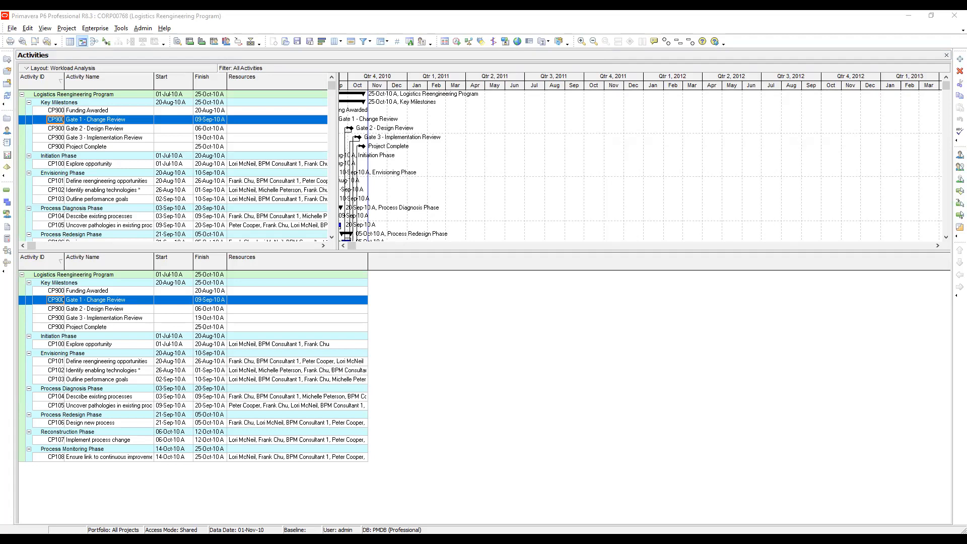
Enlarge the upper activity pane, then open the PDLM Site Development Tender Programme (Method A) project, TEN-A, from the project list.
click(257, 511)
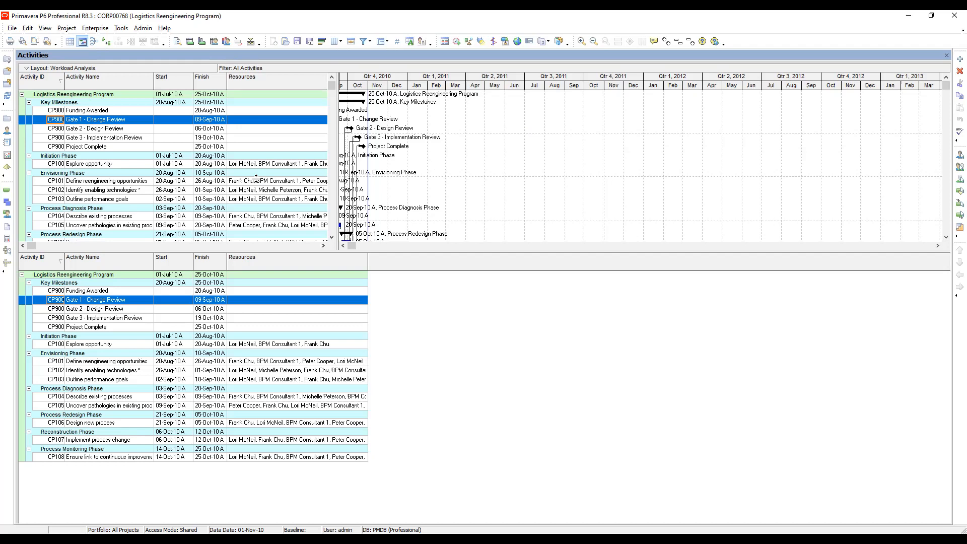
drag(318, 251, 326, 330)
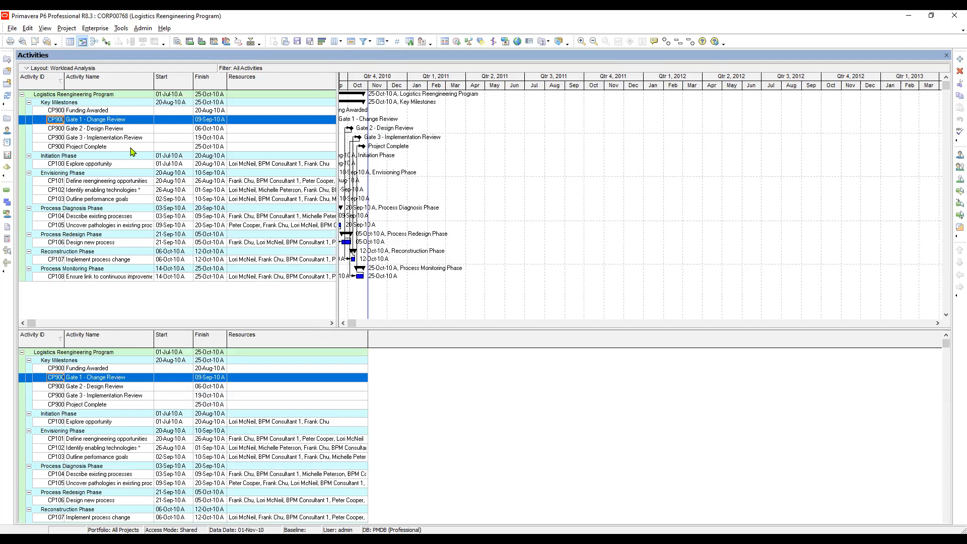
click(67, 30)
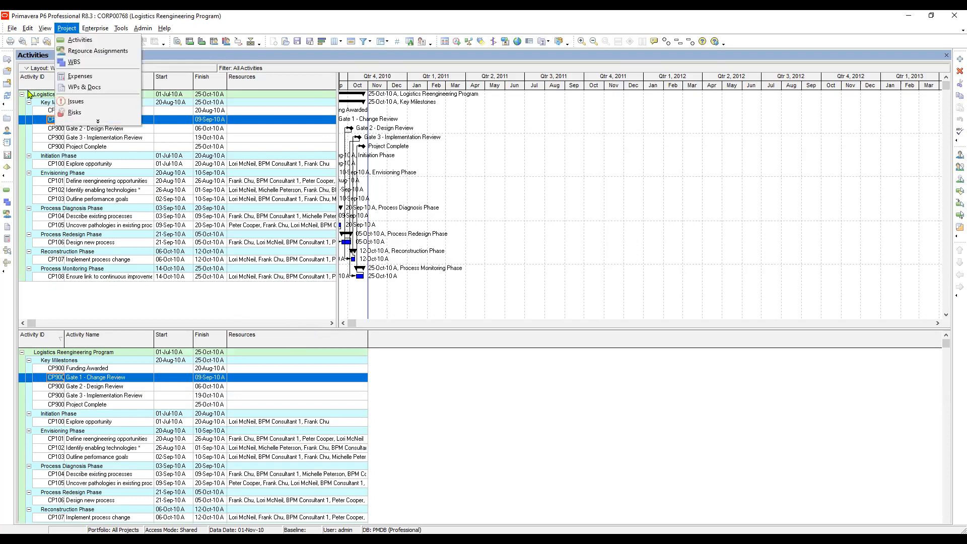
click(8, 119)
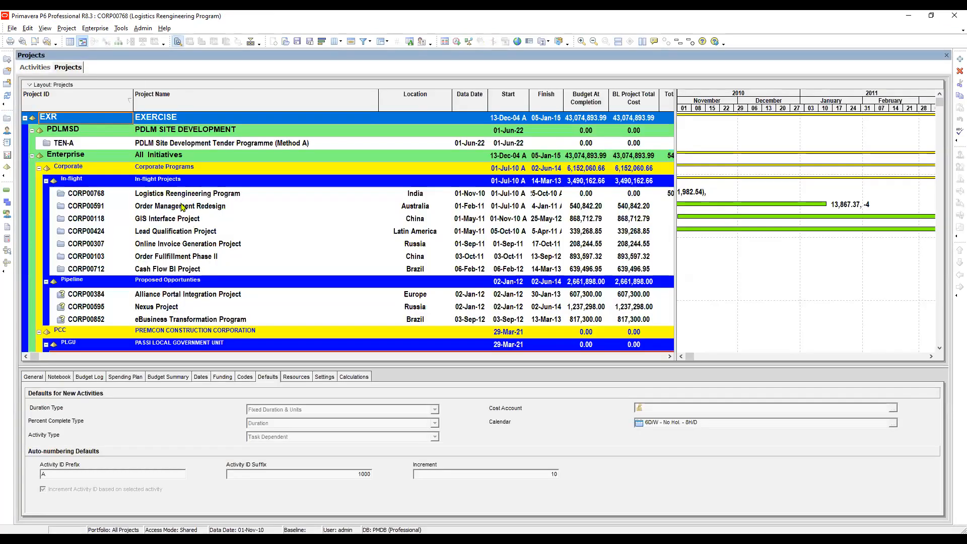
click(152, 145)
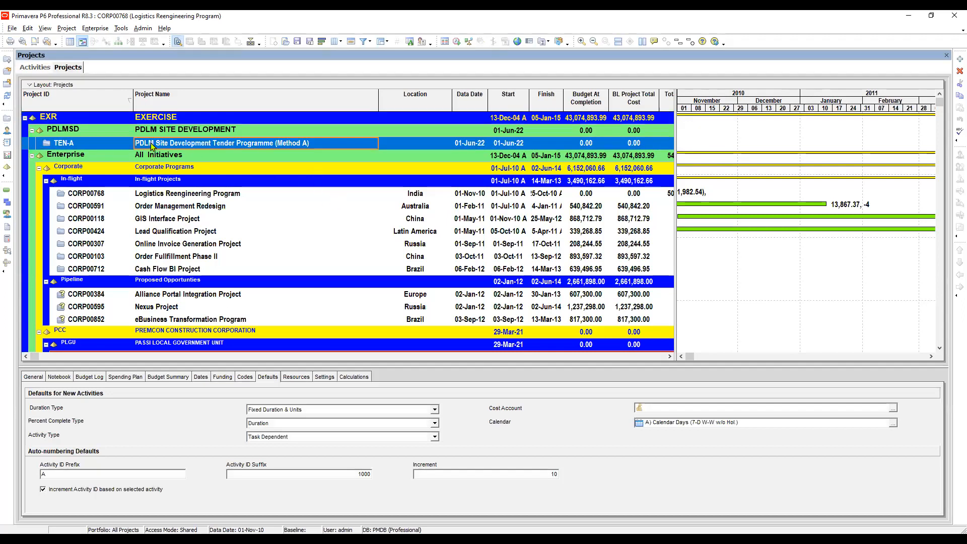
right_click(152, 146)
click(183, 152)
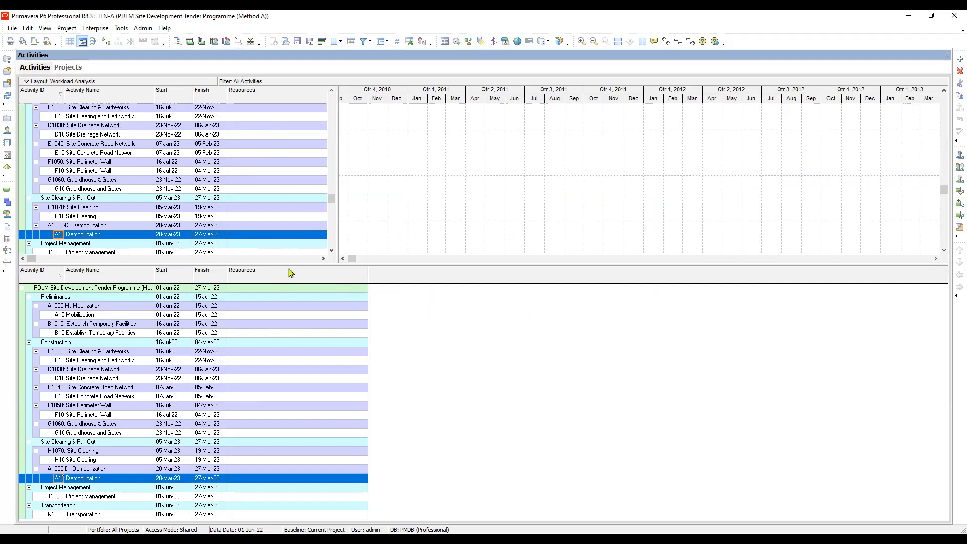
Open the Tender Schedule layout for the activities without saving the changes to the Workload Analysis layout.
drag(276, 327, 276, 326)
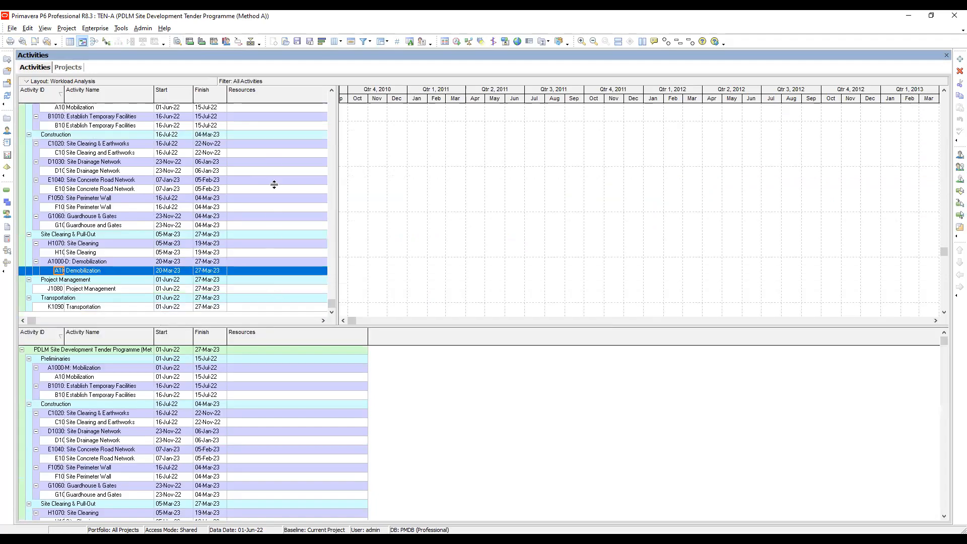
click(45, 28)
mouse_move(62, 45)
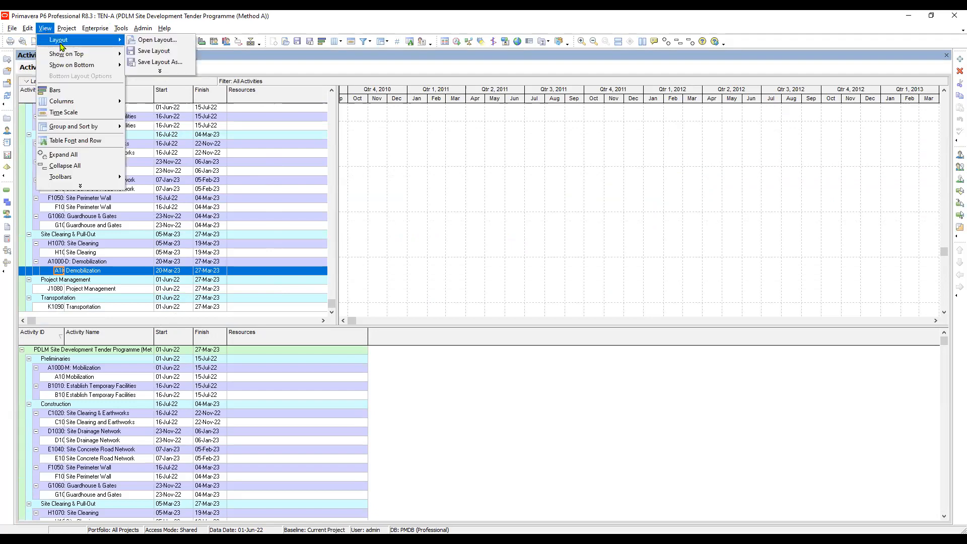
click(318, 34)
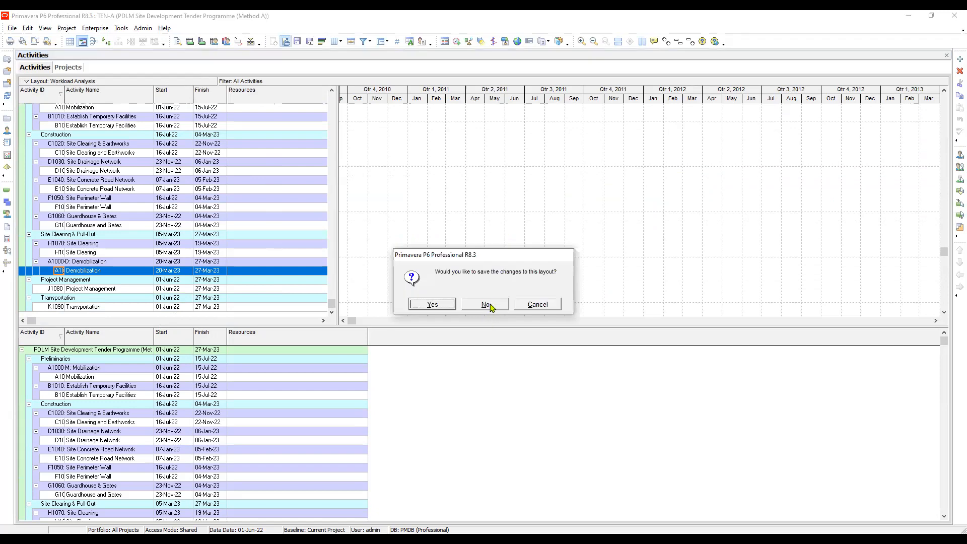
click(486, 304)
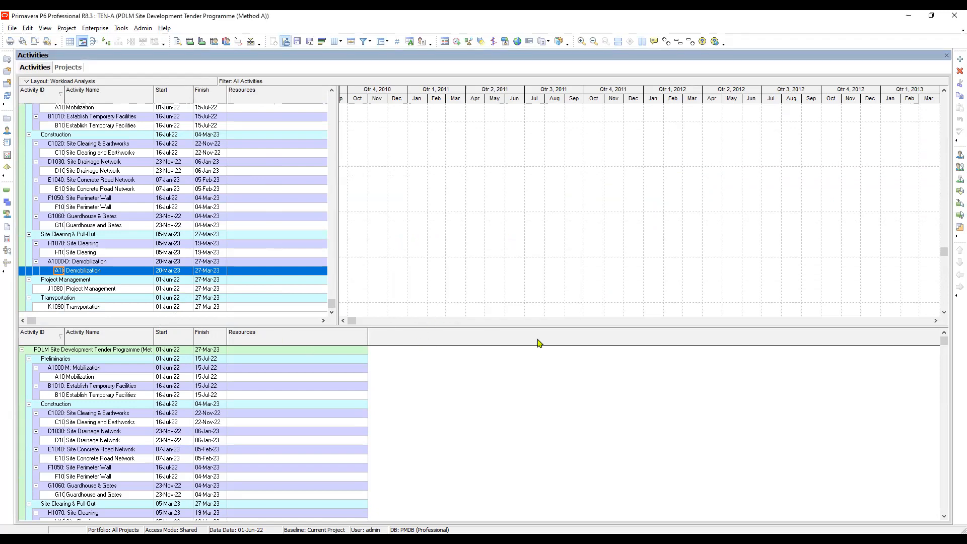
scroll(529, 344, down, 5)
scroll(528, 344, down, 1)
click(436, 307)
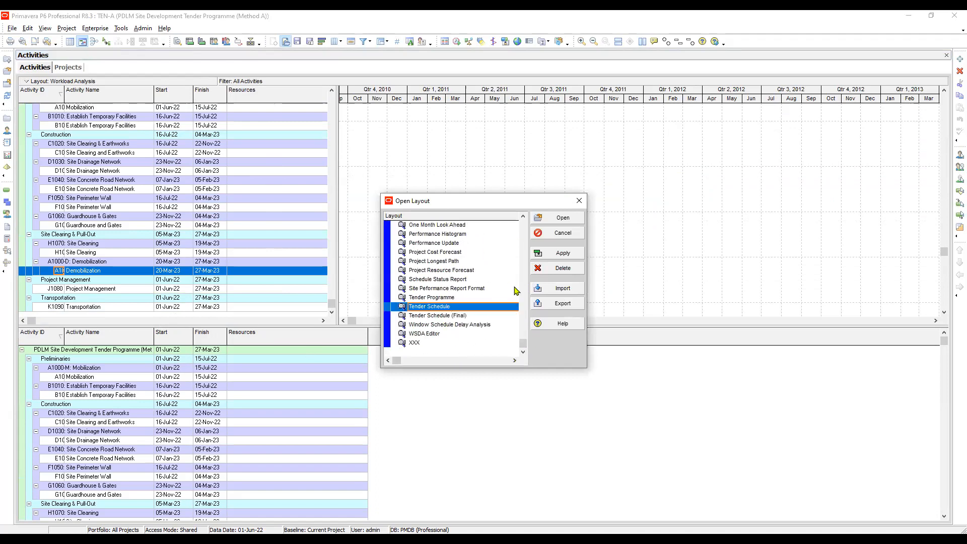
click(567, 252)
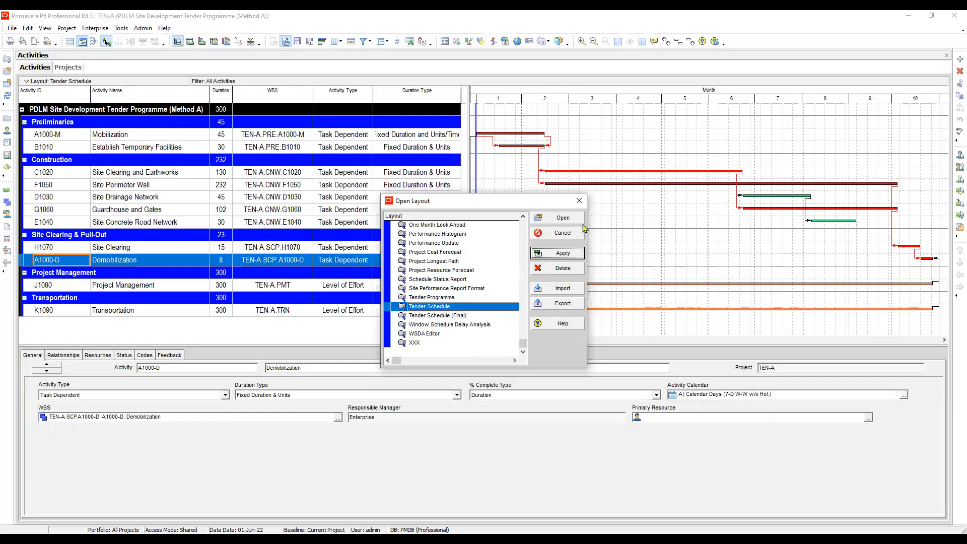
click(566, 215)
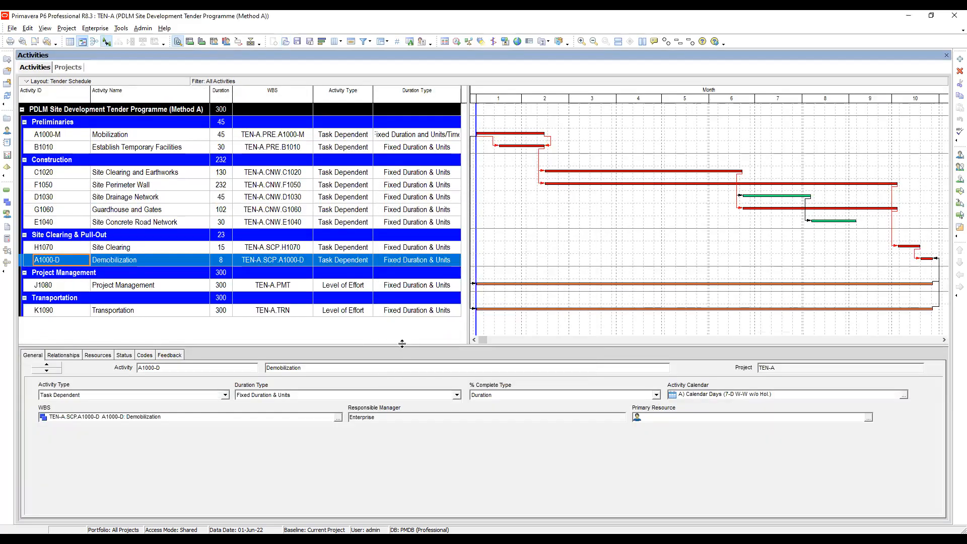
Adjust the height of the activity details area and show the resource assignments of the Demobilization activity.
drag(402, 344, 396, 381)
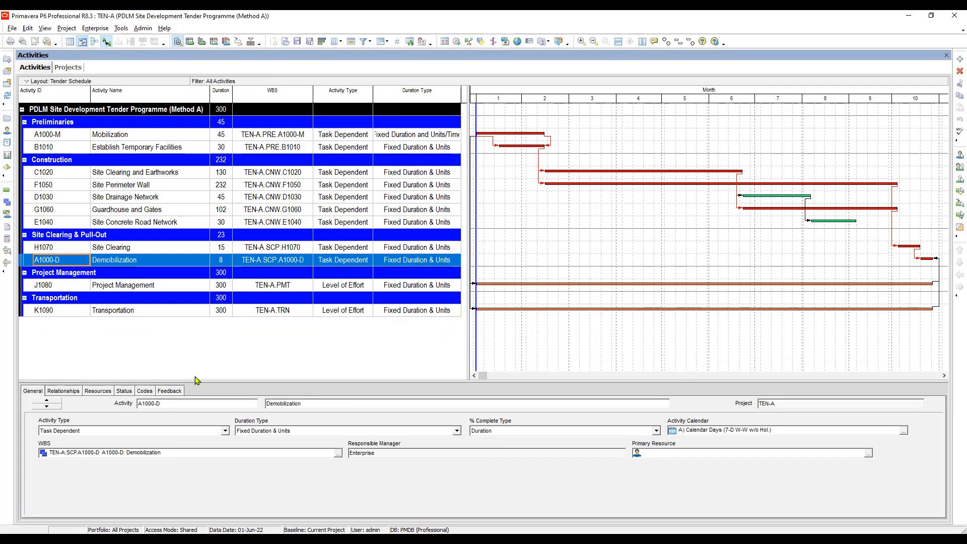
drag(192, 382, 188, 348)
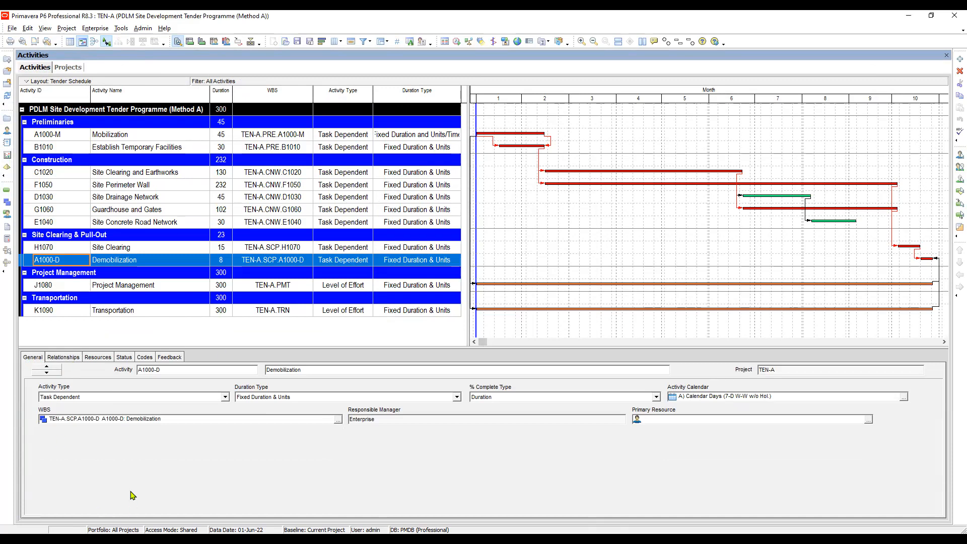
click(98, 357)
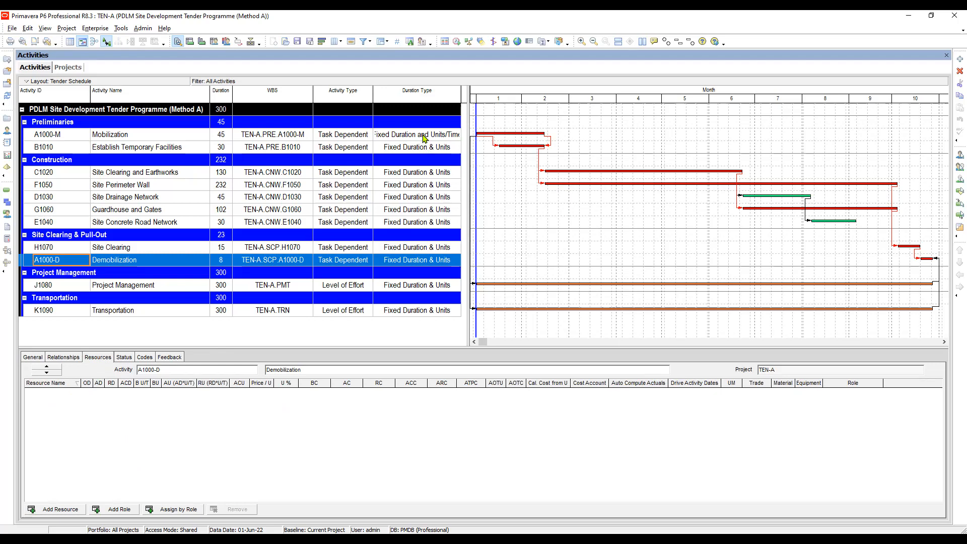
Compare the duration types of the Mobilization and Establish Temporary Facilities activities.
click(424, 135)
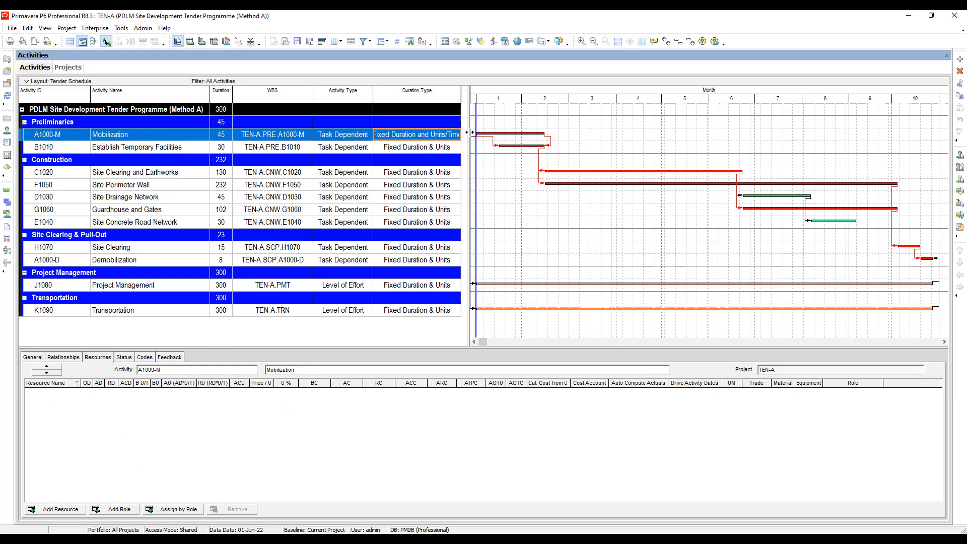
click(412, 150)
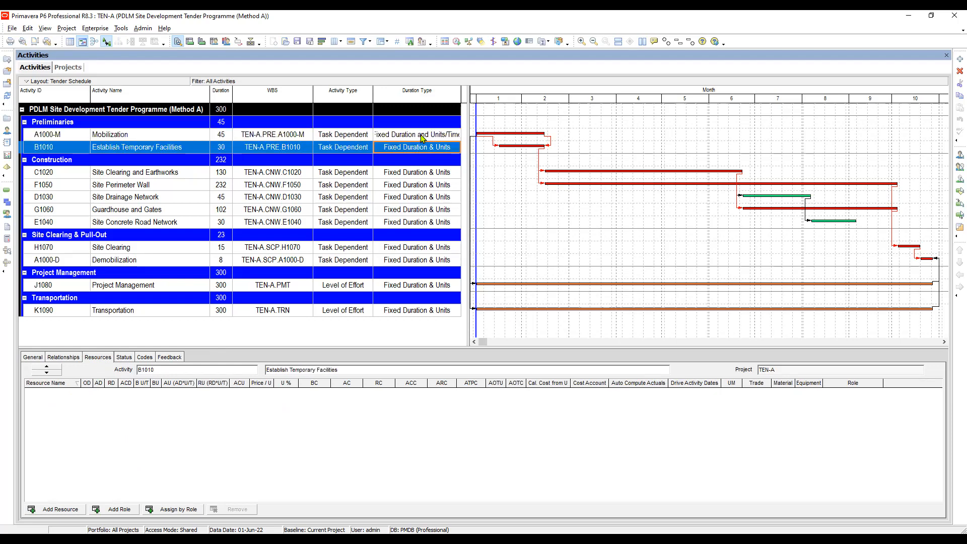
click(422, 136)
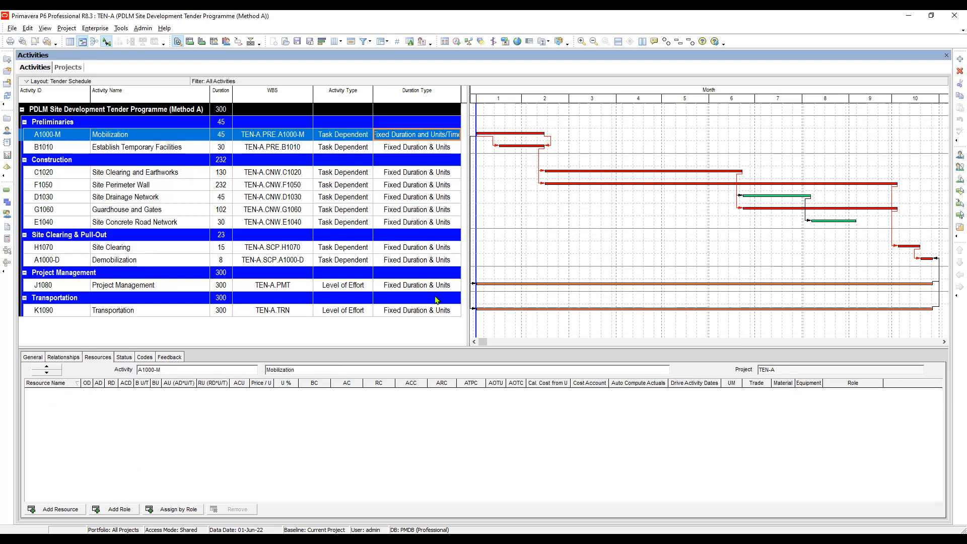
click(428, 149)
click(423, 137)
click(422, 151)
click(428, 137)
click(428, 148)
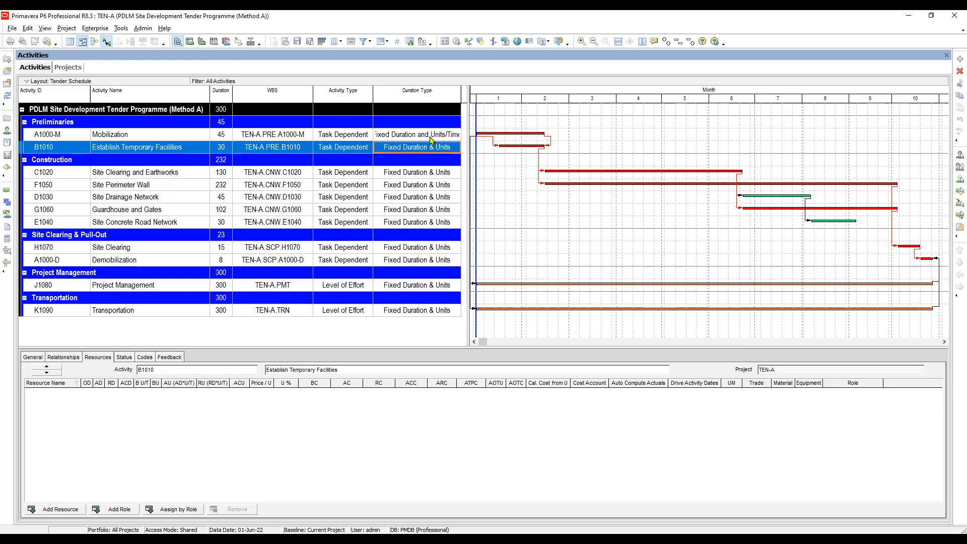
Fill down Mobilization's Fixed Duration and Units/Time duration type to all activities through Transportation, and check the first few rows.
click(433, 135)
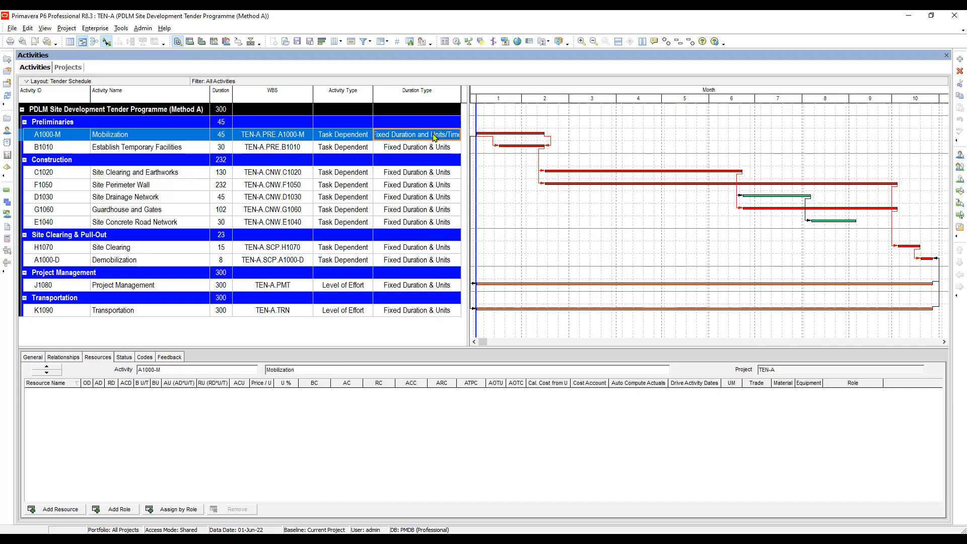
shift+click(436, 315)
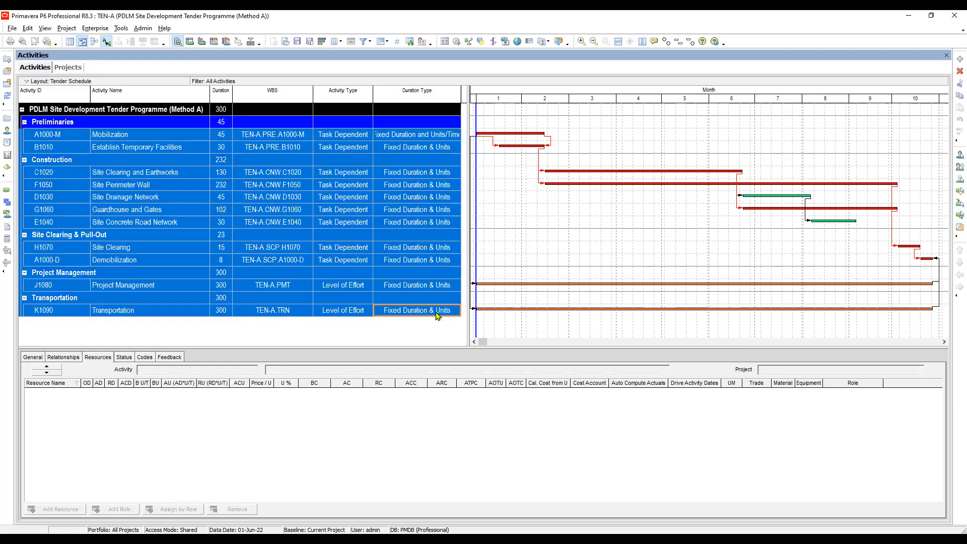
right_click(421, 185)
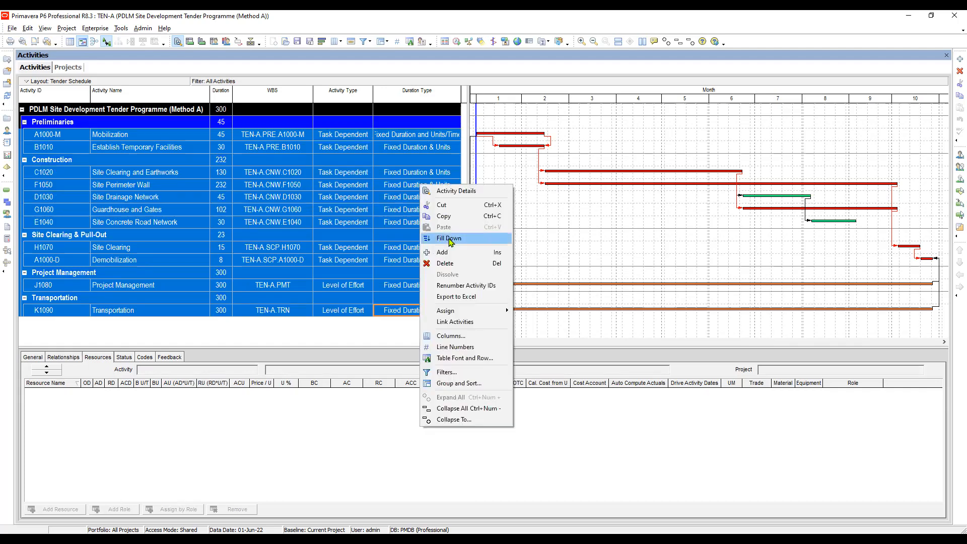
click(456, 239)
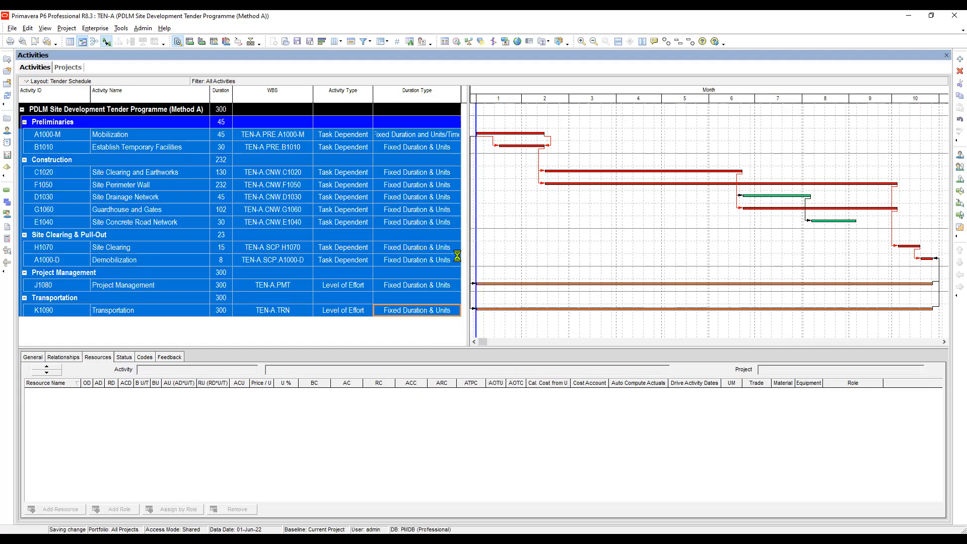
click(432, 136)
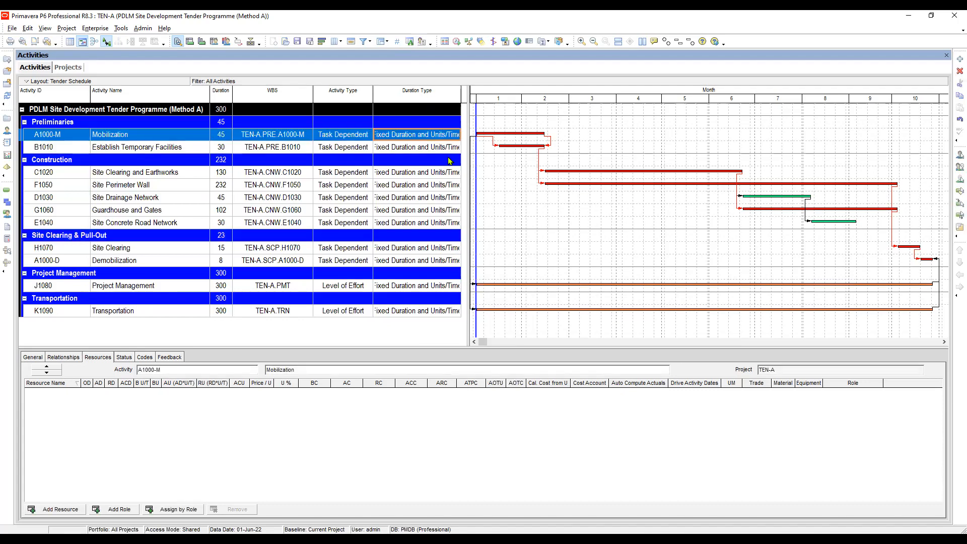
click(433, 149)
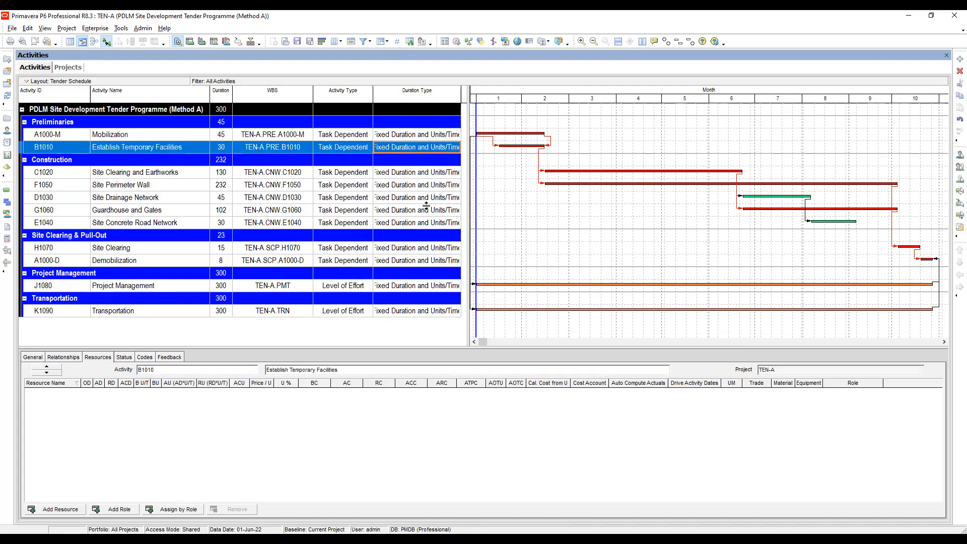
click(432, 174)
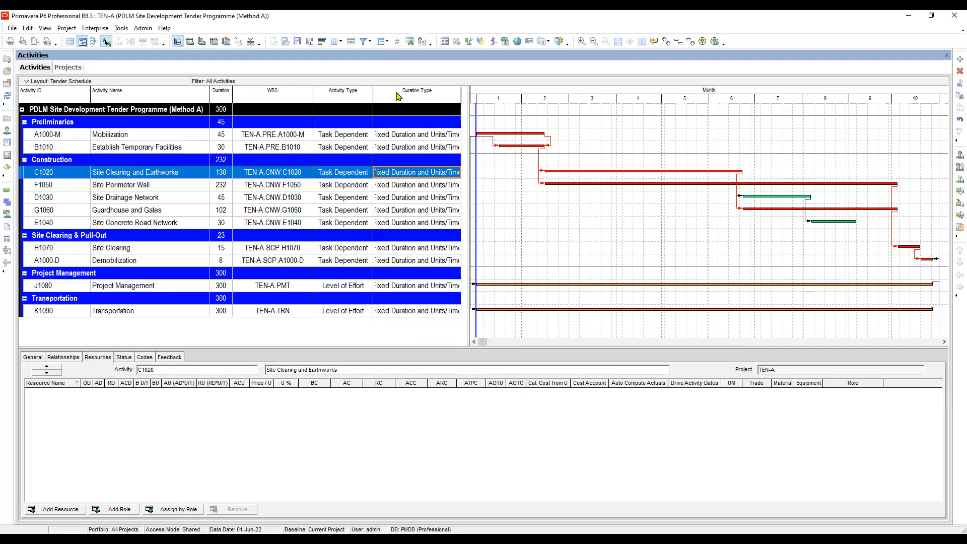
Remove WBS, Activity Type and Duration Type from the selected columns of the activity table.
click(340, 42)
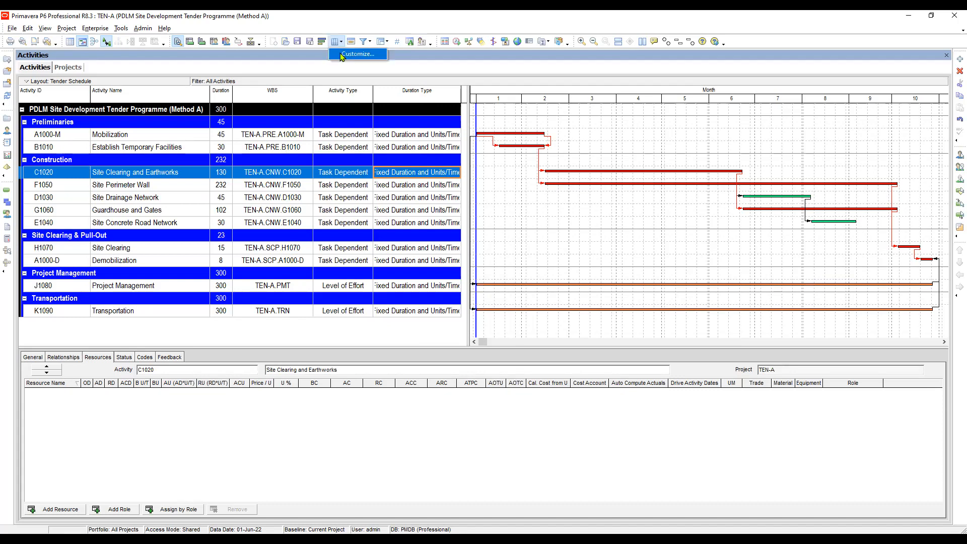
click(600, 181)
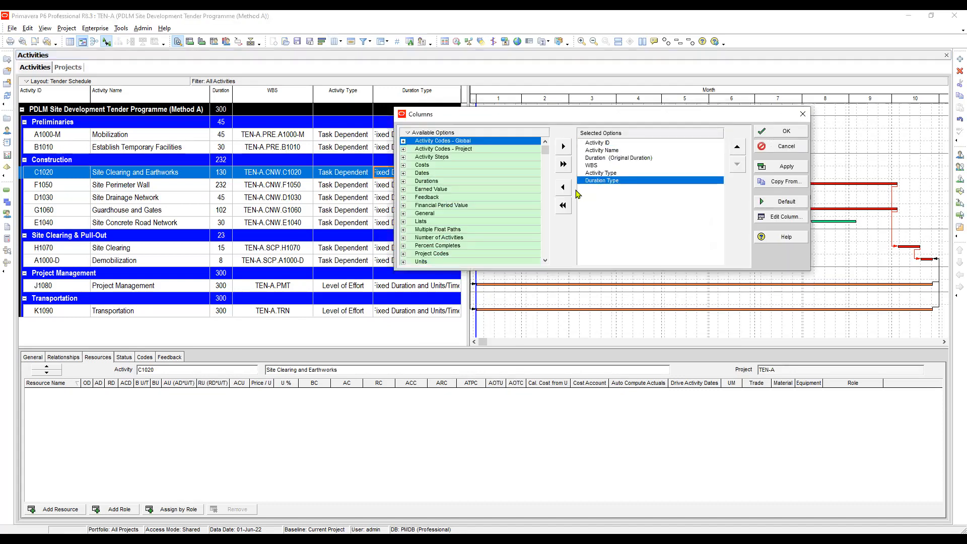
click(595, 166)
click(564, 188)
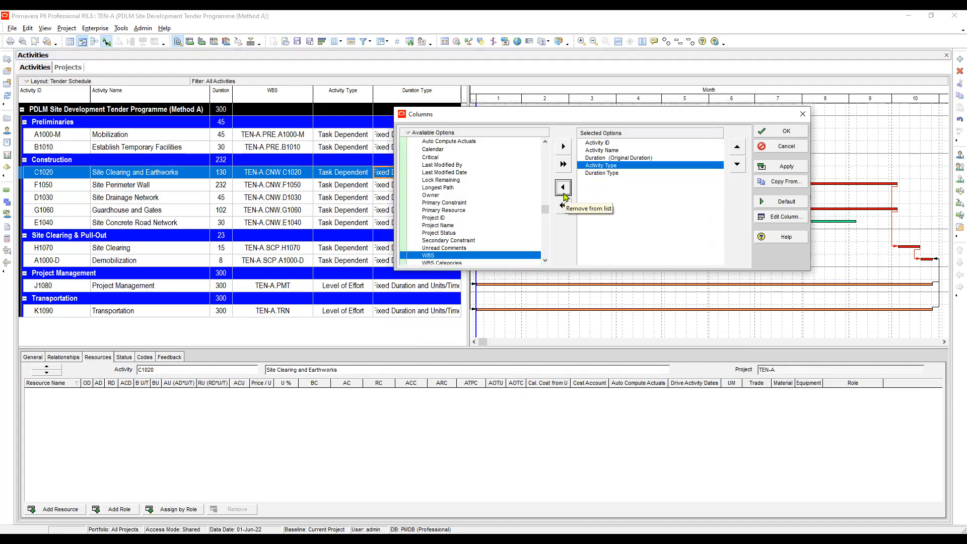
click(564, 188)
click(564, 188)
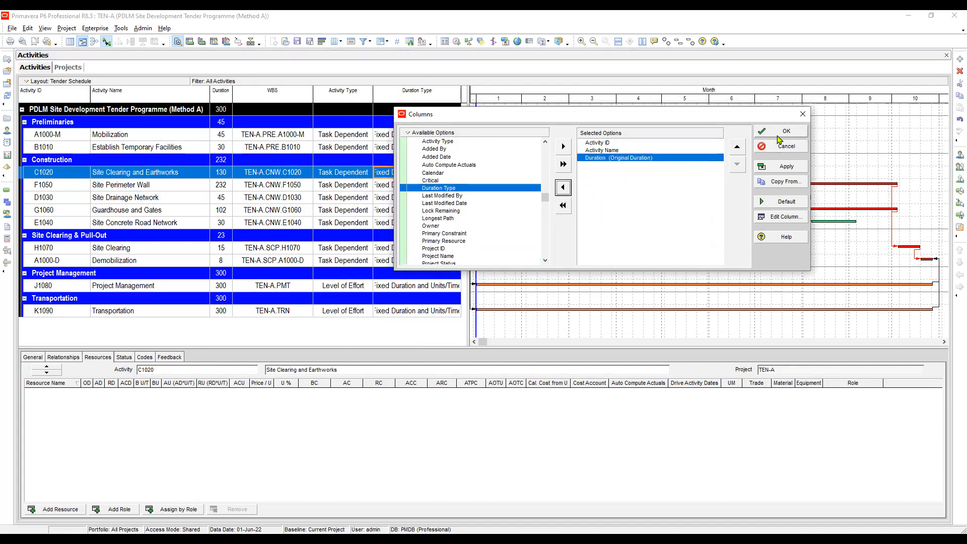
Add Budgeted Total Cost from the Costs category to the selected columns of the activity table.
drag(546, 201, 545, 151)
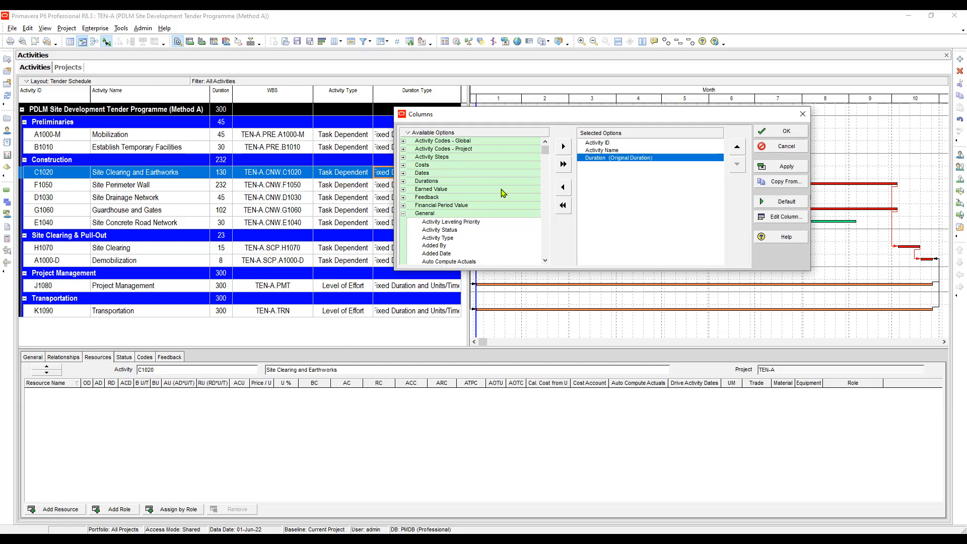
click(417, 166)
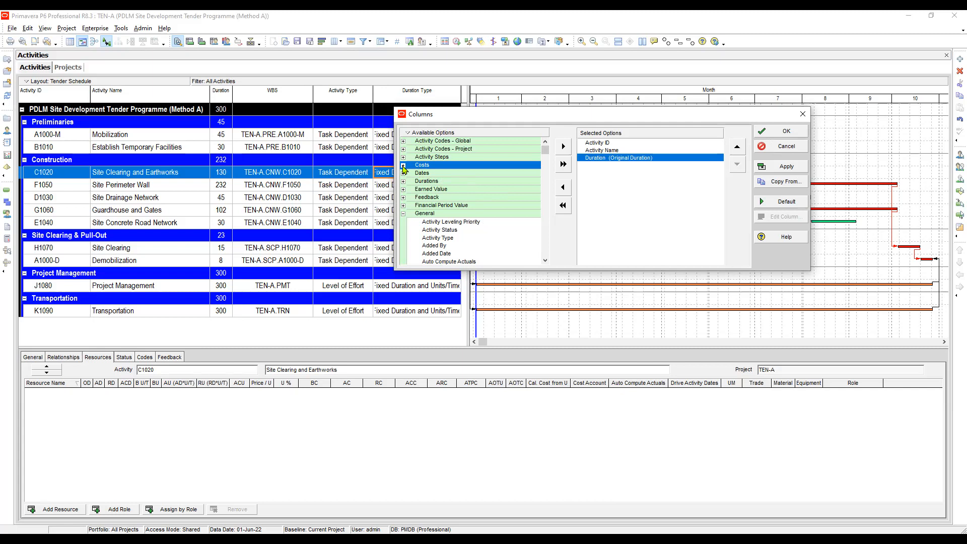
click(434, 149)
click(420, 166)
click(403, 166)
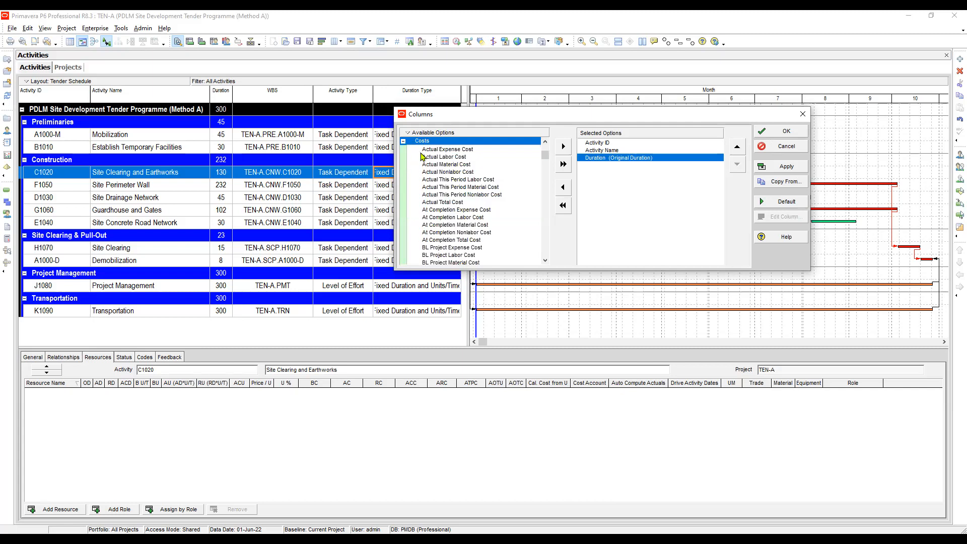
click(455, 172)
click(456, 210)
scroll(458, 209, down, 3)
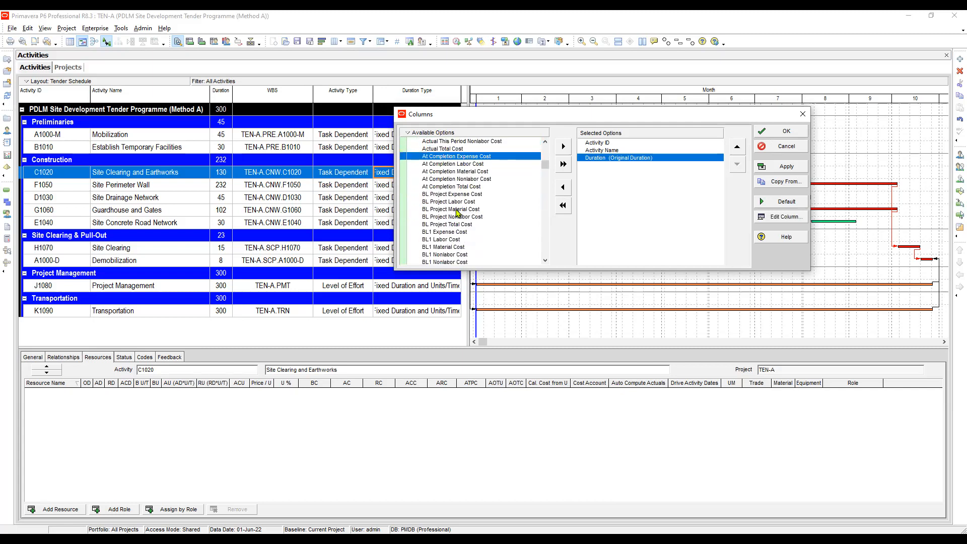
scroll(466, 204, down, 1)
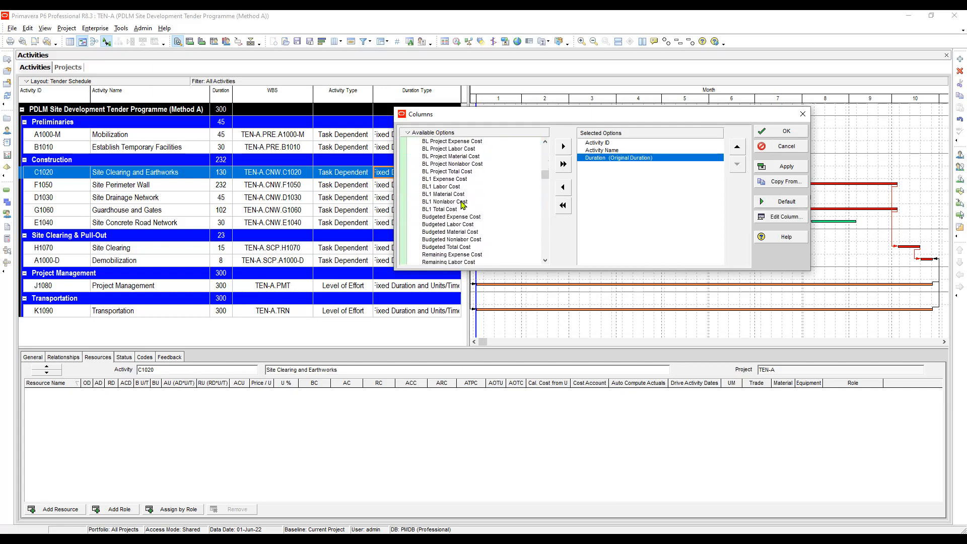
click(450, 246)
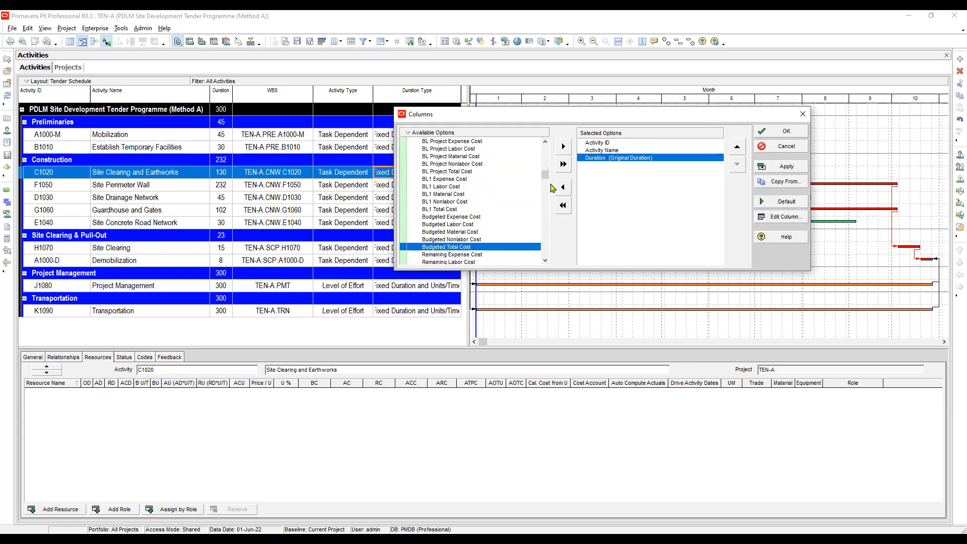
click(563, 147)
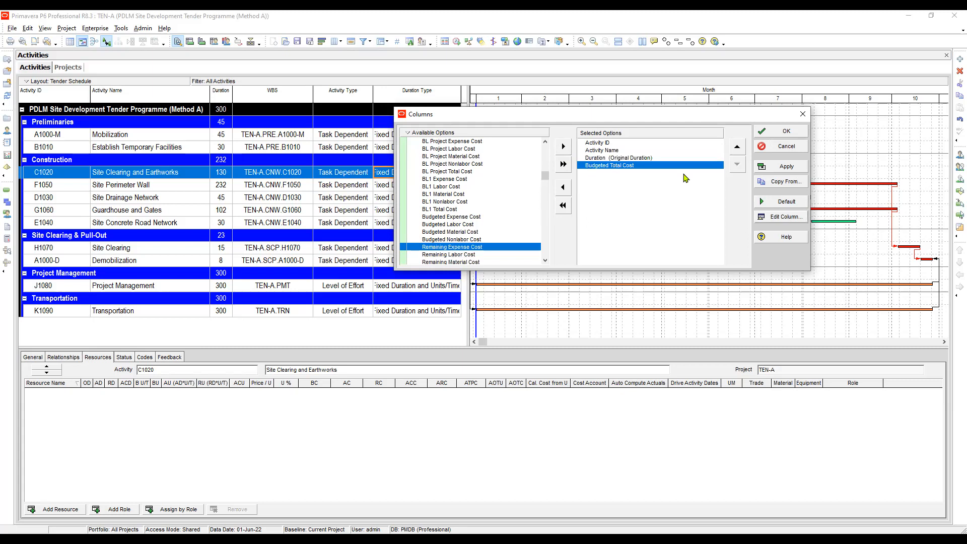
Center-align the Budgeted Total Cost column and apply the column selection to the activity table.
key(Return)
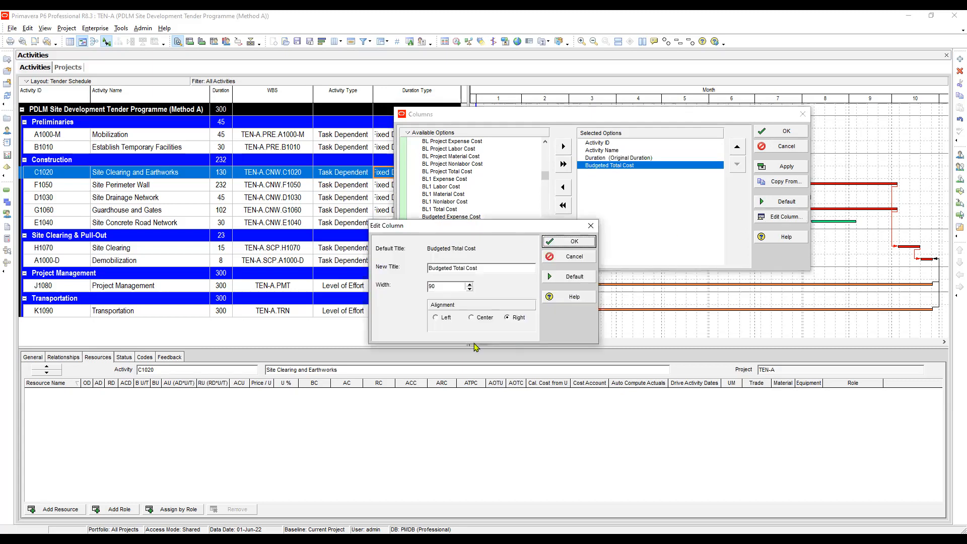
click(473, 319)
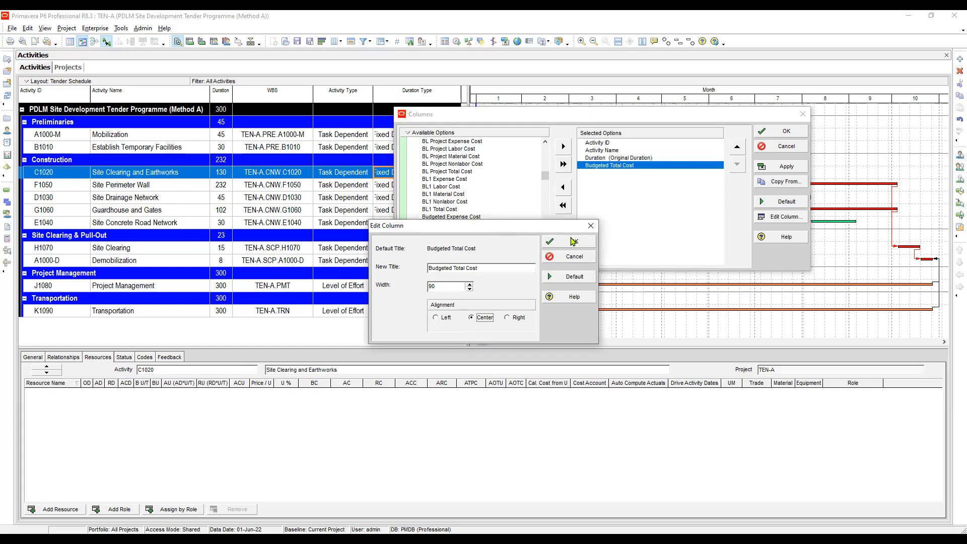
click(573, 243)
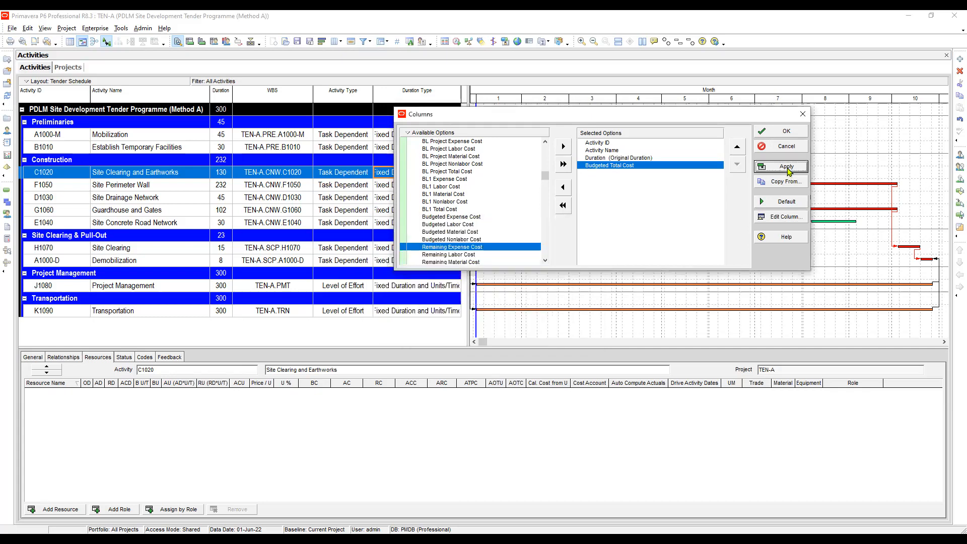
click(785, 166)
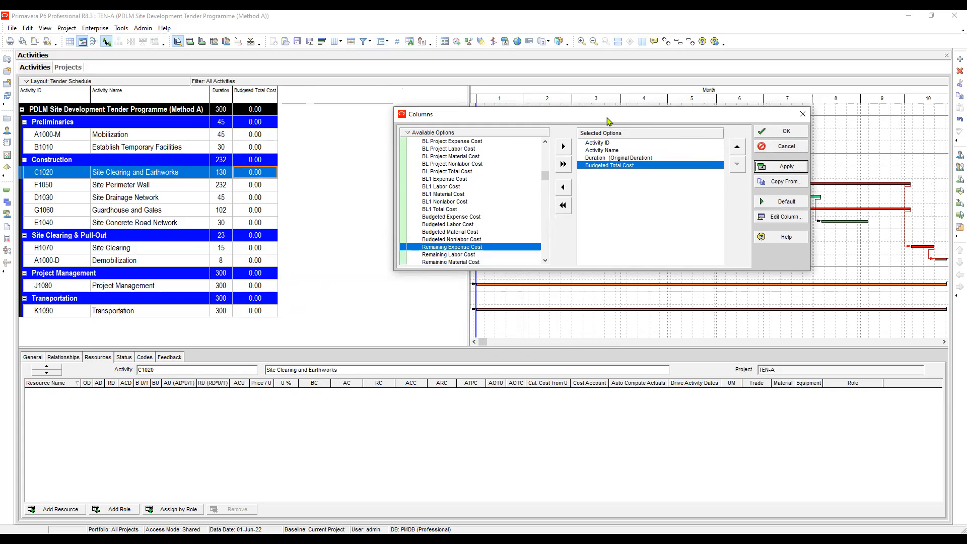
click(452, 179)
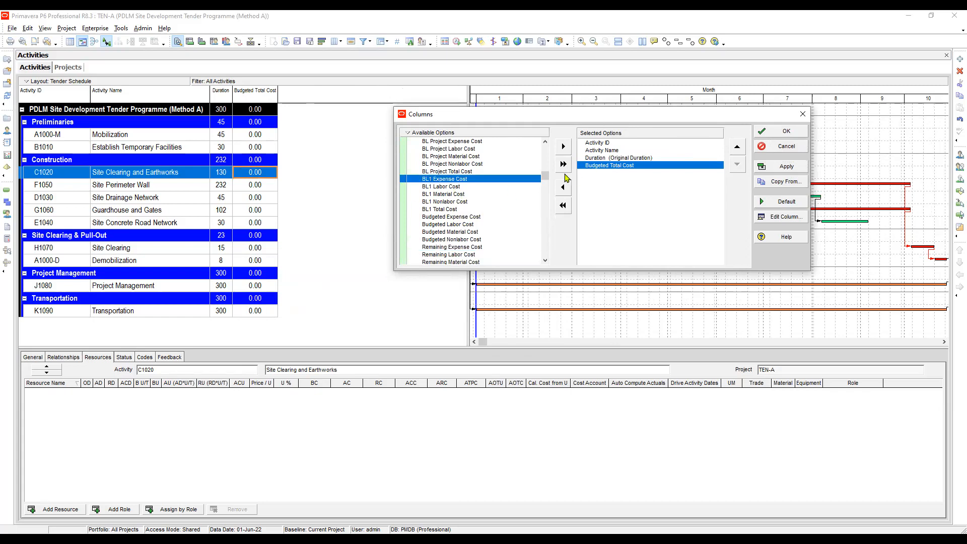
click(790, 132)
Search the available columns for "resource" and add Resources from the Lists category to the selected columns.
drag(548, 177, 547, 150)
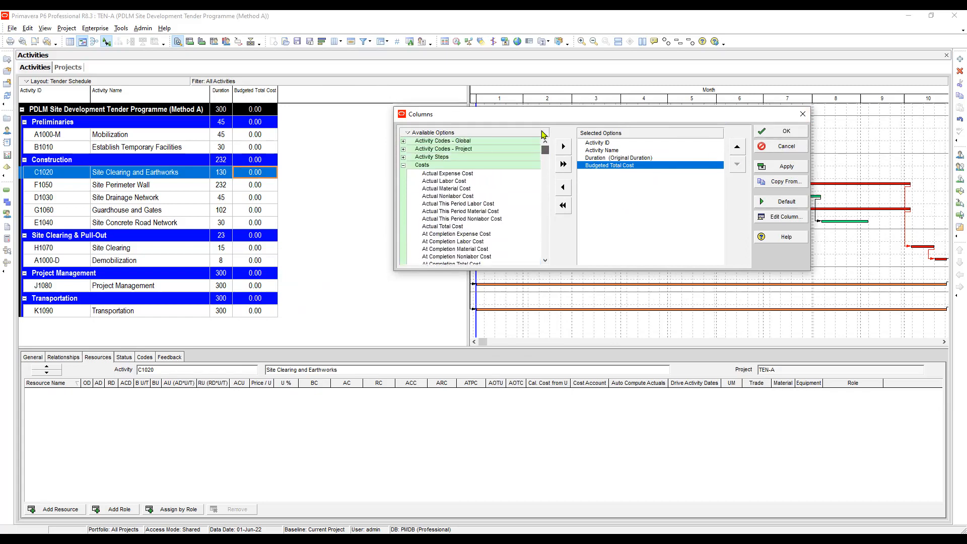
click(402, 166)
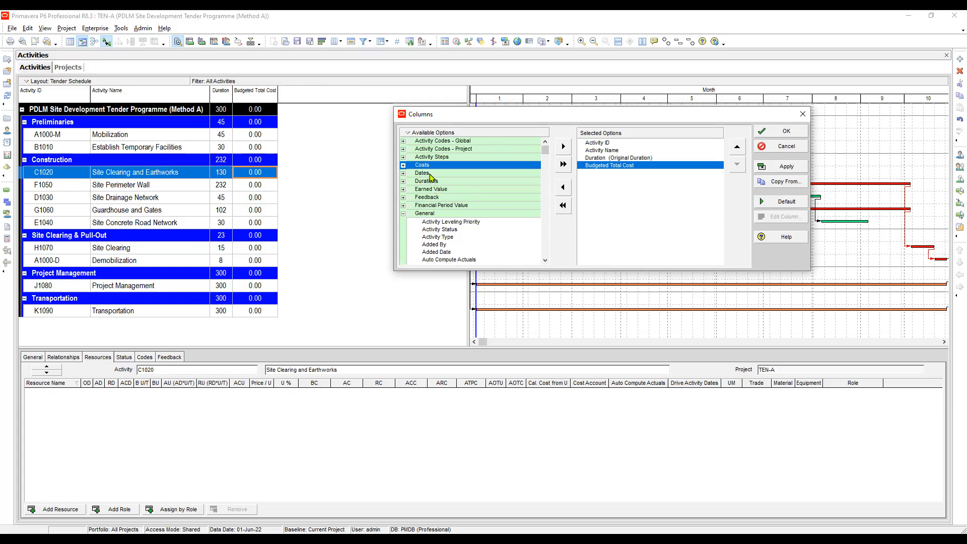
click(419, 174)
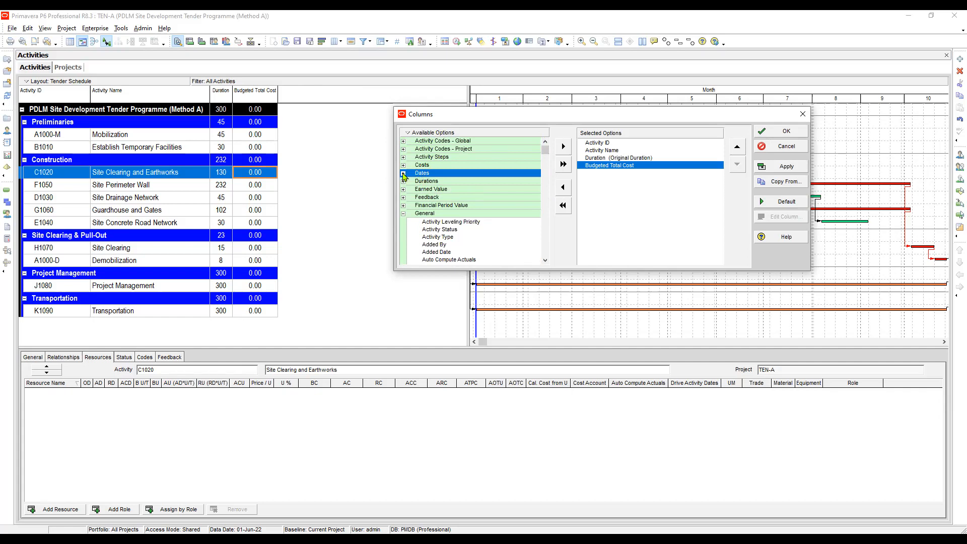
key(Up)
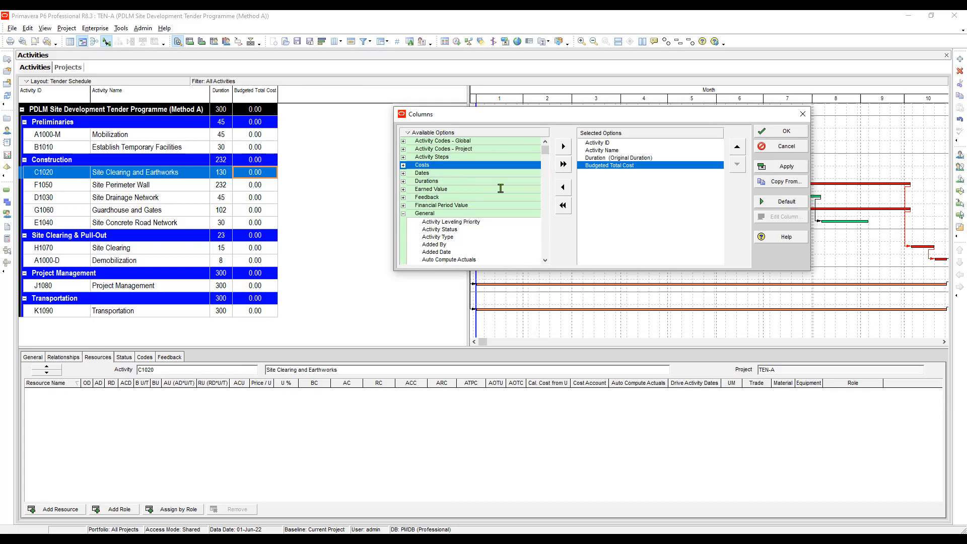
key(ctrl+f)
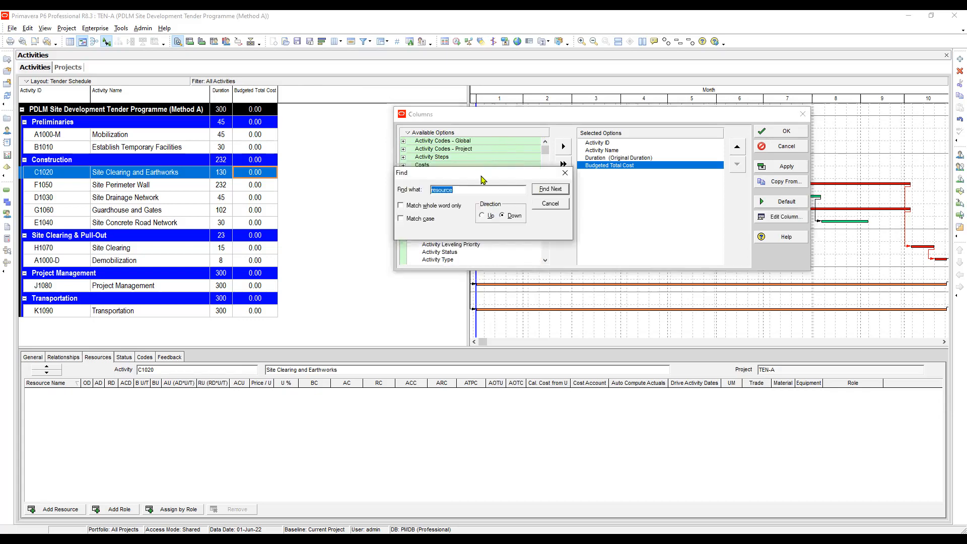
key(Return)
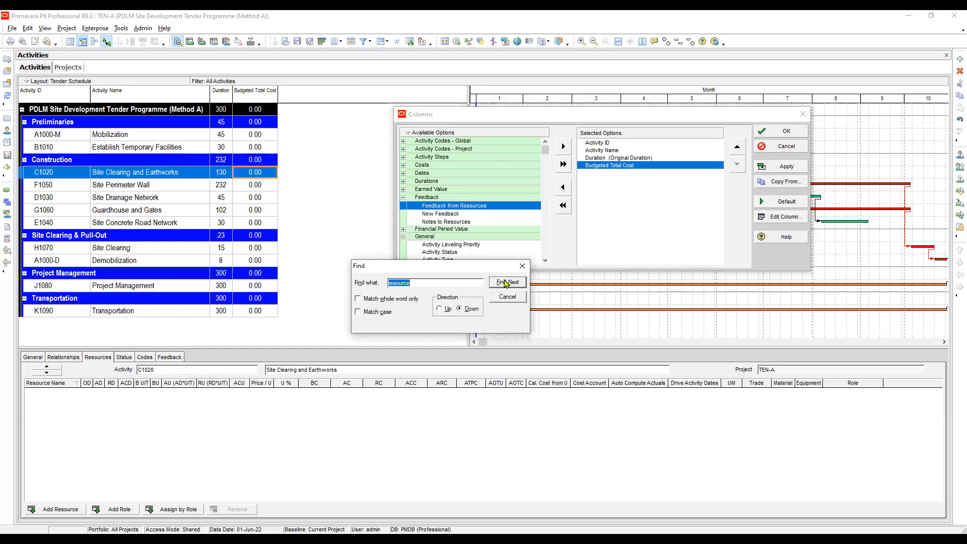
click(506, 283)
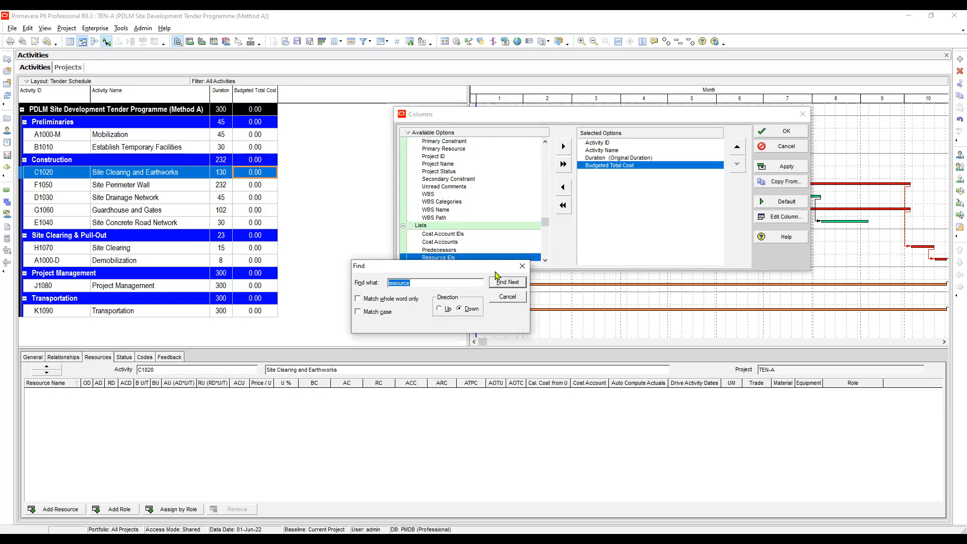
click(545, 263)
click(545, 263)
click(447, 249)
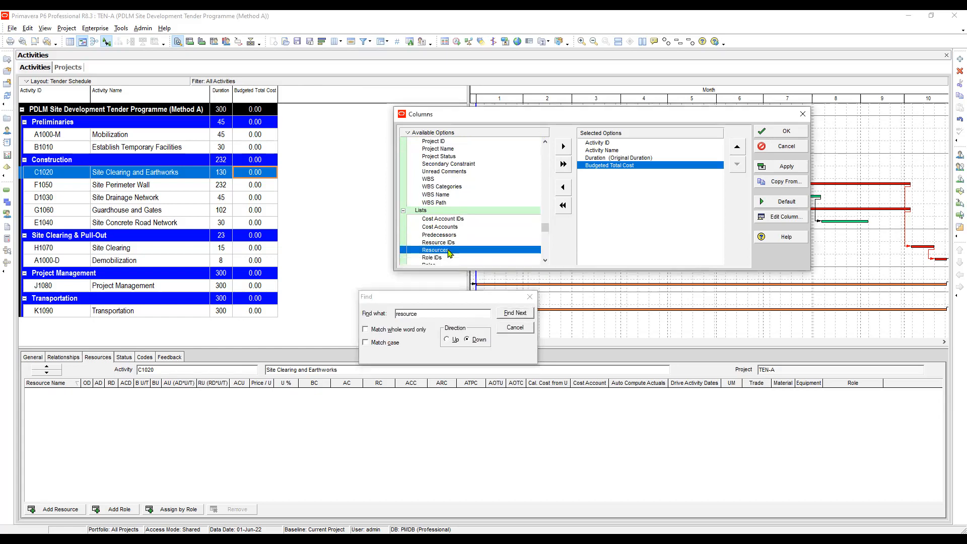
click(564, 147)
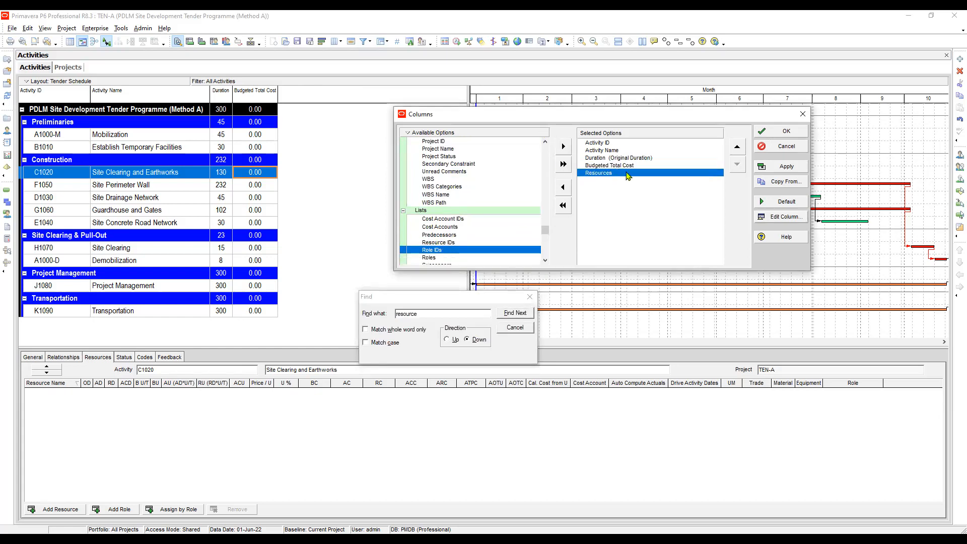
Check the Resources column's title and alignment settings, apply the column selection, and widen Resources in the activity table.
click(782, 216)
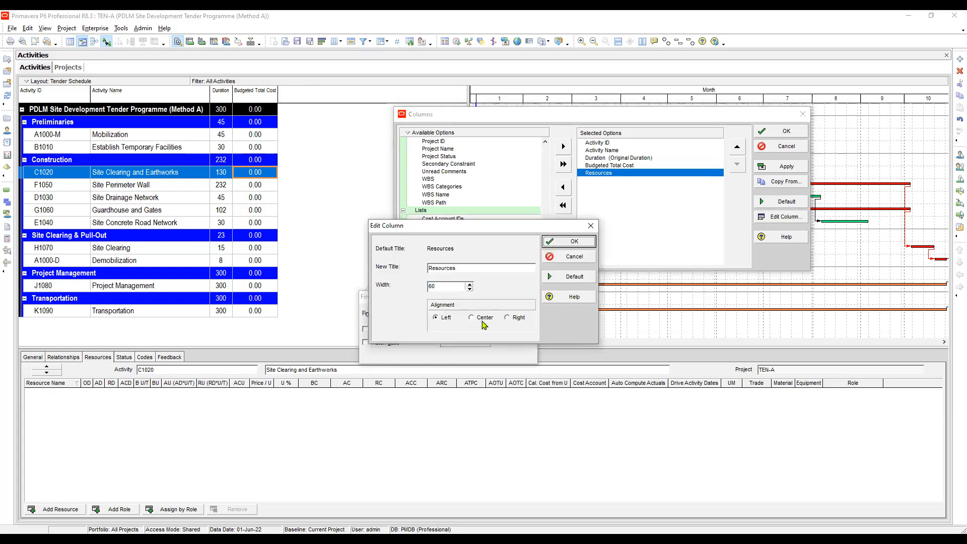
click(572, 257)
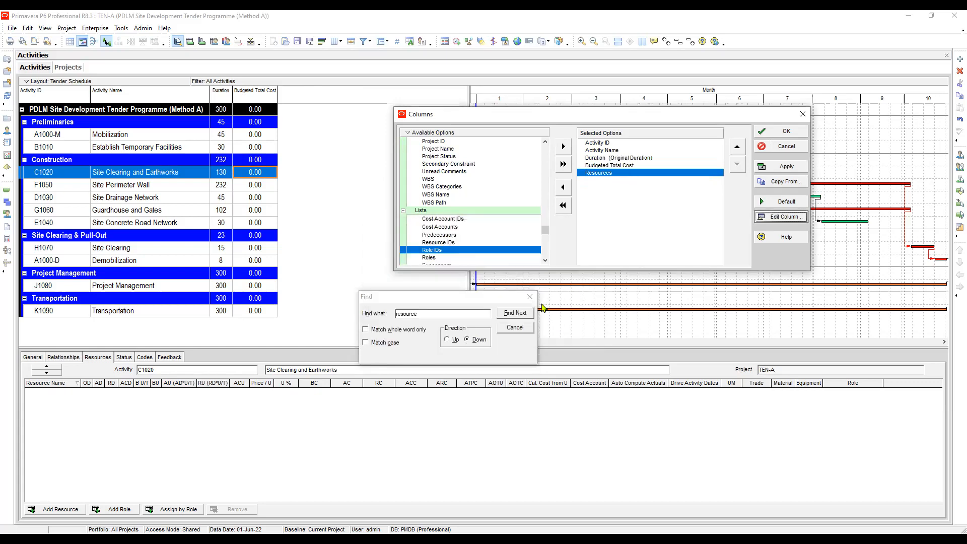
click(783, 172)
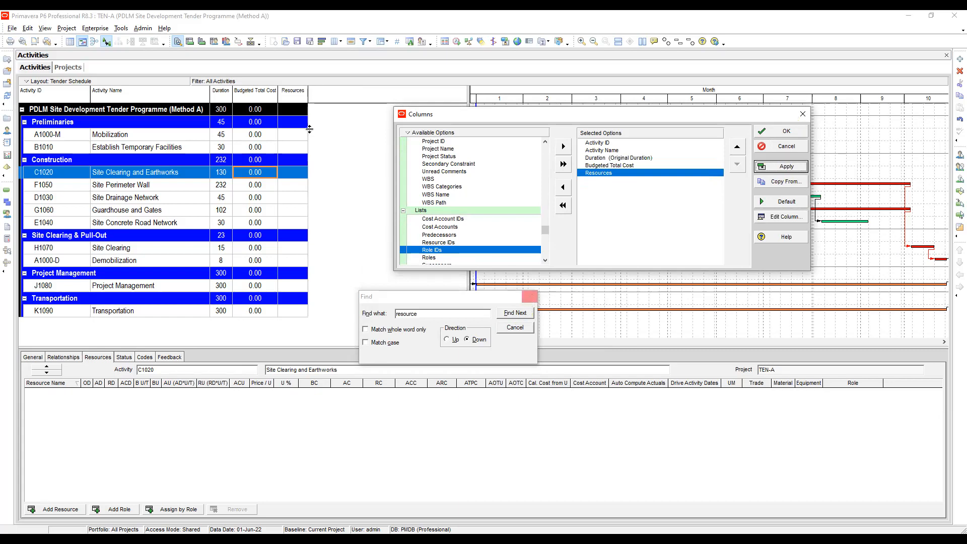
drag(308, 94, 347, 103)
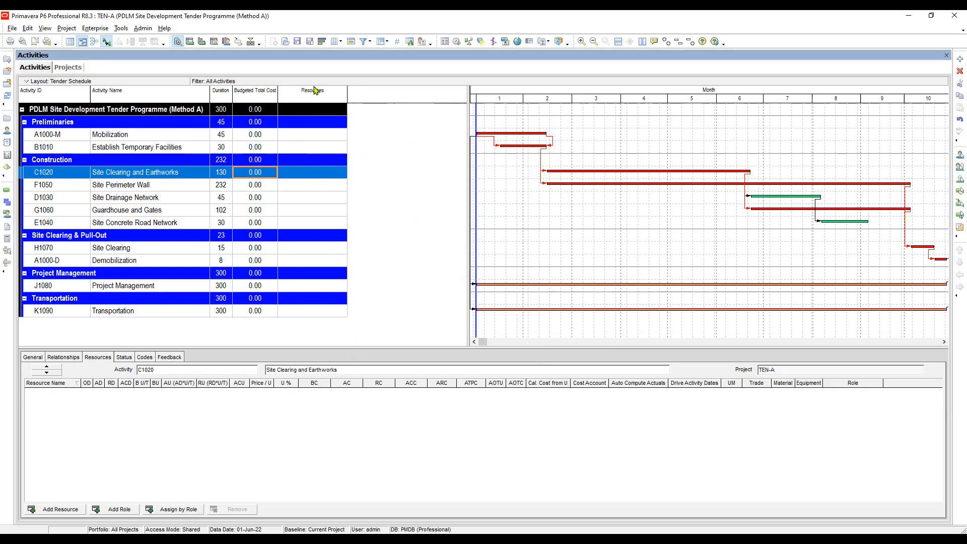
Examine the Resources cells and resource assignments of the Mobilization and Establish Temporary Facilities activities.
click(318, 134)
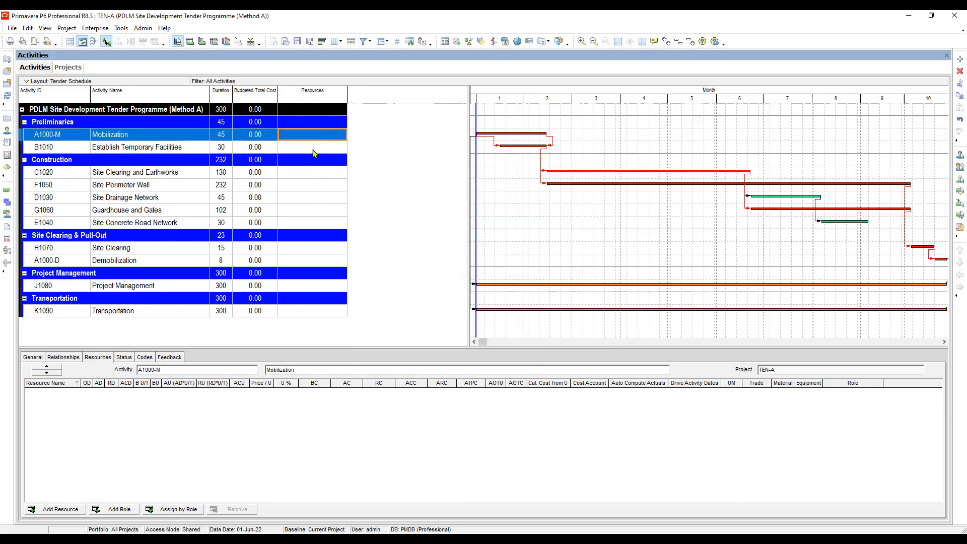
click(312, 149)
click(312, 137)
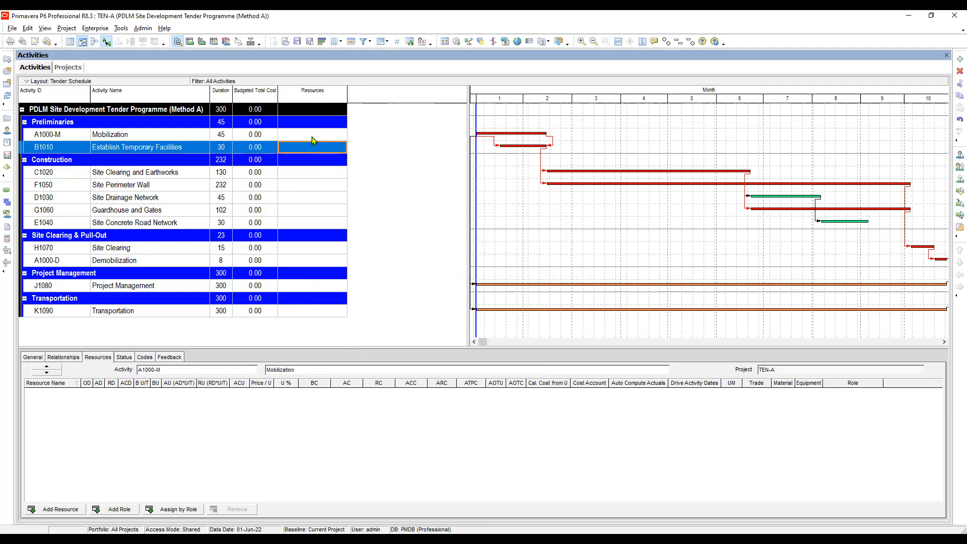
click(308, 149)
click(137, 138)
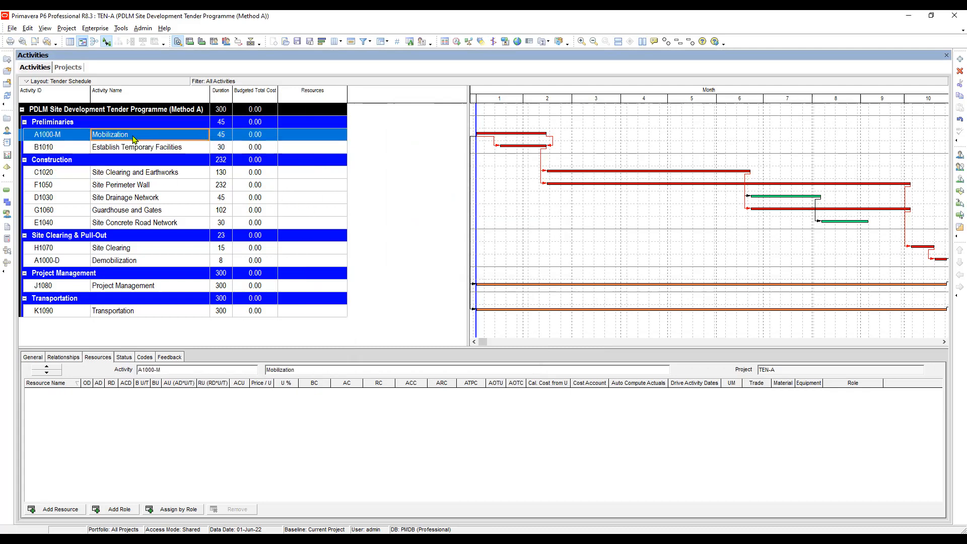
click(312, 151)
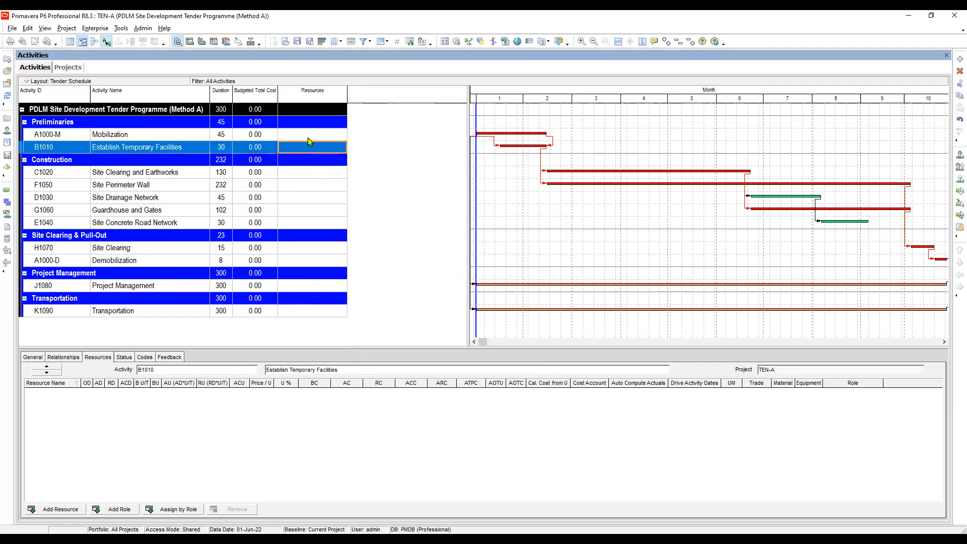
click(307, 137)
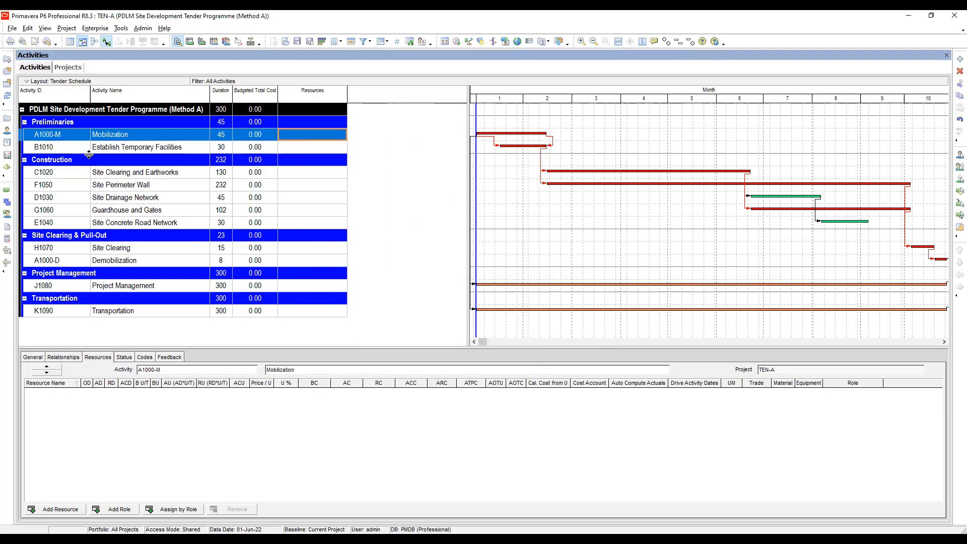
click(126, 138)
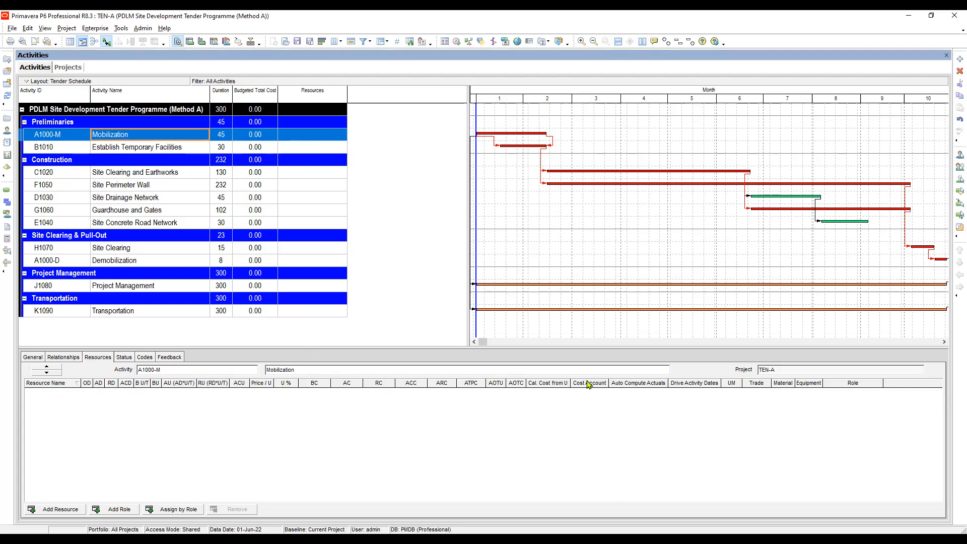
Open the resource assignment column settings for the Mobilization activity and examine the list of currently selected columns.
right_click(309, 387)
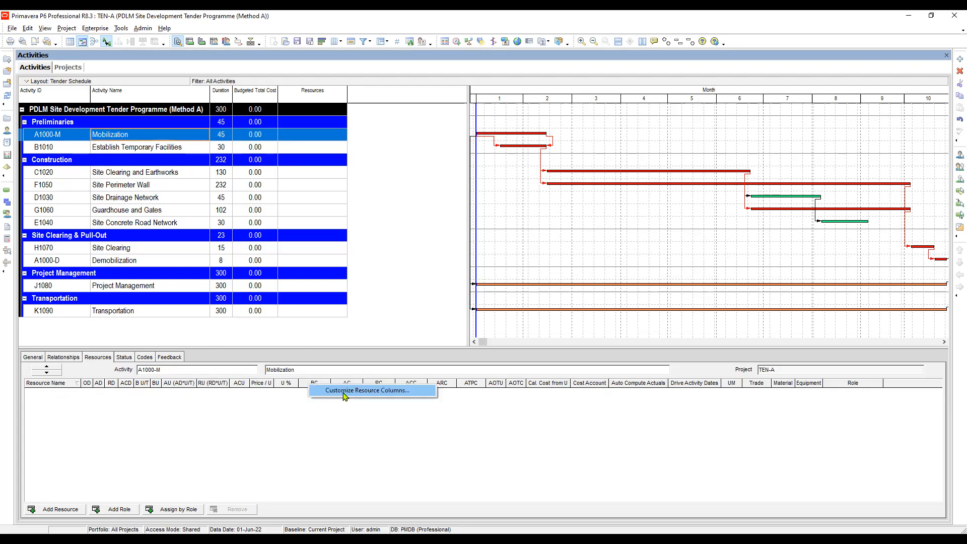
click(345, 396)
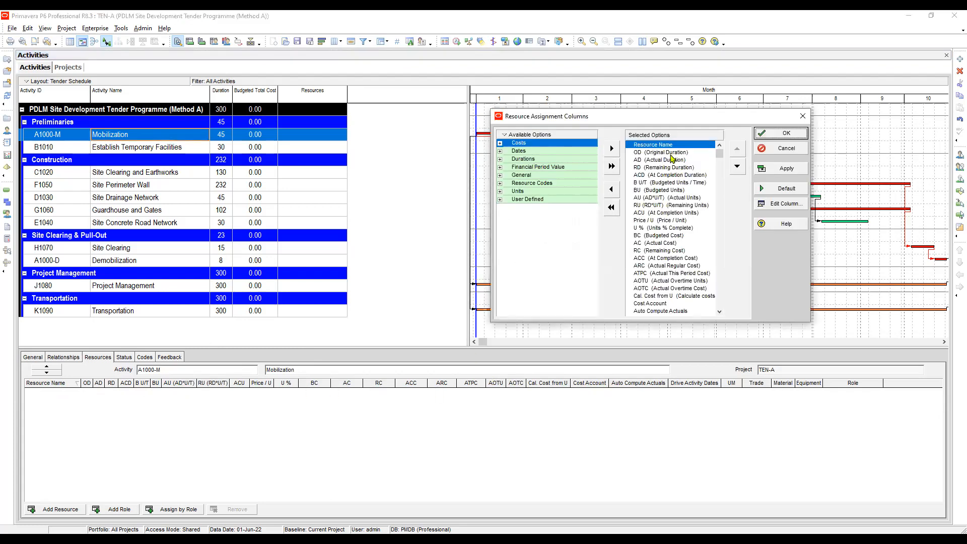
click(671, 152)
click(670, 168)
click(676, 213)
scroll(670, 220, down, 2)
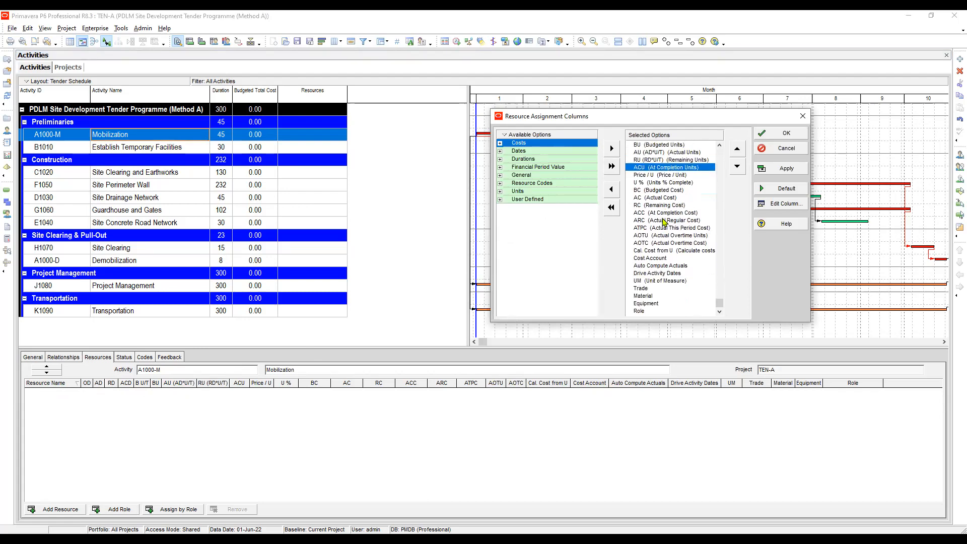
scroll(664, 223, up, 2)
scroll(671, 262, down, 2)
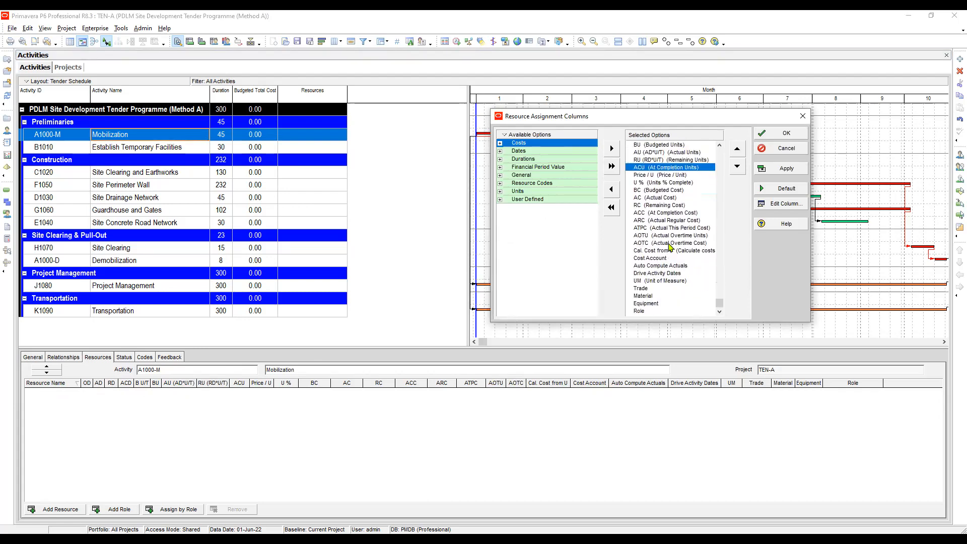
Remove every selected resource assignment column except Resource Name, from Role up to Original Duration, and apply the selection.
click(650, 312)
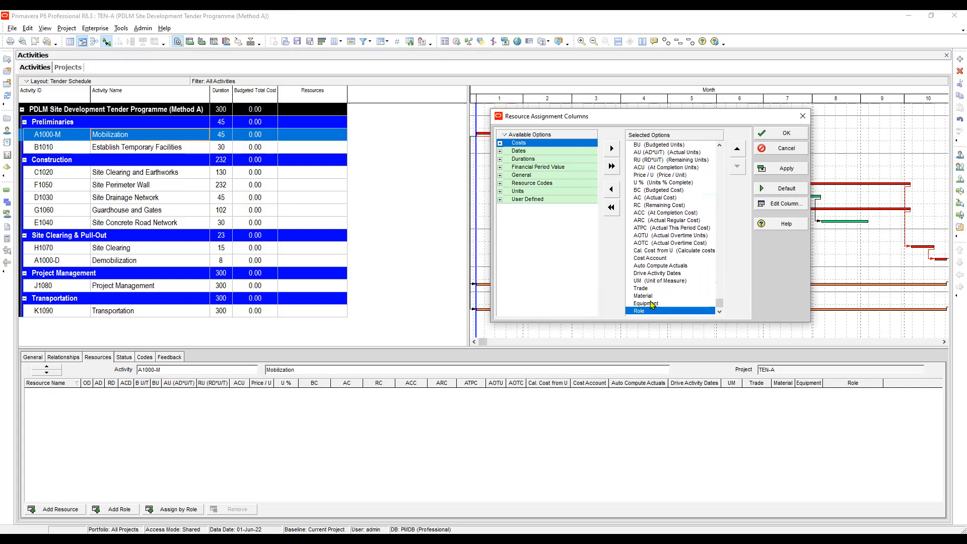
click(612, 194)
click(612, 194)
click(612, 194)
click(612, 194)
click(613, 194)
click(613, 195)
click(612, 194)
click(613, 195)
click(612, 194)
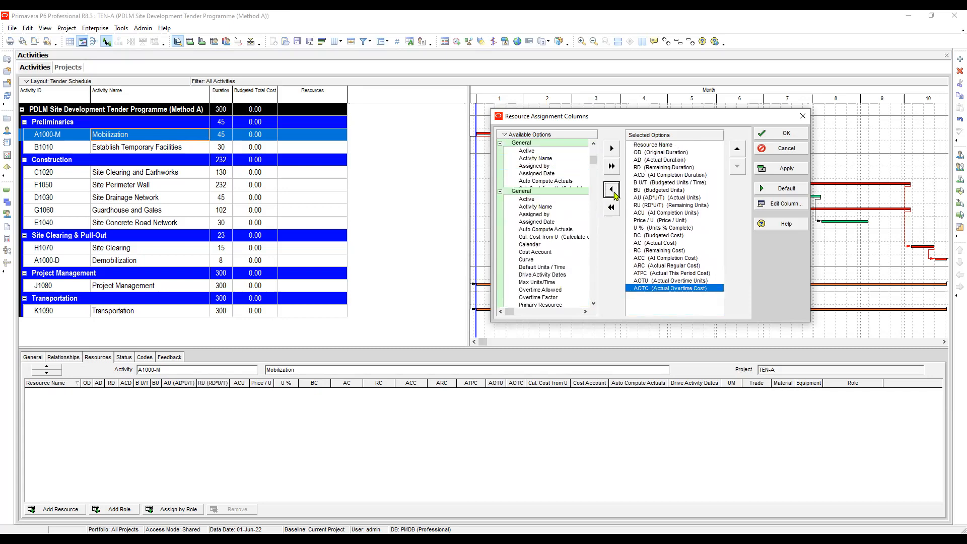
click(613, 195)
click(614, 195)
click(614, 196)
double_click(614, 196)
click(614, 196)
click(614, 196)
click(614, 196)
click(614, 196)
click(614, 196)
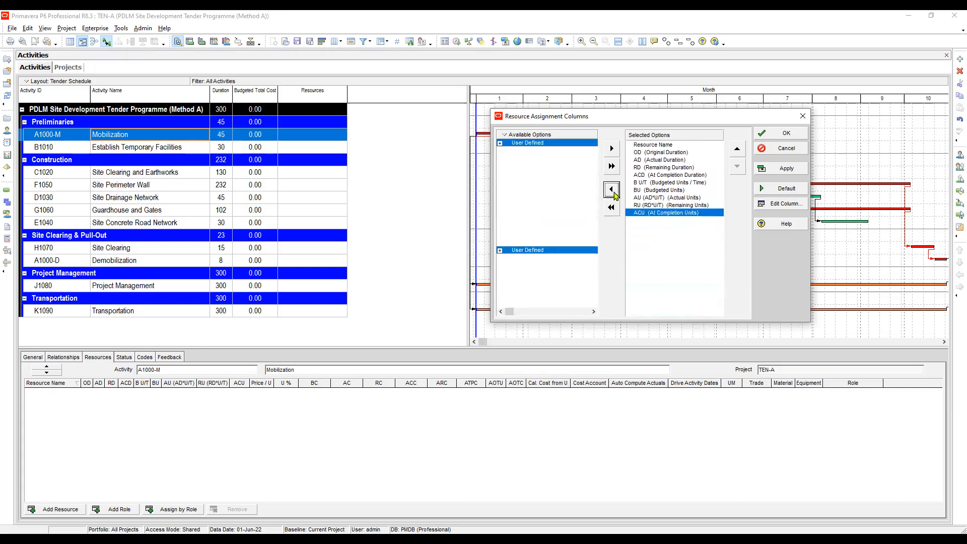
click(614, 195)
click(614, 195)
click(614, 195)
click(614, 194)
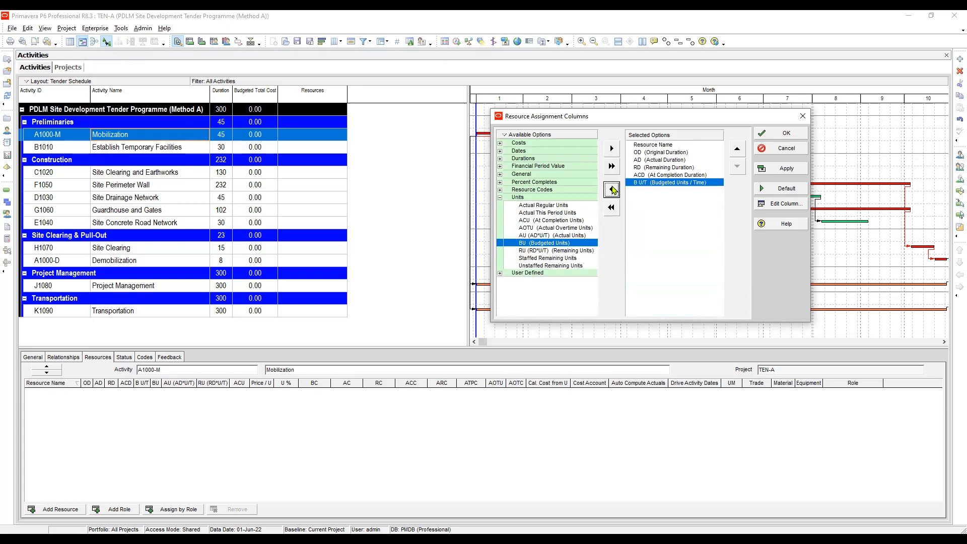
click(612, 190)
click(613, 189)
click(613, 190)
click(613, 189)
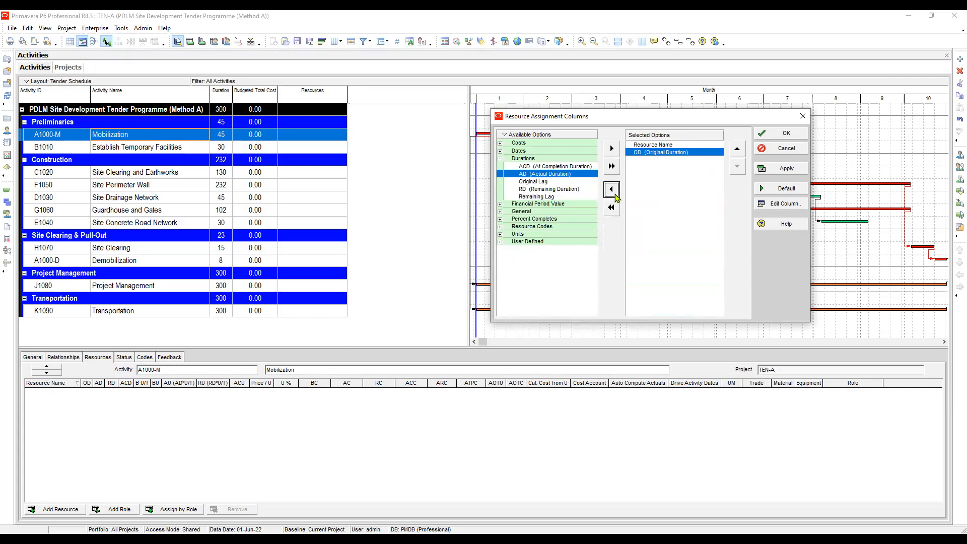
click(613, 189)
click(787, 168)
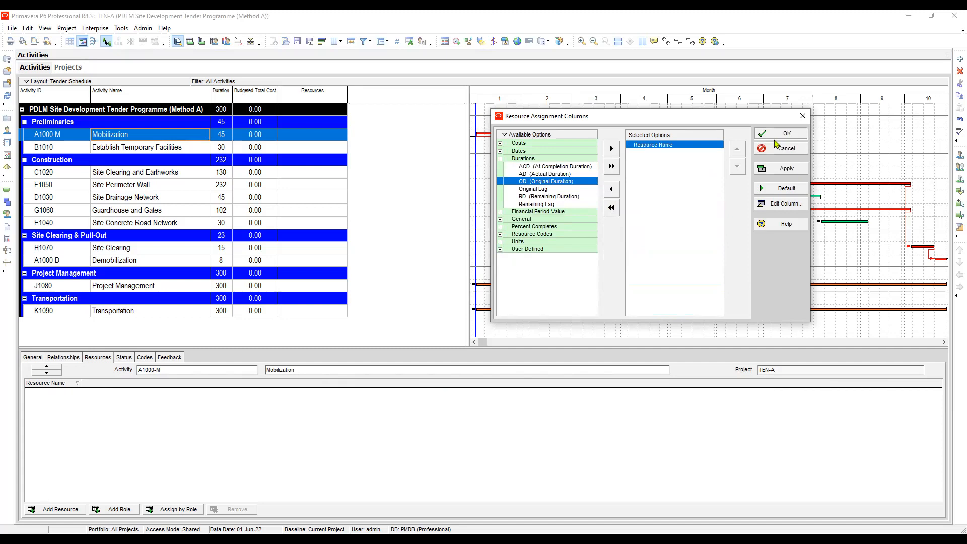
click(781, 134)
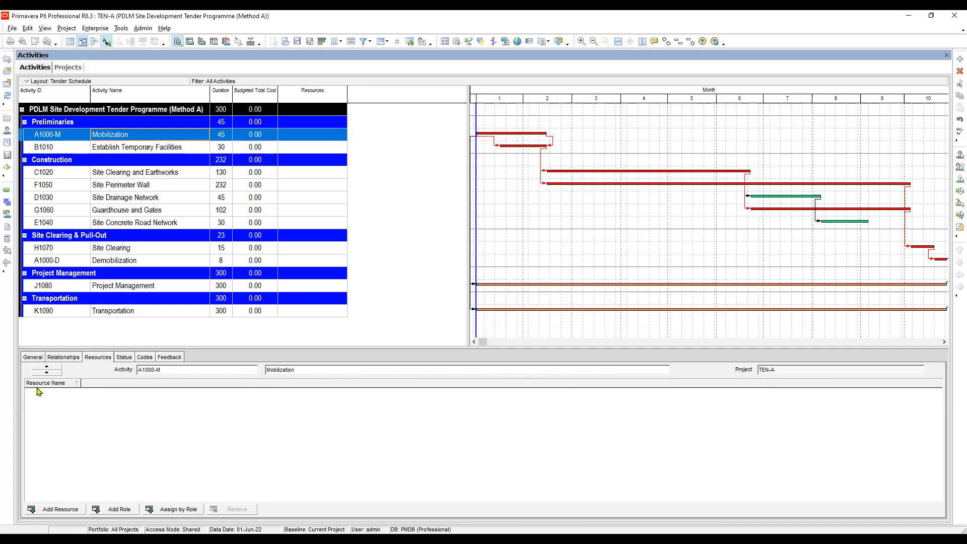
Reopen the resource assignment column settings and add Original Duration from the Durations category to the selected columns.
right_click(112, 387)
click(162, 392)
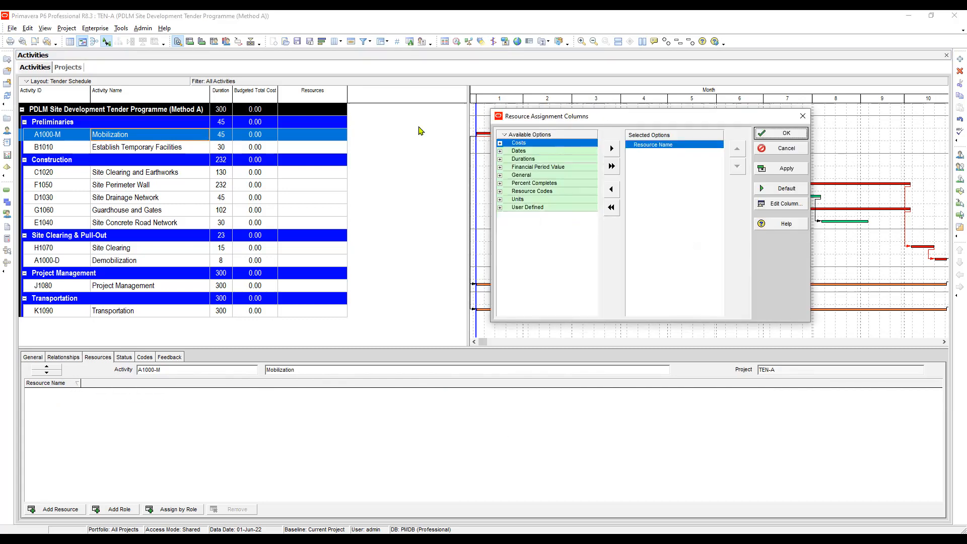
drag(450, 142, 449, 143)
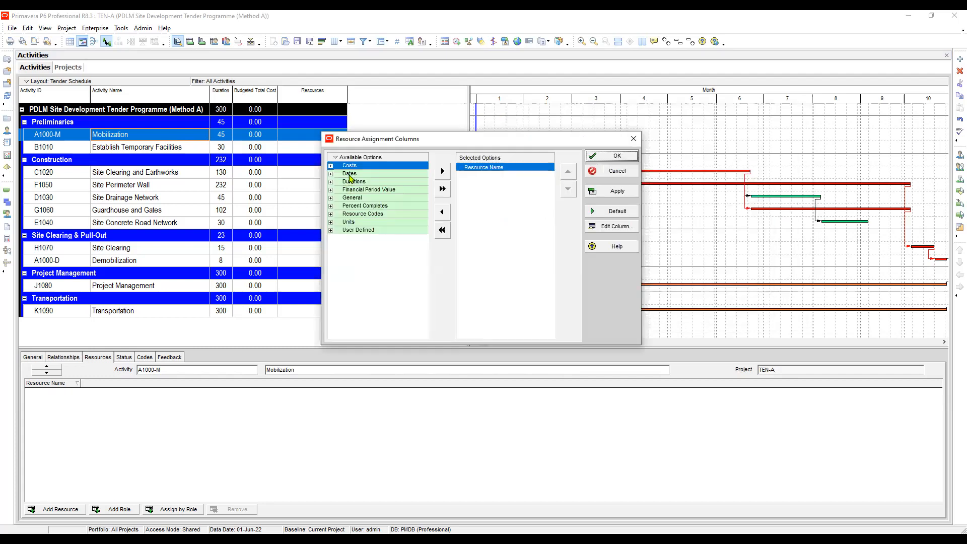
click(349, 175)
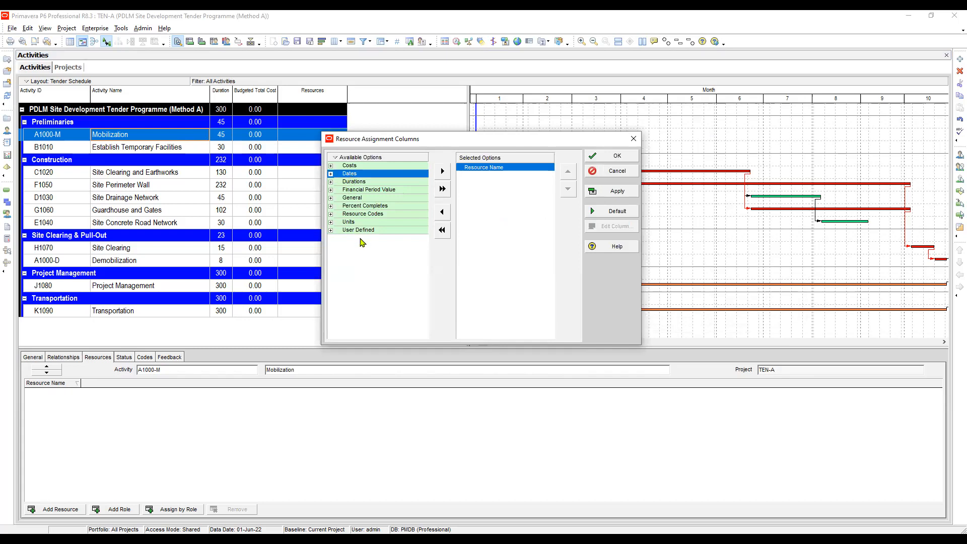
click(331, 182)
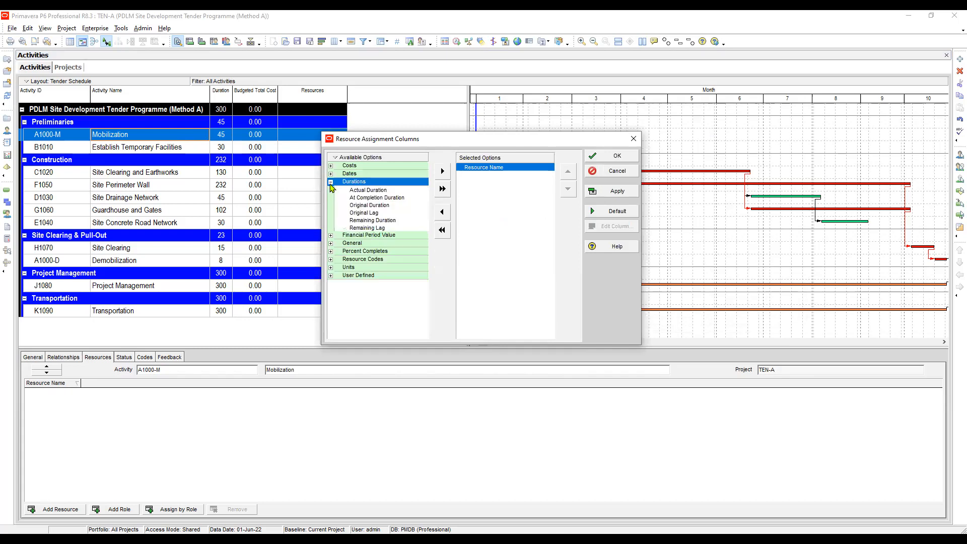
click(377, 207)
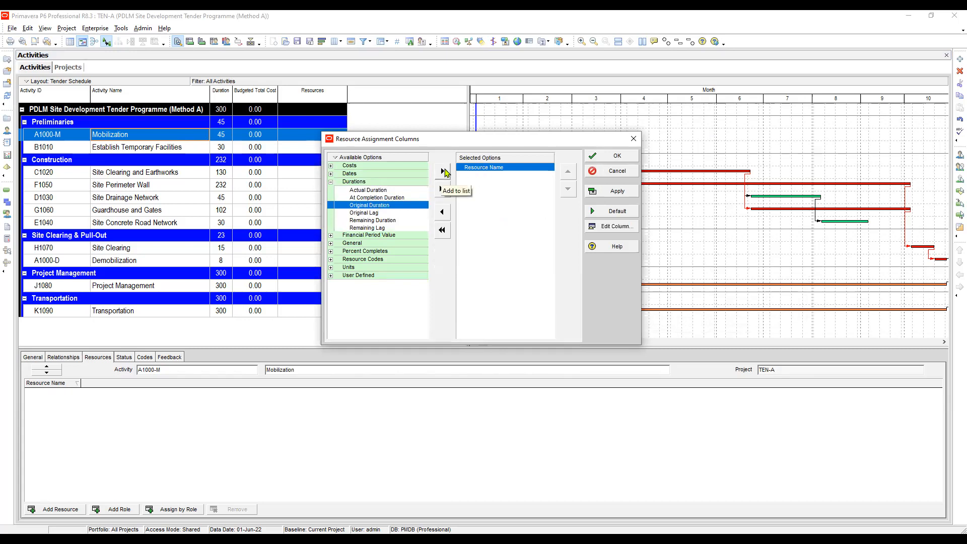
click(375, 222)
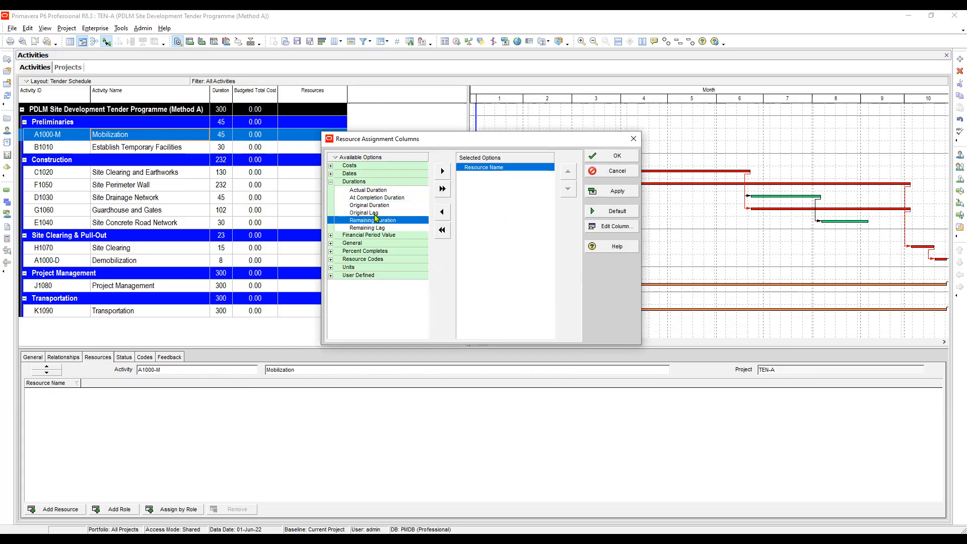
click(374, 213)
click(375, 222)
click(375, 206)
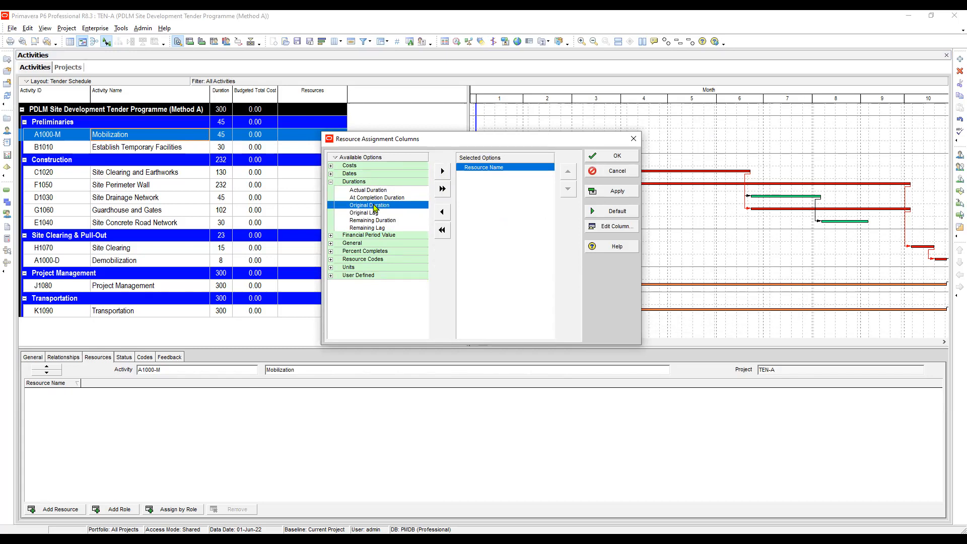
click(359, 222)
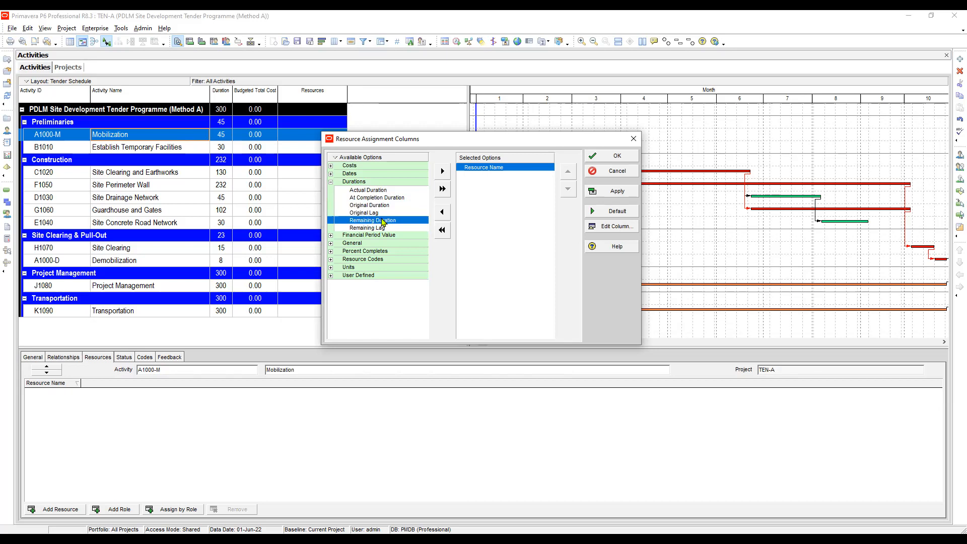
click(372, 206)
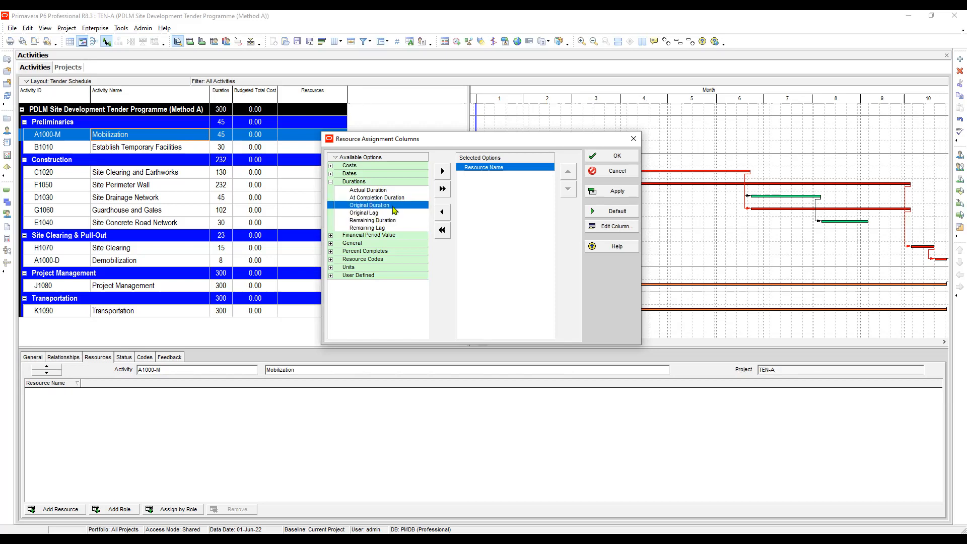
click(443, 173)
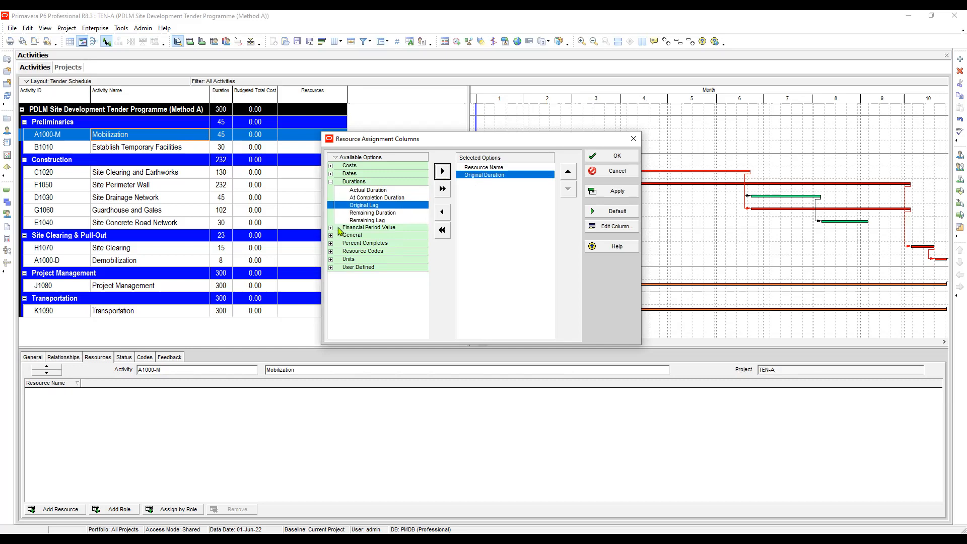
Add Budgeted Units from the Units category to the selected resource assignment columns.
click(355, 235)
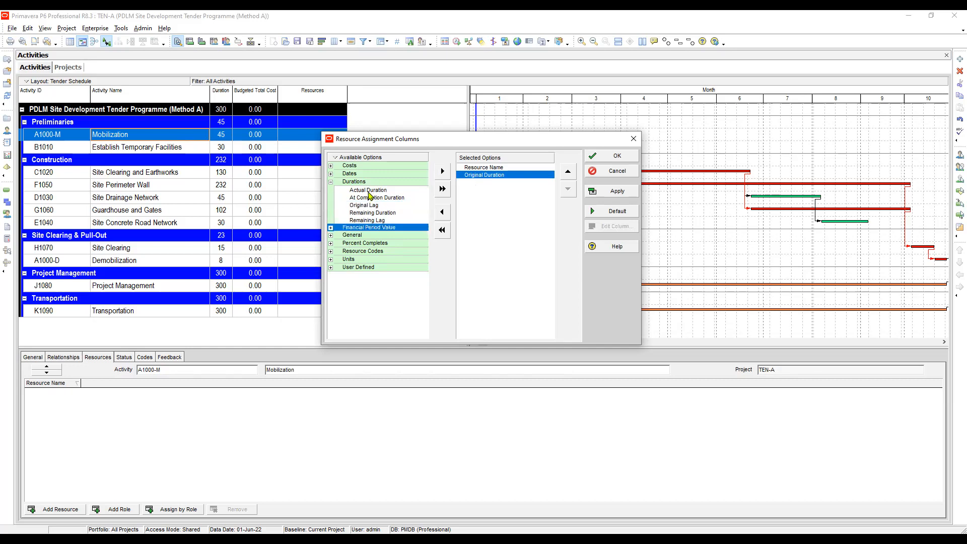
click(365, 183)
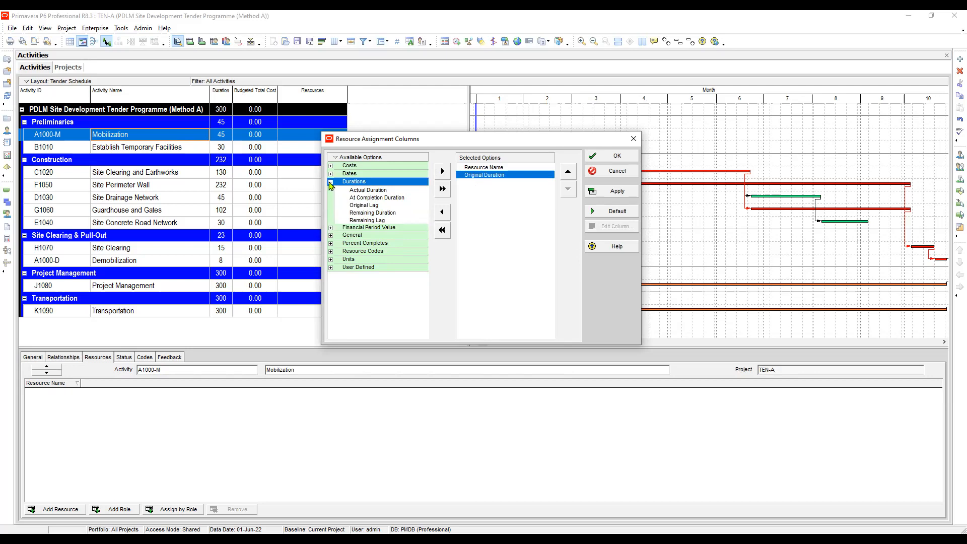
click(369, 198)
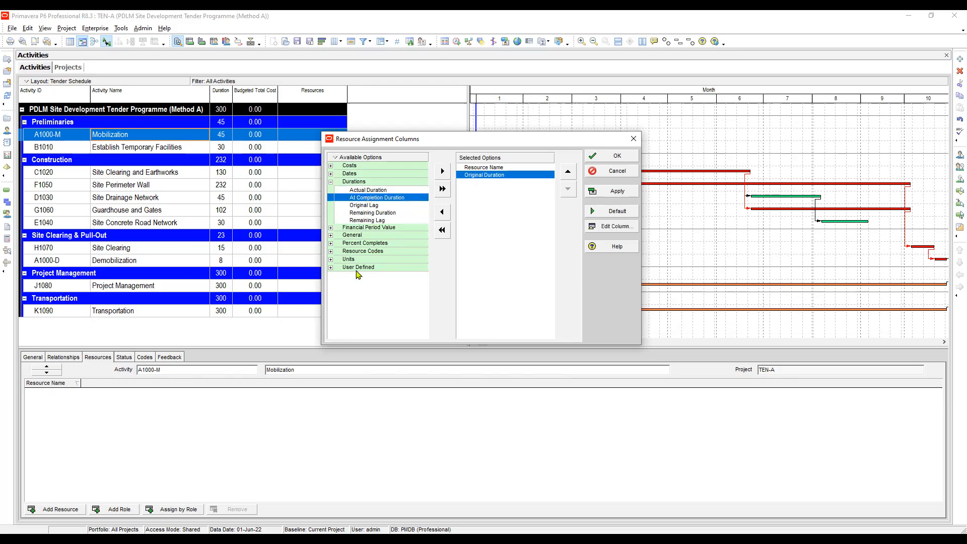
click(331, 259)
click(383, 266)
scroll(384, 252, down, 1)
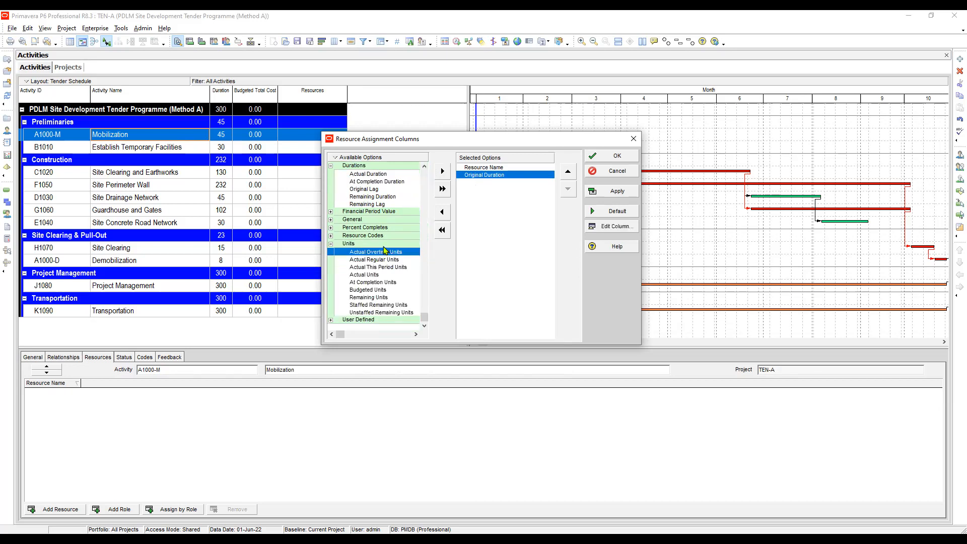
click(375, 291)
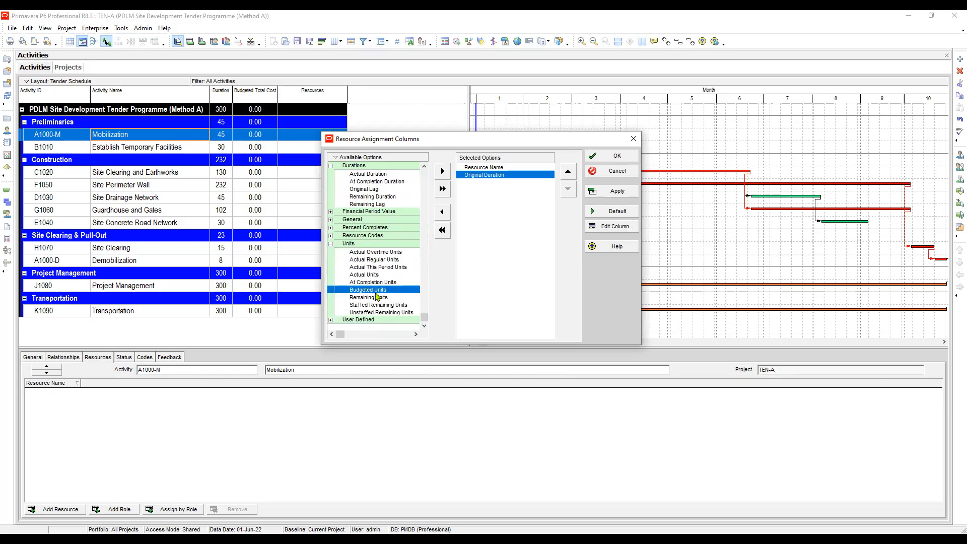
click(443, 174)
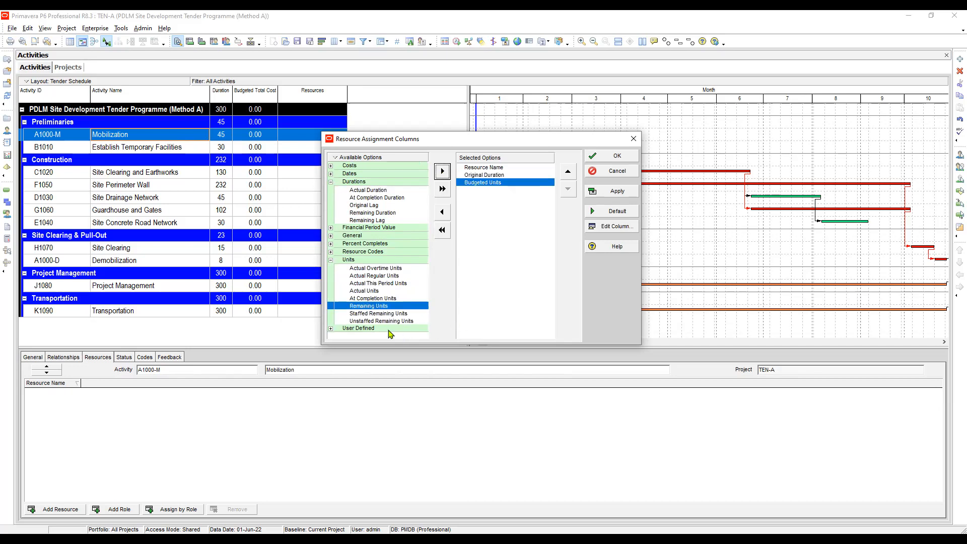
Search the available columns for "Unit" and add Budgeted Units / Time between Original Duration and Budgeted Units.
click(375, 316)
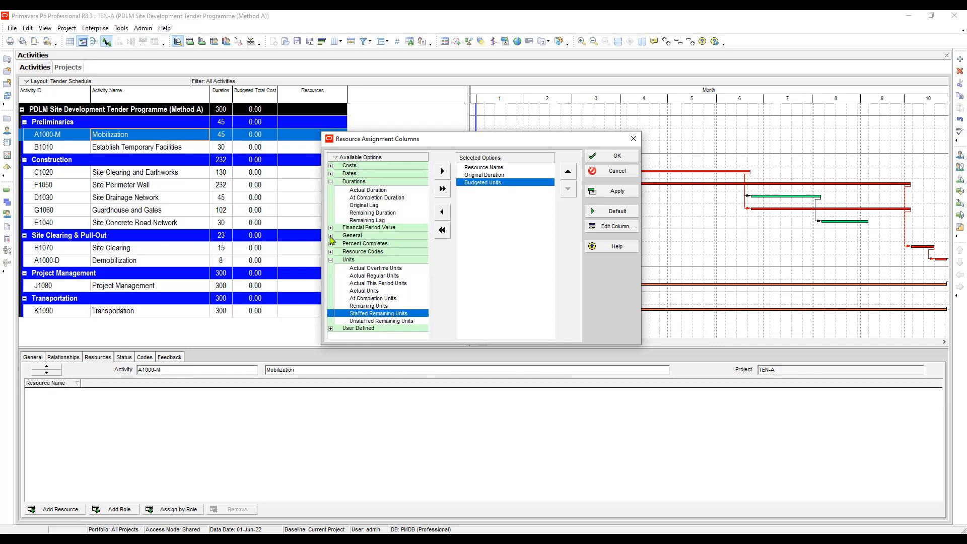
click(373, 206)
click(373, 210)
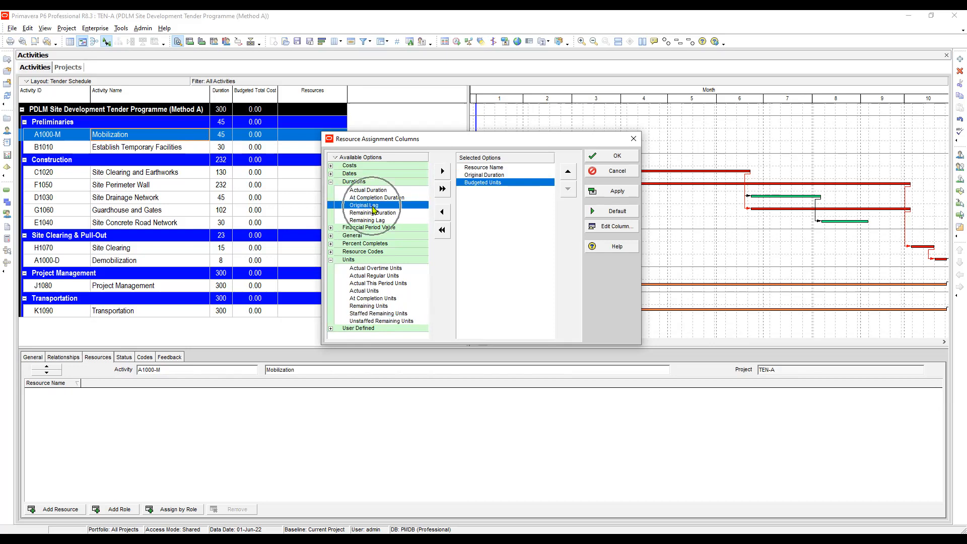
key(ctrl+f)
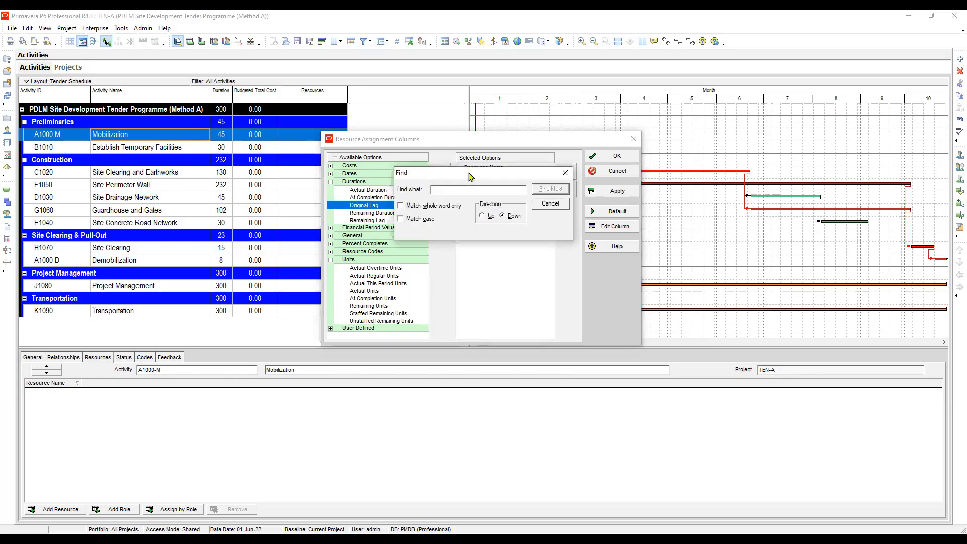
text(U)
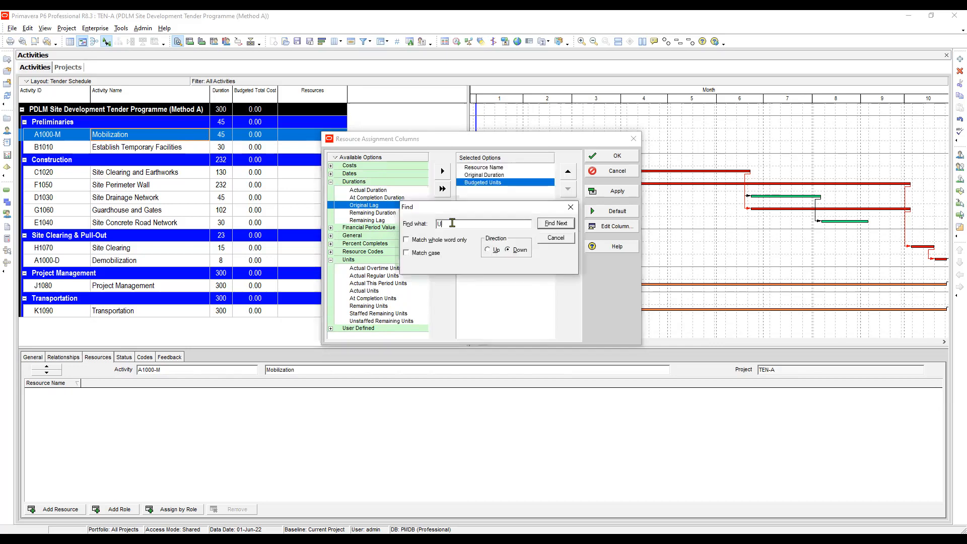
text(nit)
key(Return)
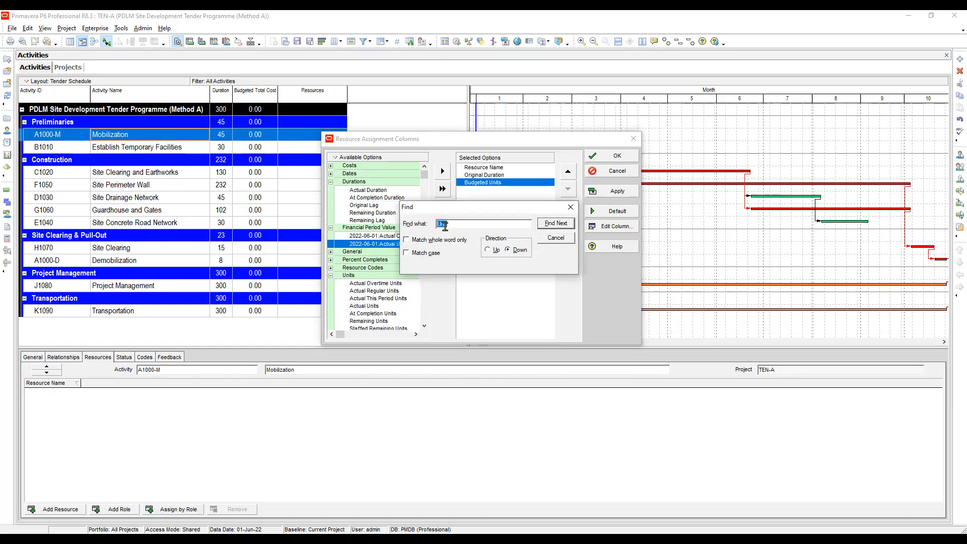
drag(504, 211, 591, 206)
click(641, 216)
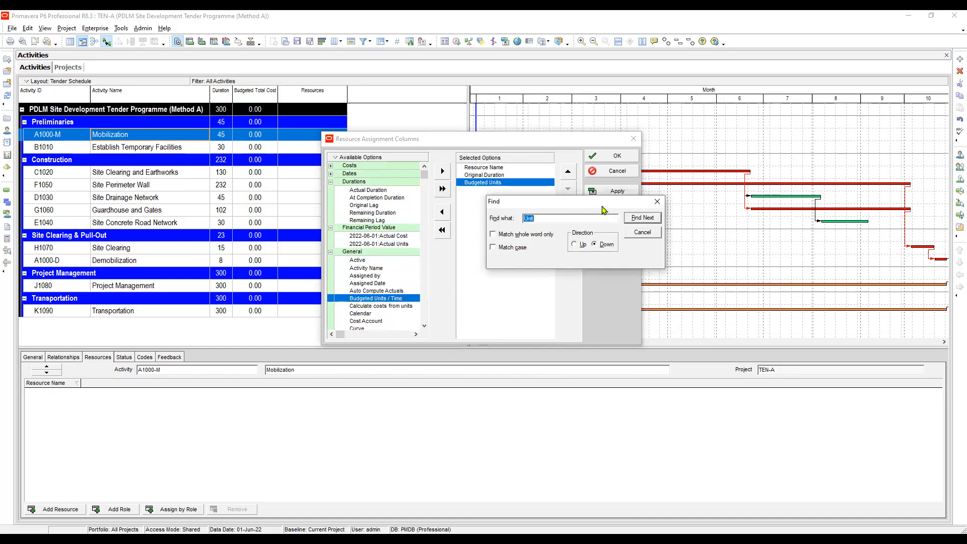
drag(604, 210, 797, 242)
click(483, 175)
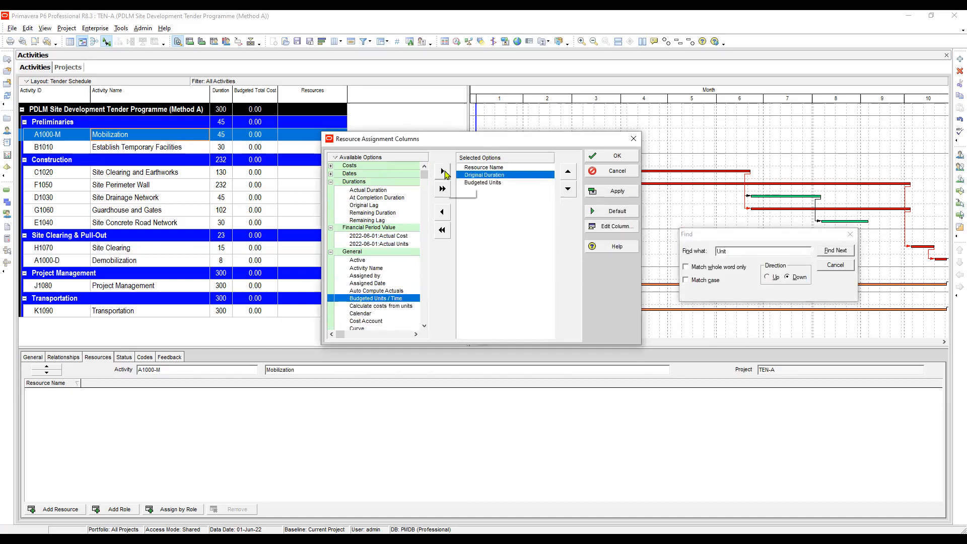
click(443, 172)
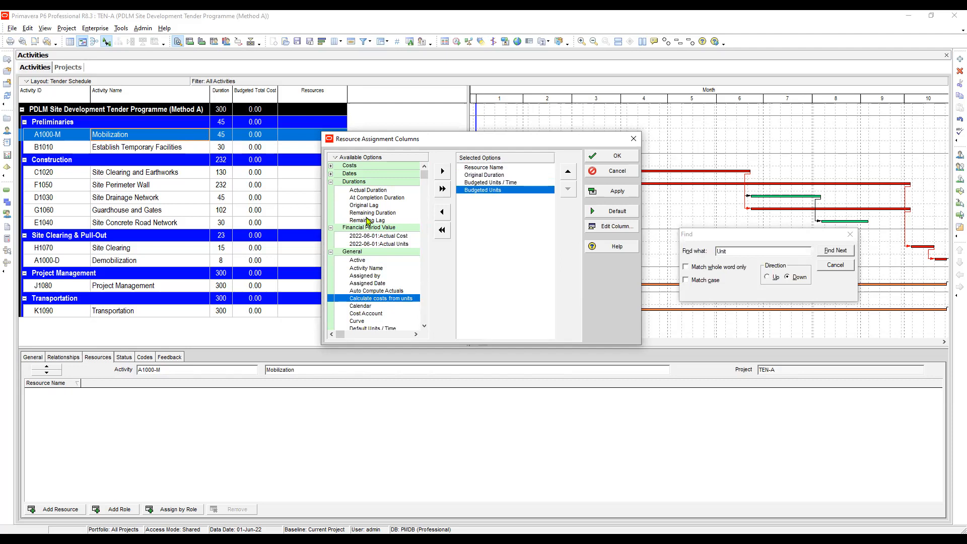
click(369, 198)
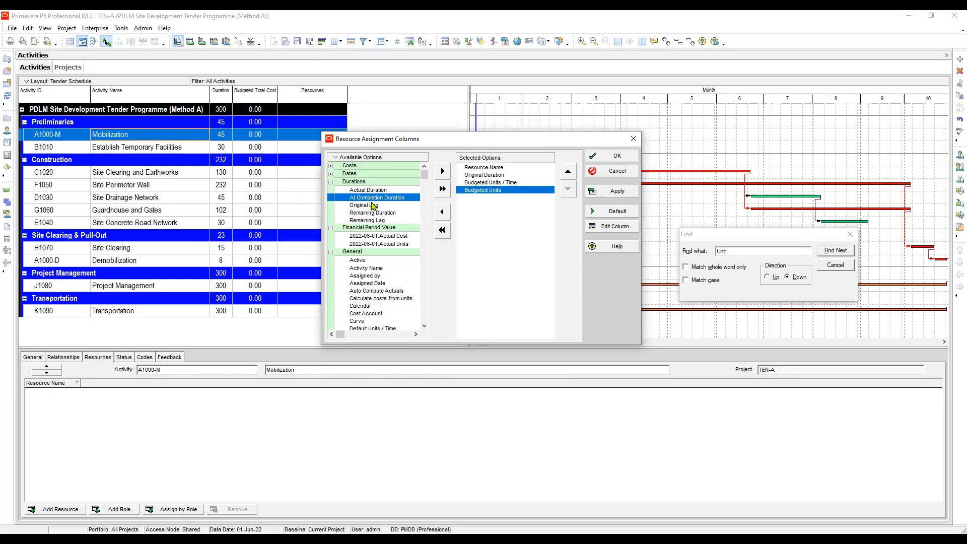
Add Budgeted Cost from the Costs category after Budgeted Units in the selected resource assignment columns and apply the selection.
click(334, 182)
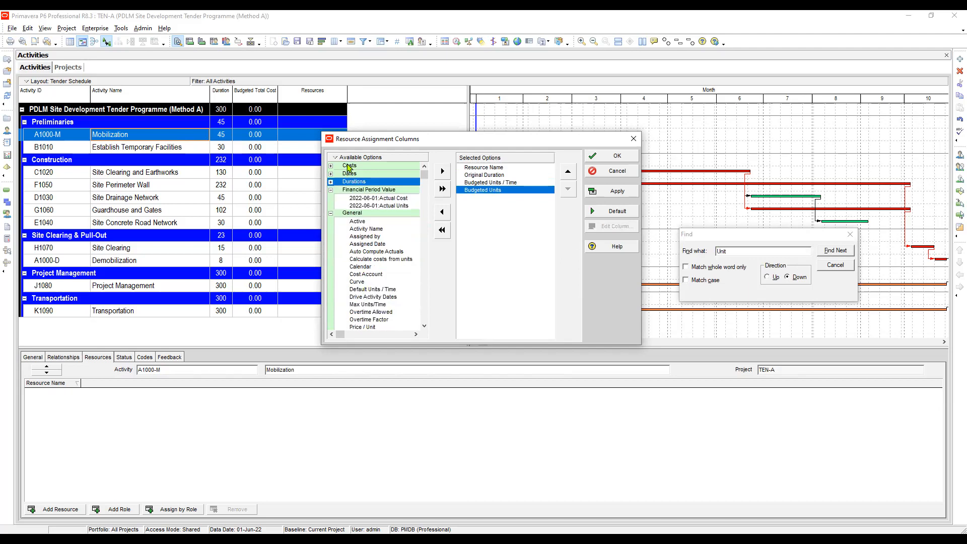
click(332, 167)
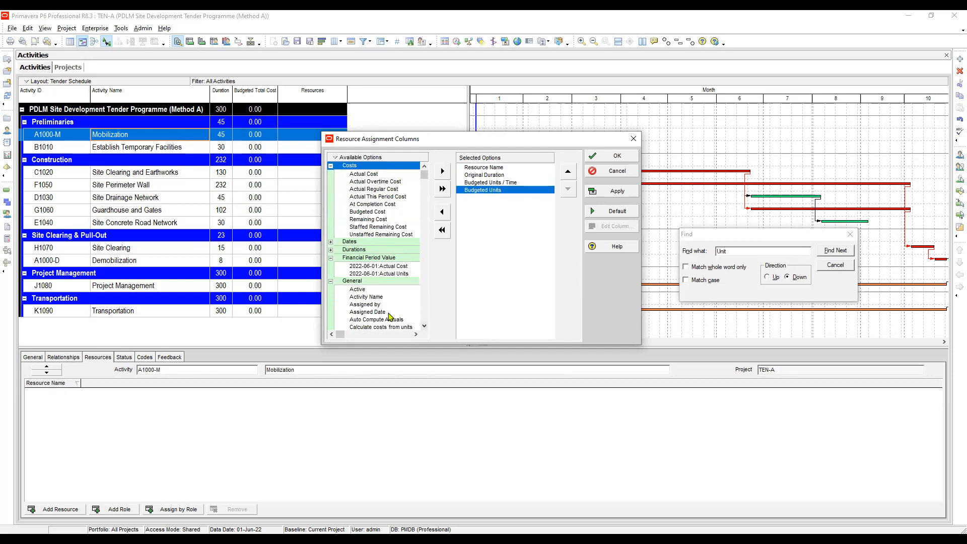
click(388, 212)
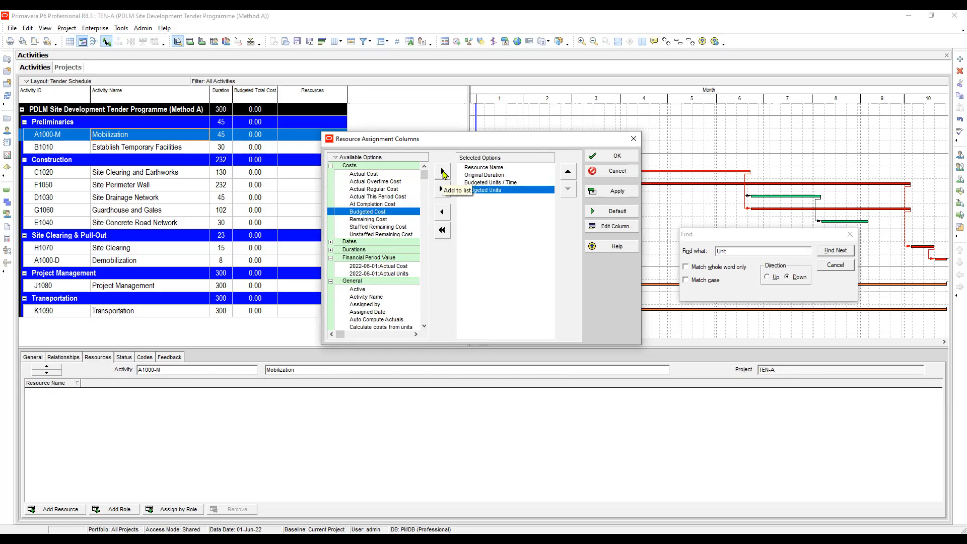
click(502, 191)
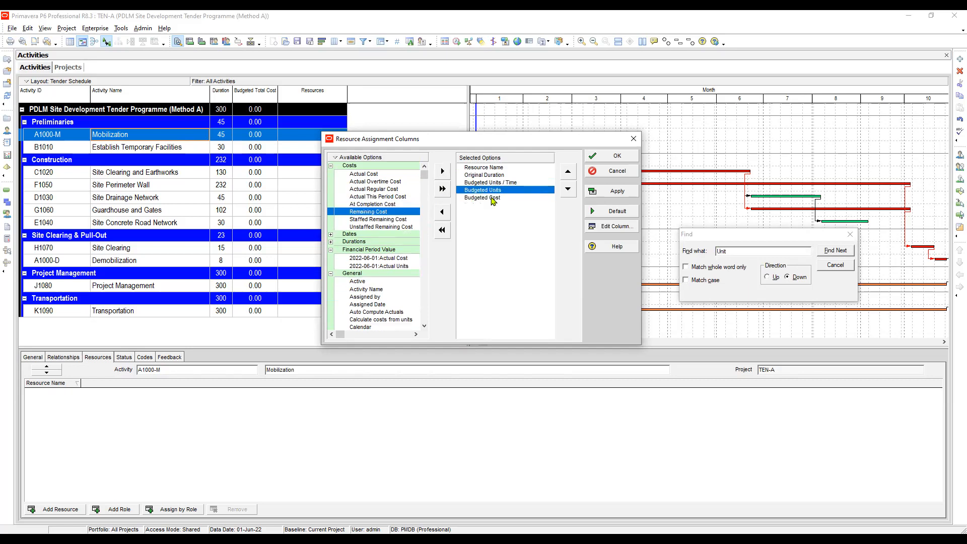
click(492, 199)
click(368, 204)
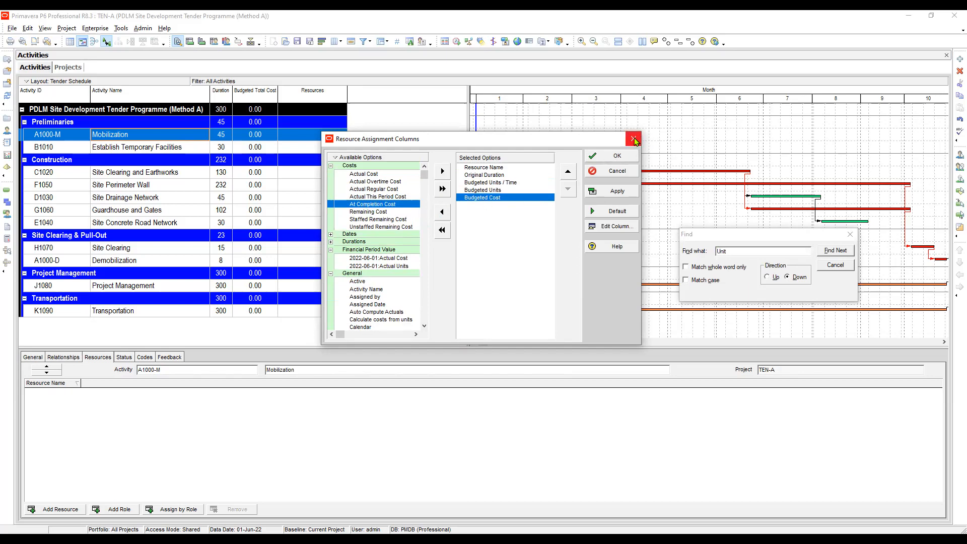
click(610, 191)
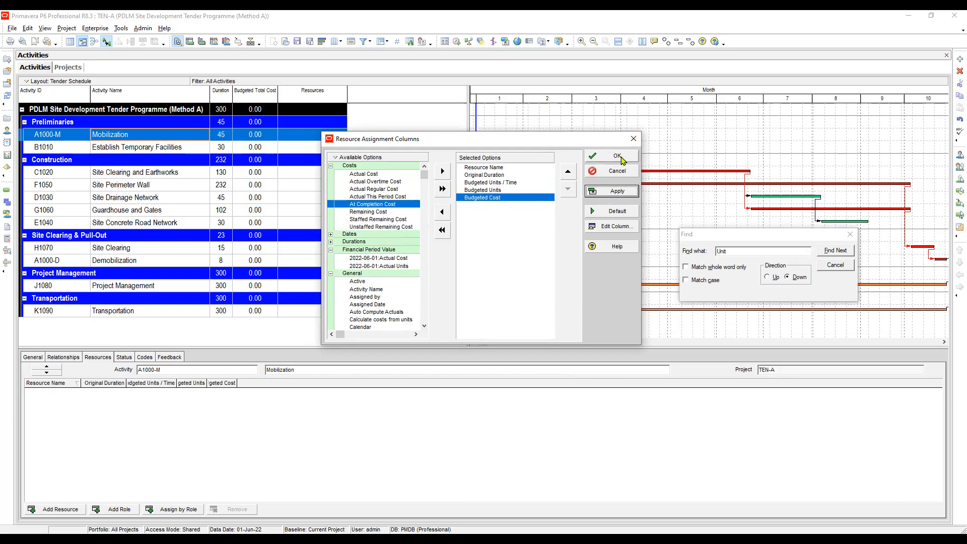
click(618, 156)
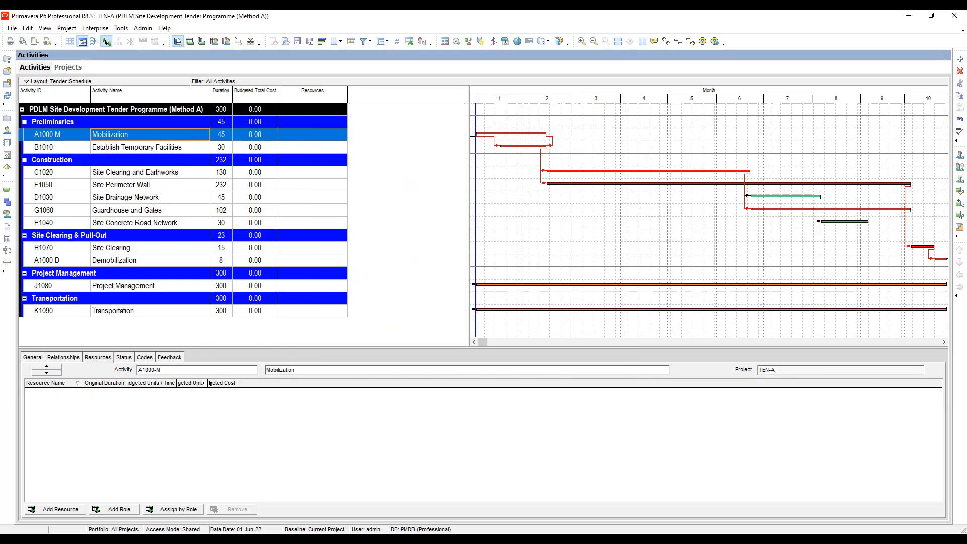
Widen the resource assignment columns so that every heading from Resource Name to Budgeted Cost is fully readable.
drag(206, 383, 248, 384)
double_click(248, 383)
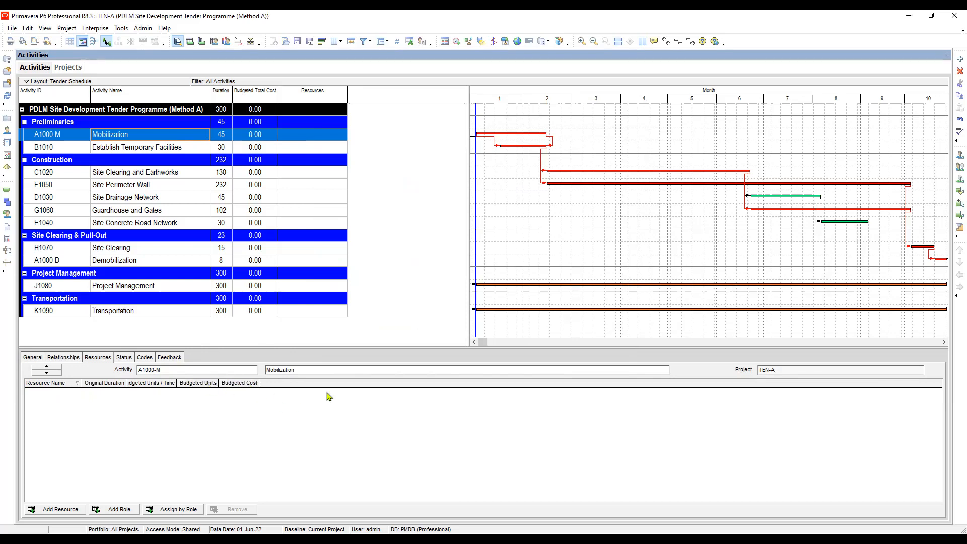
double_click(176, 383)
double_click(126, 383)
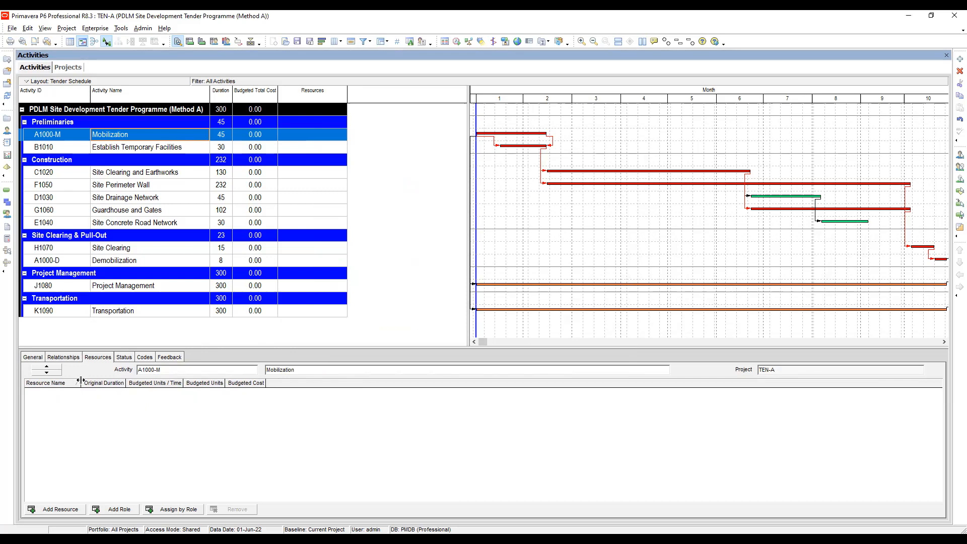
double_click(80, 382)
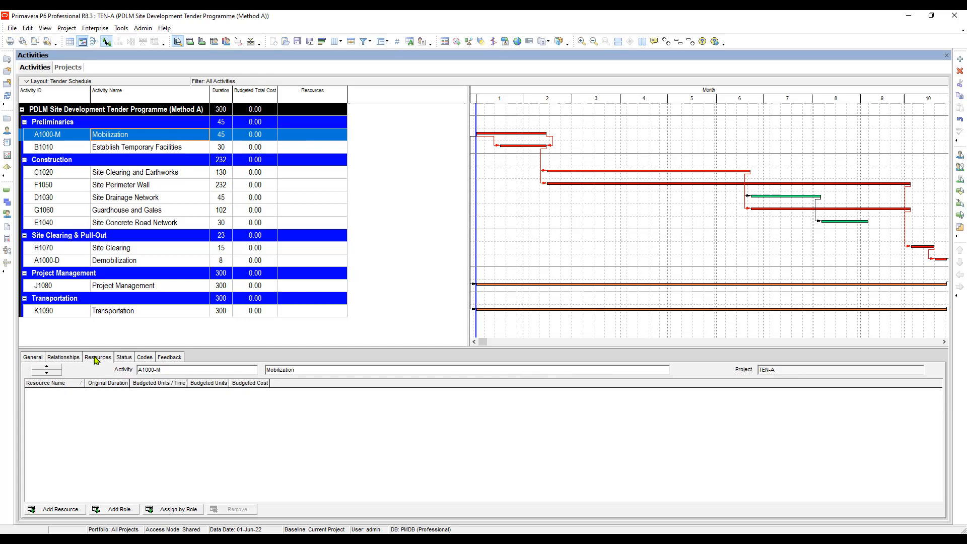
Browse the PDLM Site Development resources and assign Laborer (Non-Skilled) to the Mobilization activity.
click(57, 510)
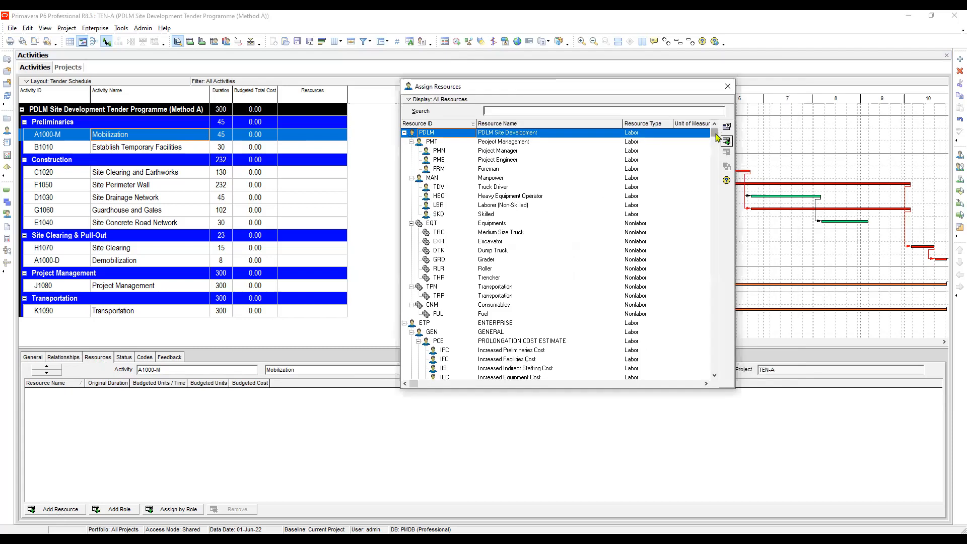
click(511, 151)
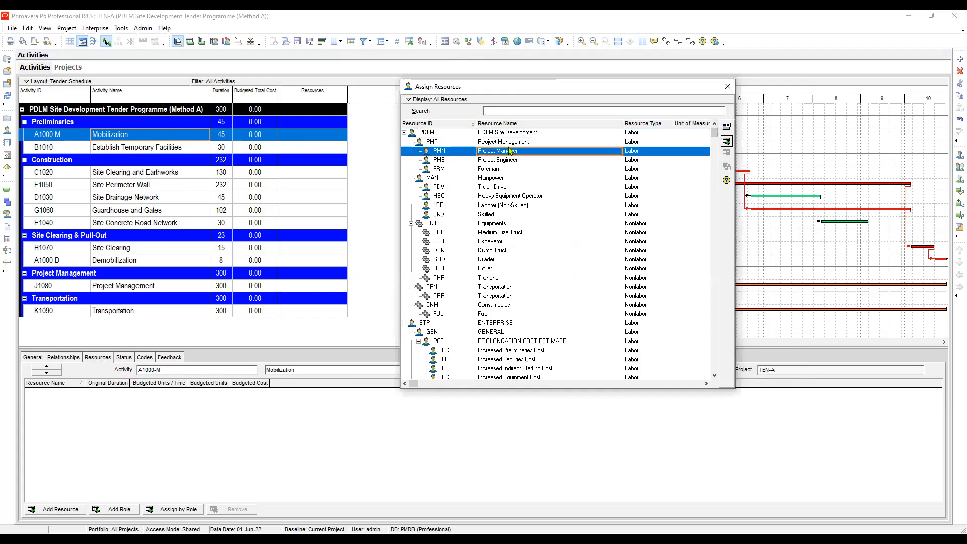
click(487, 133)
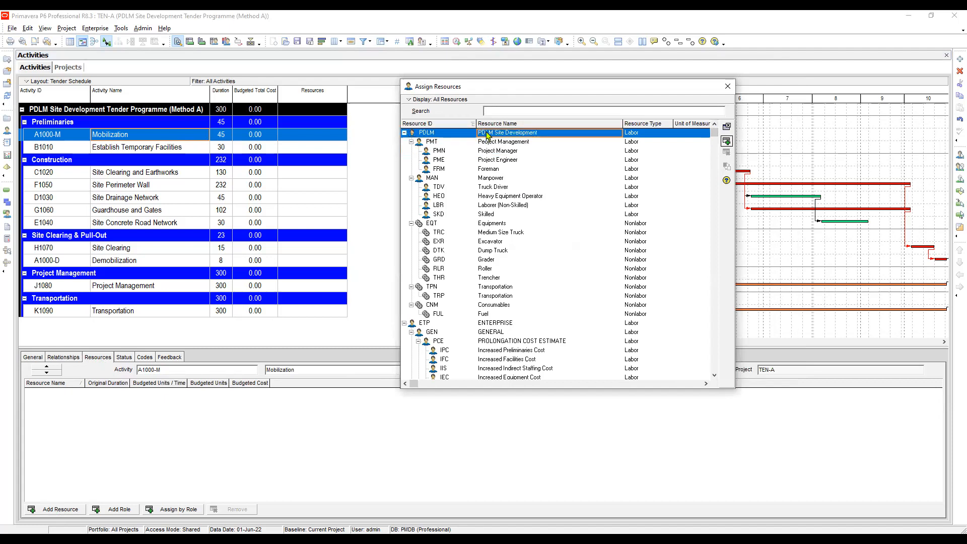
click(405, 323)
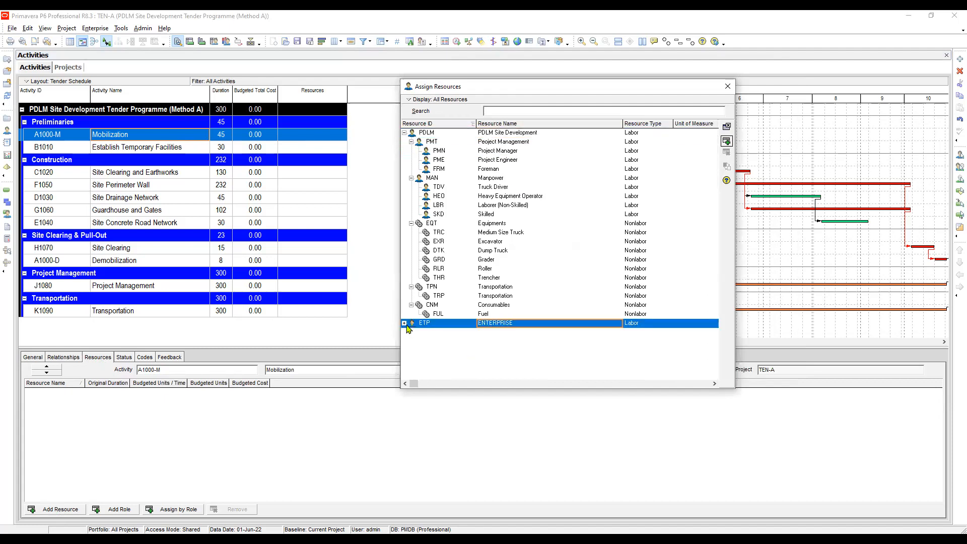
click(507, 160)
click(498, 178)
click(509, 189)
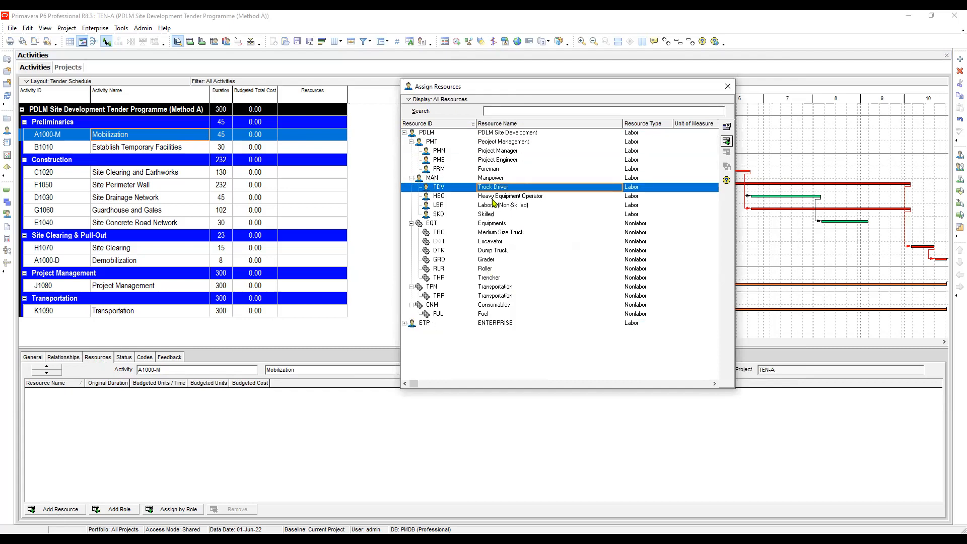
click(492, 198)
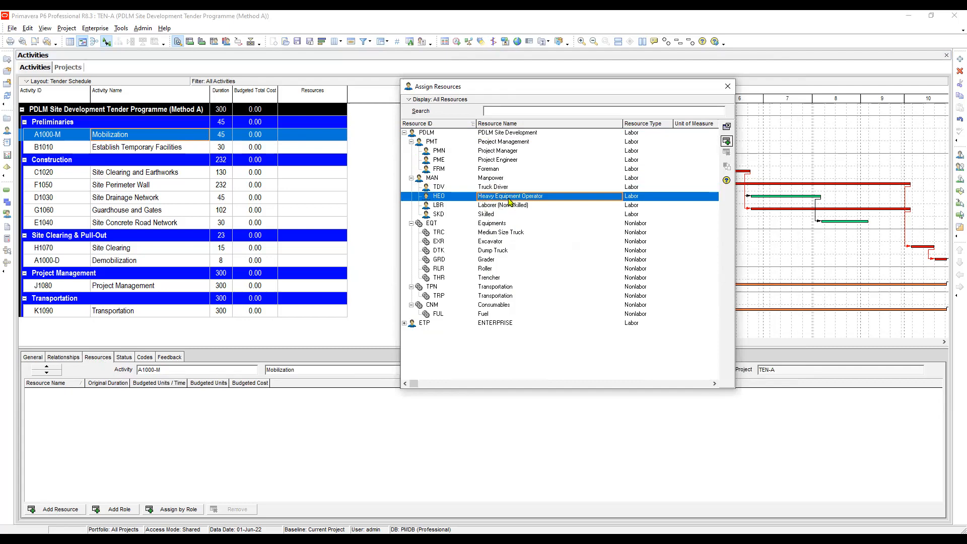
click(498, 179)
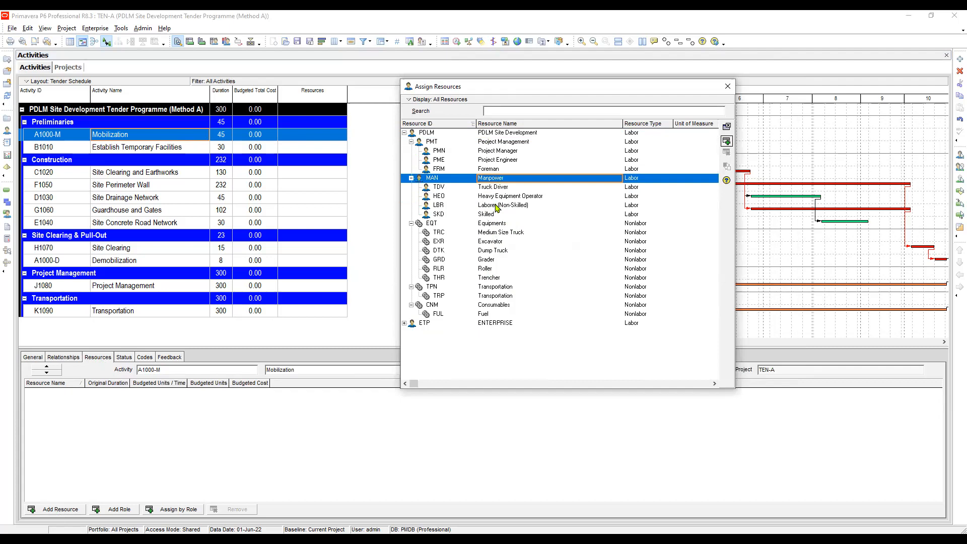
click(497, 206)
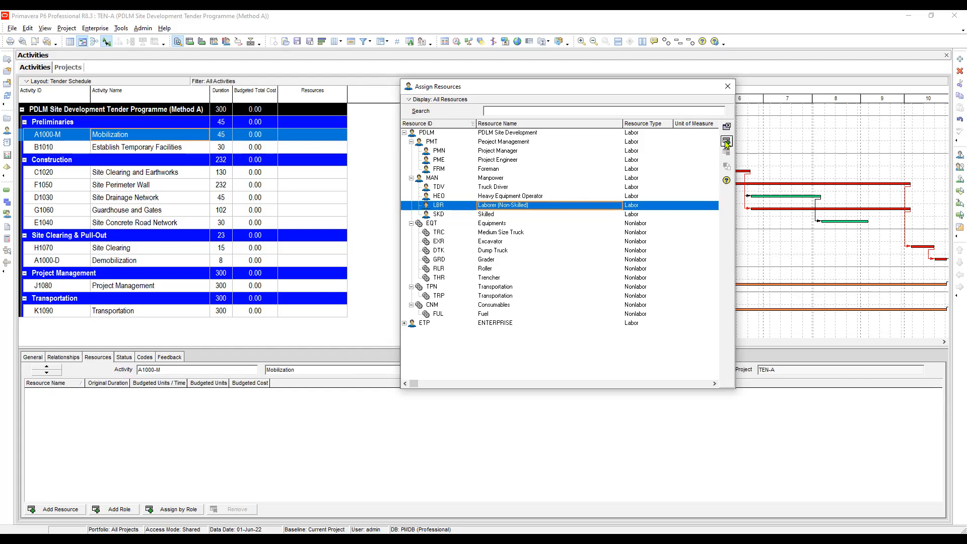
double_click(495, 206)
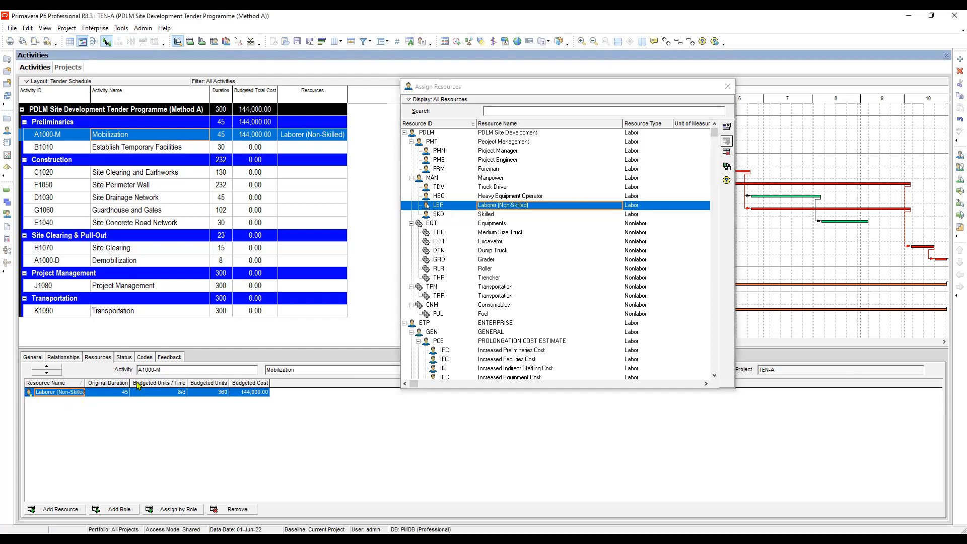
Fit the Resource Name and Original Duration columns to their contents and move the resource assignment window clear of the activity details.
drag(131, 383, 148, 384)
double_click(86, 383)
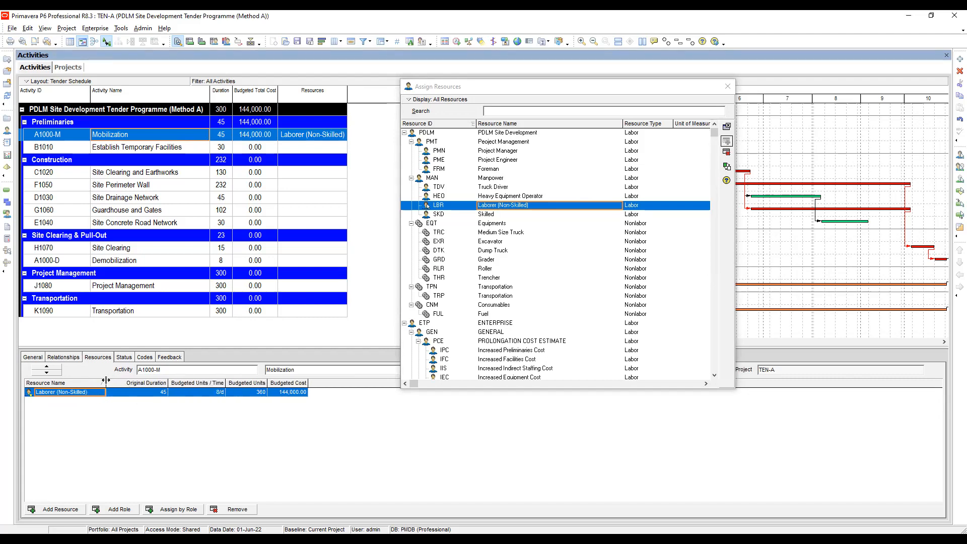
double_click(96, 380)
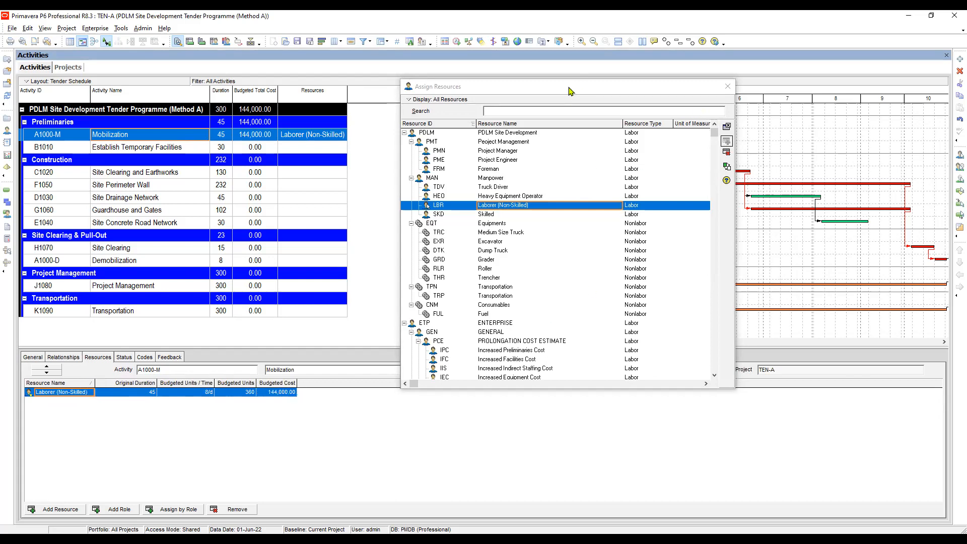
drag(570, 90, 773, 84)
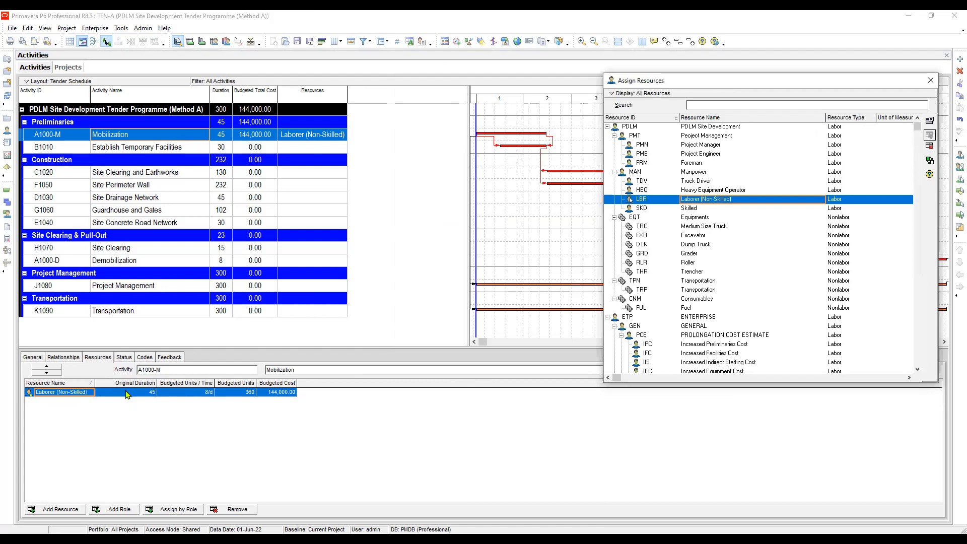
Examine the laborer assignment's original duration, budgeted units per time, budgeted units and budgeted cost against Mobilization's activity duration.
click(126, 393)
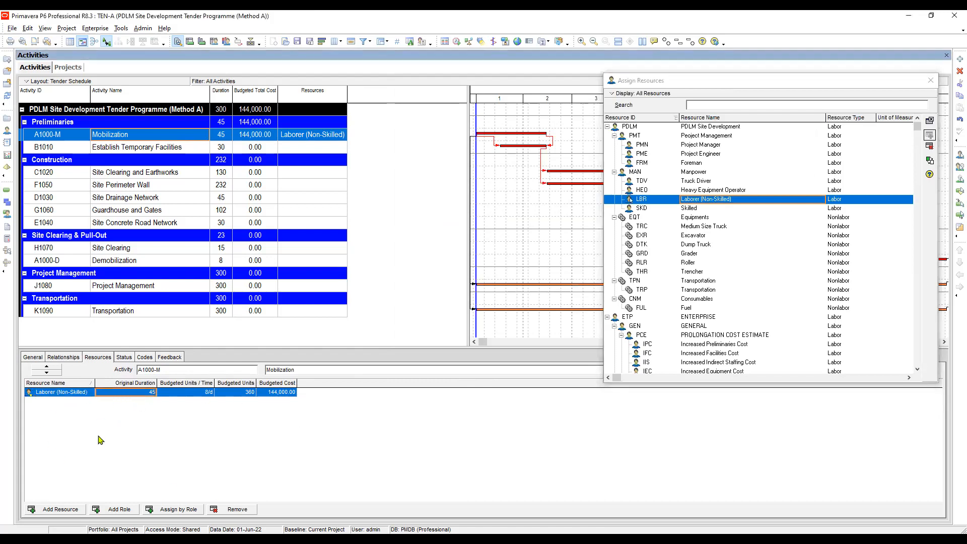
click(129, 146)
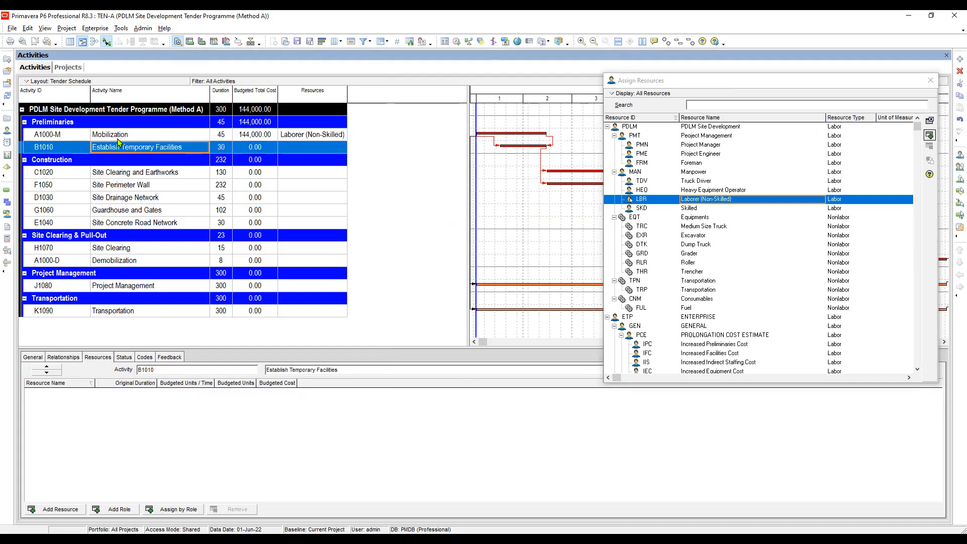
click(130, 137)
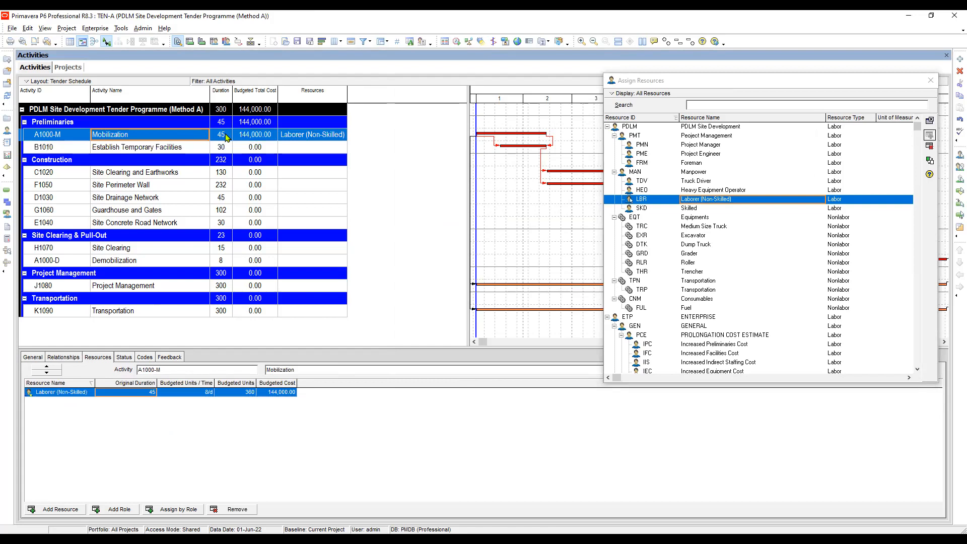
click(226, 137)
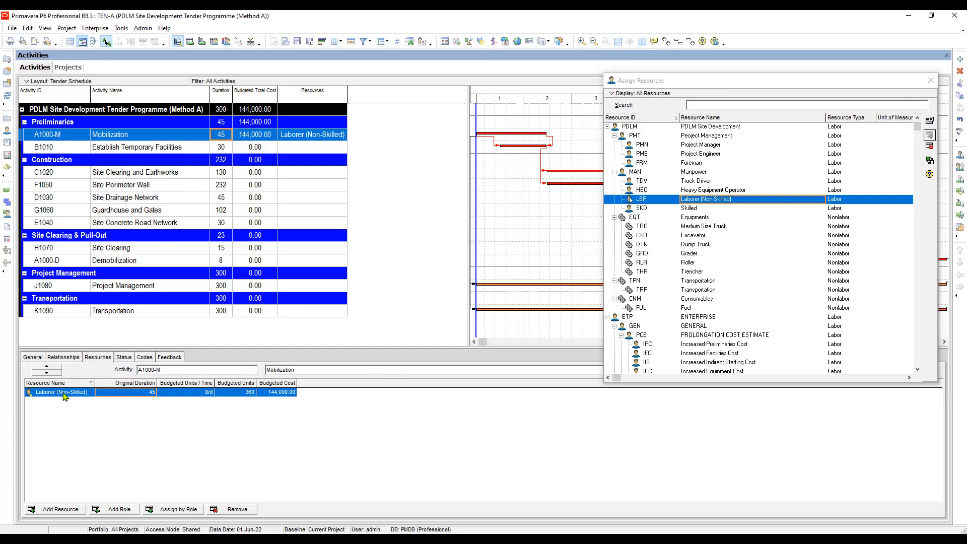
click(238, 393)
click(272, 393)
click(128, 395)
click(167, 393)
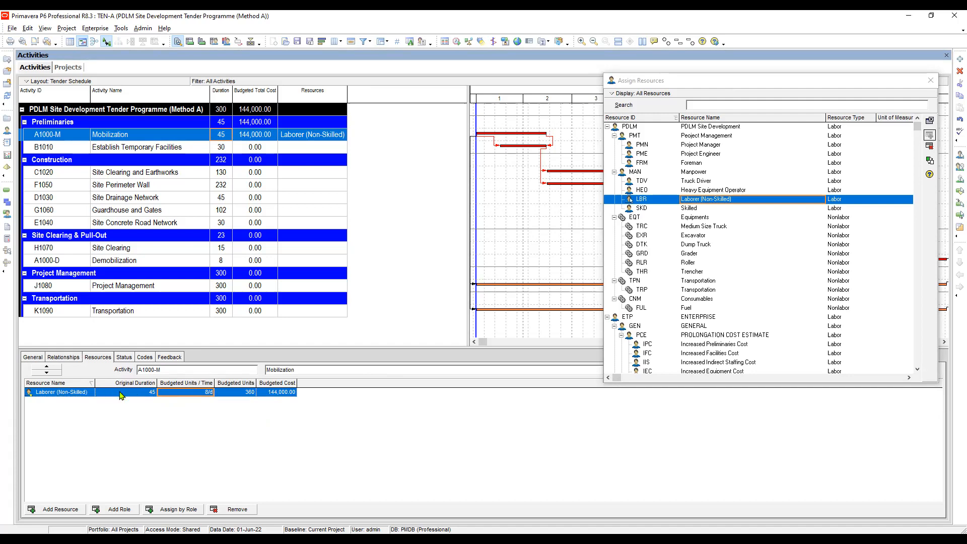
click(122, 392)
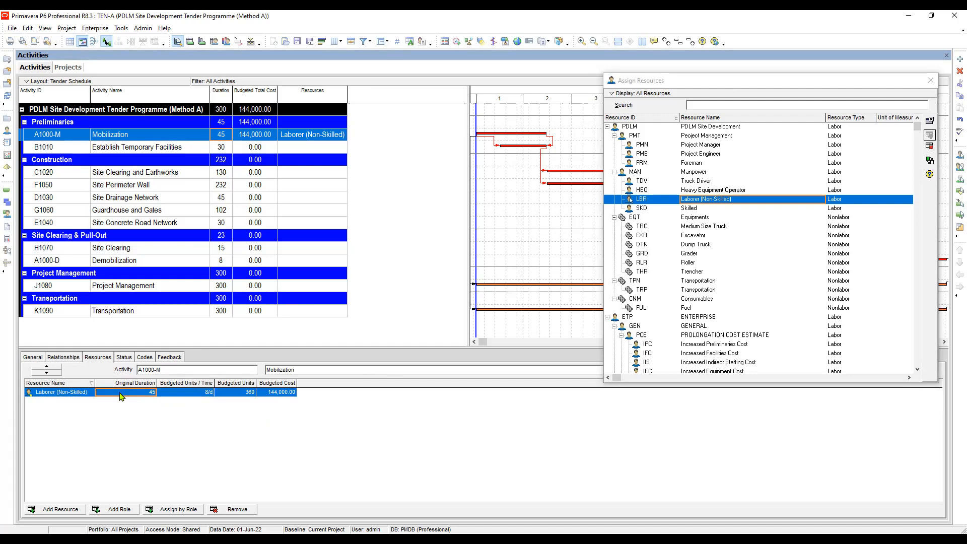
click(176, 393)
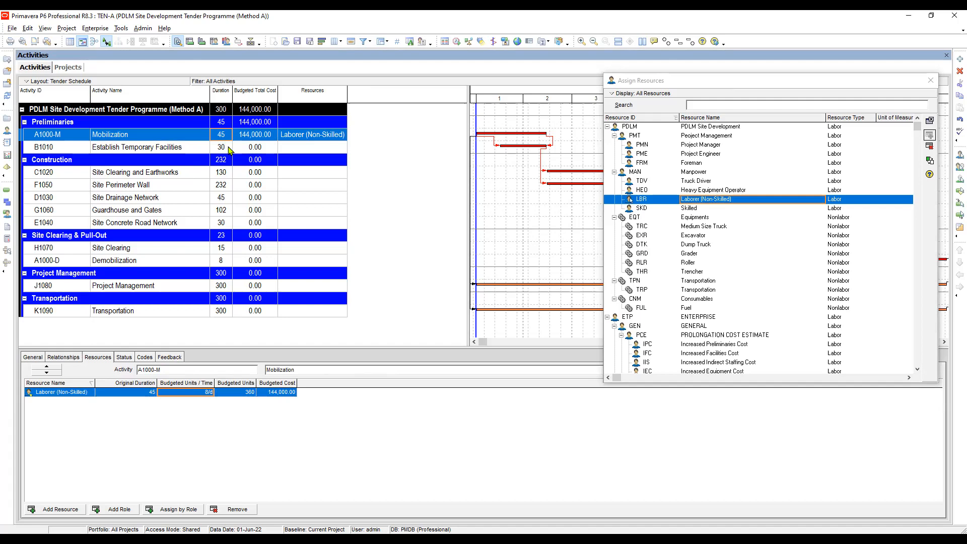
Compare the durations of Mobilization and Establish Temporary Facilities, and review how the laborer's duration and units per time relate to Mobilization.
key(Down)
click(222, 135)
click(221, 148)
click(225, 136)
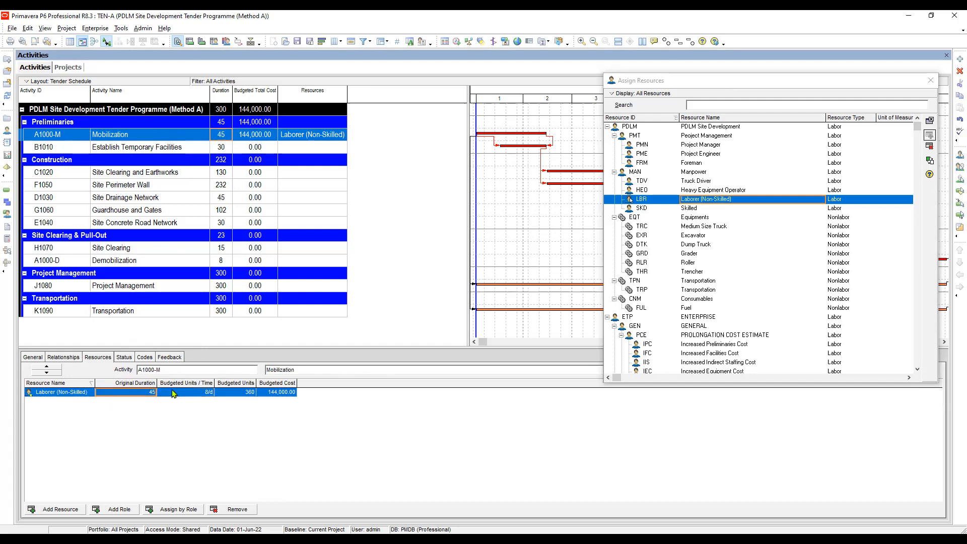
click(145, 393)
click(178, 393)
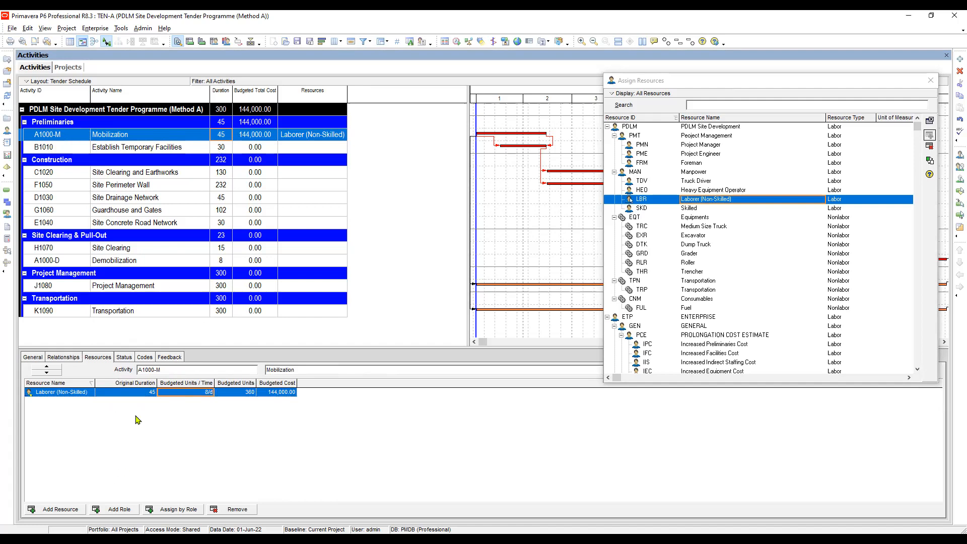
click(145, 397)
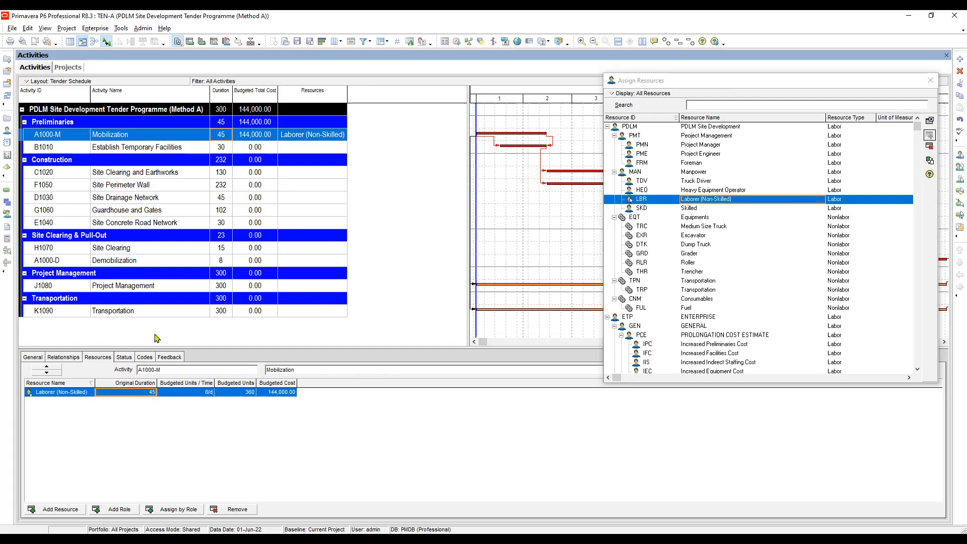
click(222, 136)
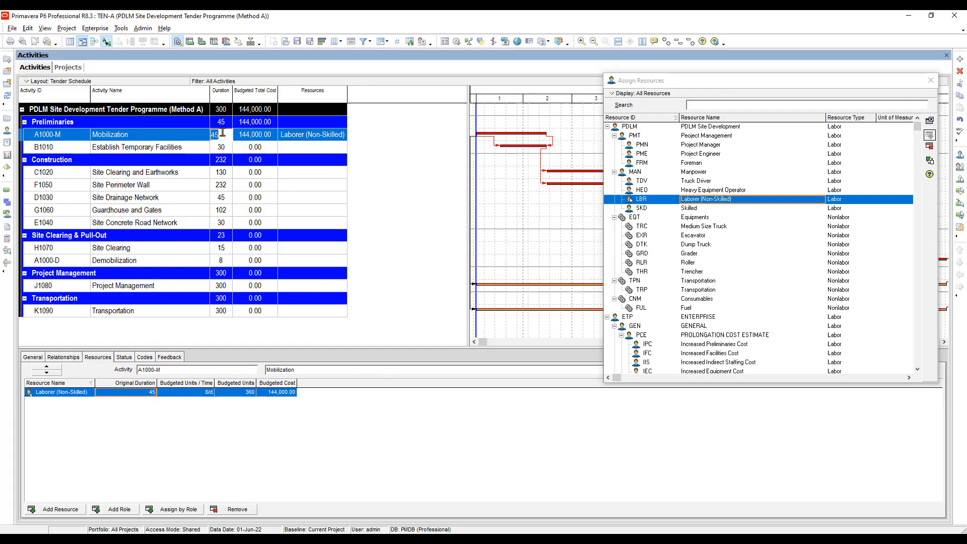
click(247, 139)
Set the Budgeted Units / Time of Laborer (Non-Skilled) on Mobilization to 5 per day.
click(192, 394)
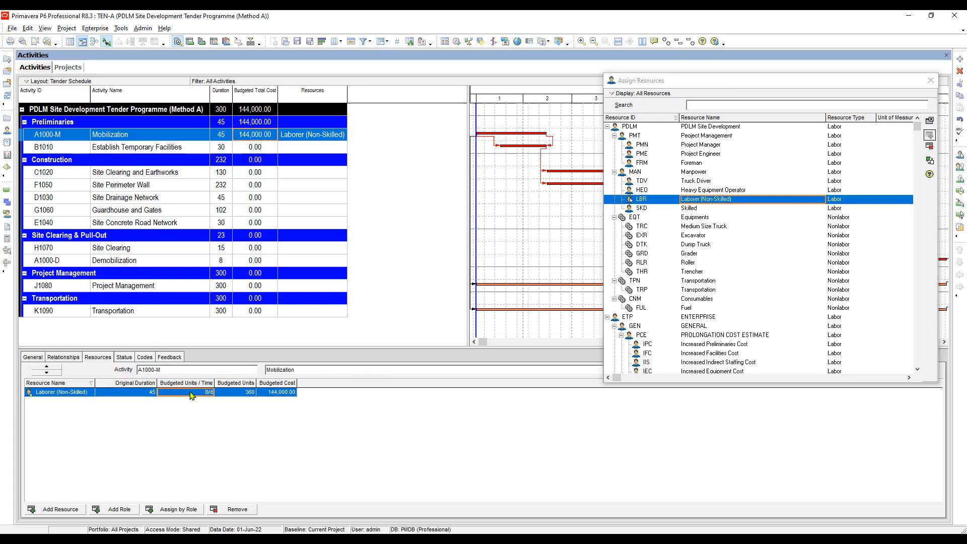
click(189, 391)
text(5)
key(Return)
Search the available resource assignment columns for "unit" and add Calculate costs from units after Budgeted Cost.
right_click(317, 386)
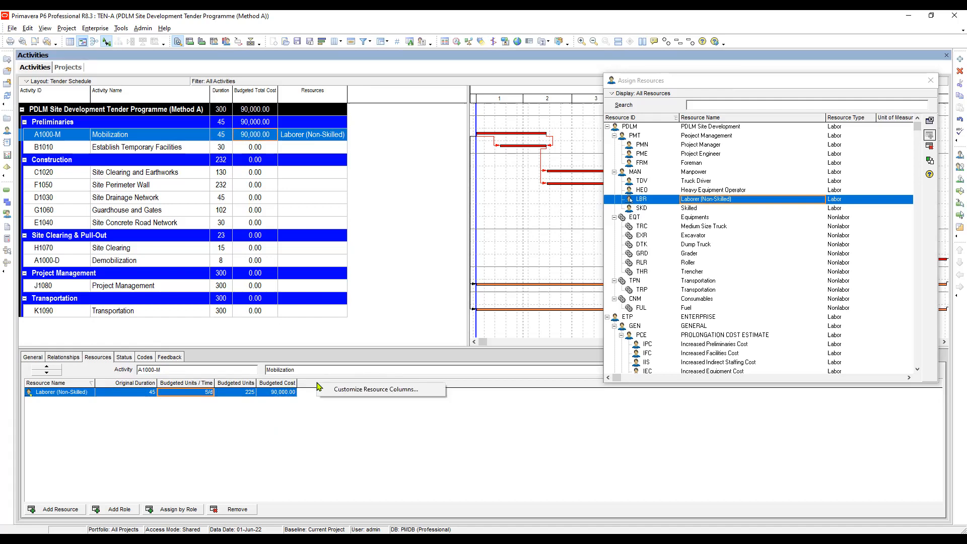
click(341, 392)
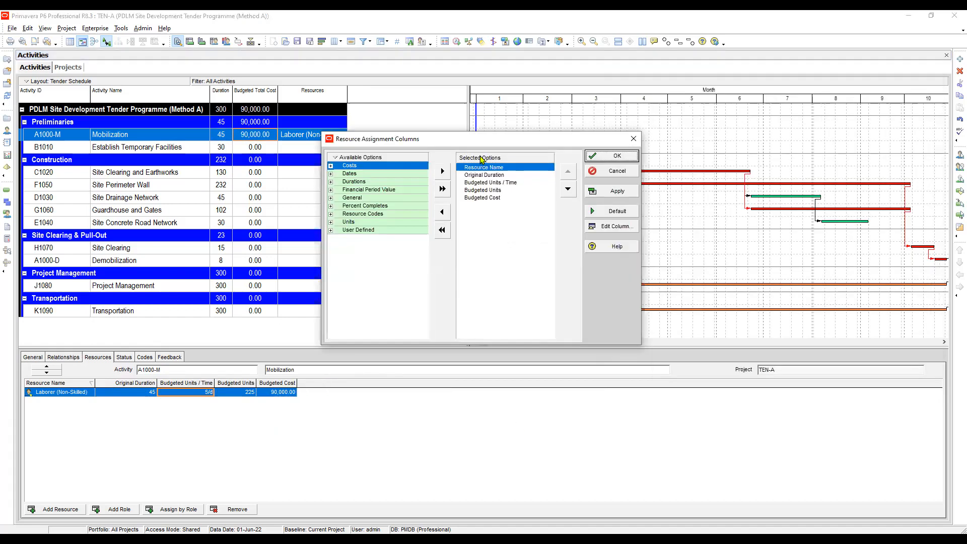
drag(491, 145, 519, 228)
click(381, 258)
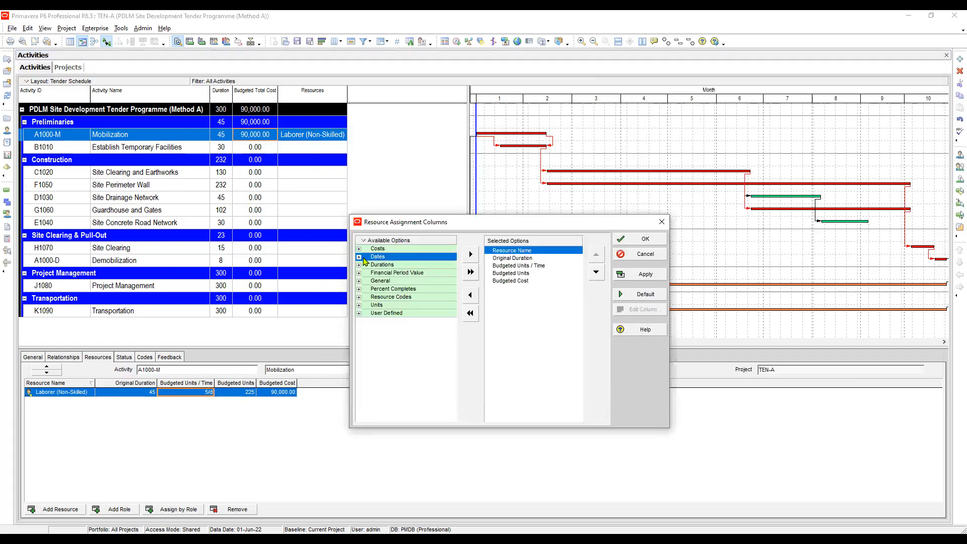
click(378, 265)
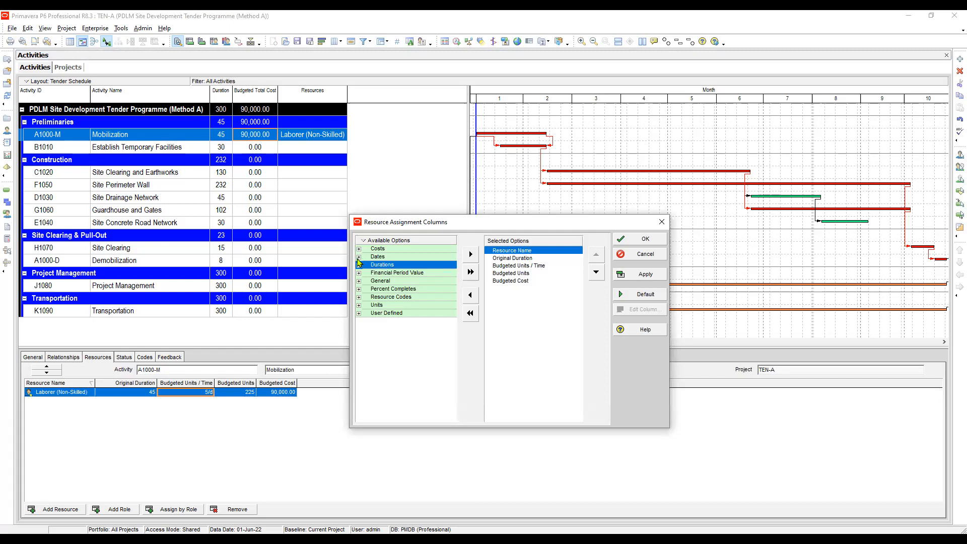
click(359, 257)
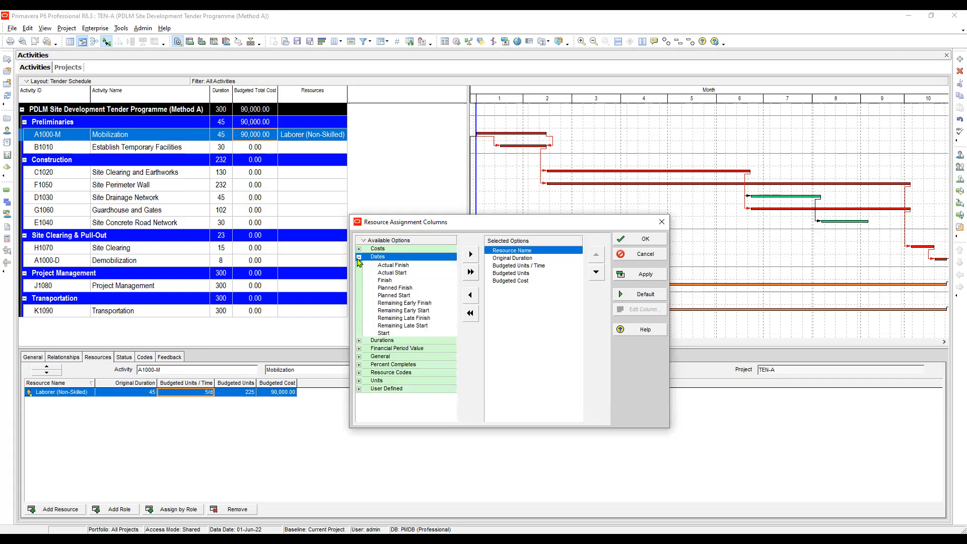
click(359, 258)
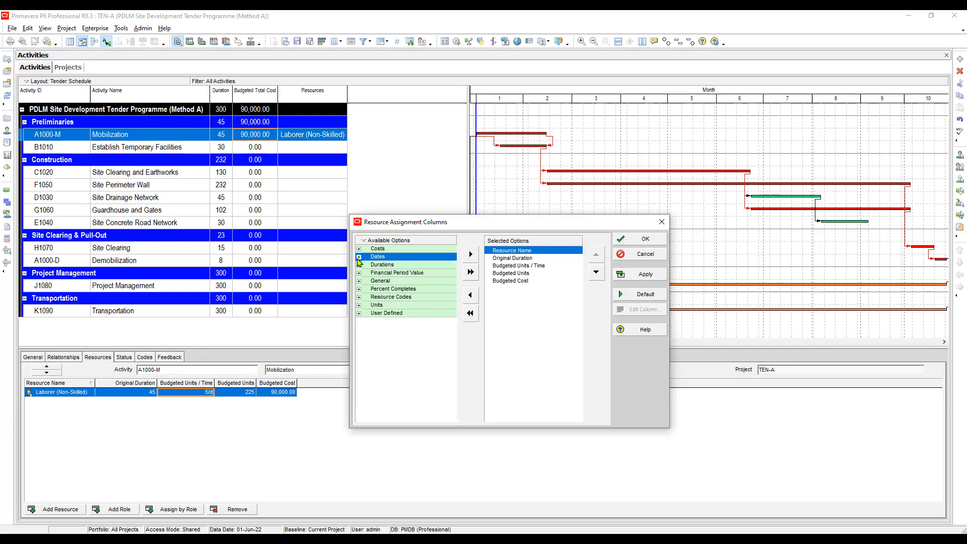
click(387, 265)
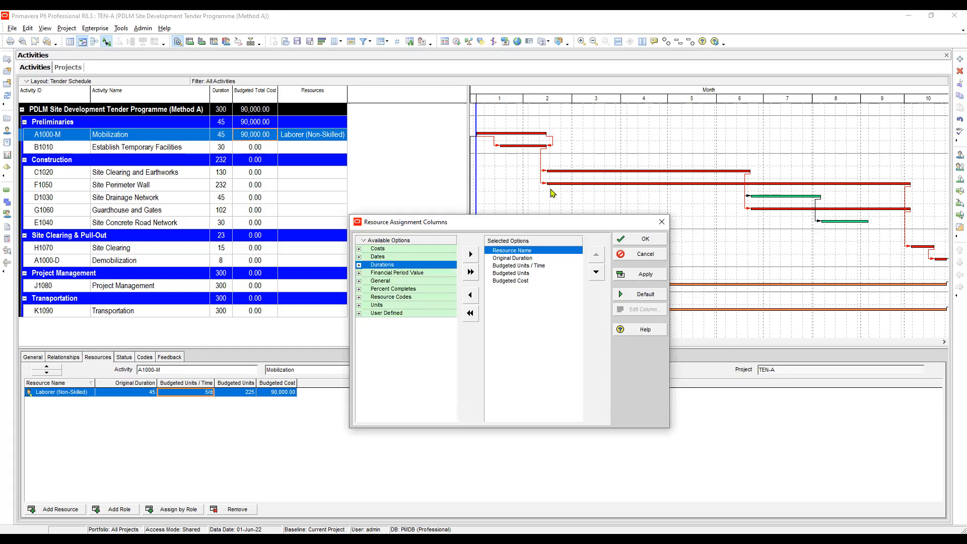
text(u)
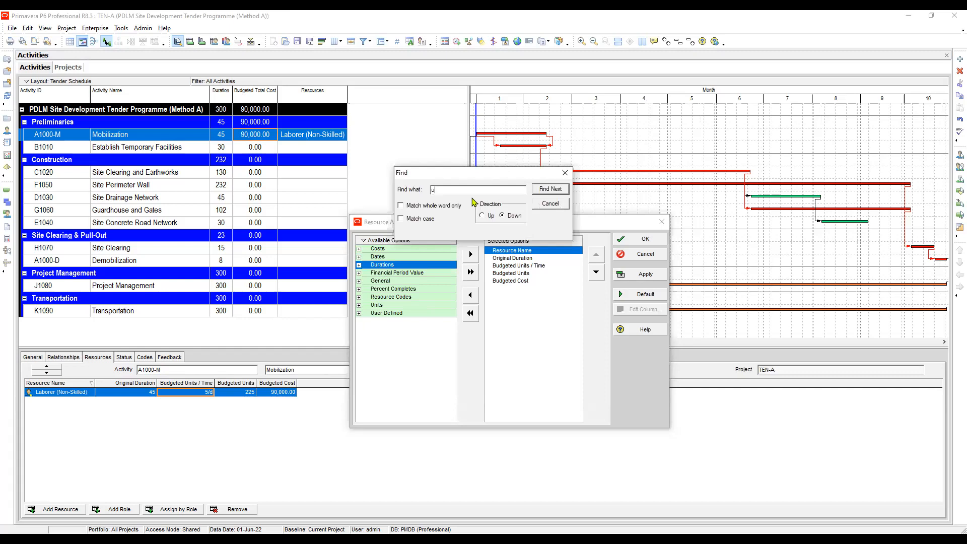
text(nit)
key(Return)
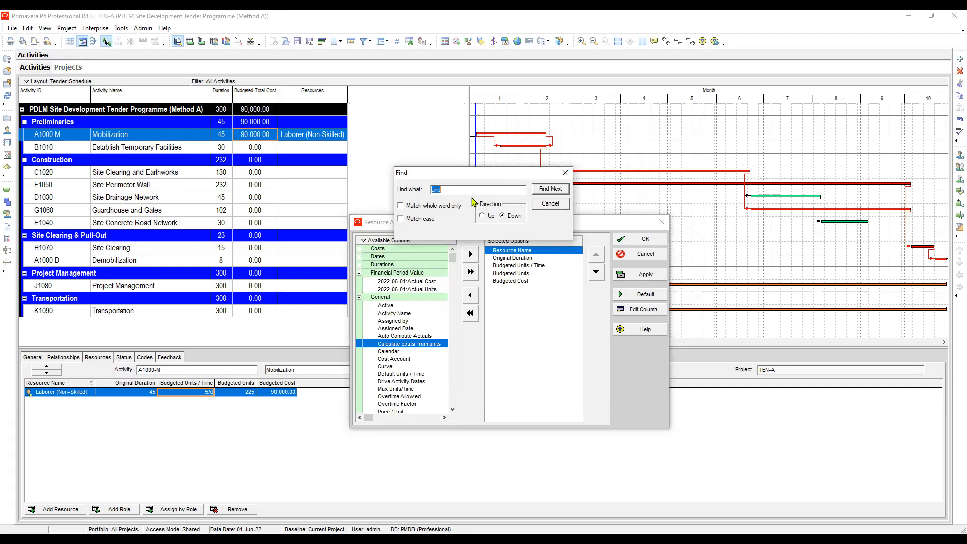
click(516, 281)
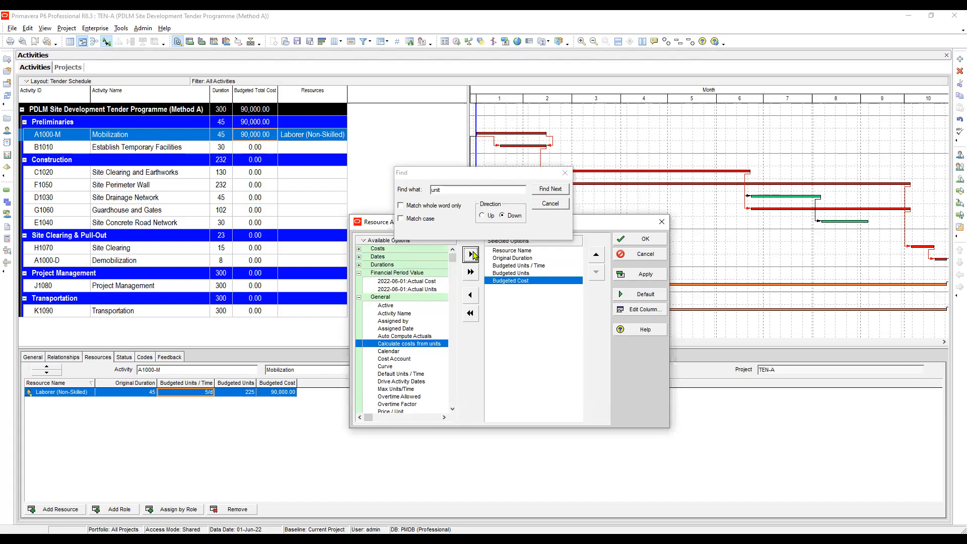
click(472, 254)
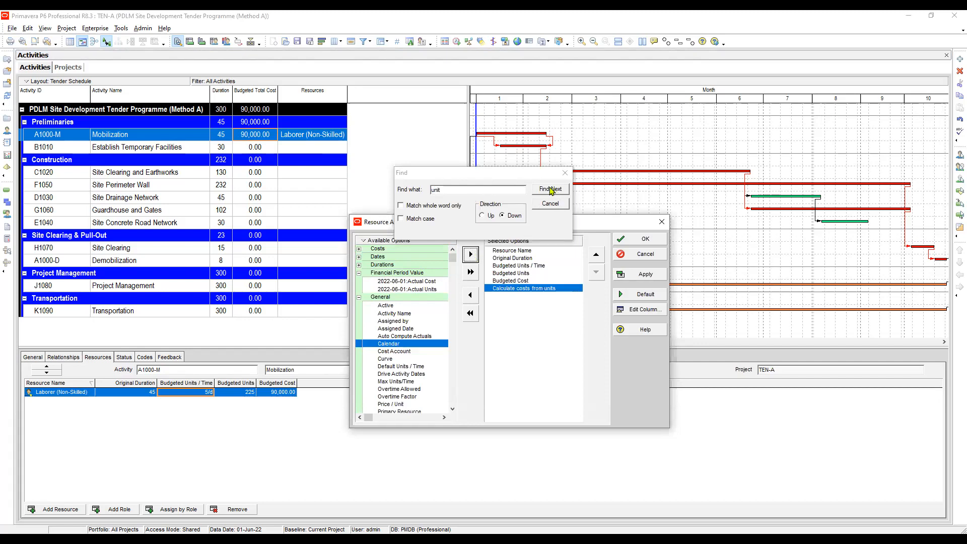
Add the Price / Unit column after Budgeted Units / Time in the resource assignments, apply it and widen it slightly.
click(551, 189)
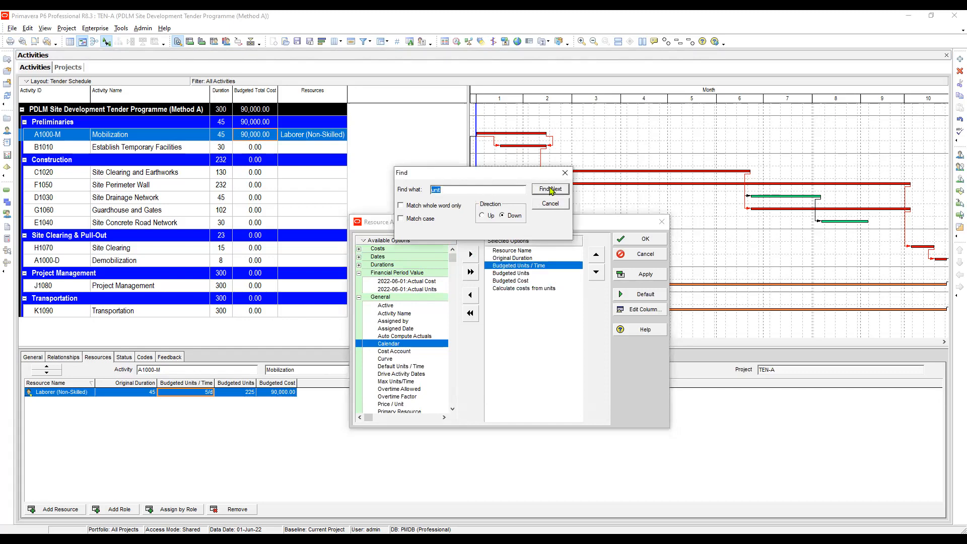
click(389, 306)
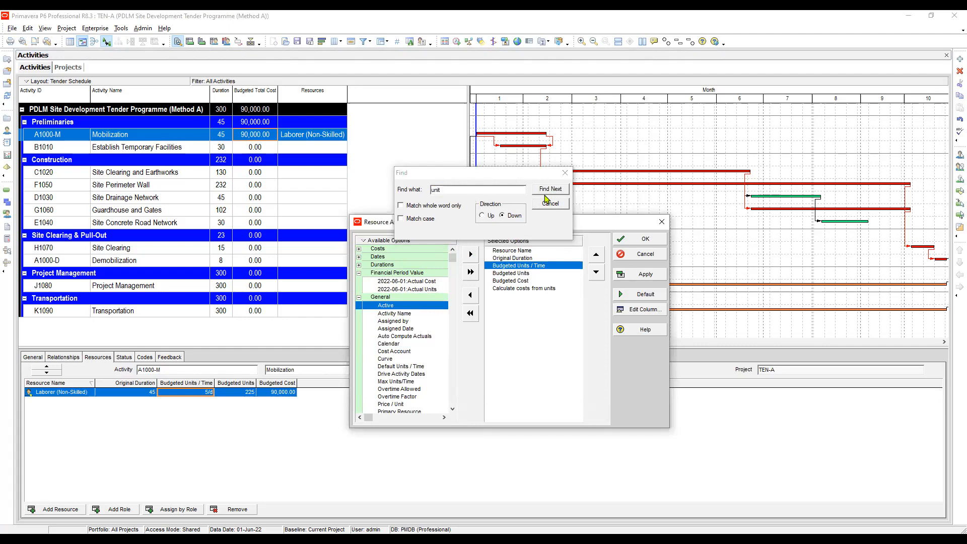
click(549, 193)
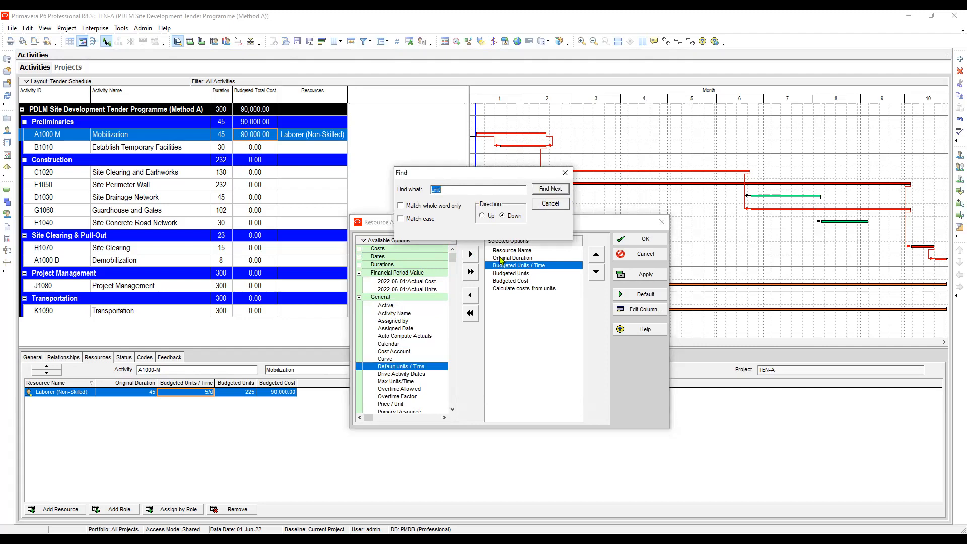
click(393, 404)
scroll(398, 383, down, 1)
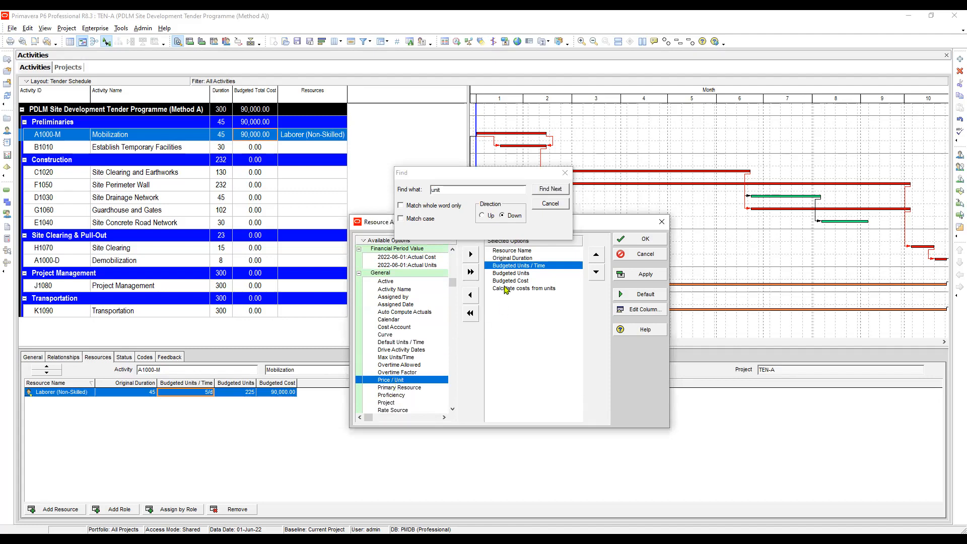
click(471, 254)
click(646, 278)
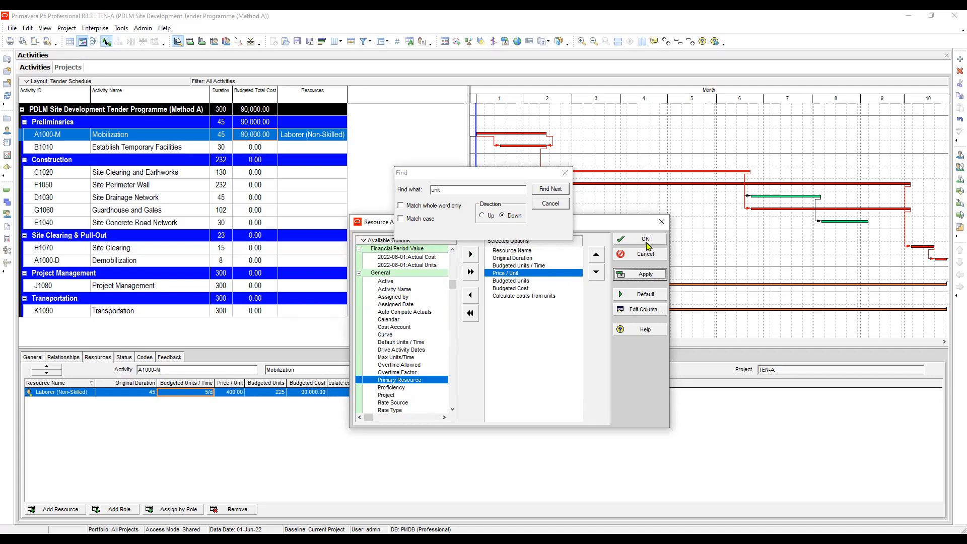
click(646, 240)
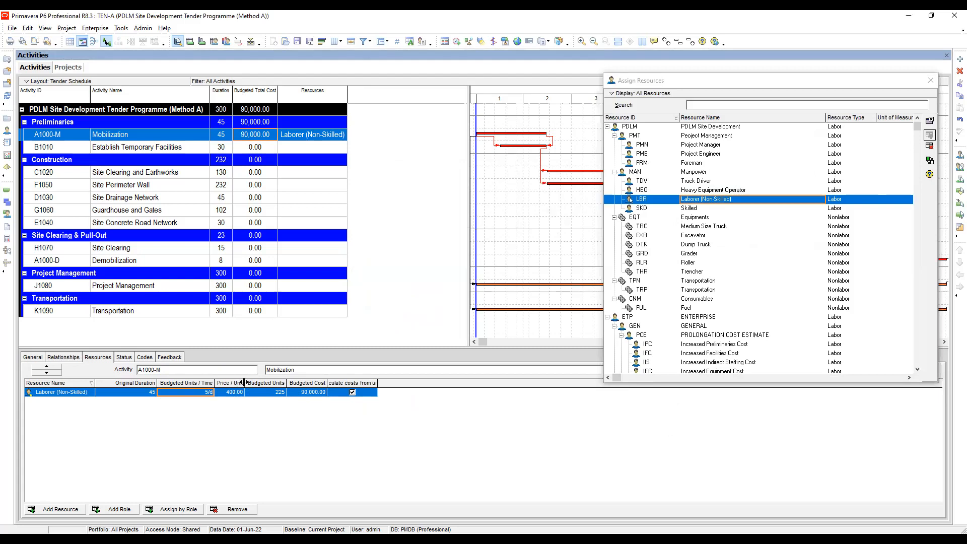
drag(246, 382, 251, 381)
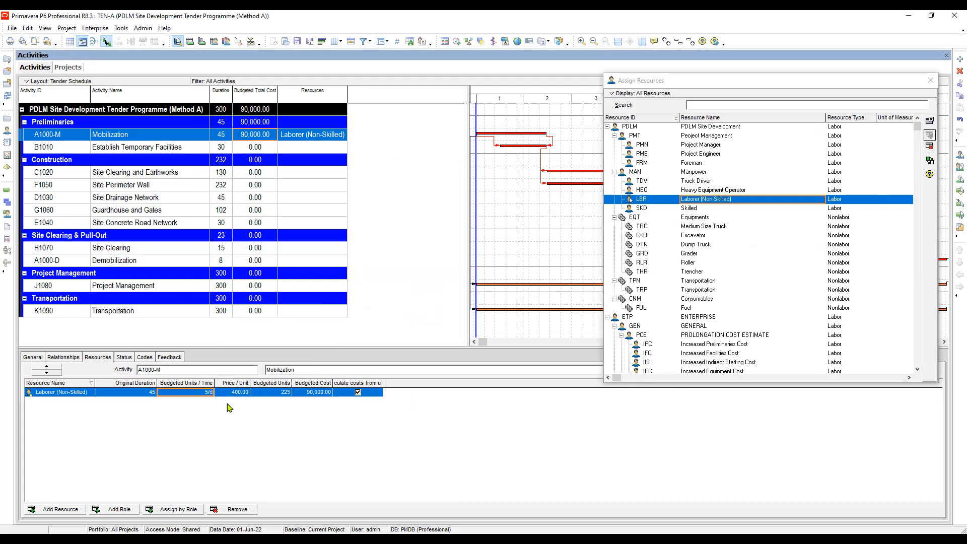
Set the Resource Name and Original Duration columns of the resource assignments to center alignment.
click(60, 393)
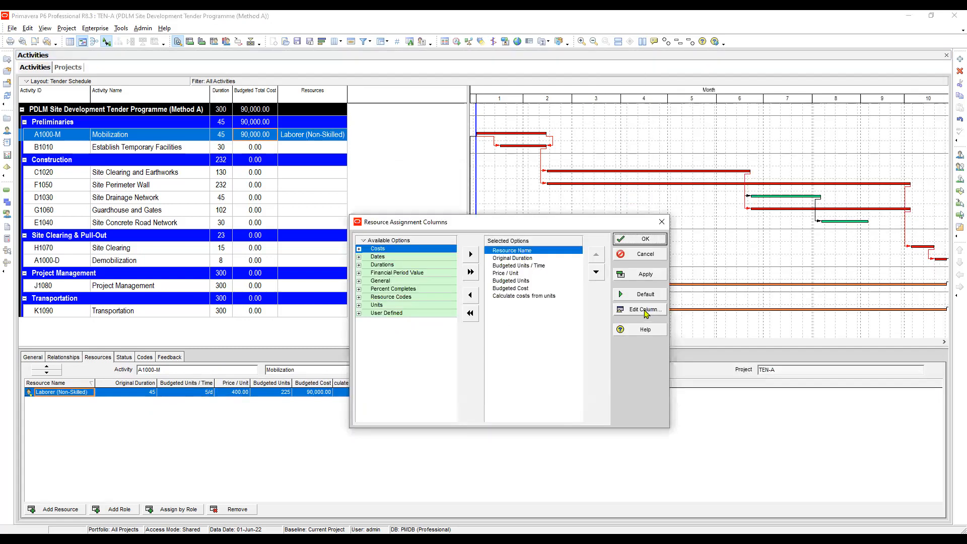
click(645, 311)
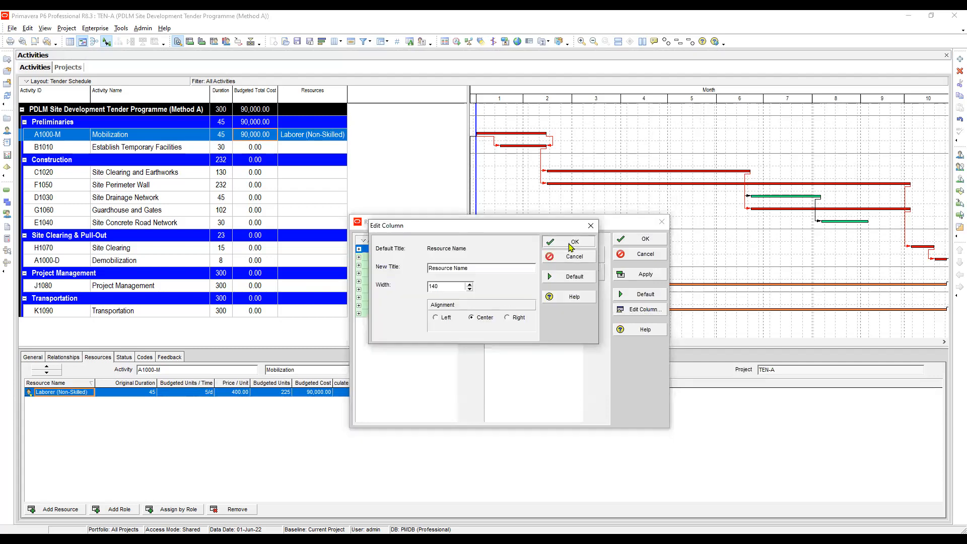
click(570, 247)
click(519, 258)
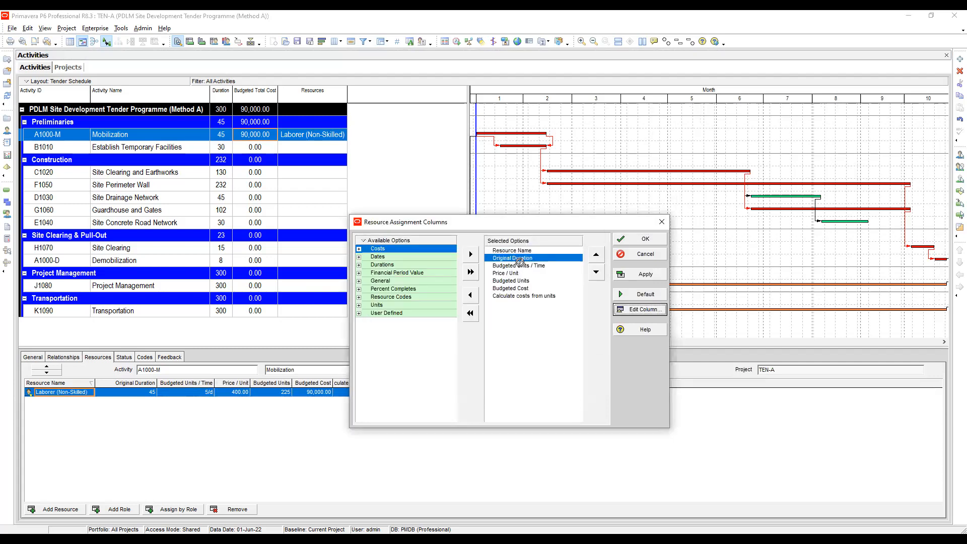
click(644, 311)
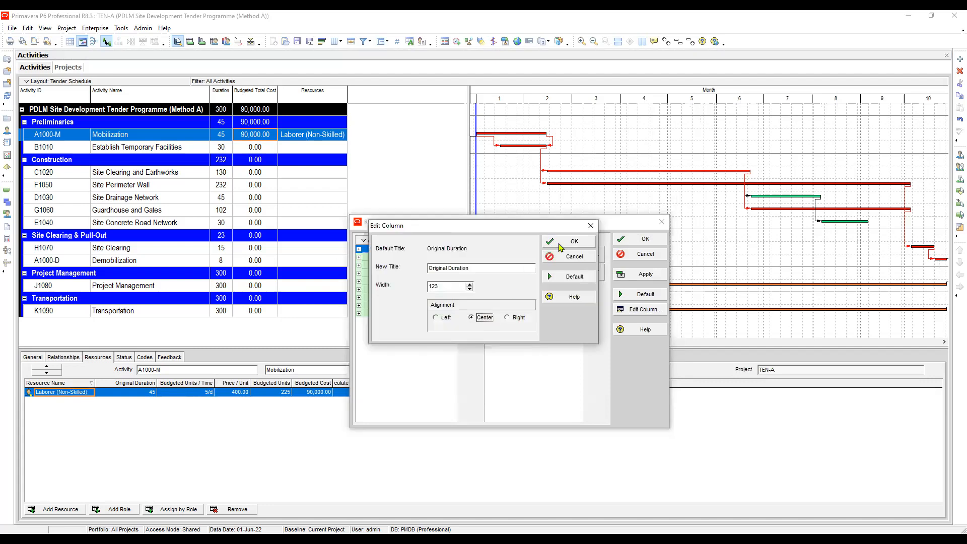
click(564, 247)
Center-align the Budgeted Units / Time and Price / Unit columns of the resource assignments.
click(554, 265)
click(642, 309)
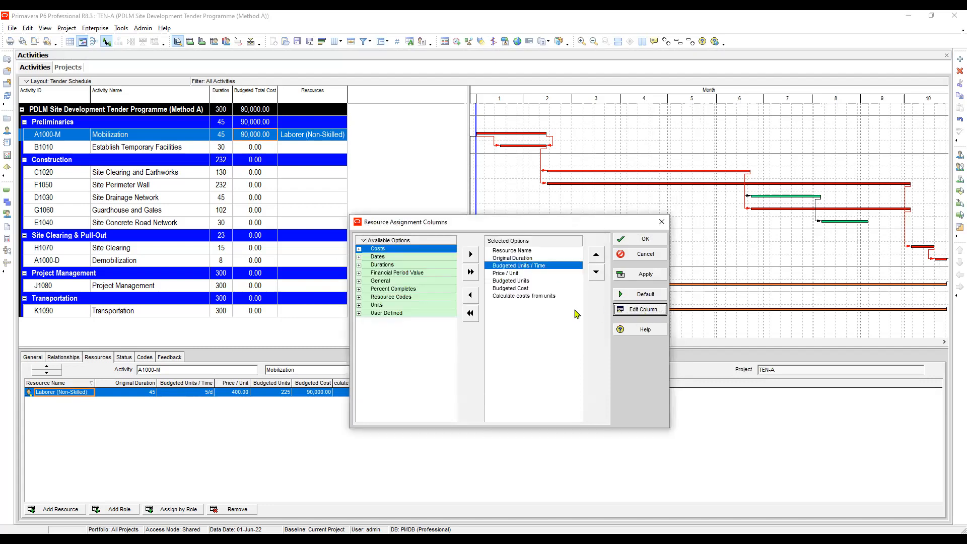
click(567, 242)
click(517, 275)
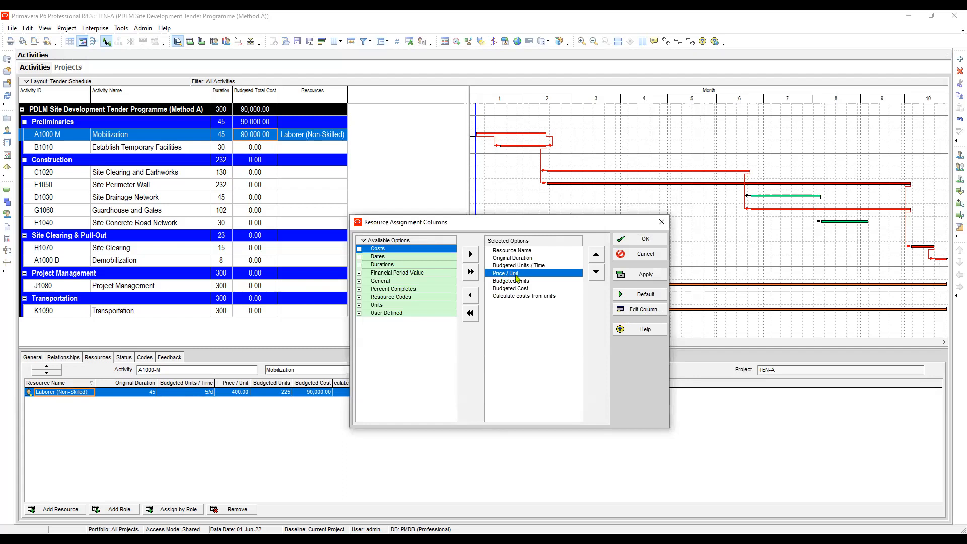
click(643, 310)
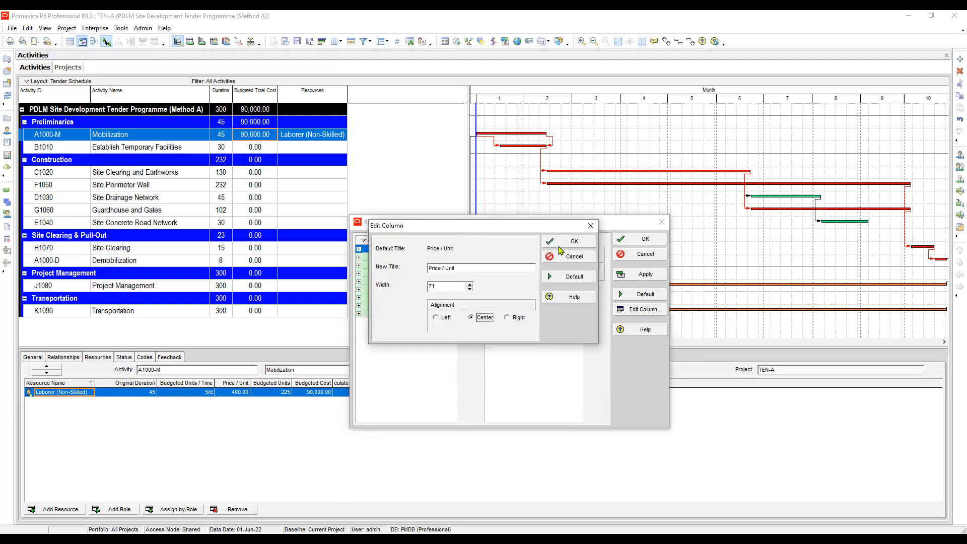
key(Return)
Center-align the Budgeted Units, Budgeted Cost and Calculate costs from units columns, and accept the column settings.
click(528, 286)
click(643, 311)
click(476, 318)
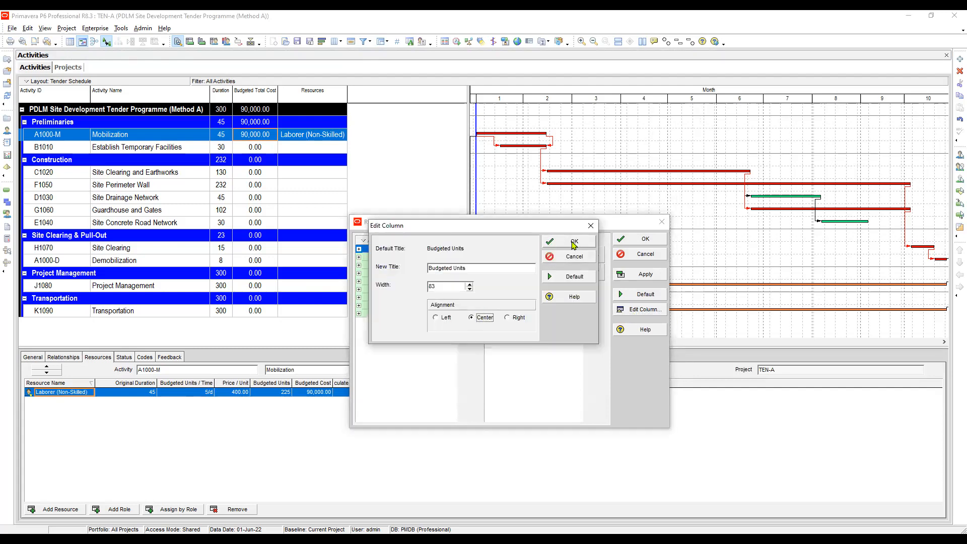
click(574, 242)
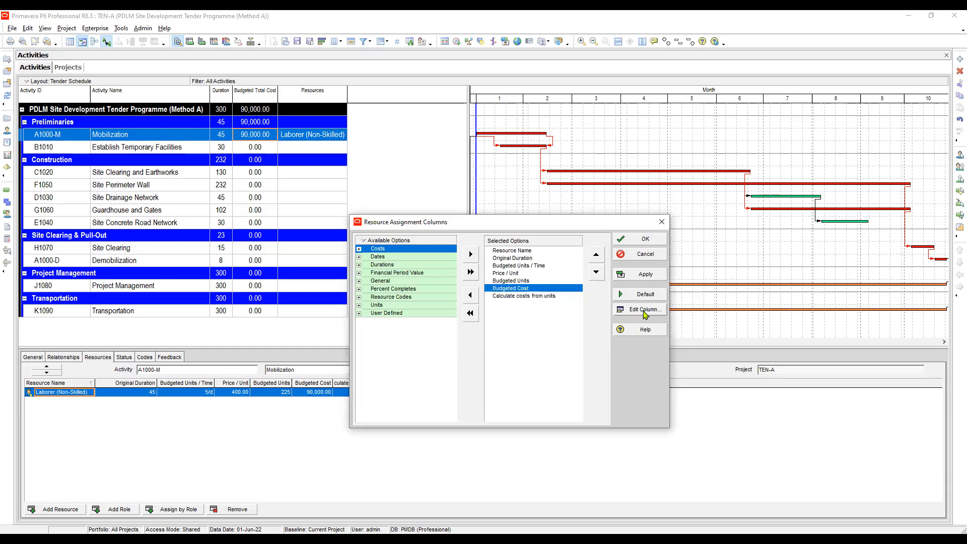
click(641, 316)
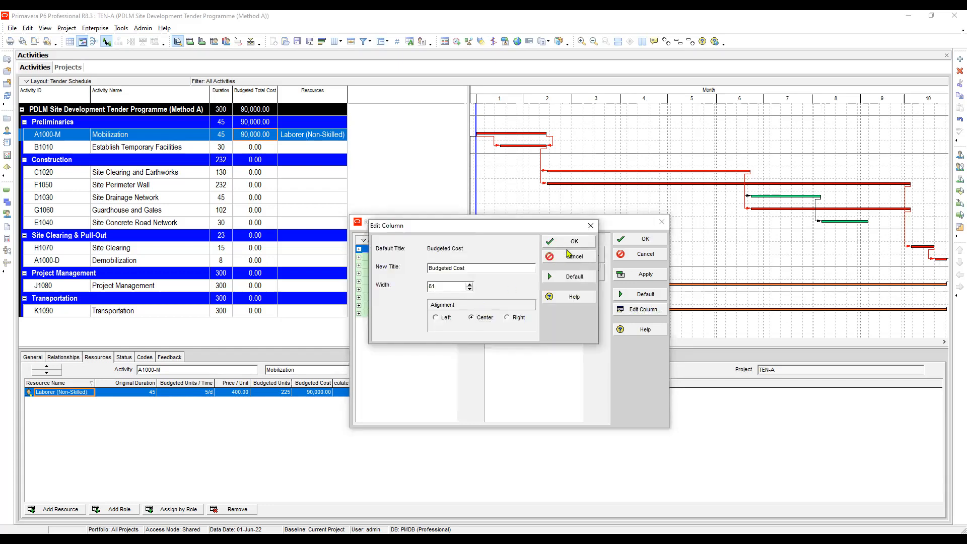
click(568, 246)
click(532, 298)
click(638, 313)
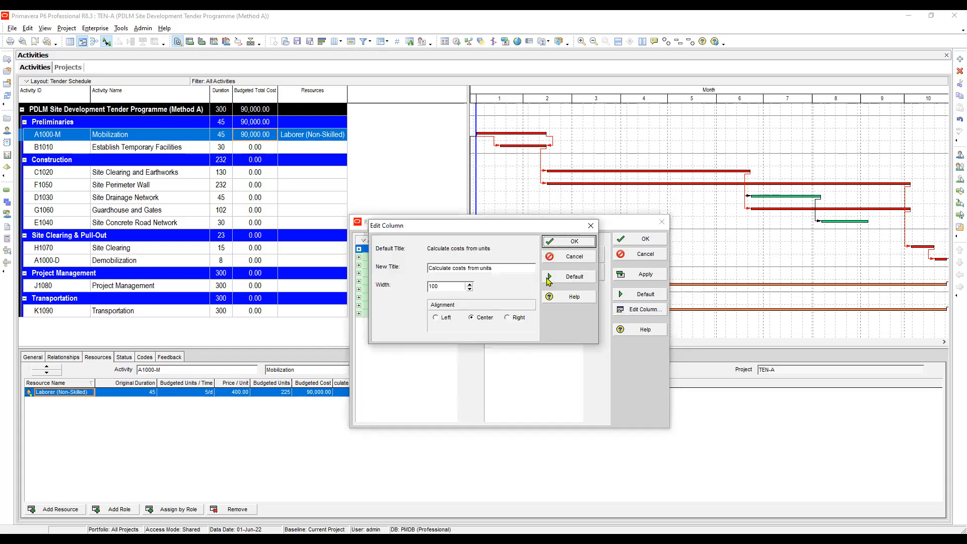
click(573, 242)
click(643, 246)
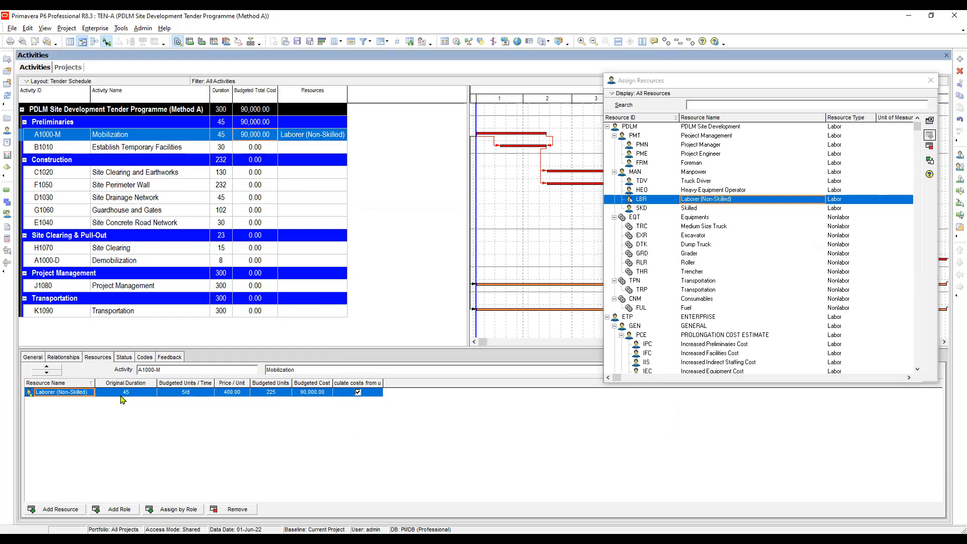
Review how the laborer's original duration, units per time and price per unit relate to the budgeted units and cost on Mobilization.
click(203, 395)
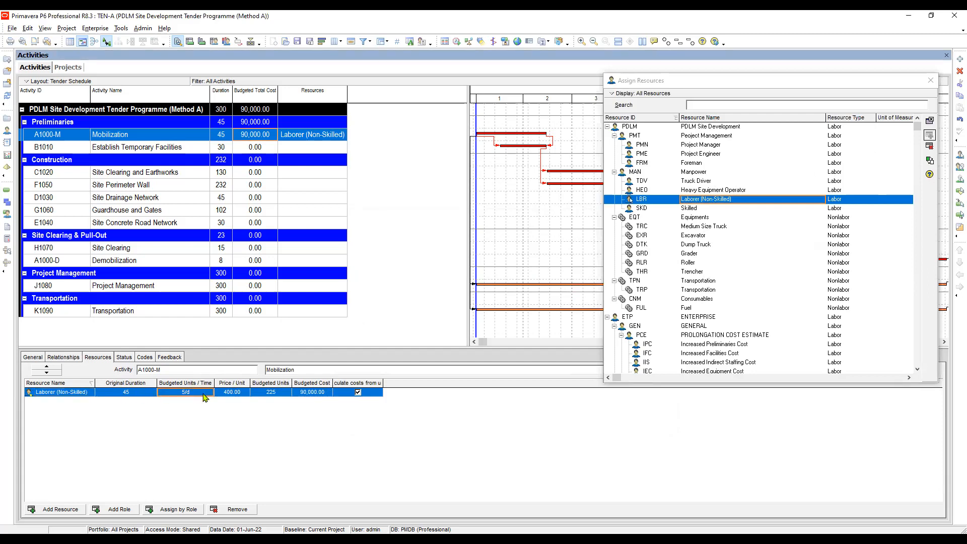
click(226, 395)
click(272, 395)
click(320, 394)
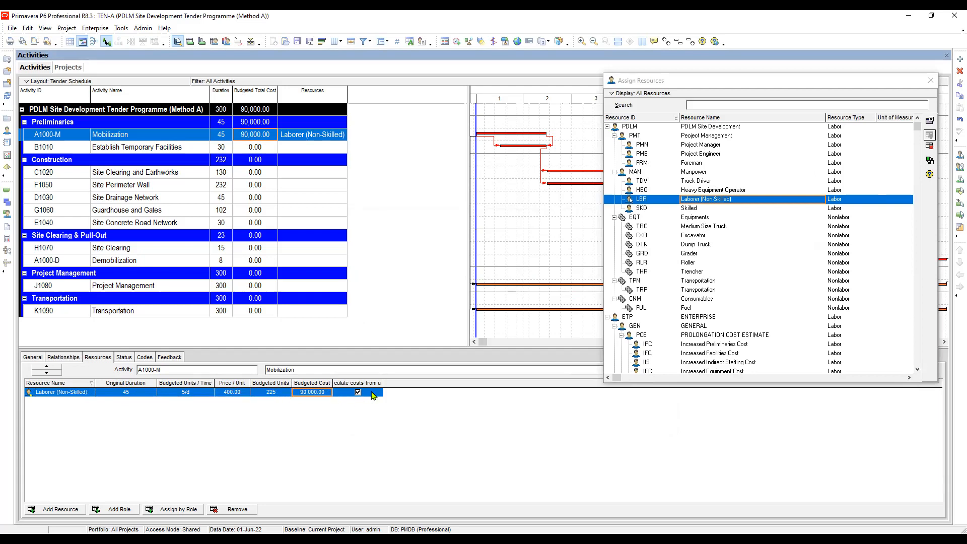
click(271, 392)
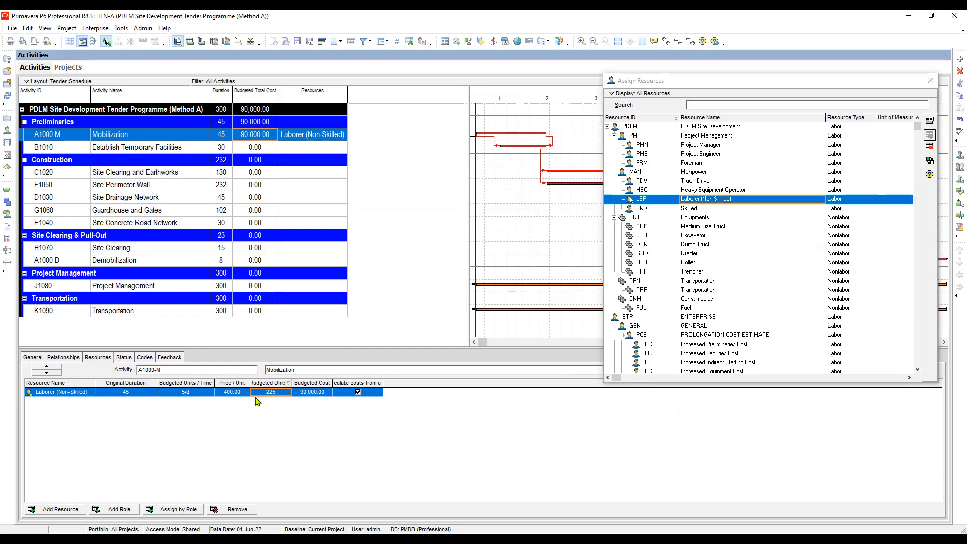
click(233, 394)
click(180, 394)
click(140, 393)
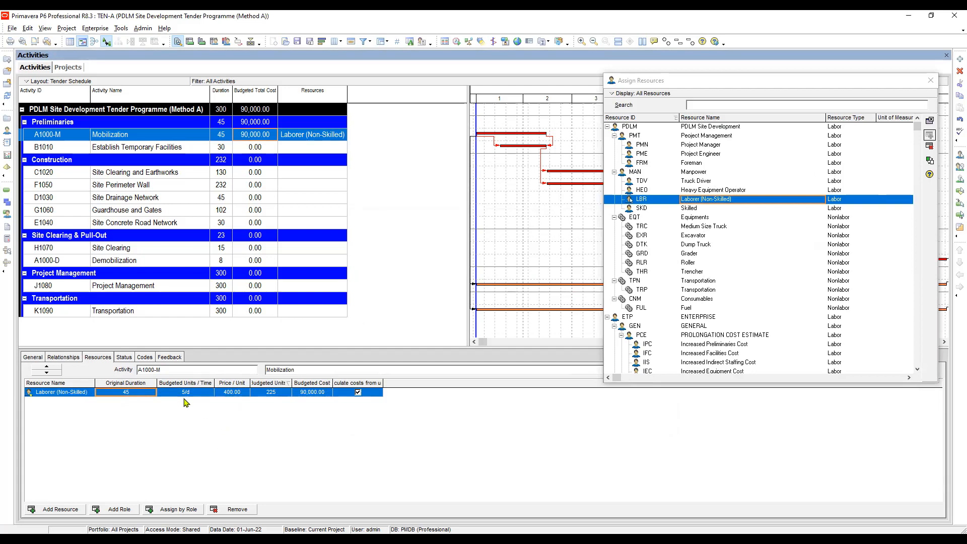
click(242, 394)
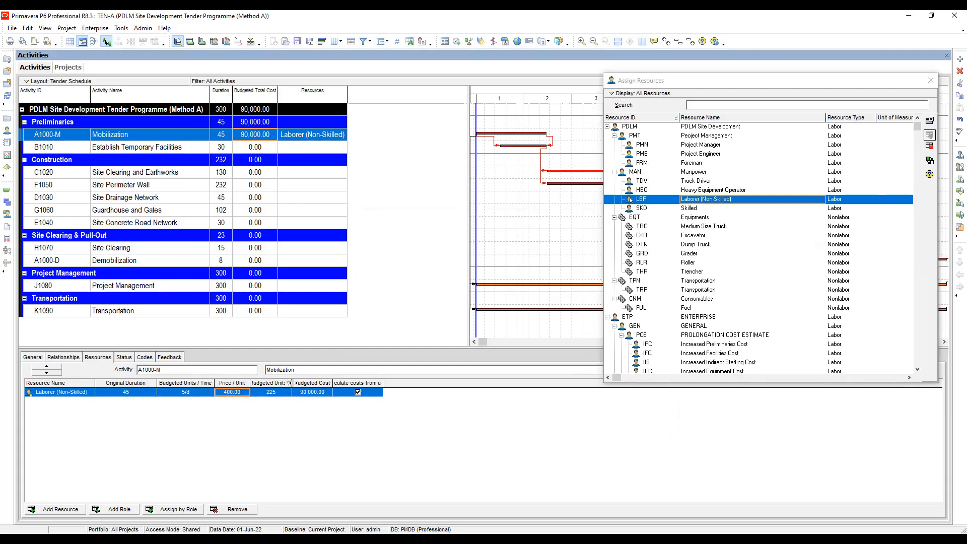
Widen the Budgeted Units and Budgeted Cost columns of the resource assignments.
drag(321, 383, 319, 383)
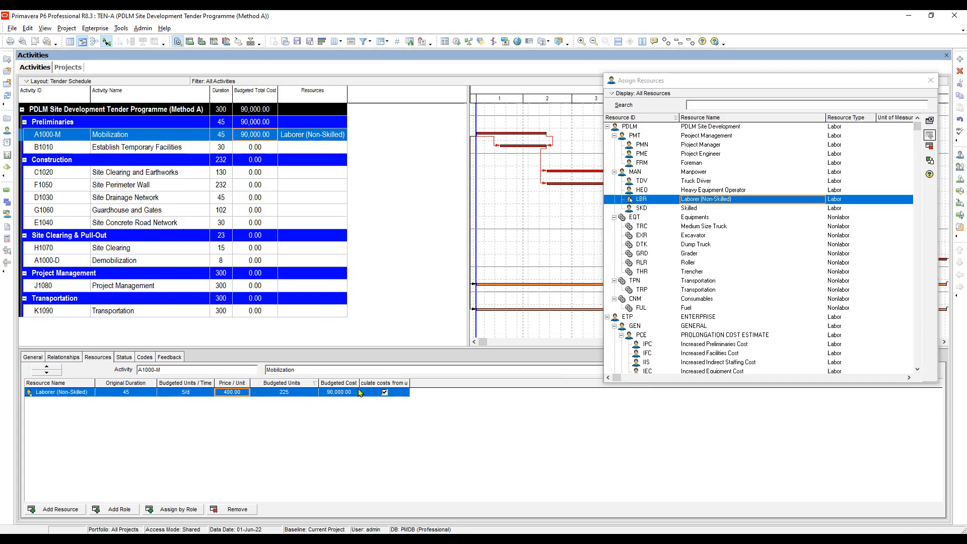
drag(360, 379, 365, 379)
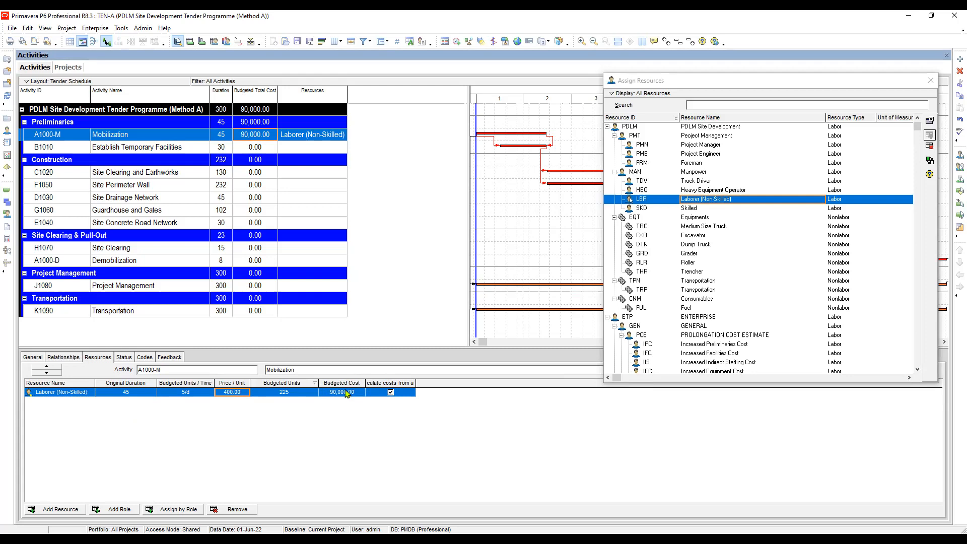
Set the non-skilled laborer's budgeted units per time on Mobilization to 4 per day.
click(196, 393)
click(194, 394)
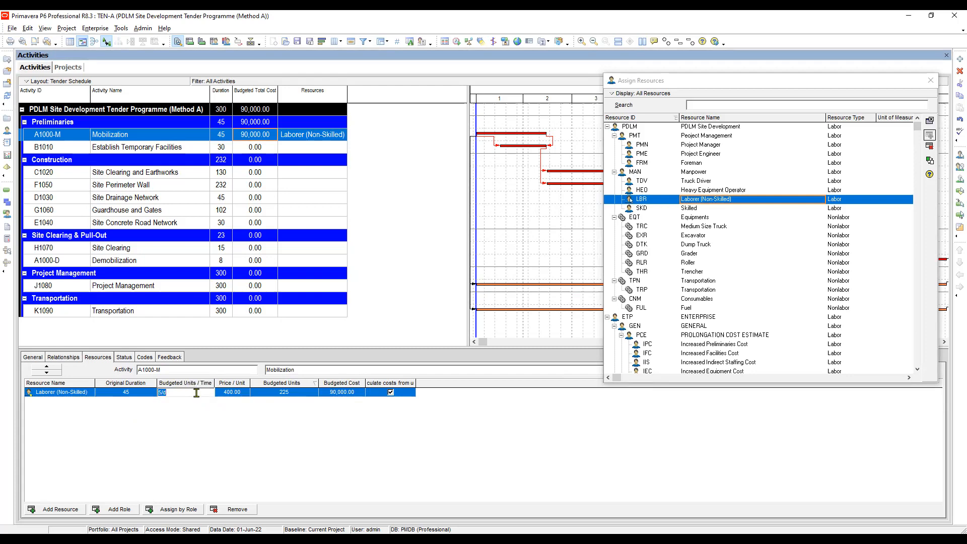
text(4)
key(Return)
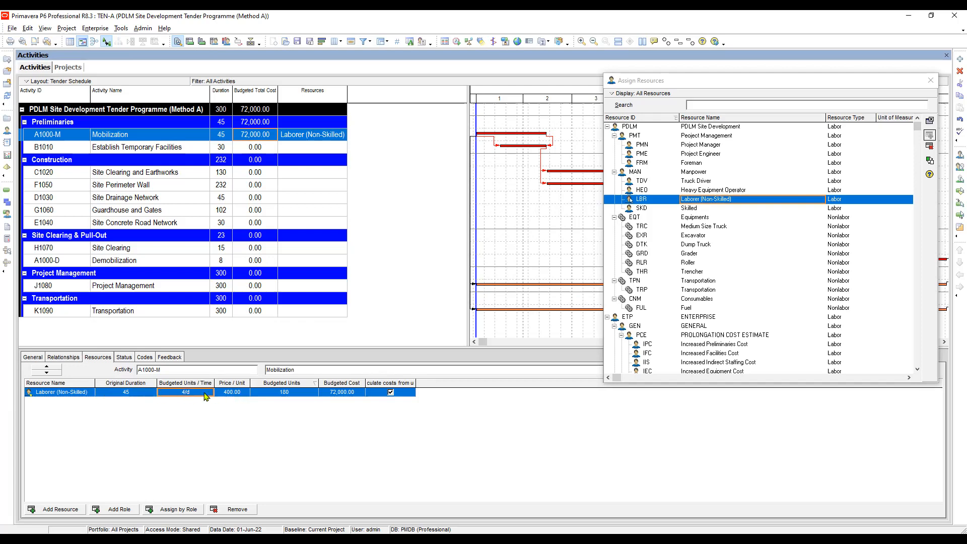
Widen the Calculate costs from units column of the resource assignments to fit its full heading.
click(233, 394)
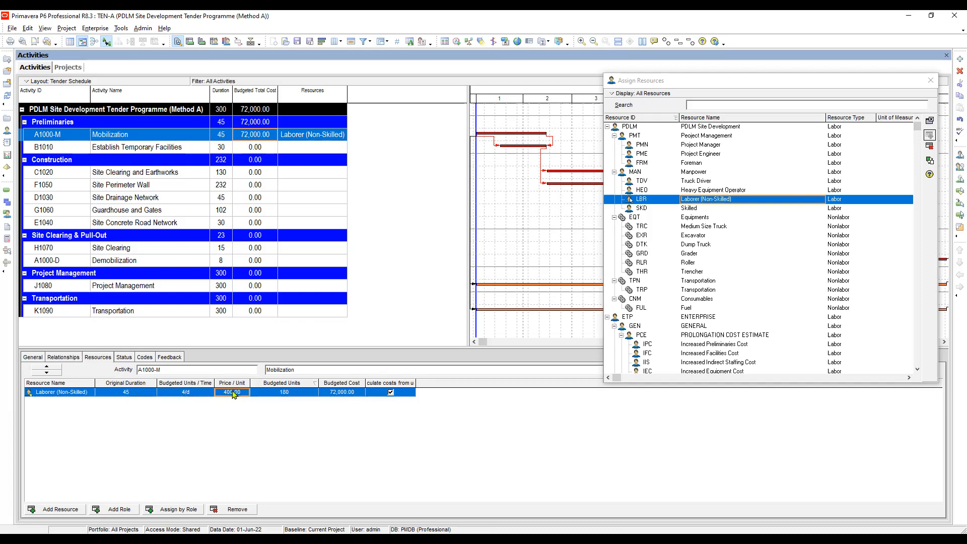
click(289, 392)
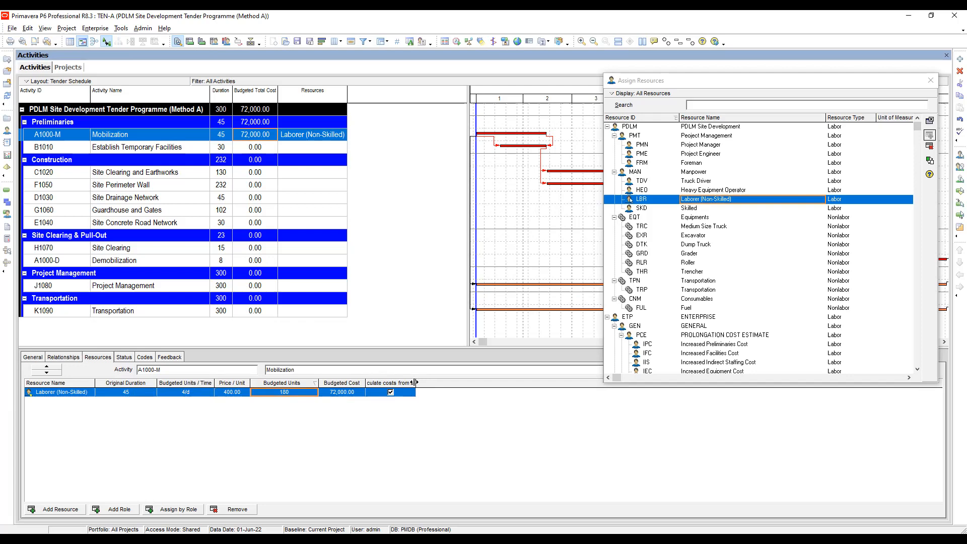
drag(415, 382, 443, 382)
Assign the Medium Size Truck equipment resource to the Mobilization activity.
click(81, 393)
click(58, 509)
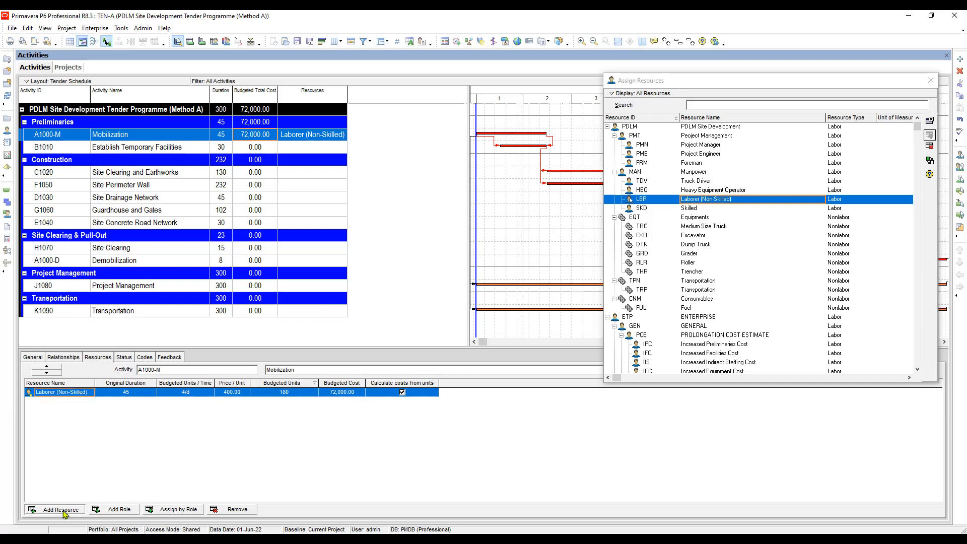
click(666, 191)
click(706, 136)
click(707, 172)
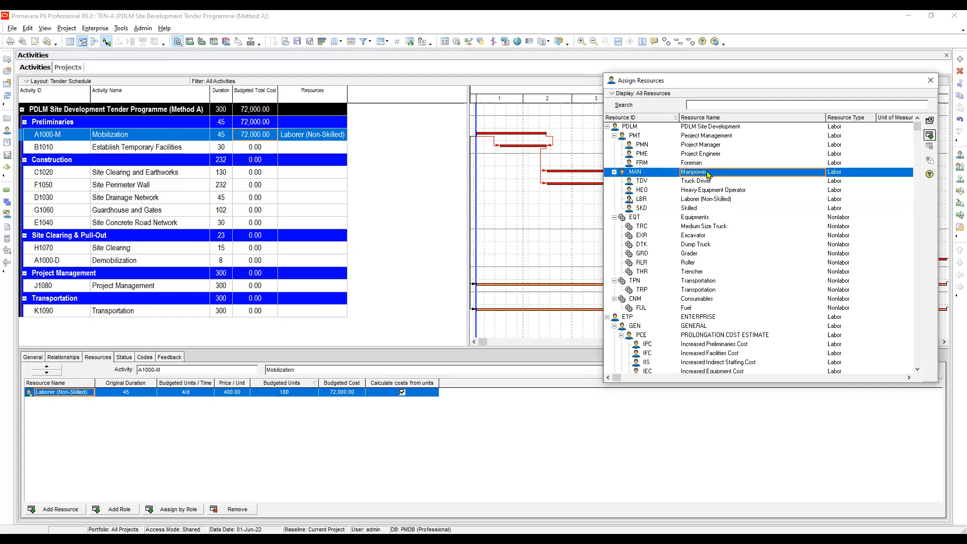
key(Down)
key(Down)
key(Down)
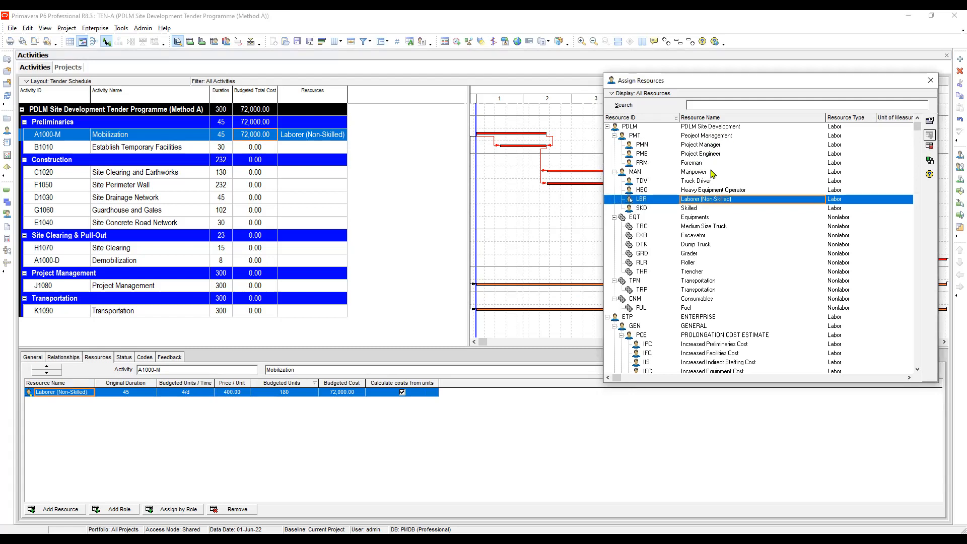
key(Down)
key(Down)
key(Down)
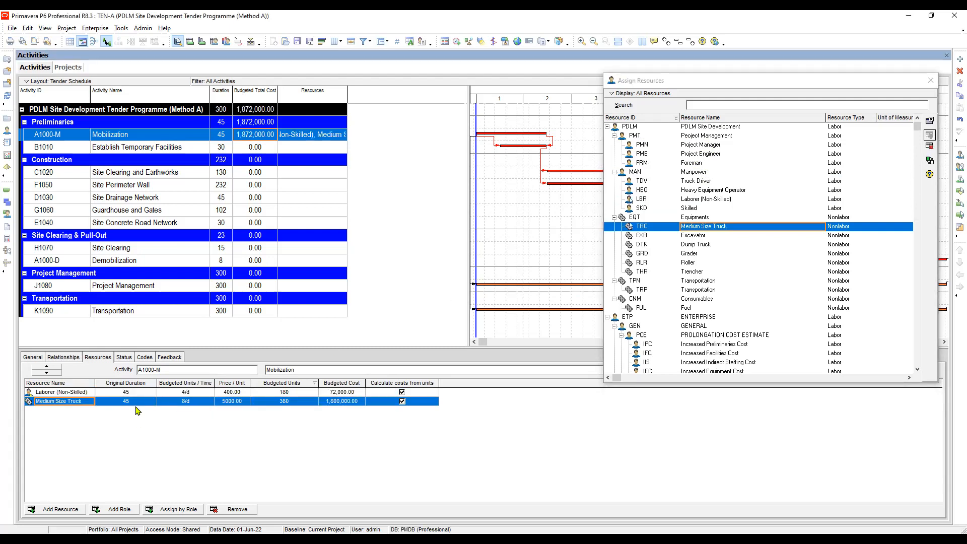
Set the Medium Size Truck's budgeted units per time on Mobilization to 1 per day.
click(195, 401)
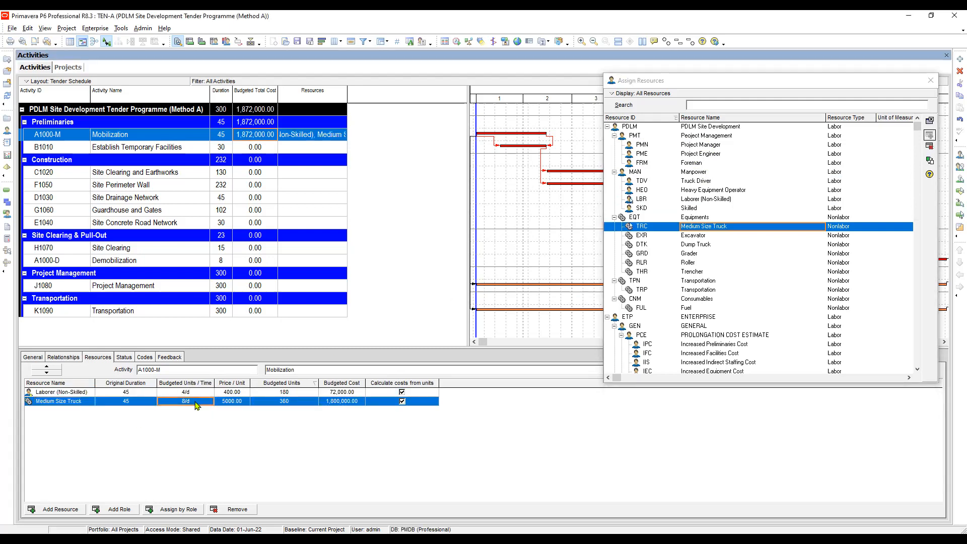
click(196, 401)
text(1)
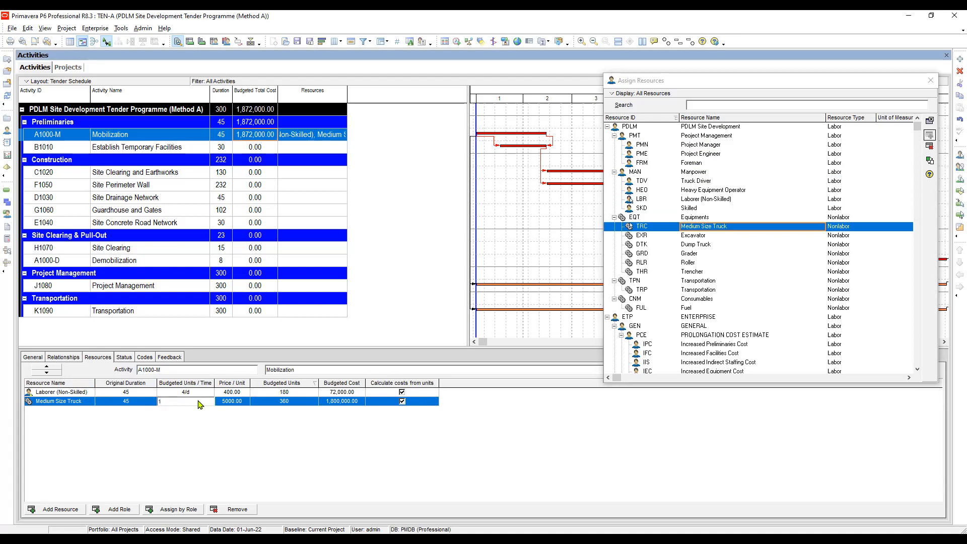
key(Return)
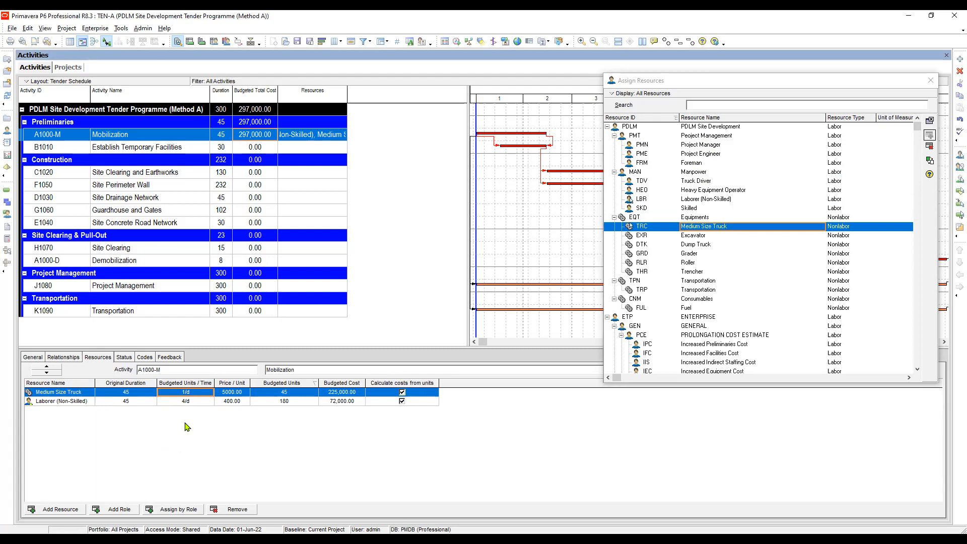
Assign the Truck Driver manpower resource to the Mobilization activity.
click(129, 402)
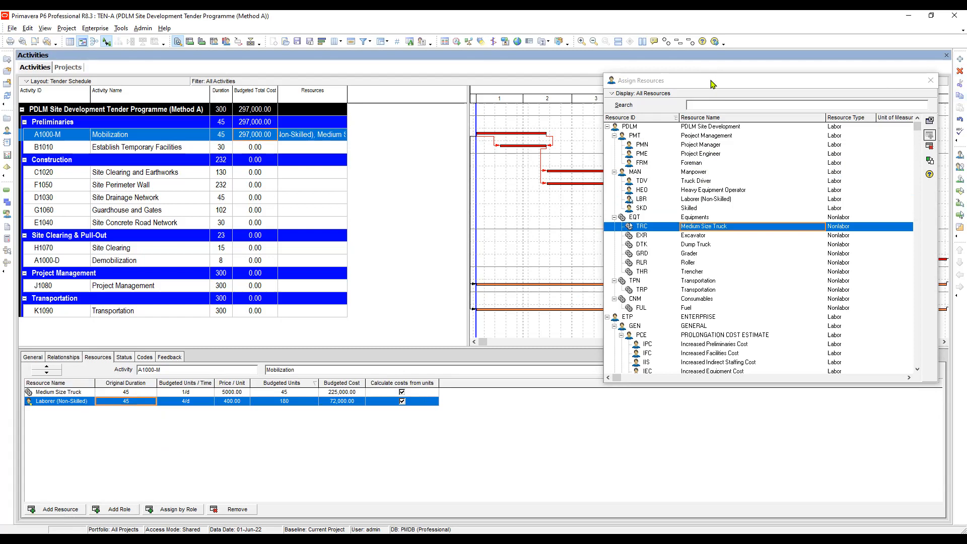
drag(650, 80, 501, 85)
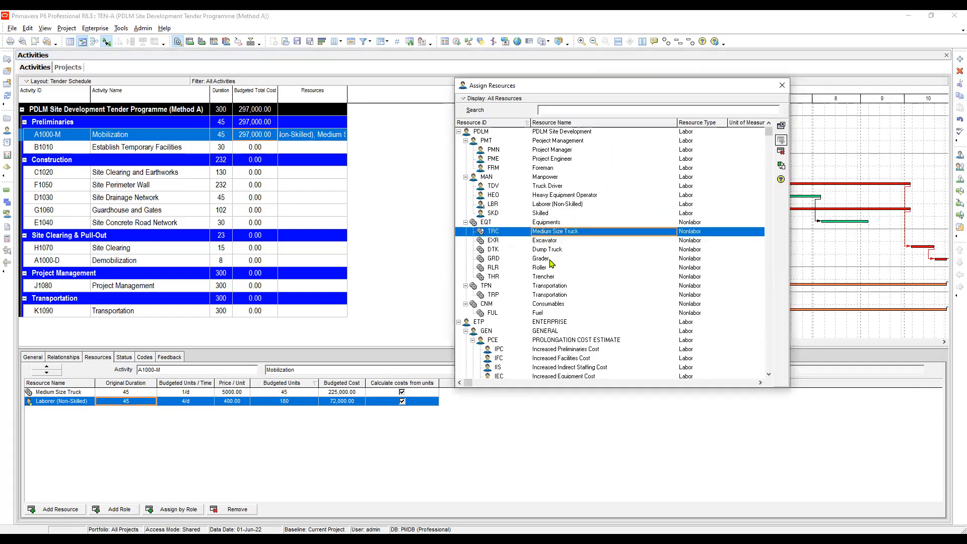
click(548, 251)
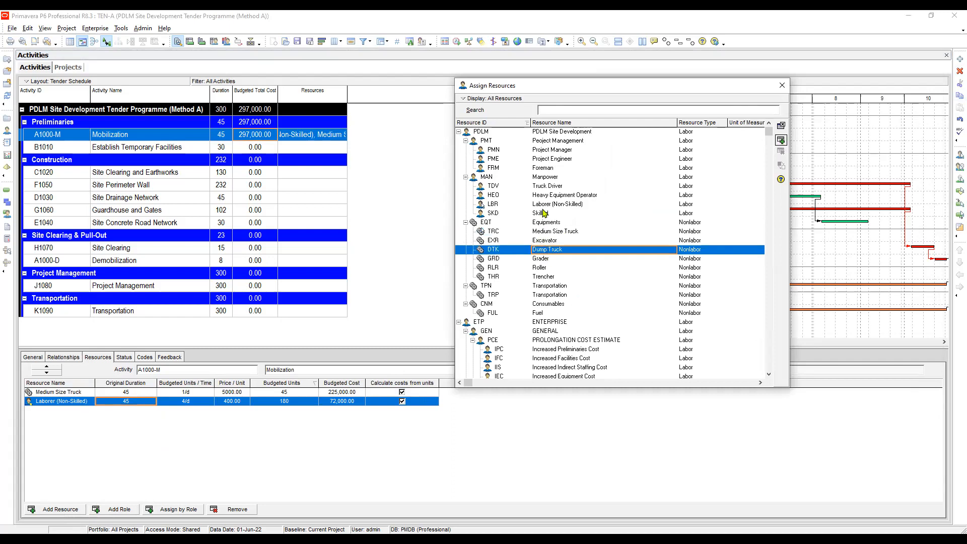
click(555, 186)
drag(555, 186, 182, 367)
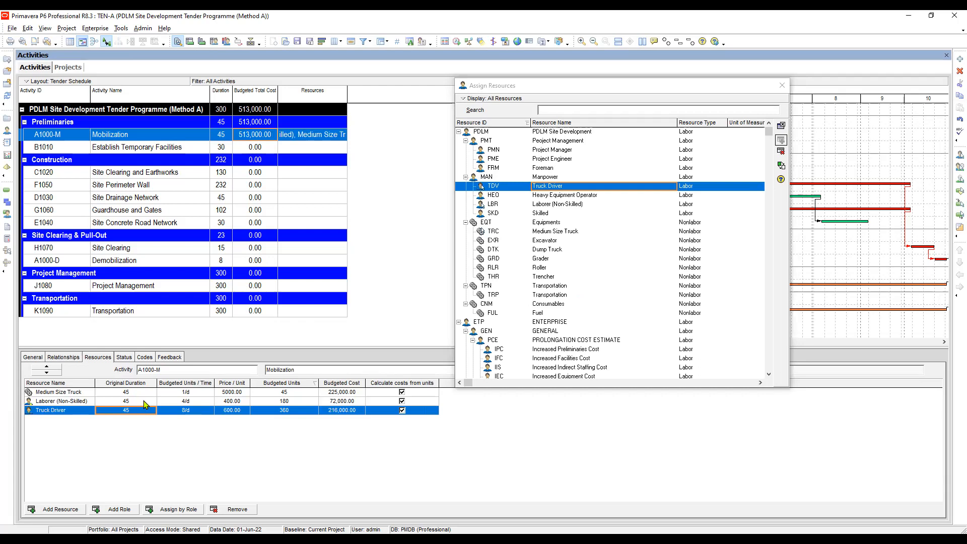
Set the Truck Driver's budgeted units per time on Mobilization to 1 per day.
click(196, 411)
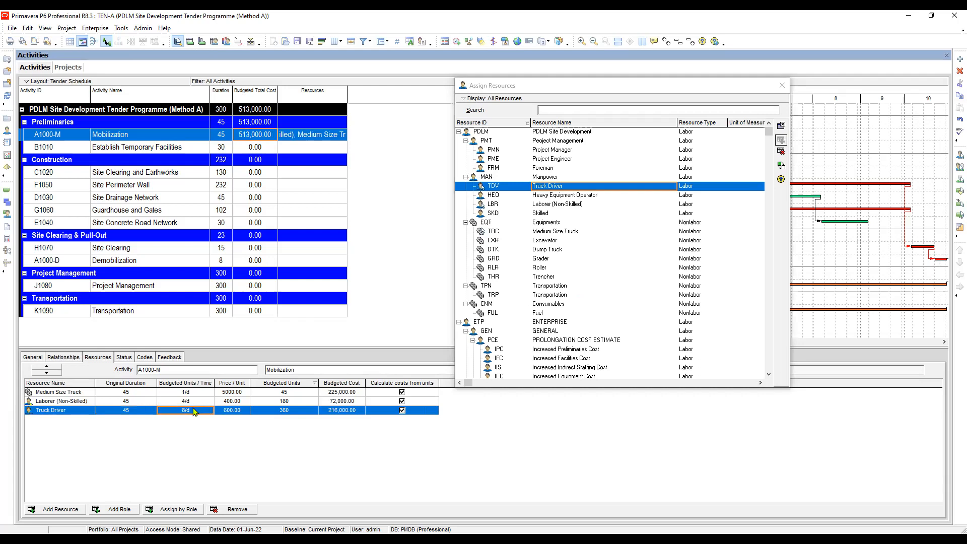
click(195, 411)
text(1)
key(Return)
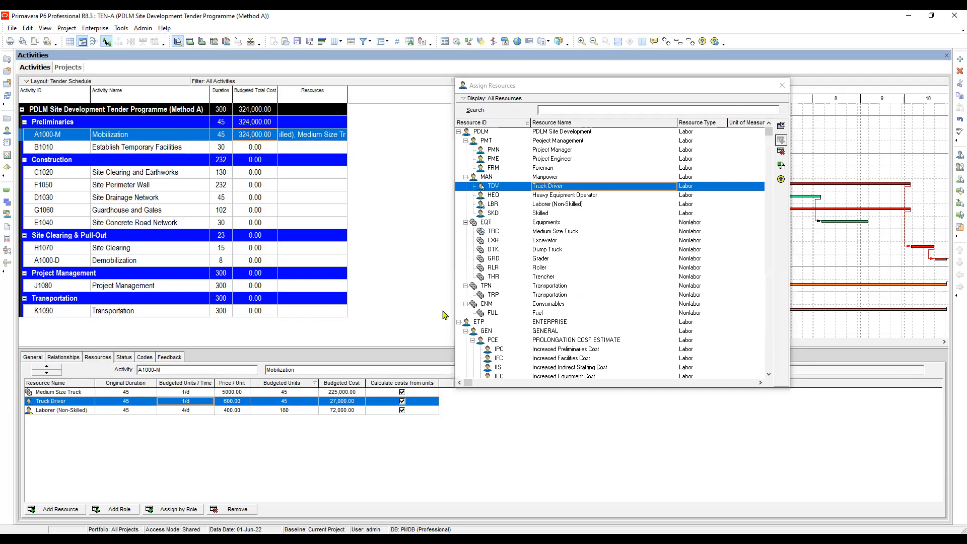
Assign the Fuel consumable resource to the Mobilization activity.
click(545, 217)
click(551, 313)
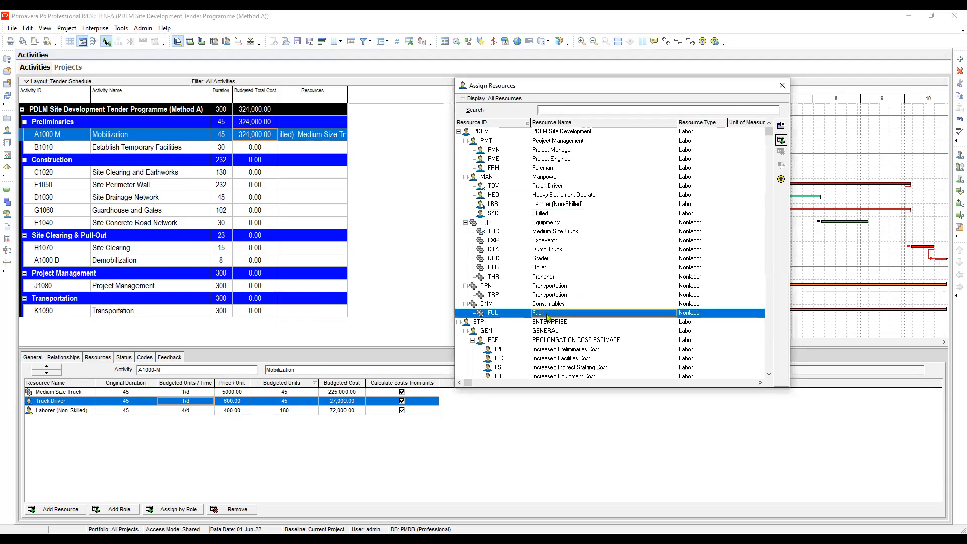
double_click(551, 313)
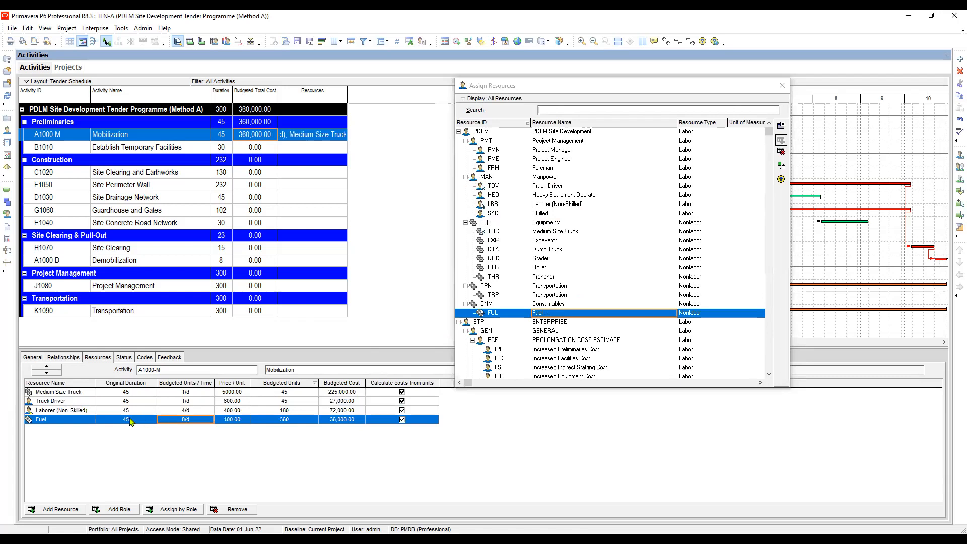
Set the budgeted units of Fuel on Mobilization to 600.
click(137, 421)
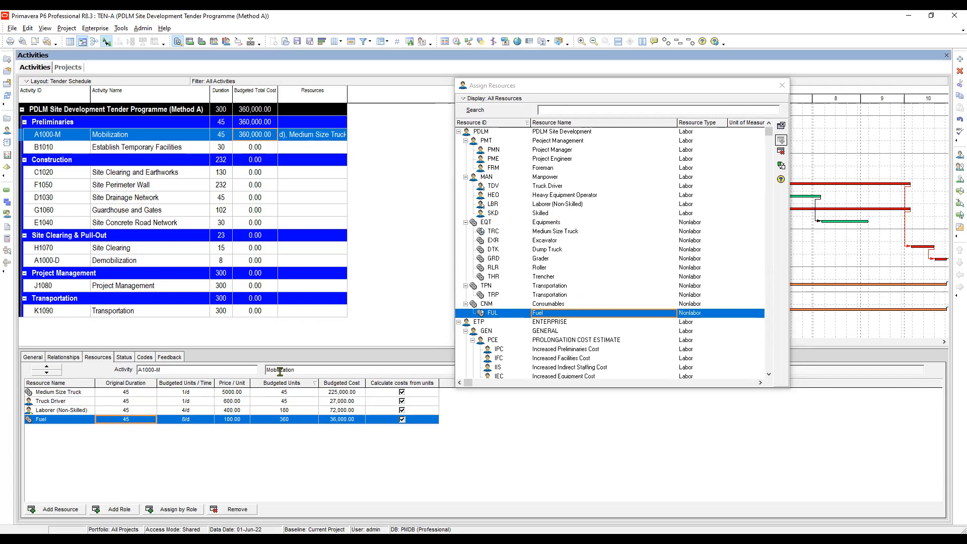
click(292, 419)
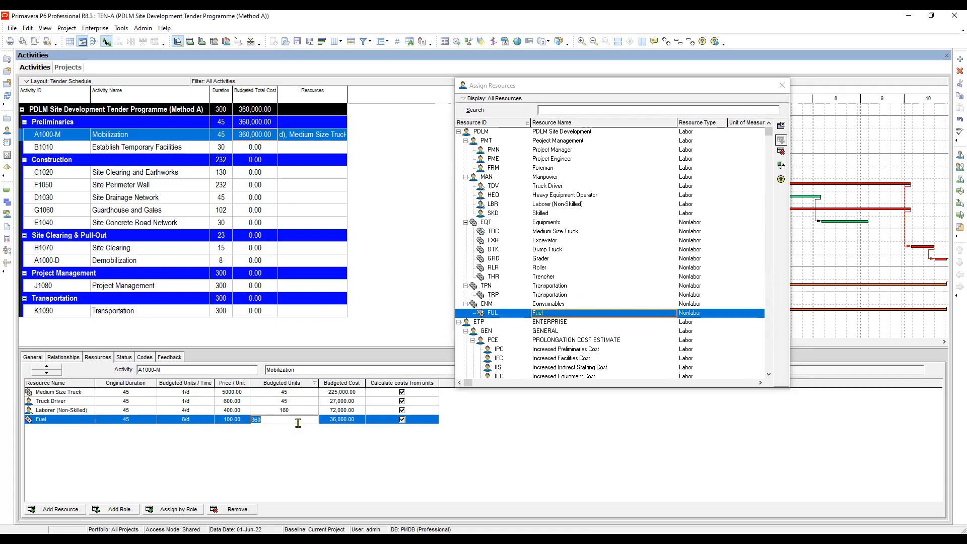
text(600)
key(Return)
click(286, 410)
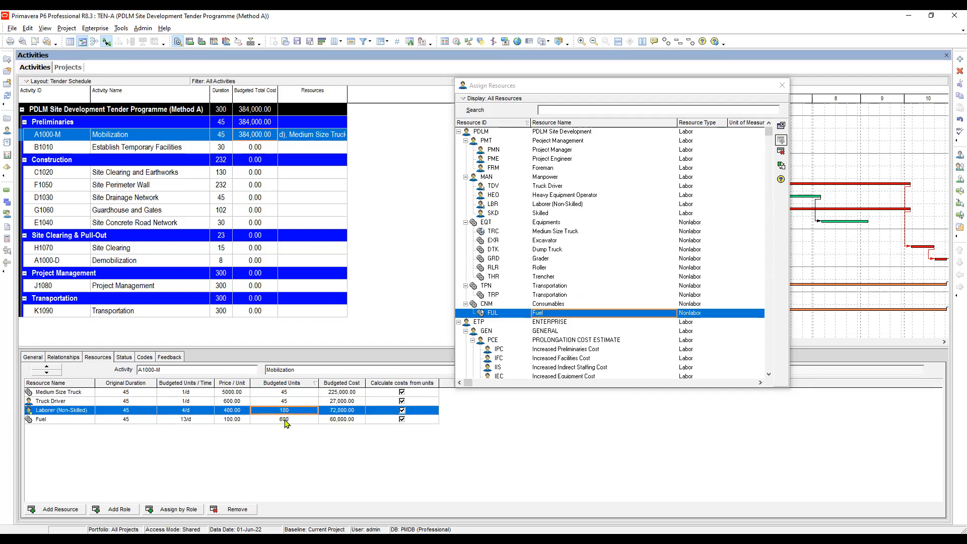
key(Down)
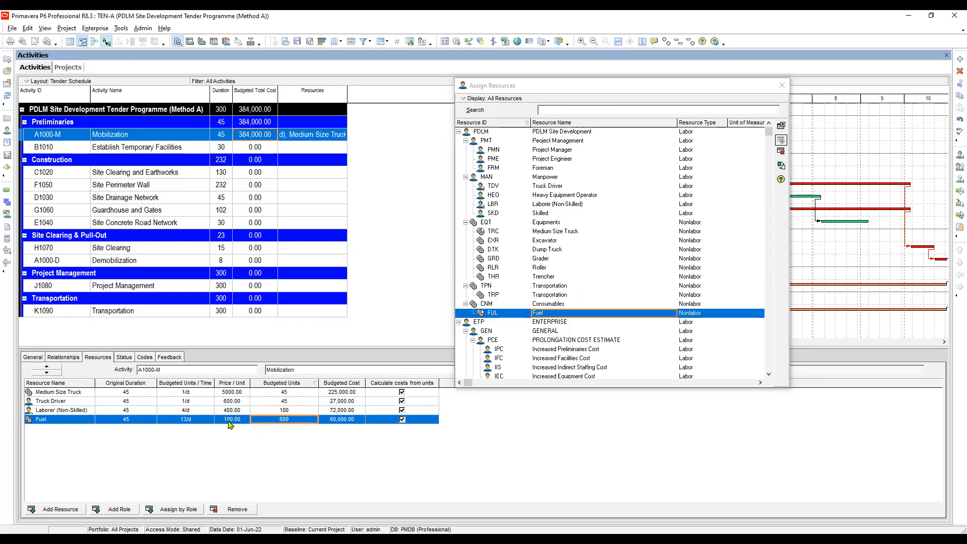
click(358, 420)
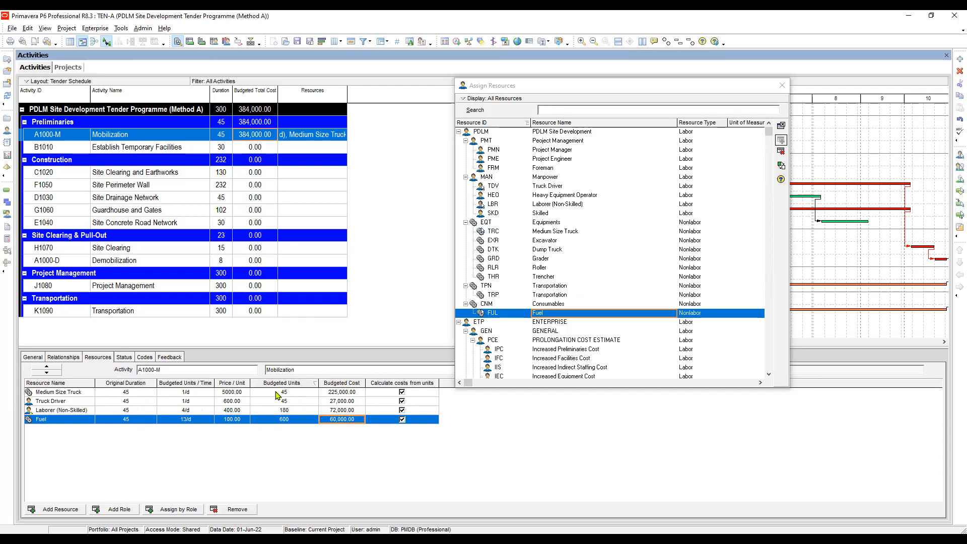
Change the non-skilled laborer's budgeted units per time on Mobilization to 5 per day.
click(299, 391)
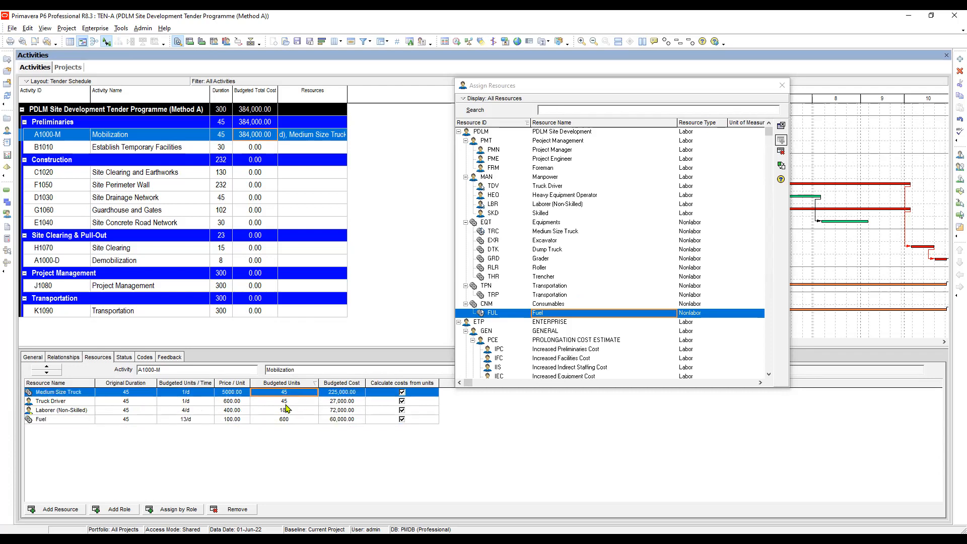
click(134, 402)
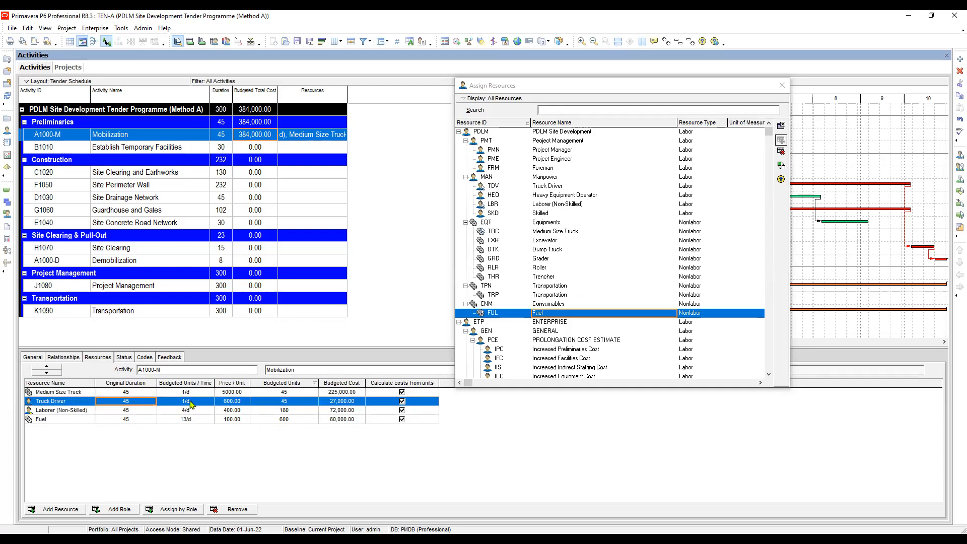
click(76, 411)
click(191, 412)
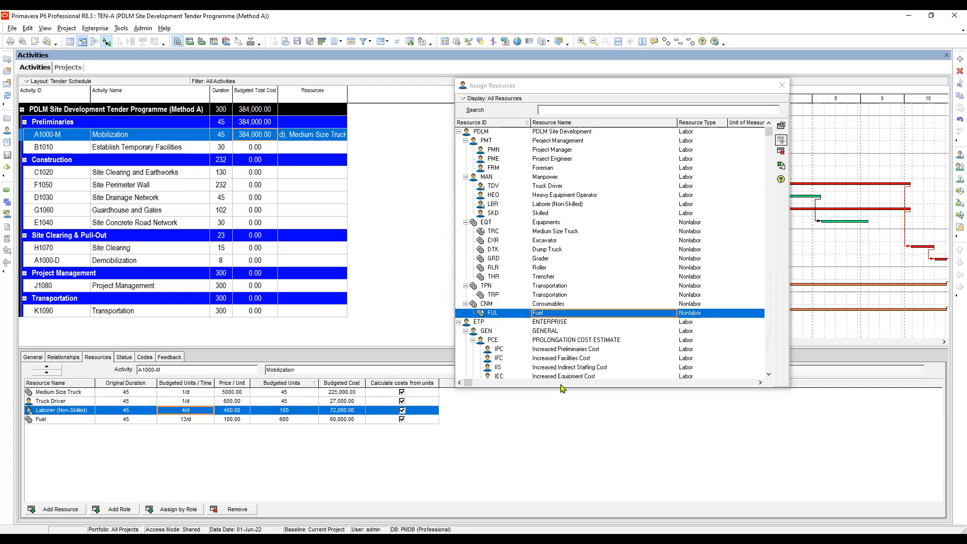
text(5)
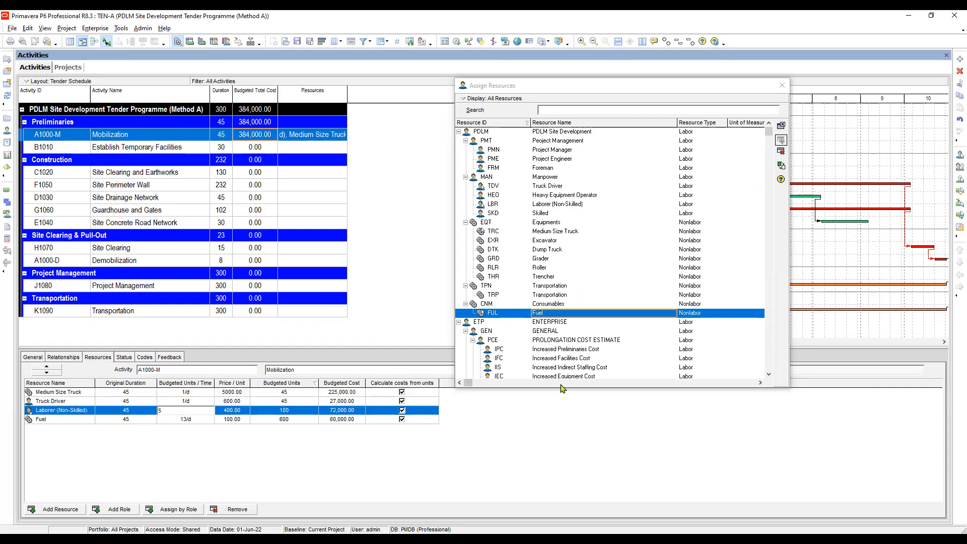
key(Return)
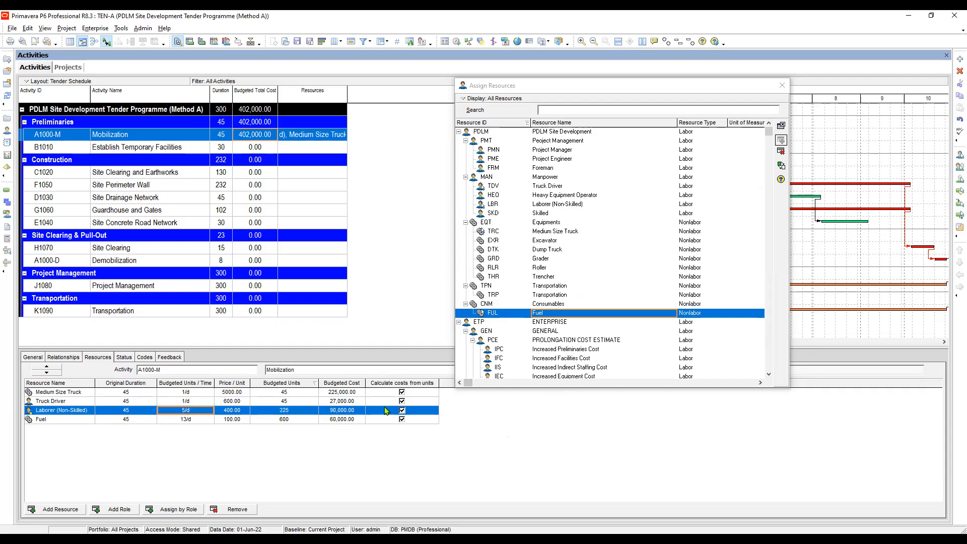
Review the units per time of Mobilization's truck, driver and laborer, and the budgeted units and duration of its fuel.
click(190, 394)
click(190, 404)
click(187, 412)
click(294, 421)
click(137, 422)
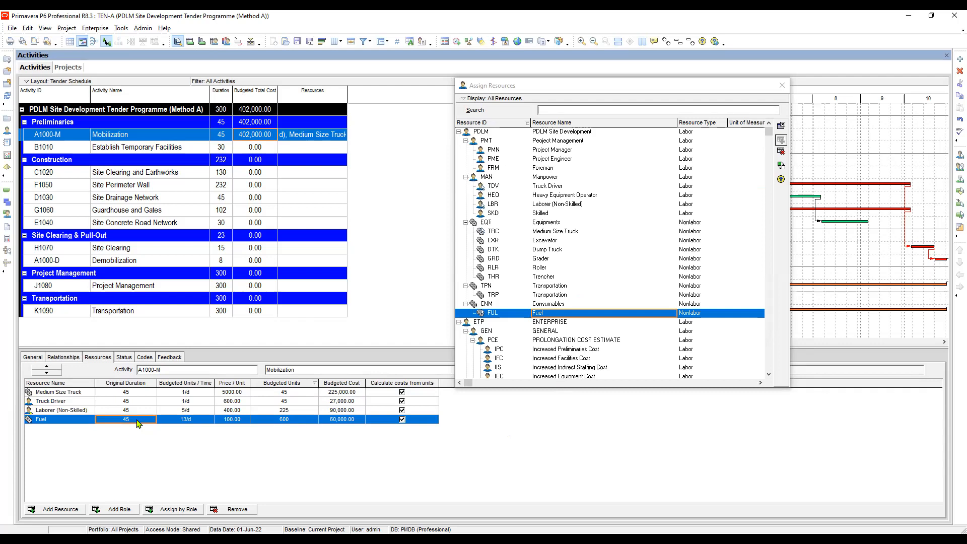
Assign the Laborer (Non-Skilled) resource to the Establish Temporary Facilities activity.
click(191, 148)
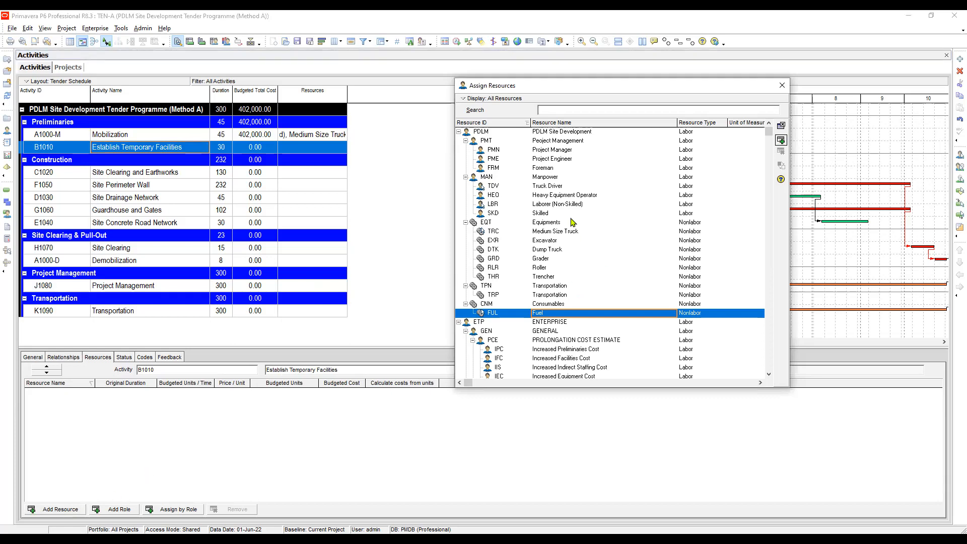
double_click(559, 203)
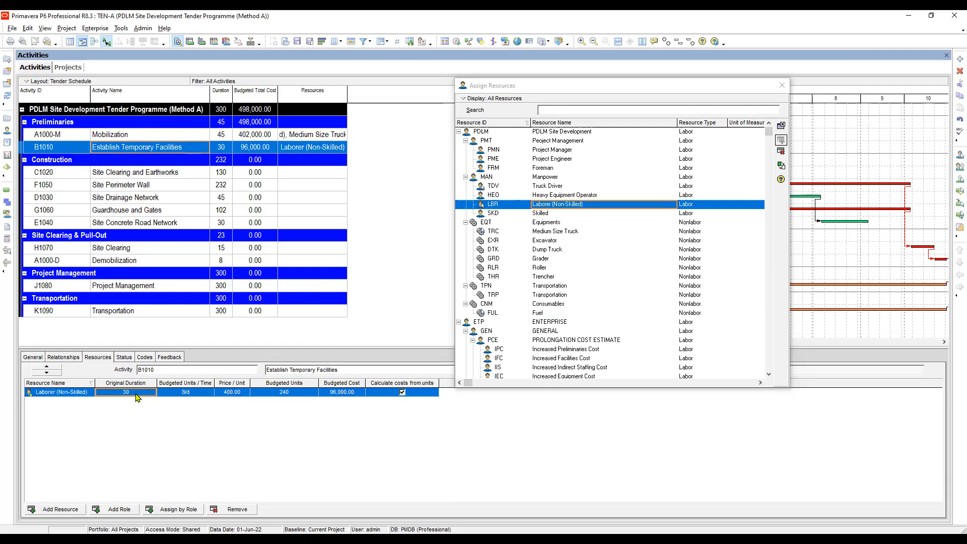
Set the non-skilled laborer's budgeted units per time on Establish Temporary Facilities to 9 per day.
click(187, 394)
click(208, 392)
text(9)
key(Return)
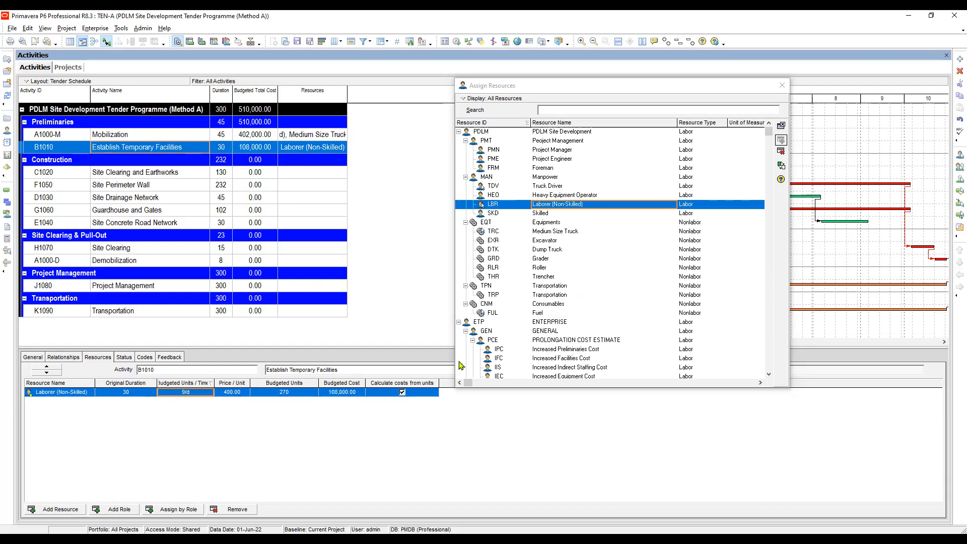
Assign the Skilled labor resource to the Establish Temporary Facilities activity.
click(609, 179)
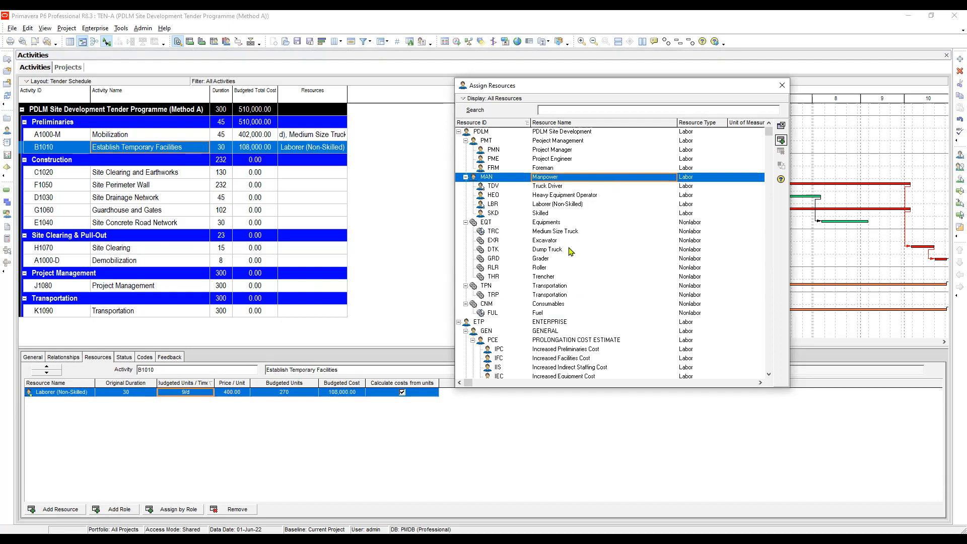
click(547, 206)
double_click(545, 214)
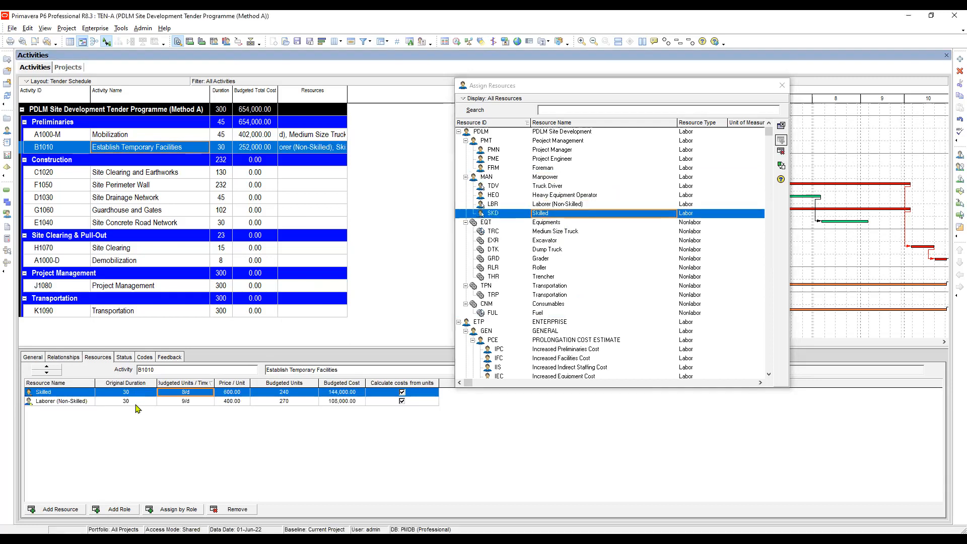
click(135, 402)
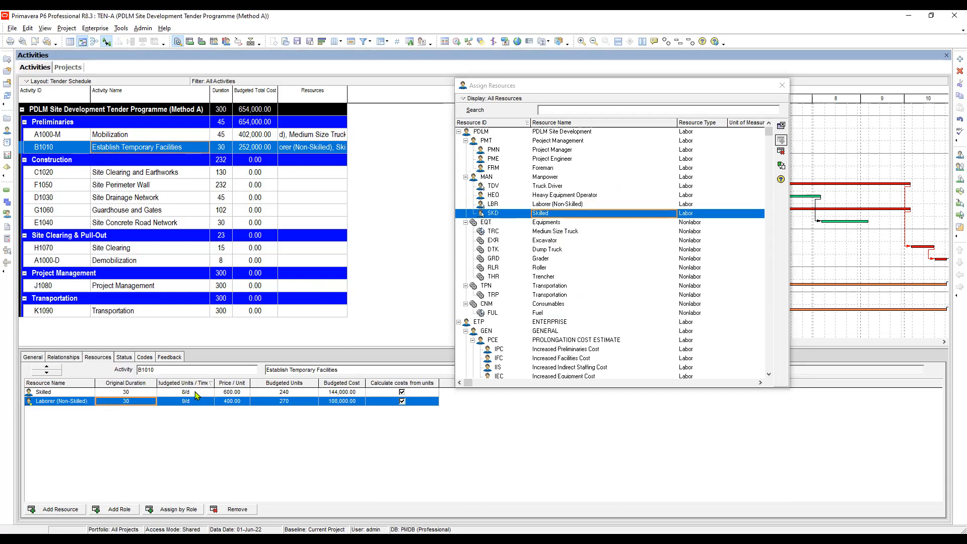
Set the Skilled resource's budgeted units per time on Establish Temporary Facilities to 5 per day.
click(195, 392)
text(5)
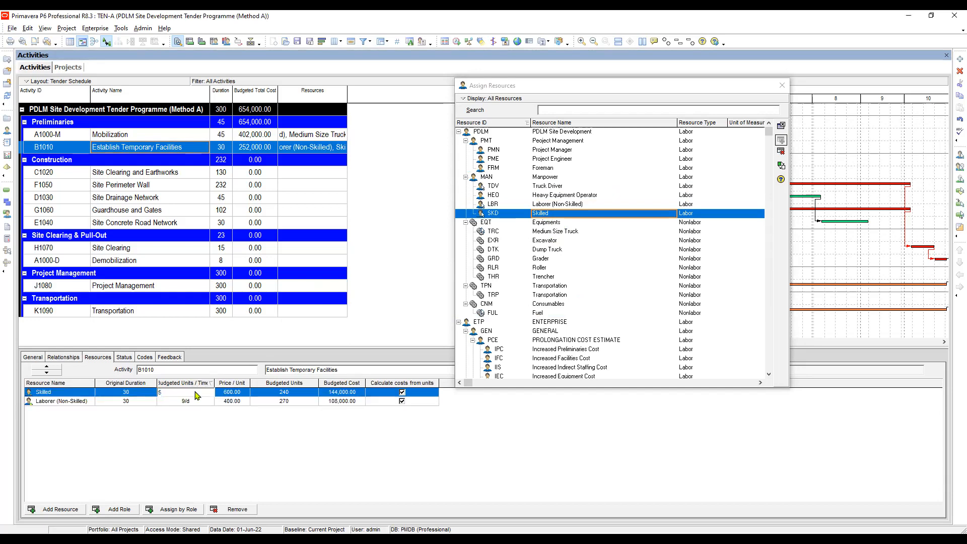
key(Return)
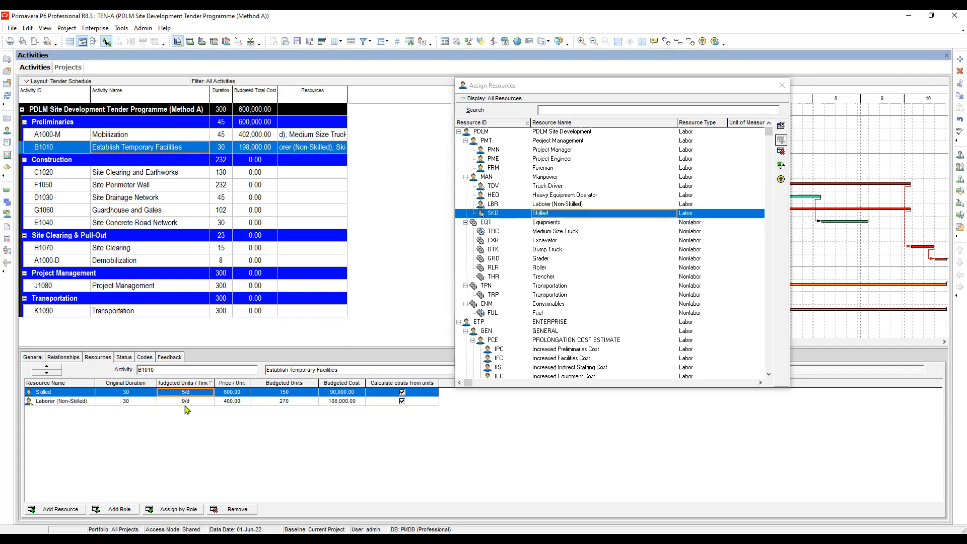
key(Down)
click(193, 392)
click(186, 401)
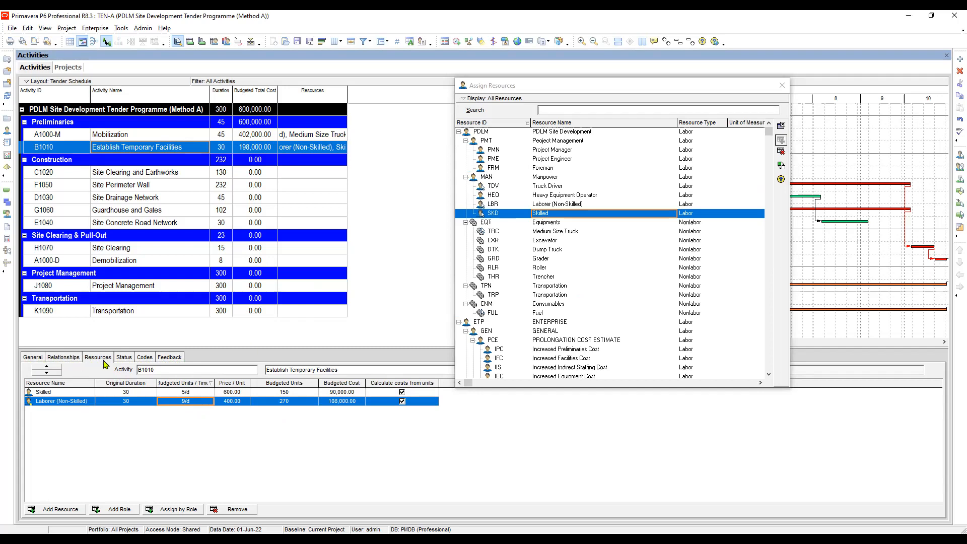
Customize the activity details and add Expenses to the displayed tabs.
right_click(201, 359)
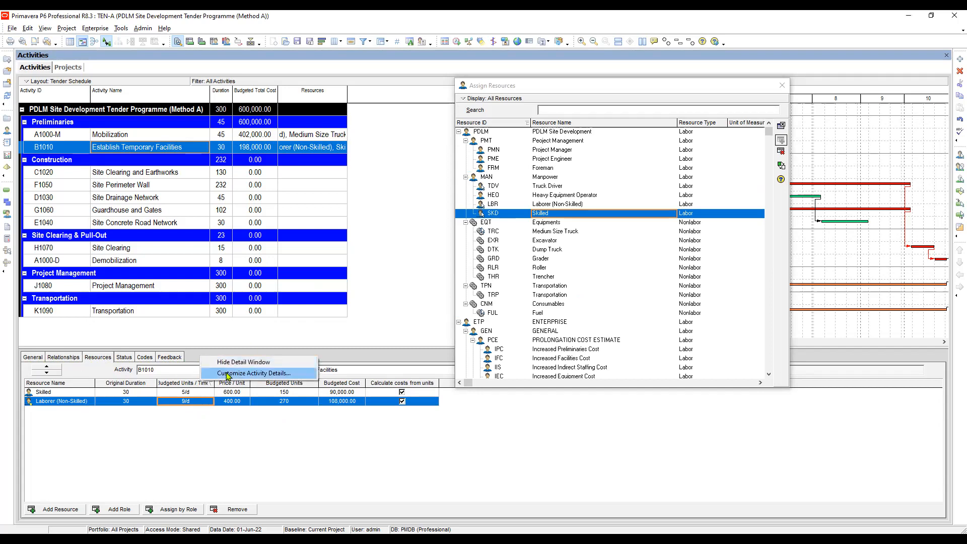
key(Return)
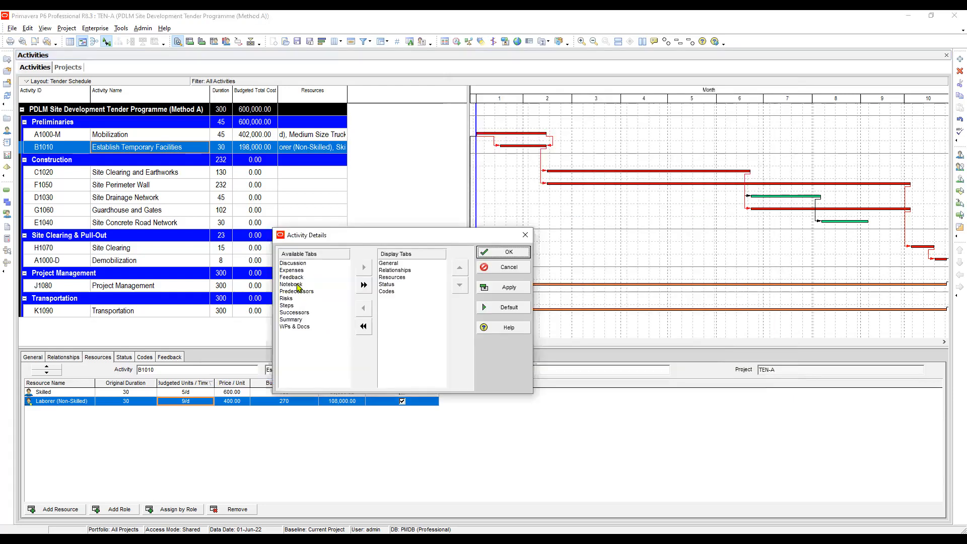
click(307, 271)
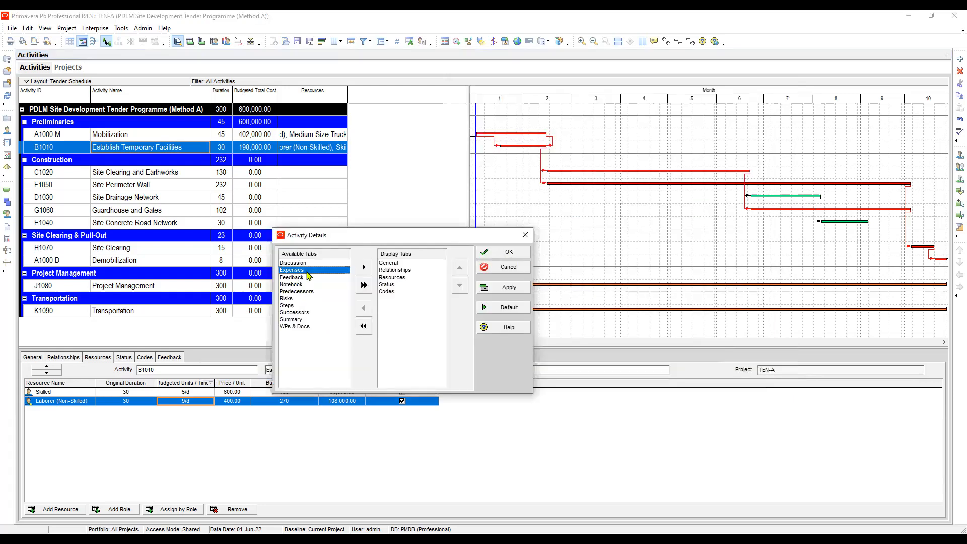
click(296, 277)
click(293, 270)
click(290, 277)
click(294, 291)
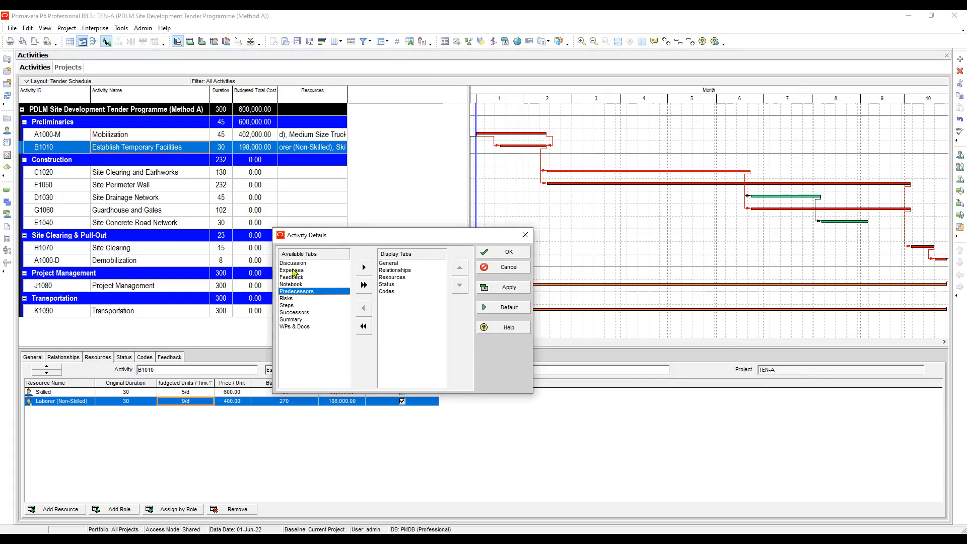
click(294, 271)
click(363, 267)
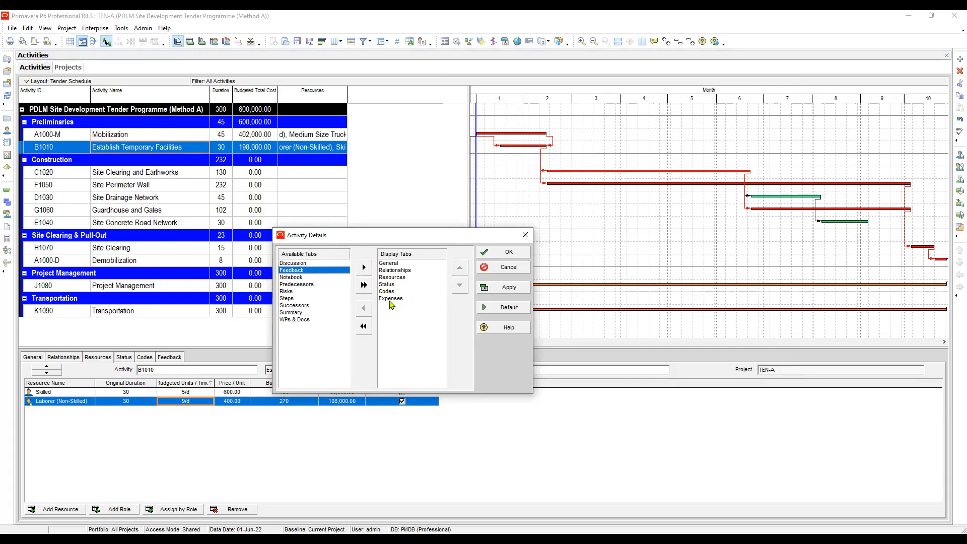
Move Expenses up in the display order to directly after Resources and apply the activity details layout.
click(392, 299)
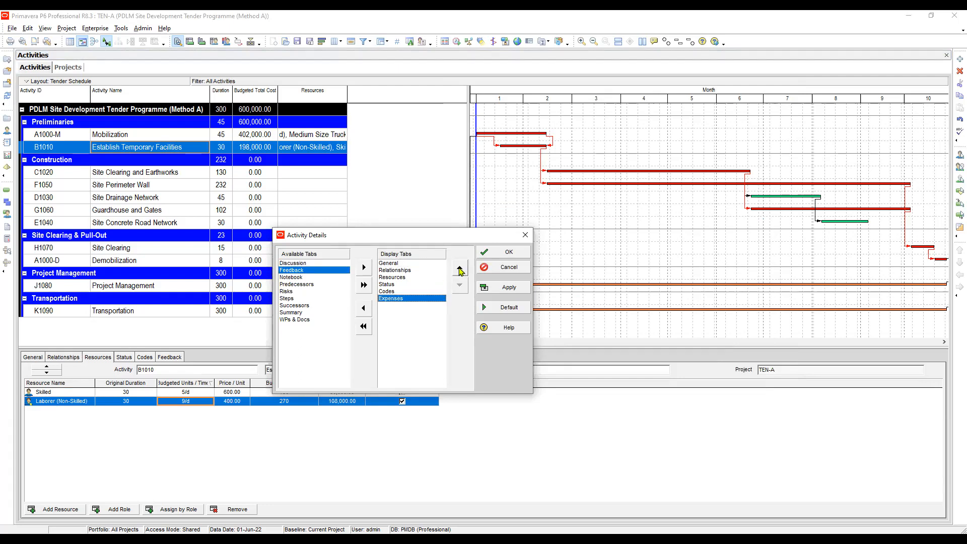
click(460, 270)
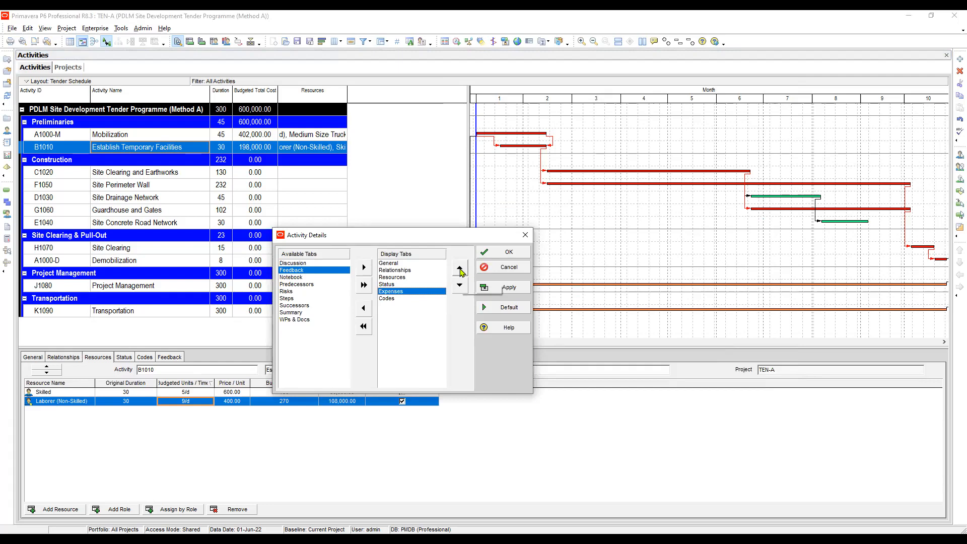
click(460, 270)
click(509, 287)
click(507, 252)
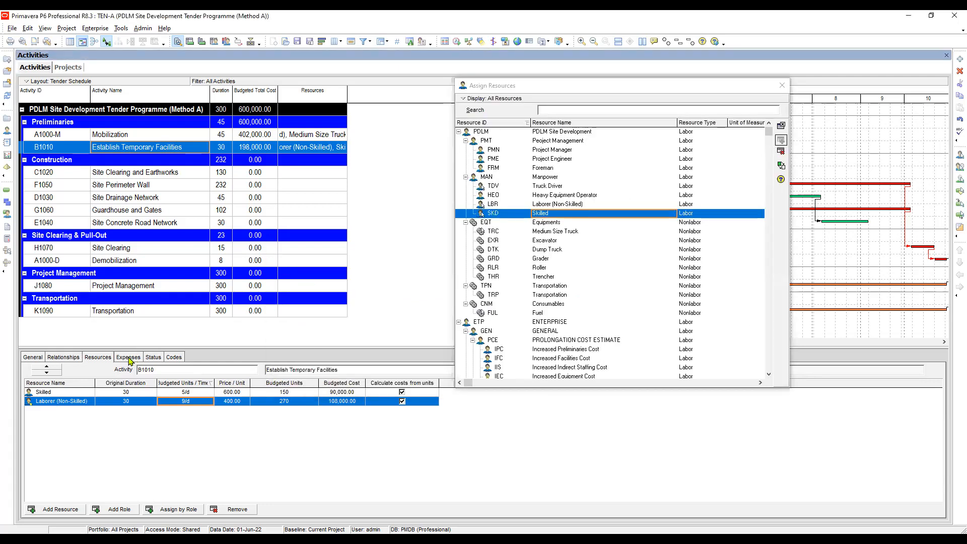
Add an expense item to Establish Temporary Facilities with a budgeted cost of 5,000.
click(128, 358)
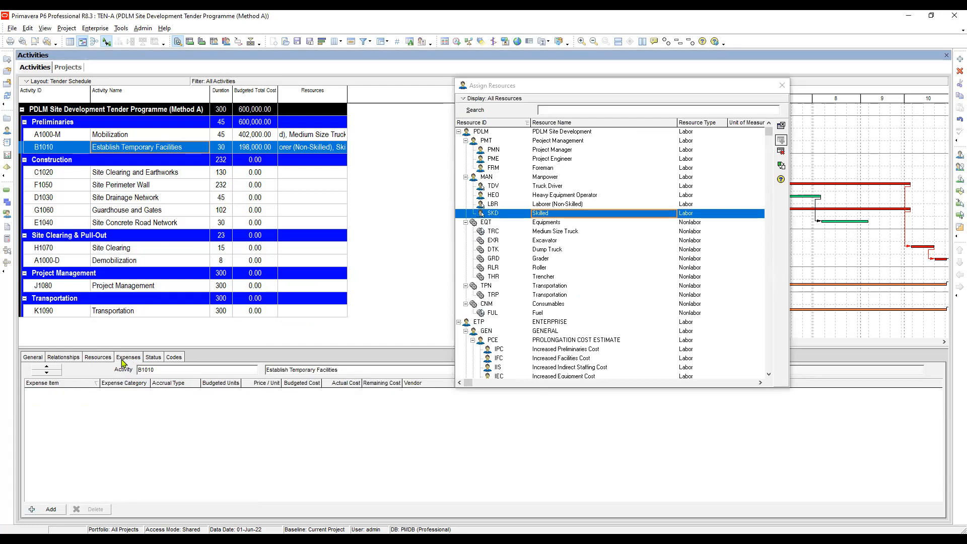
click(97, 357)
click(128, 357)
click(98, 359)
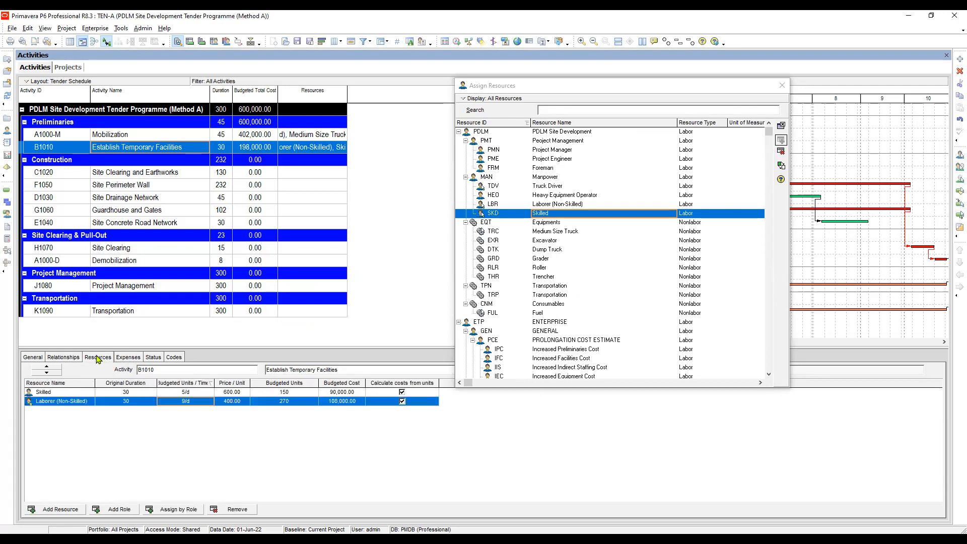
click(134, 359)
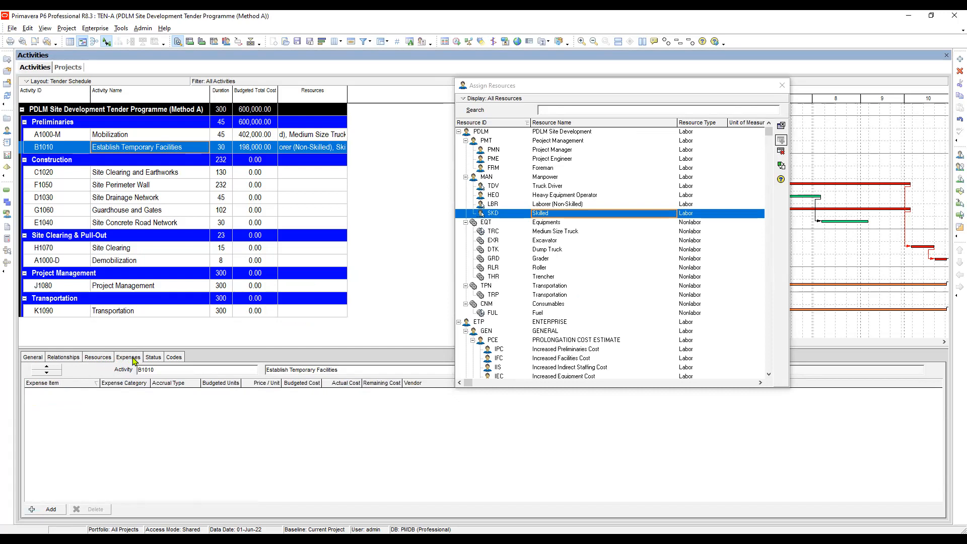
click(97, 358)
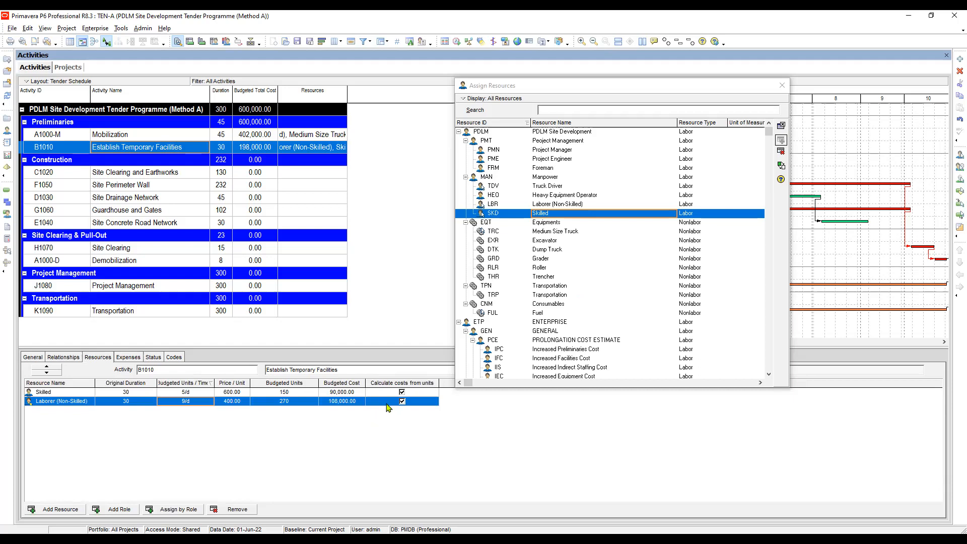
click(129, 359)
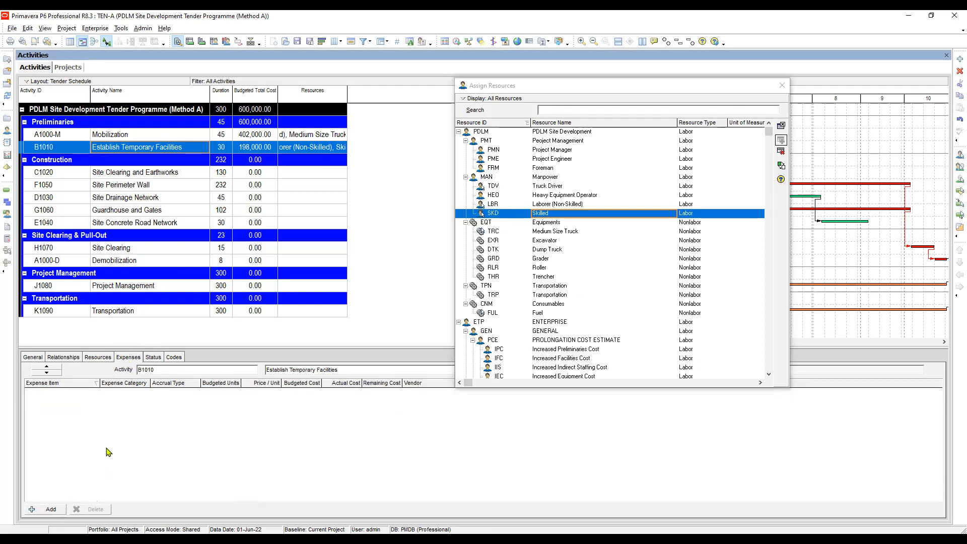
click(51, 510)
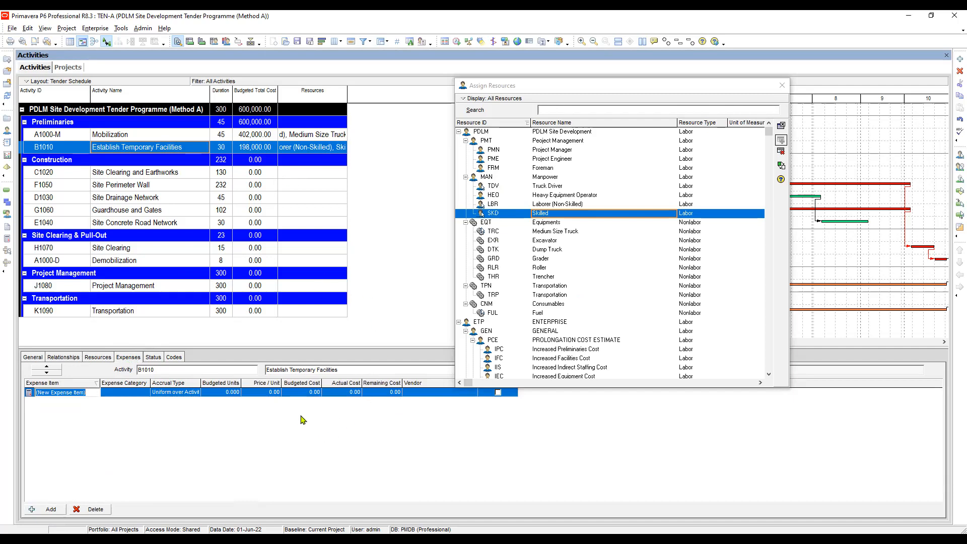
click(318, 392)
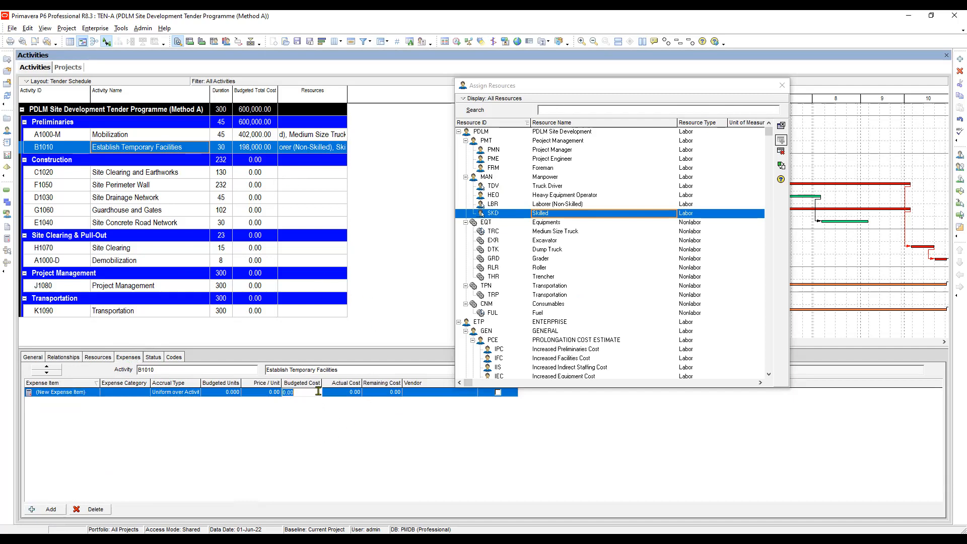
text(5000)
key(Return)
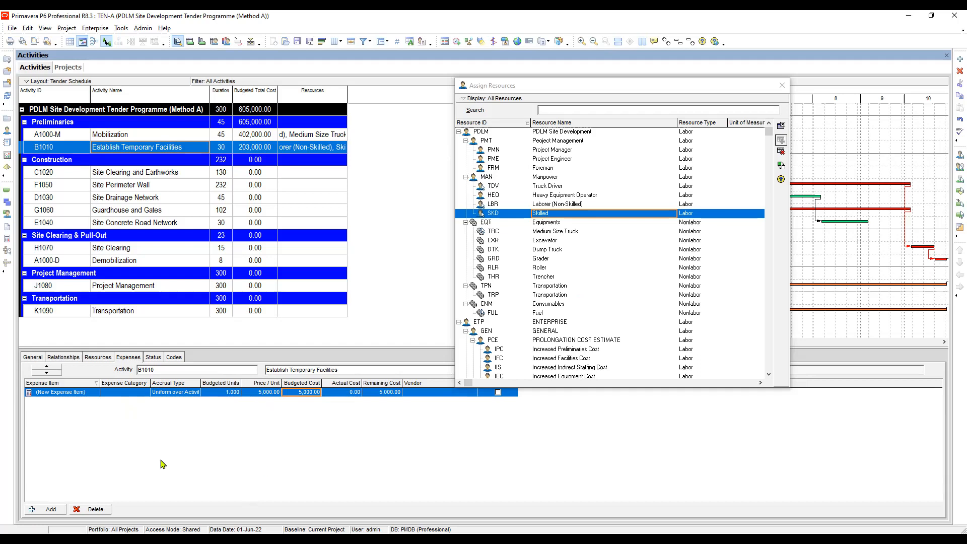
Name the new expense item of Establish Temporary Facilities "Tempory Facility".
click(74, 394)
click(91, 393)
double_click(91, 393)
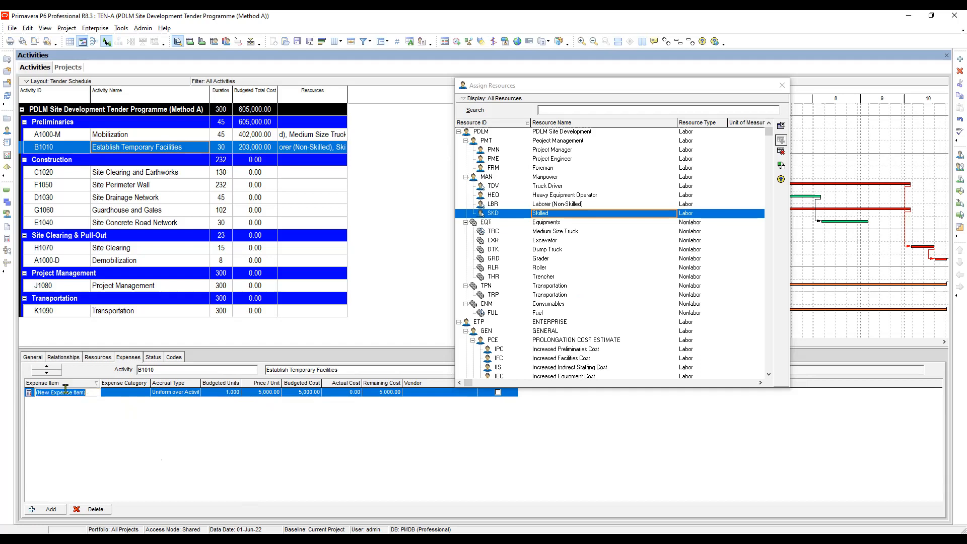
click(100, 394)
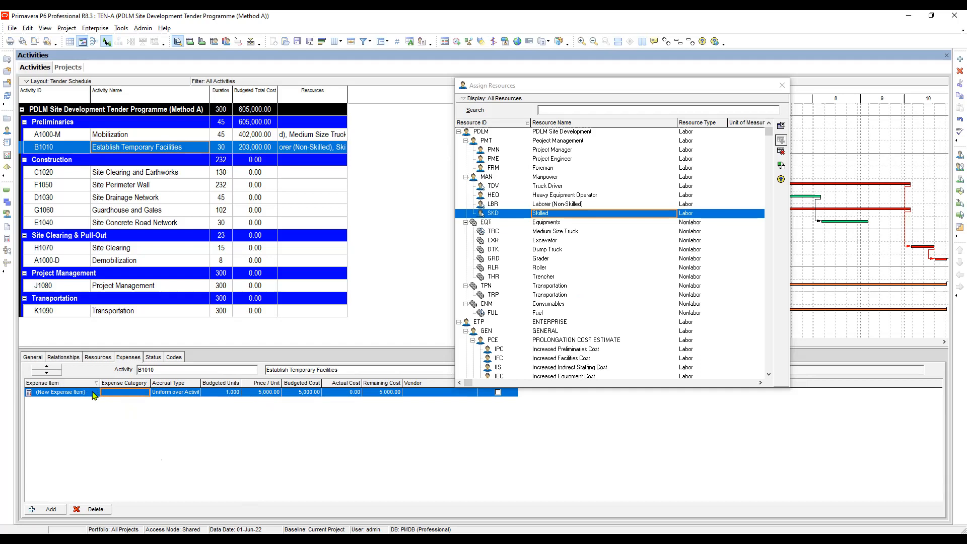
click(86, 393)
click(85, 393)
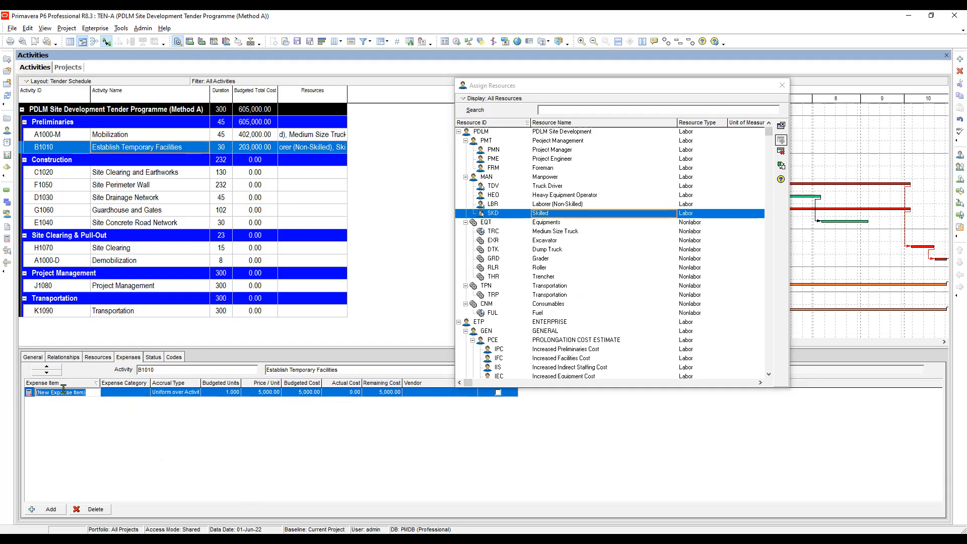
text(Tempory FAcil)
key(BackSpace)
key(BackSpace)
key(BackSpace)
key(BackSpace)
key(BackSpace)
key(BackSpace)
key(BackSpace)
text(acility)
click(120, 393)
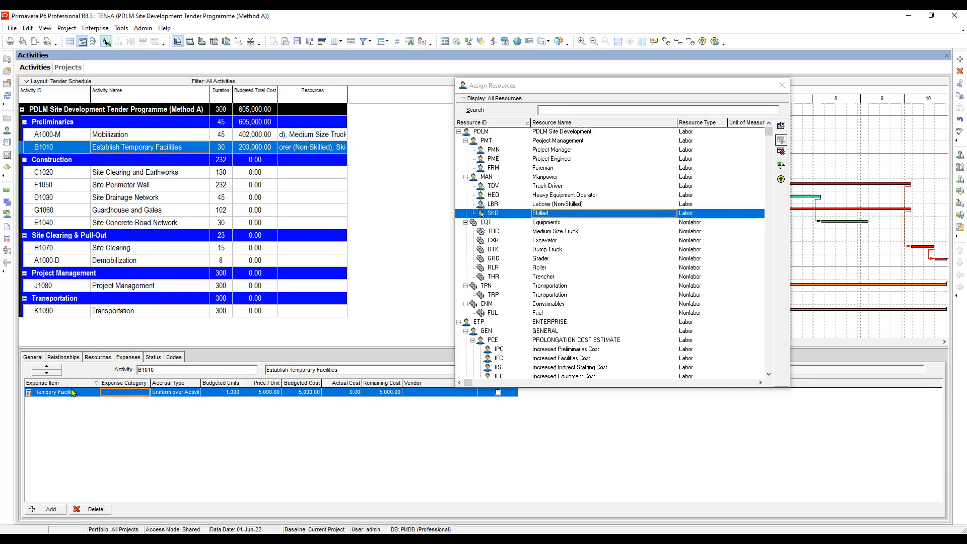
Narrow the Expense Item column and slightly widen the Expense Category column in the expense list.
click(79, 395)
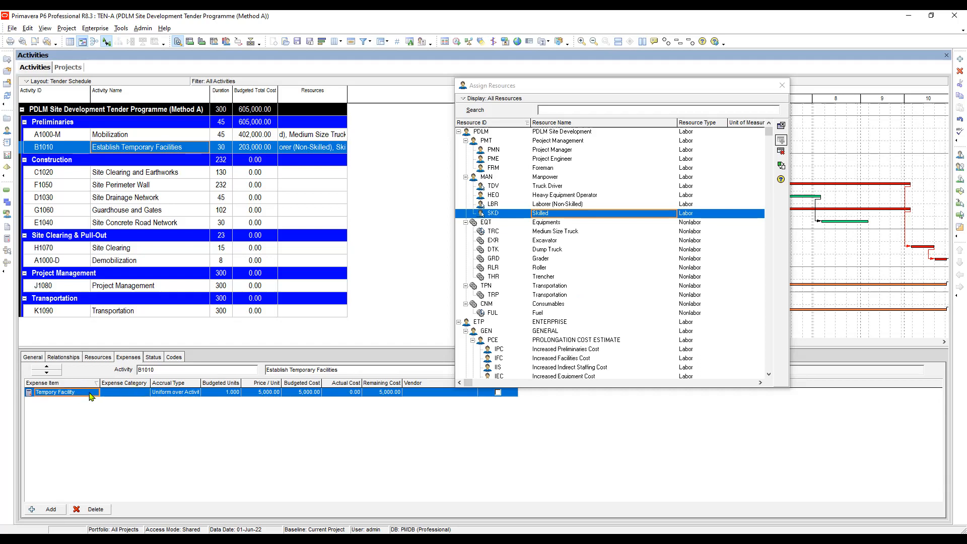
click(123, 394)
click(166, 394)
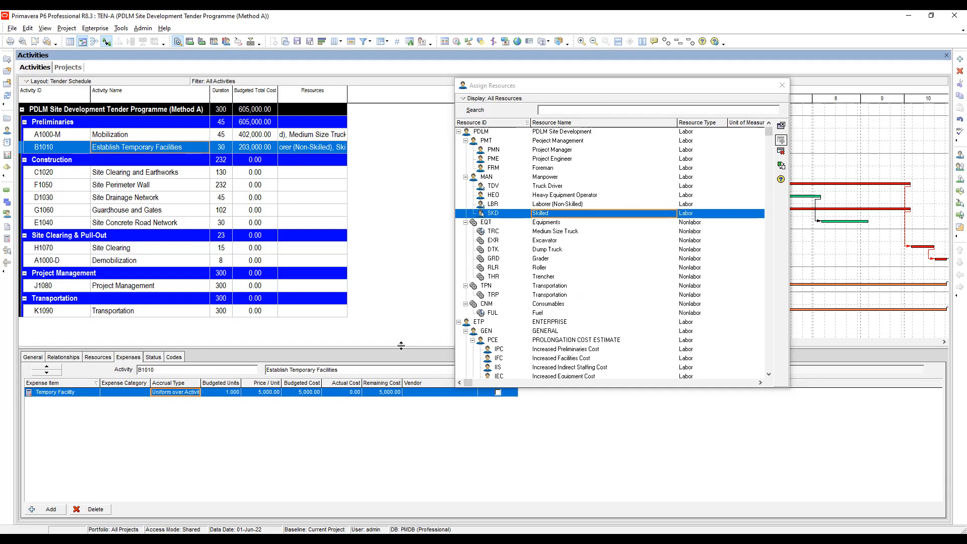
click(221, 393)
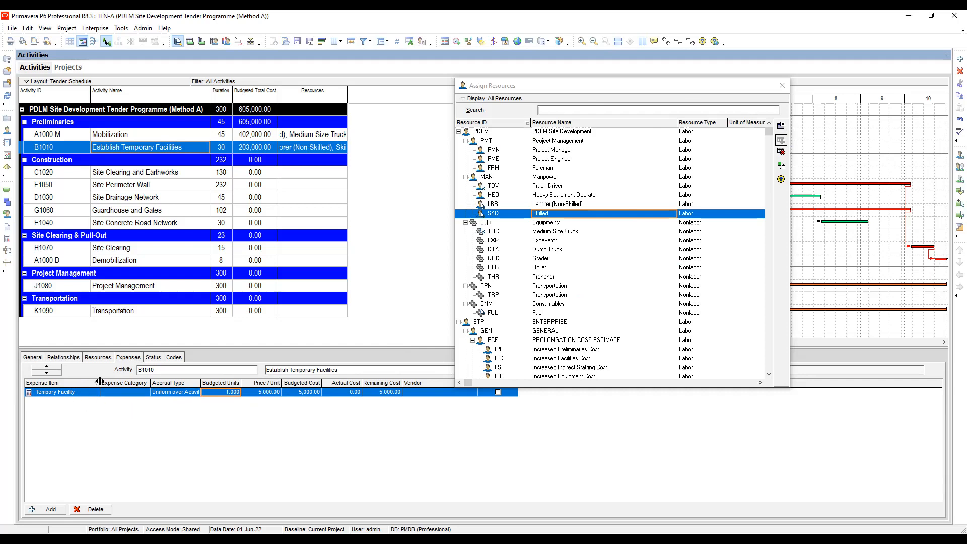
drag(99, 382, 81, 382)
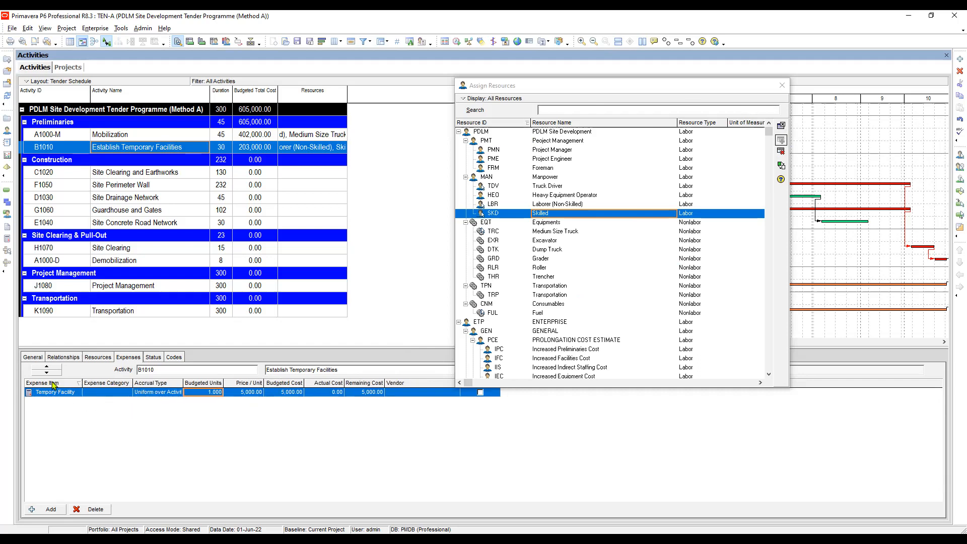
click(52, 392)
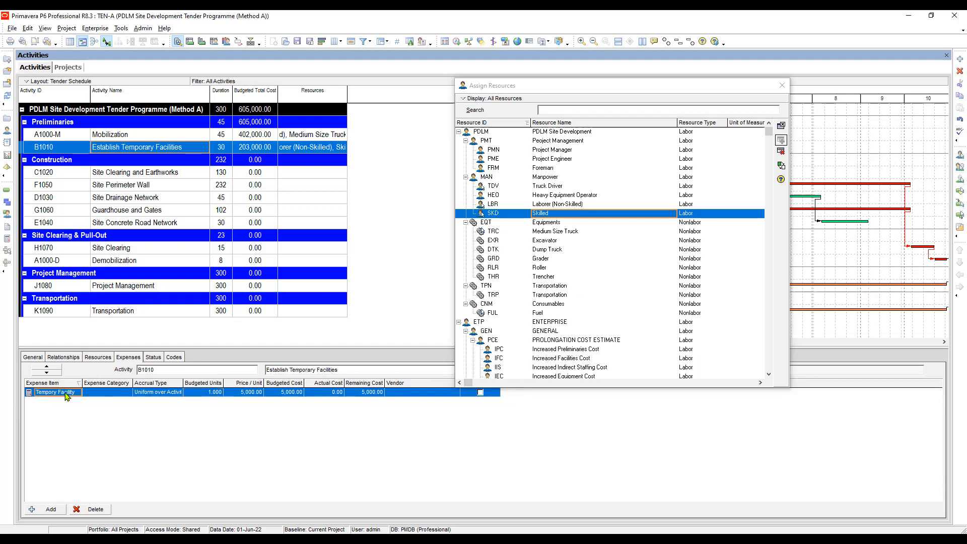
drag(133, 383, 143, 383)
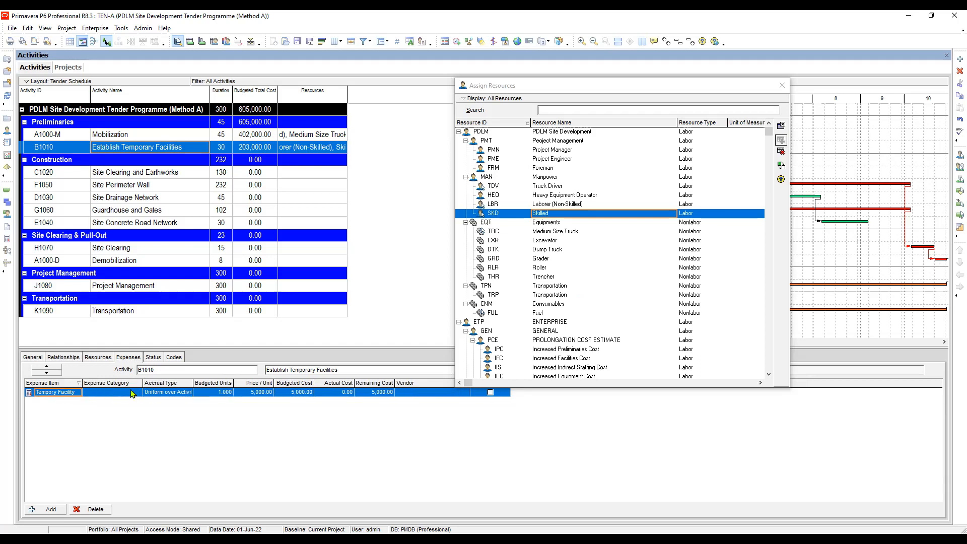
Correct the spelling of the Establish Temporary Facilities expense item's name to "Temporary Facility".
double_click(133, 392)
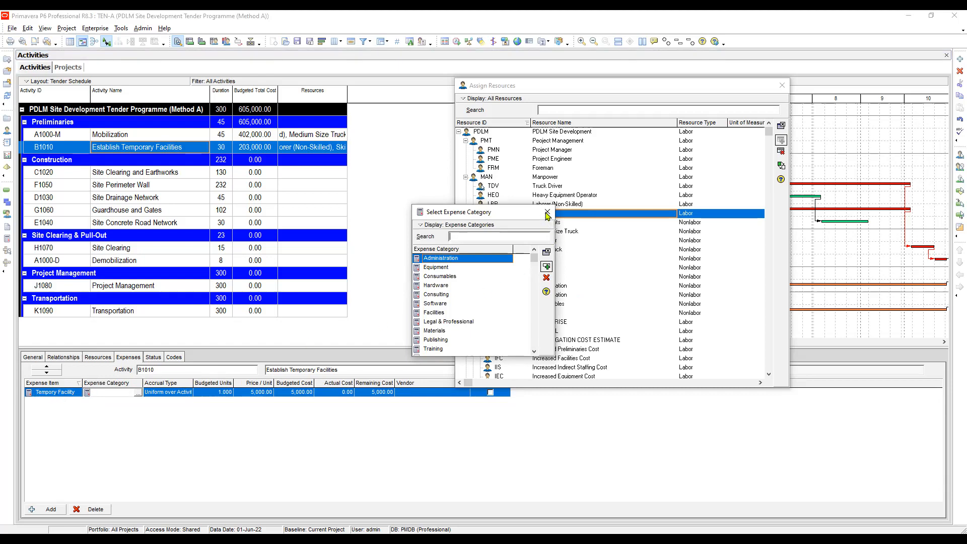
click(56, 396)
click(55, 395)
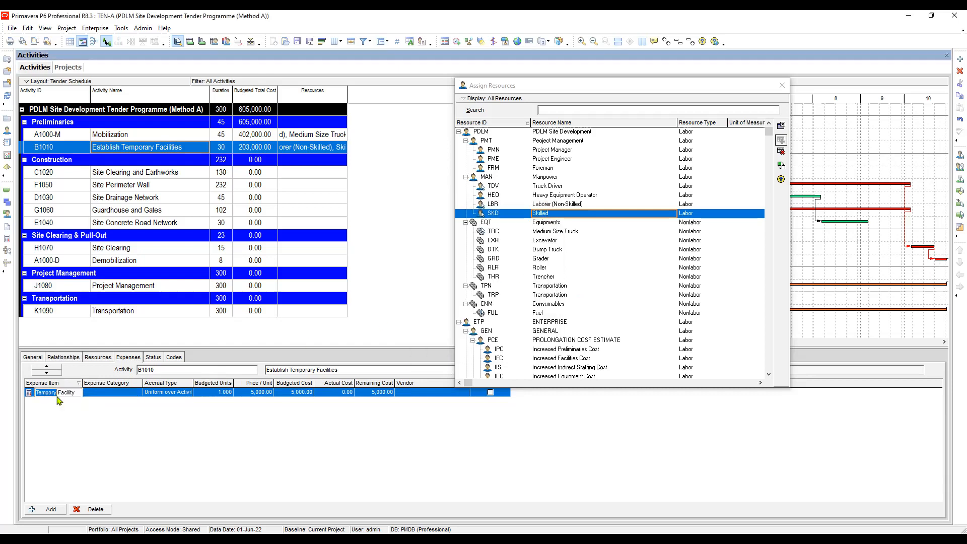
click(63, 393)
text(ra)
key(Return)
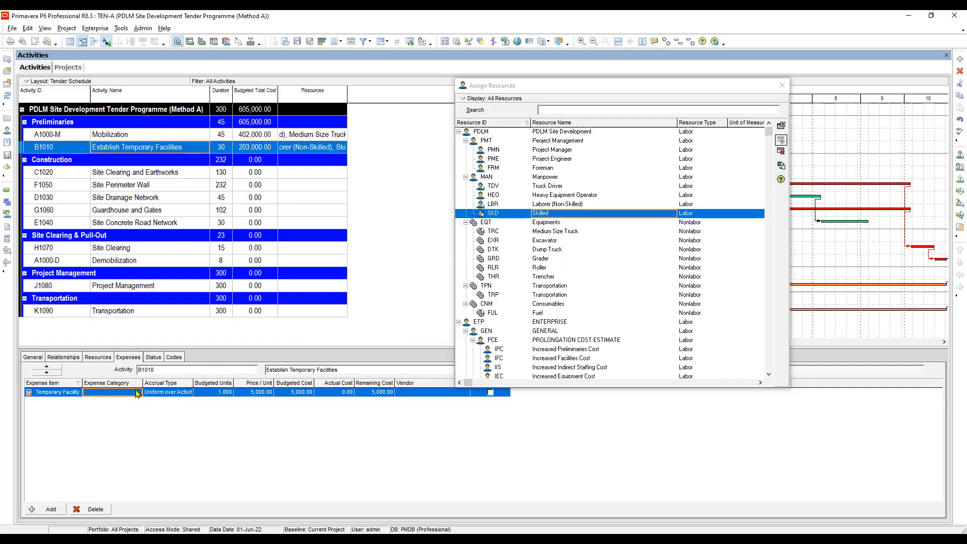
Examine the available expense categories for the Temporary Facility expense item, from Administration through Other (No Chargeback).
click(136, 395)
click(136, 394)
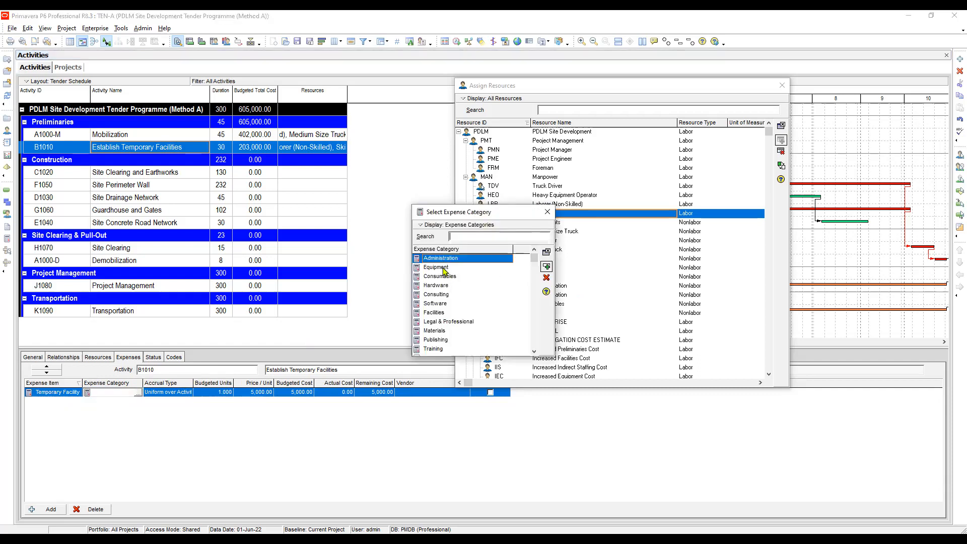
click(447, 268)
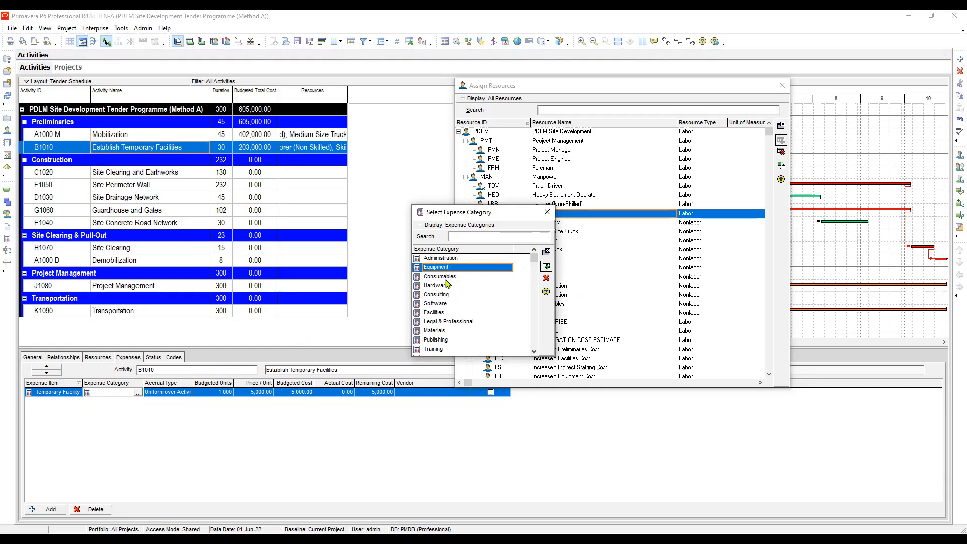
click(440, 261)
click(441, 268)
click(447, 277)
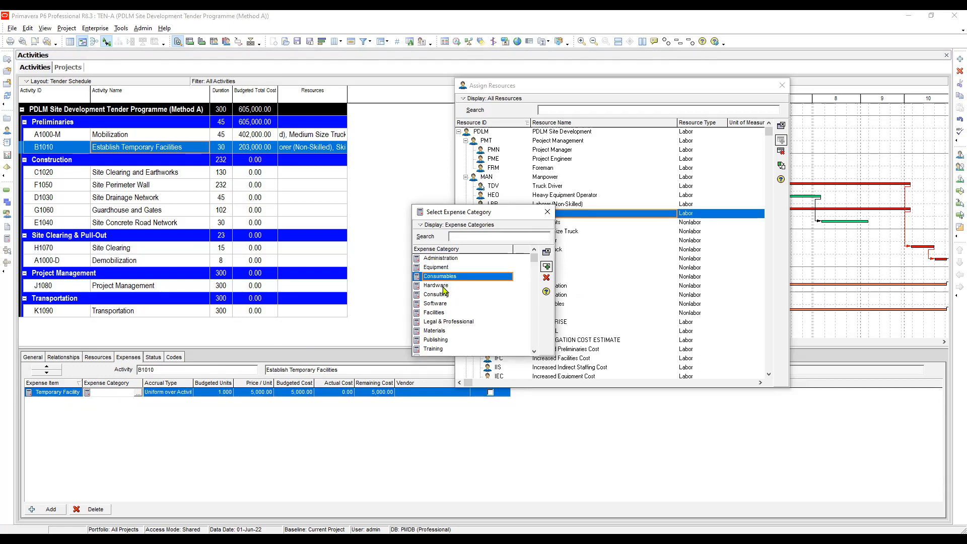
click(444, 285)
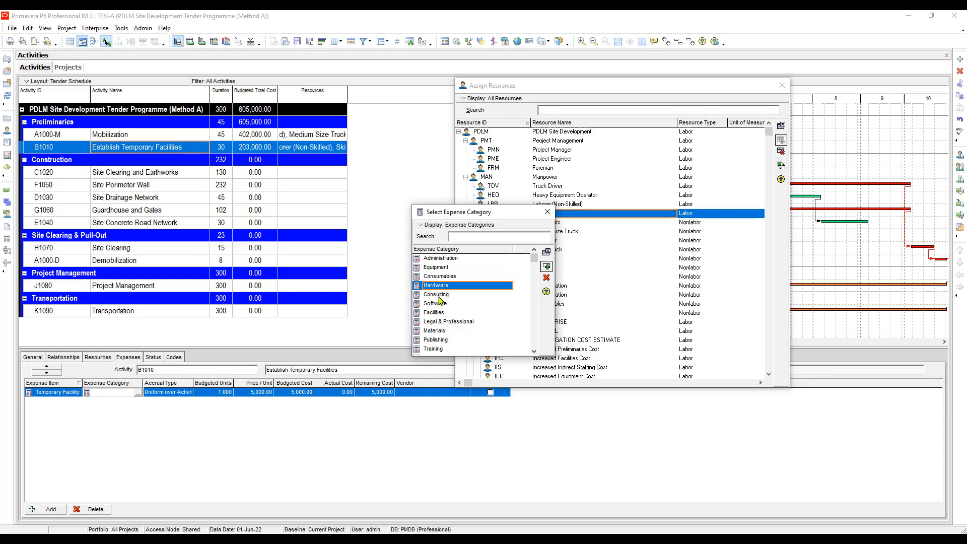
click(441, 295)
click(444, 304)
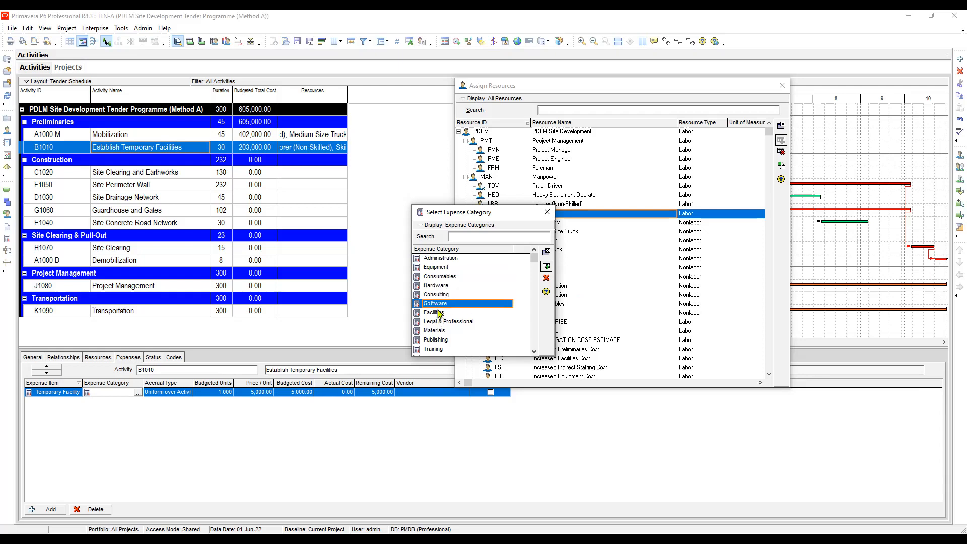
click(440, 313)
scroll(448, 295, down, 1)
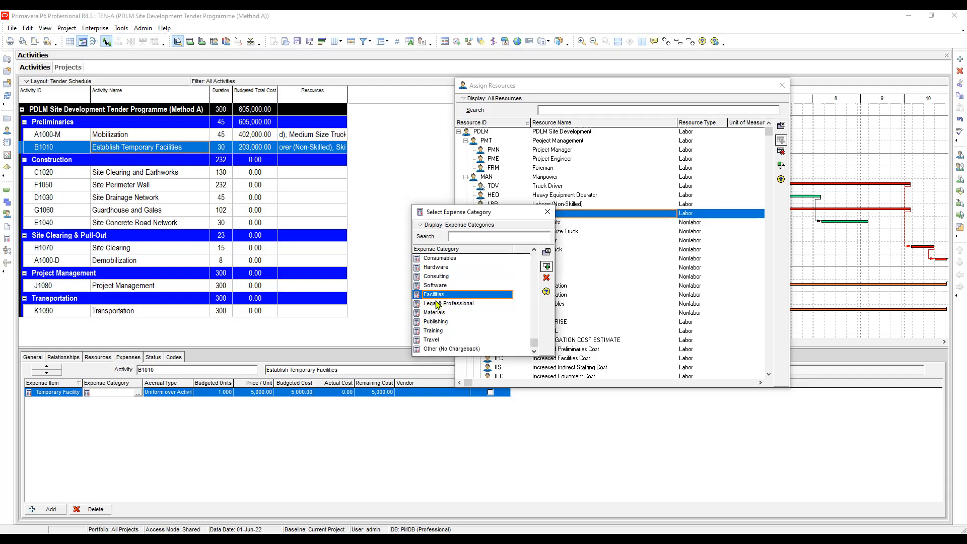
click(435, 303)
click(443, 313)
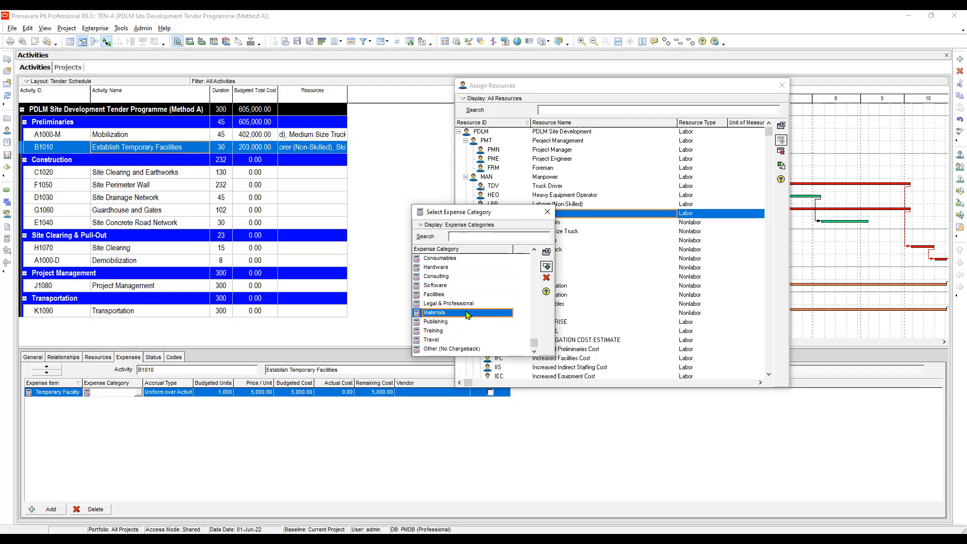
click(440, 322)
click(441, 313)
click(440, 323)
click(435, 331)
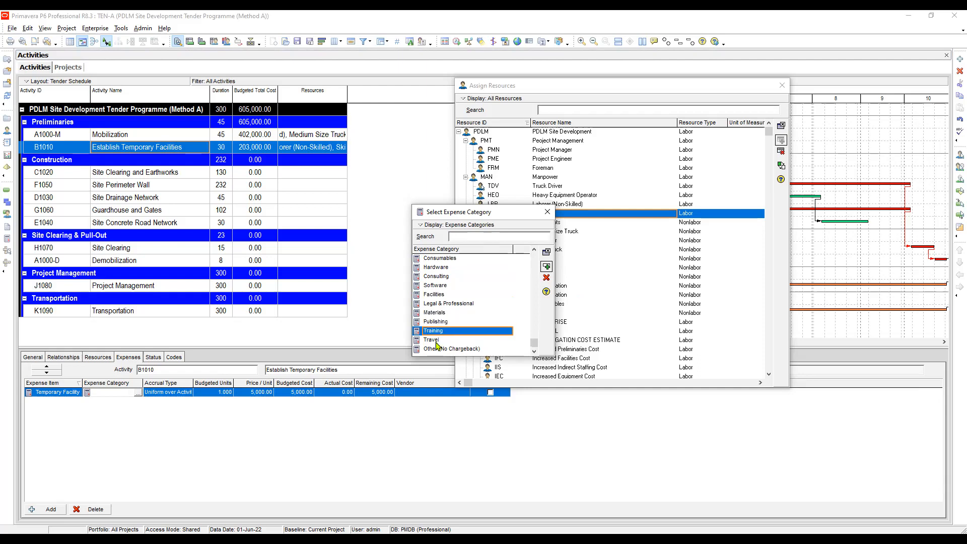
click(437, 340)
click(447, 349)
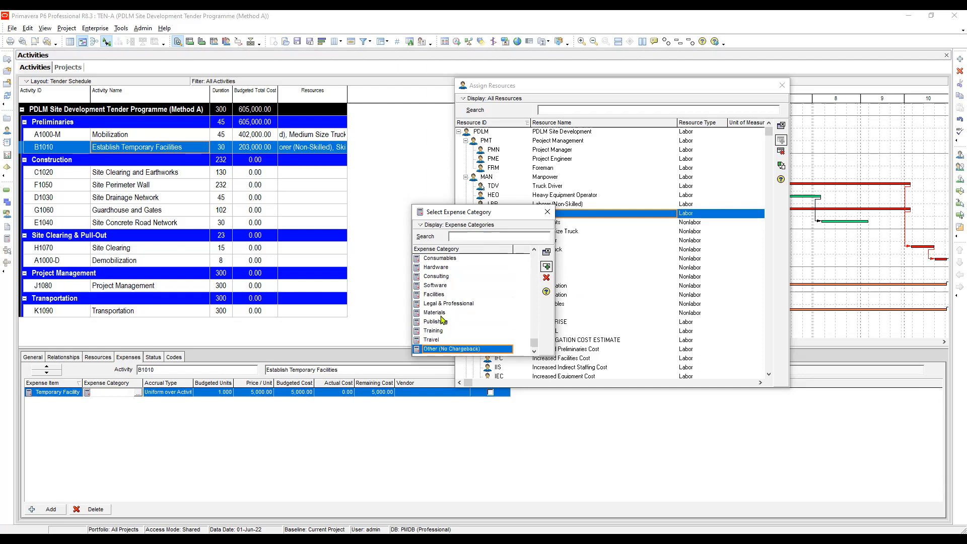
Assign the Materials expense category to the Temporary Facility expense item.
click(441, 314)
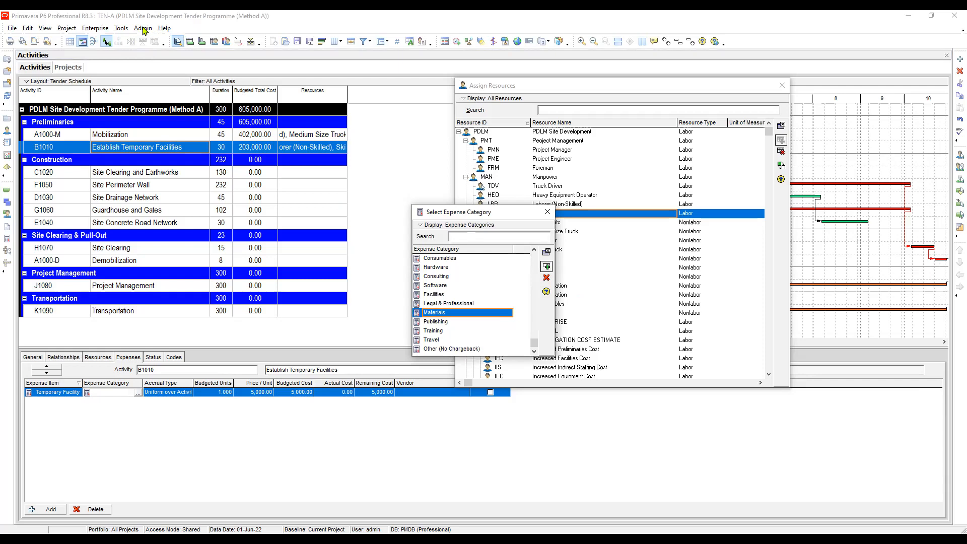
double_click(439, 315)
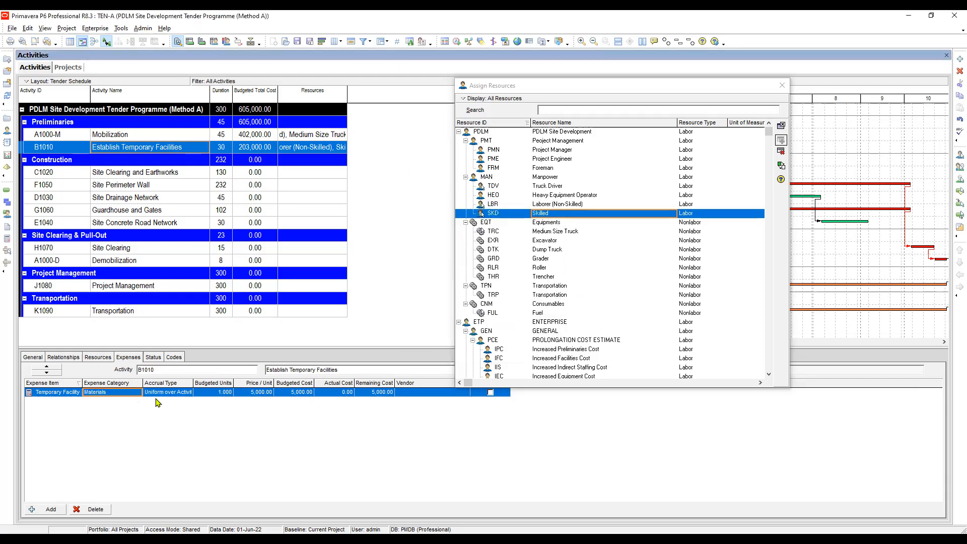
Widen the Accrual Type column and open the accrual type choices of the Temporary Facility expense item.
click(174, 393)
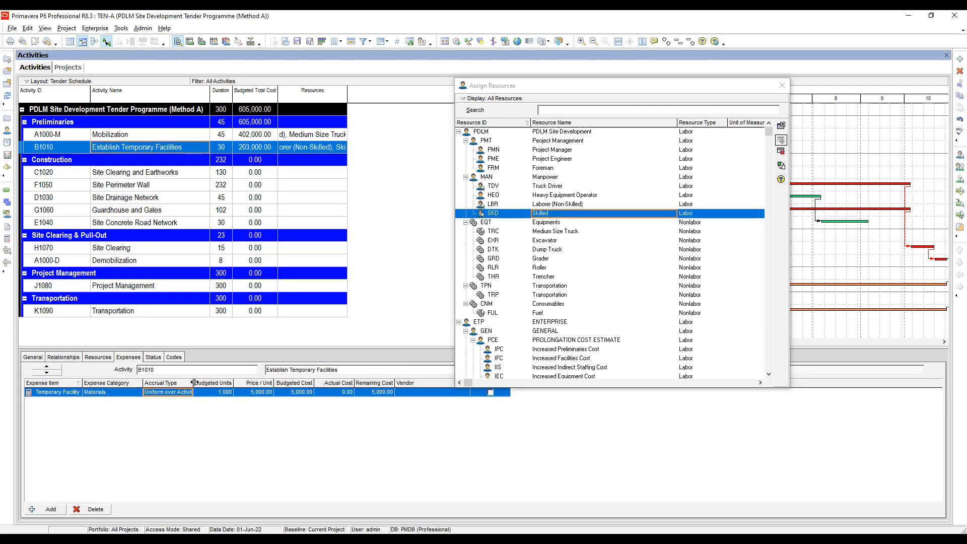
drag(194, 383, 220, 382)
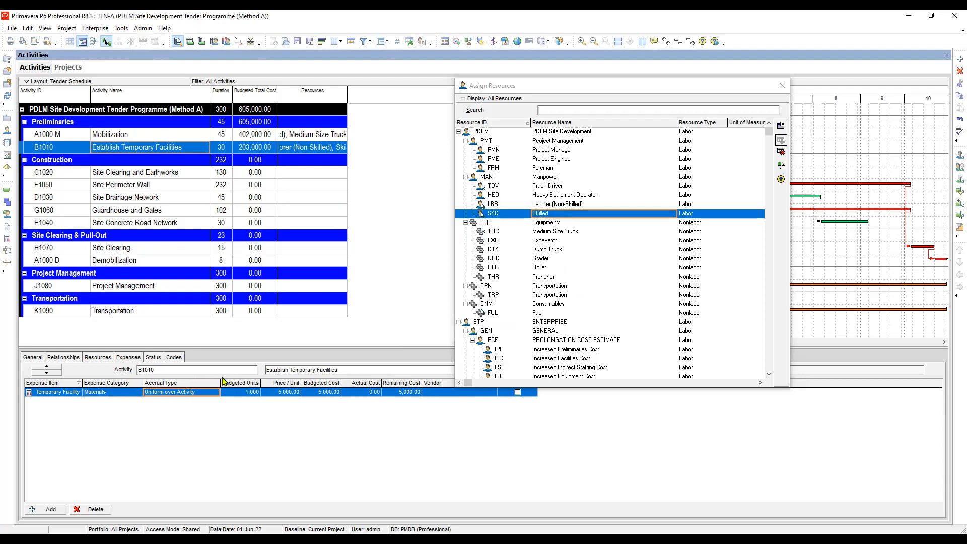
click(196, 394)
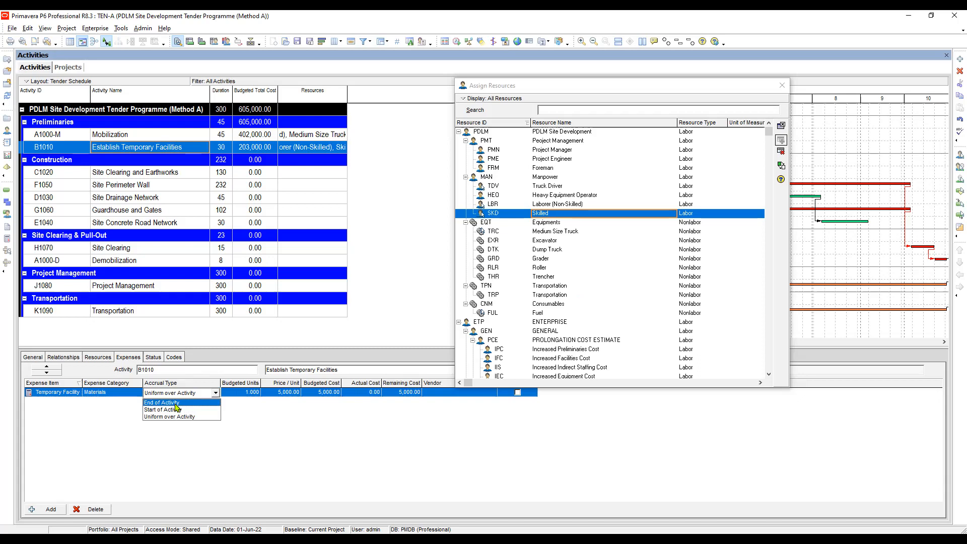
Set the accrual type of the Temporary Facility expense item to Start of Activity.
click(162, 409)
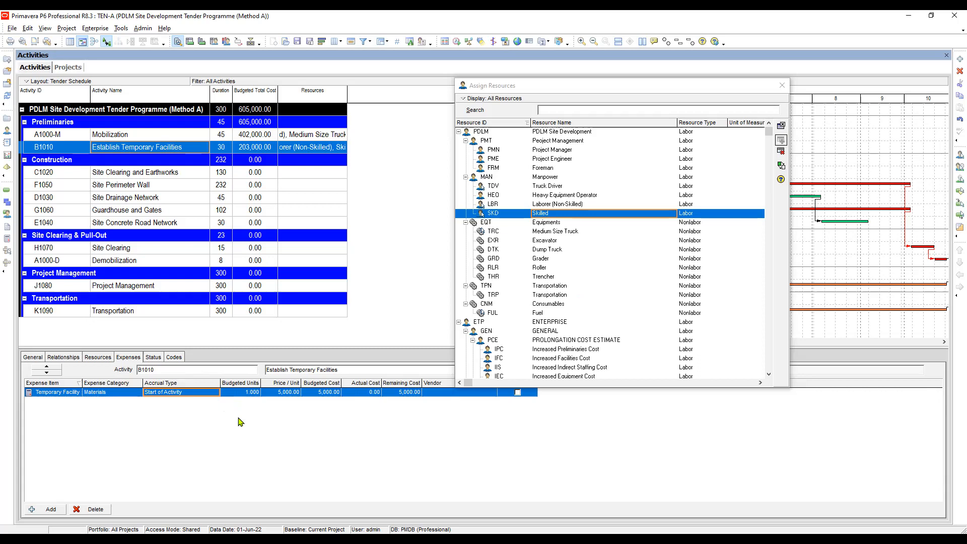
click(246, 393)
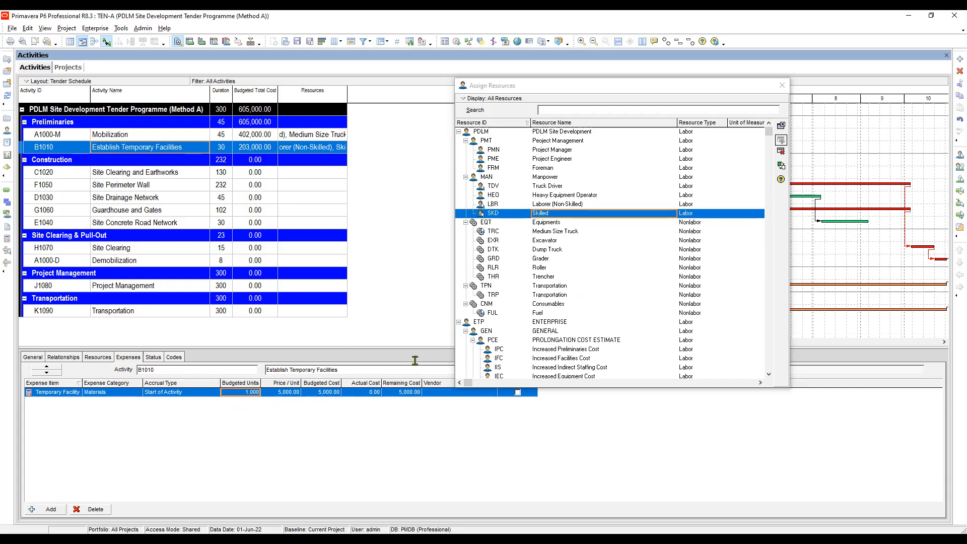
Remove the Actual Cost, Remaining Cost, Vendor and Auto Compute Actuals columns from the expense table.
right_click(422, 387)
click(459, 391)
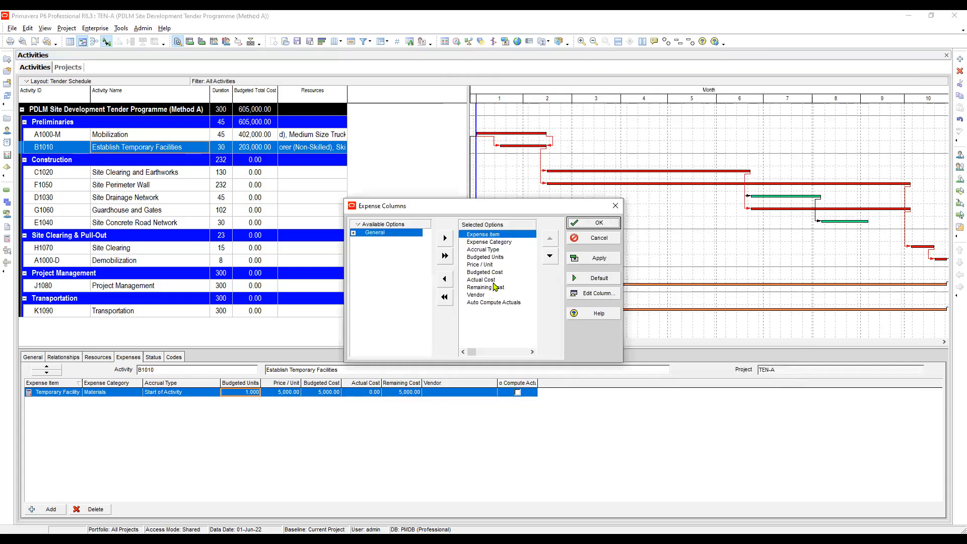
click(489, 280)
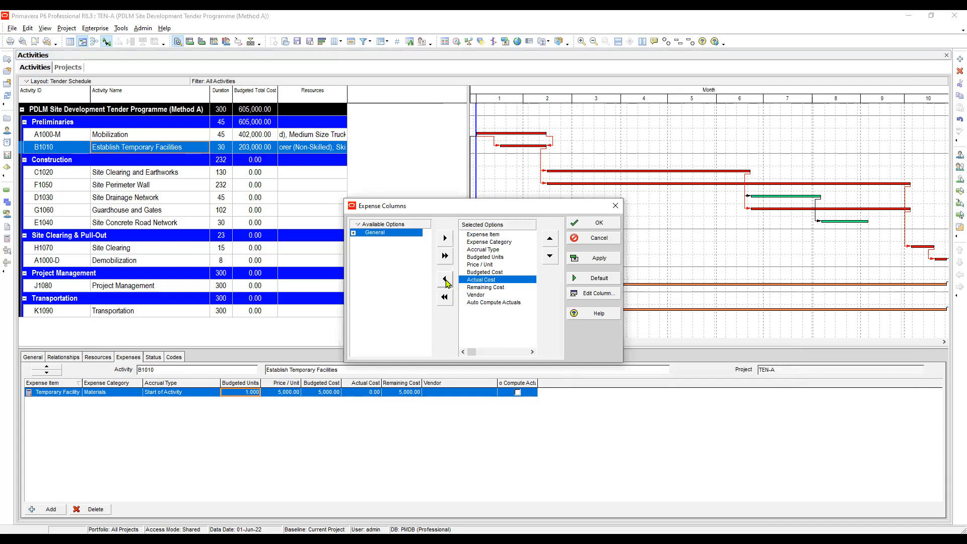
click(446, 281)
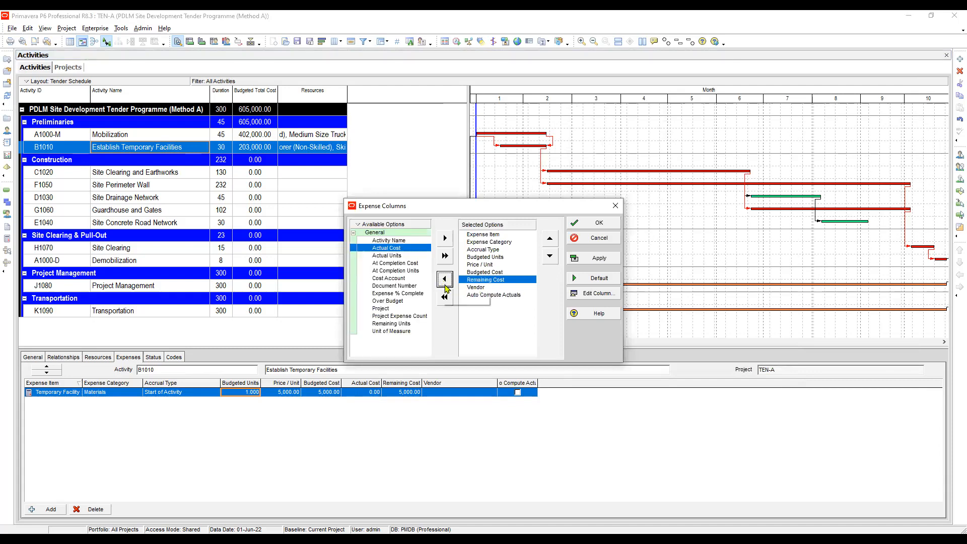
click(445, 283)
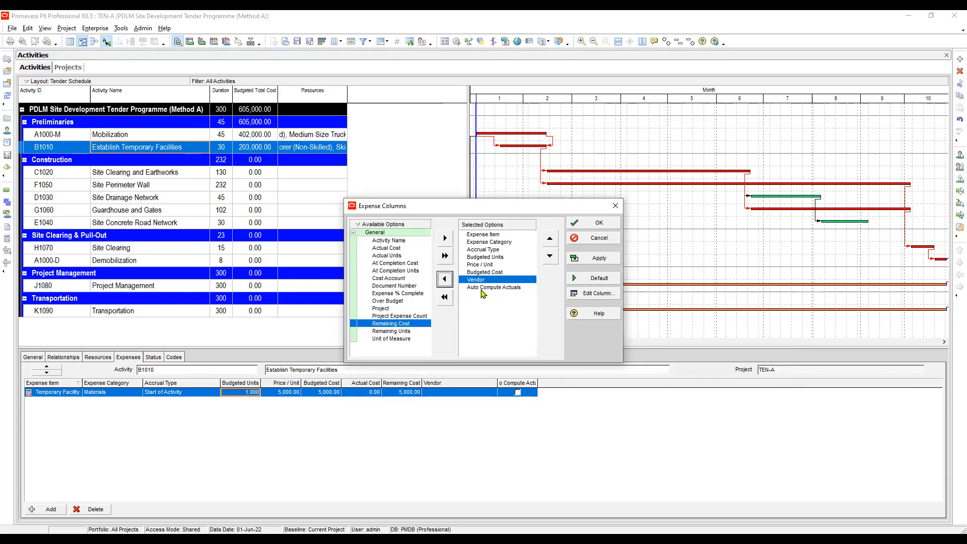
click(445, 280)
click(445, 281)
click(599, 259)
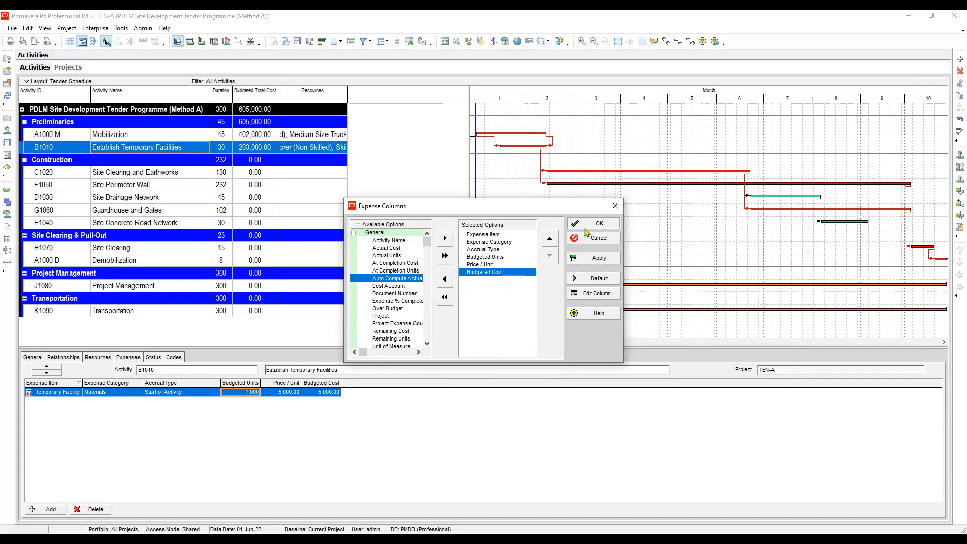
click(585, 228)
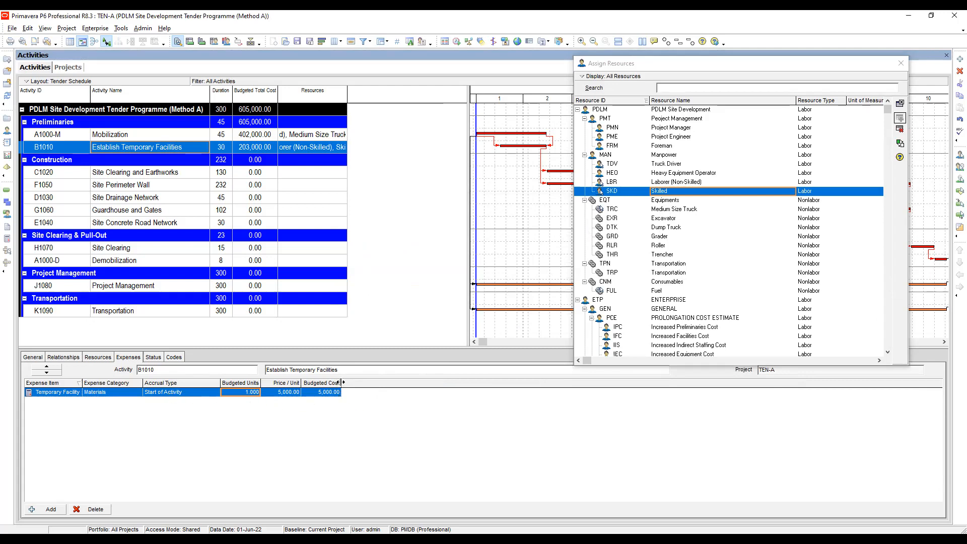
Widen the Budgeted Cost column and set the Temporary Facility expense's budgeted cost to 500,000.
drag(341, 383, 364, 383)
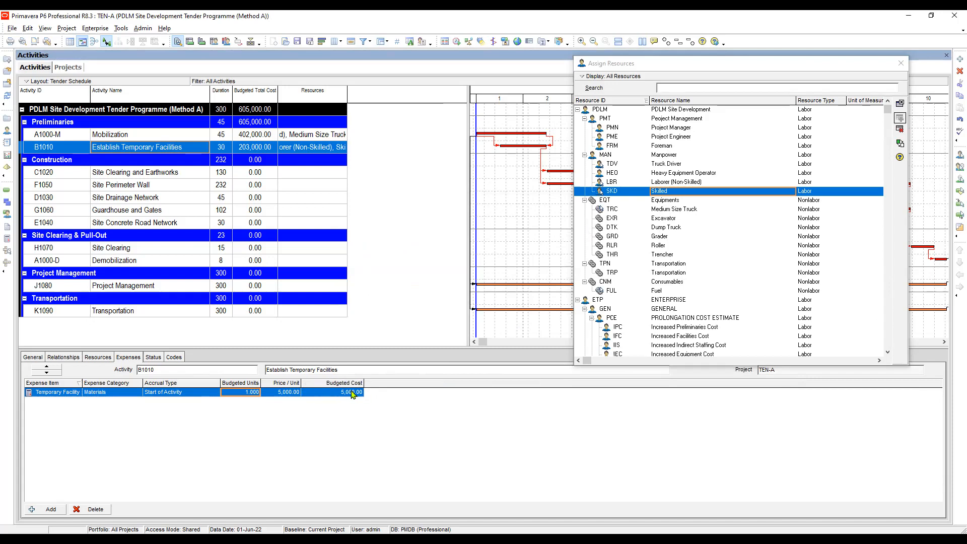
click(356, 393)
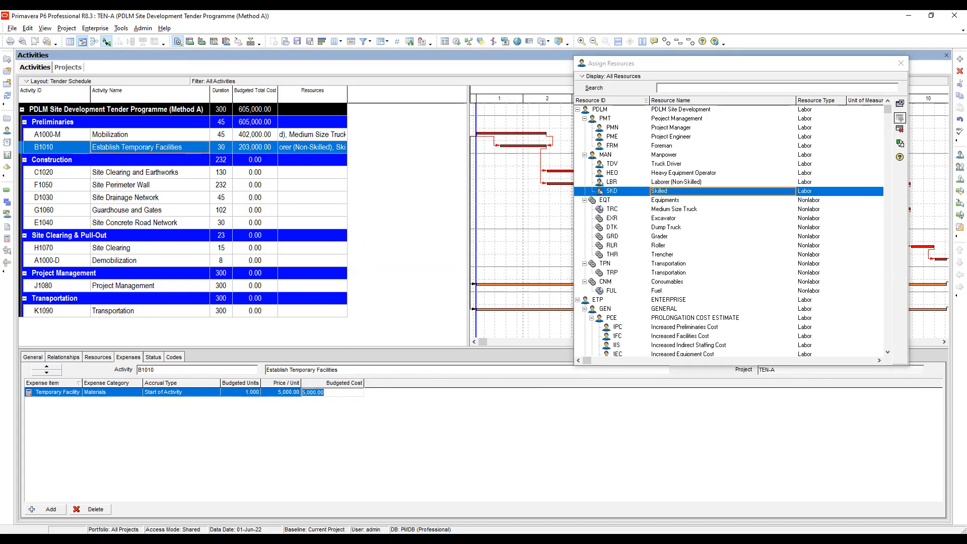
text(500000)
key(Return)
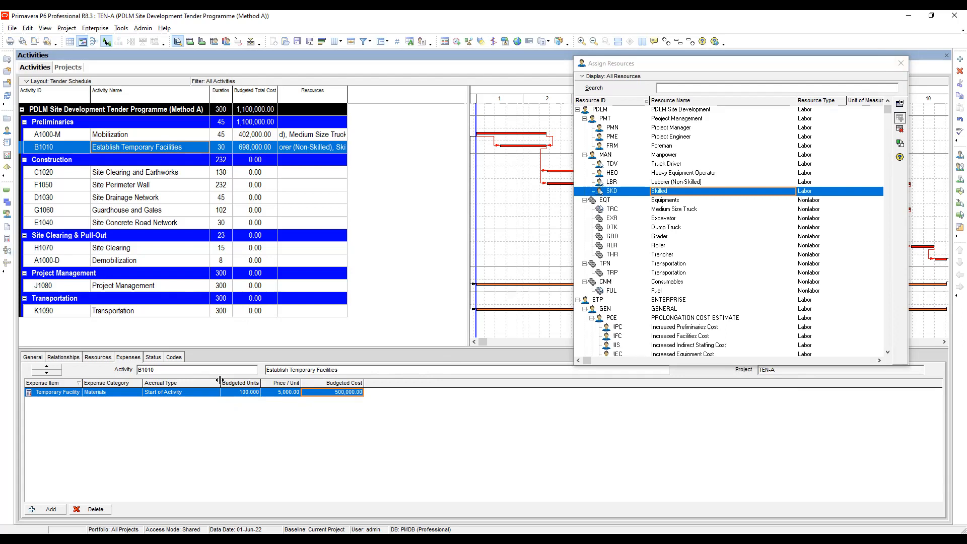
Narrow the Accrual Type and Expense Category columns and widen the Expense Item column of the expense table.
drag(220, 381, 199, 382)
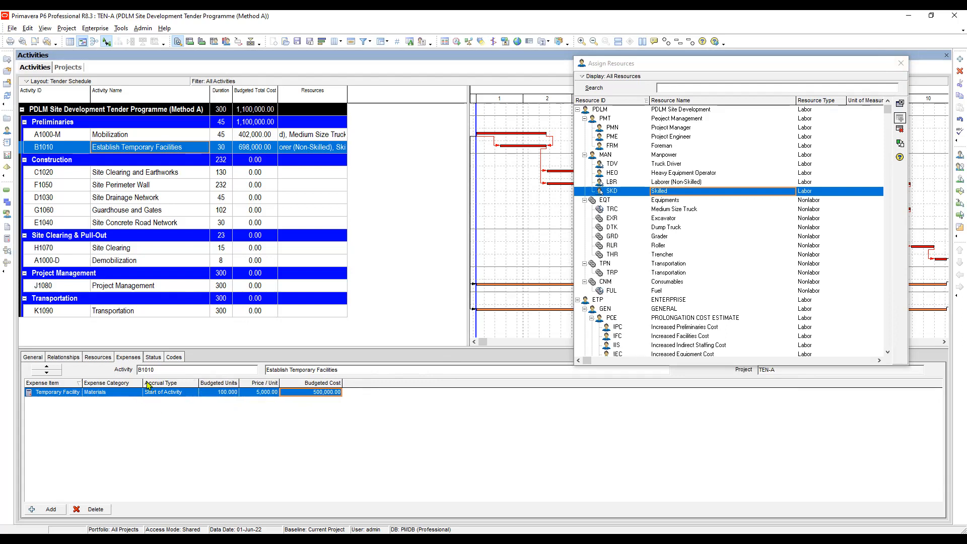
drag(143, 381, 134, 381)
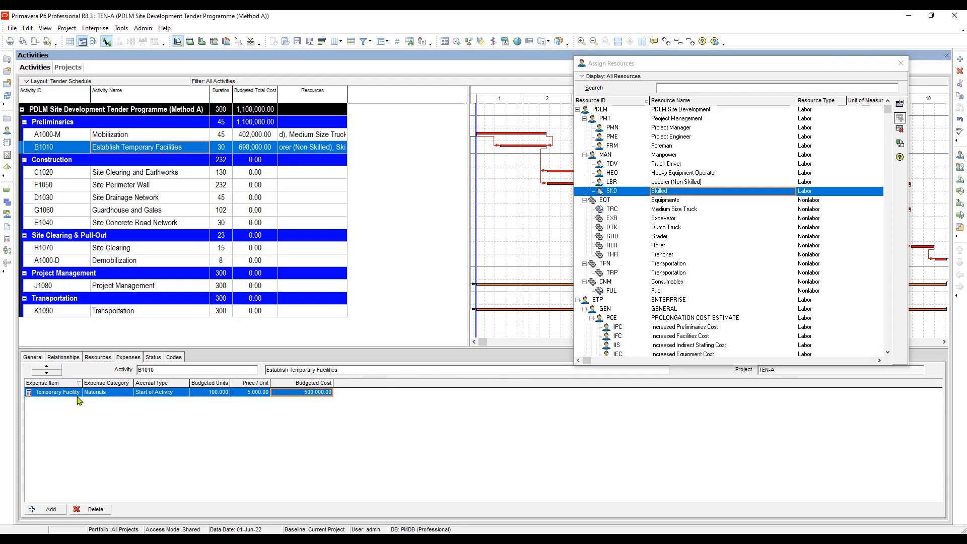
drag(82, 385, 95, 385)
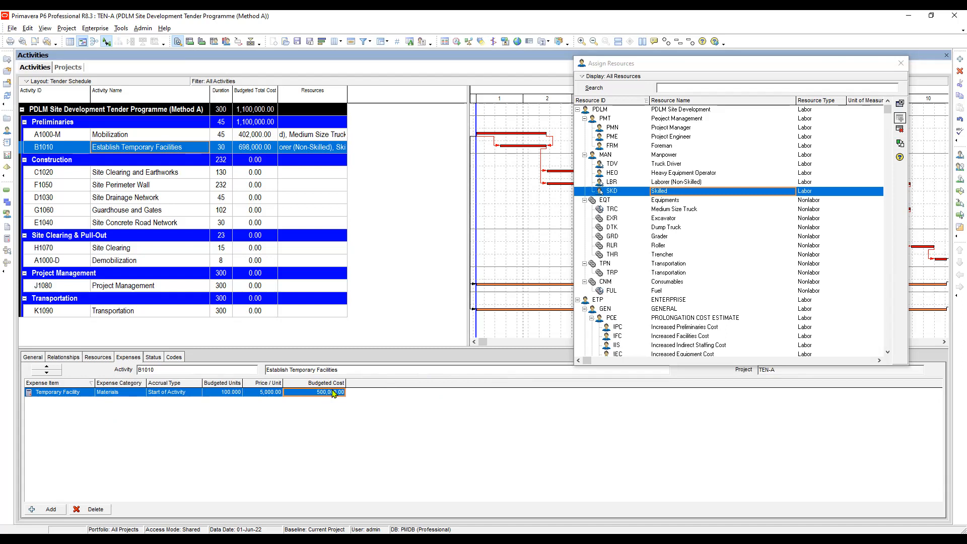
Show the resource assignments of activity C1020 Site Clearing and Earthworks and assign the Dump Truck resource to it.
click(97, 358)
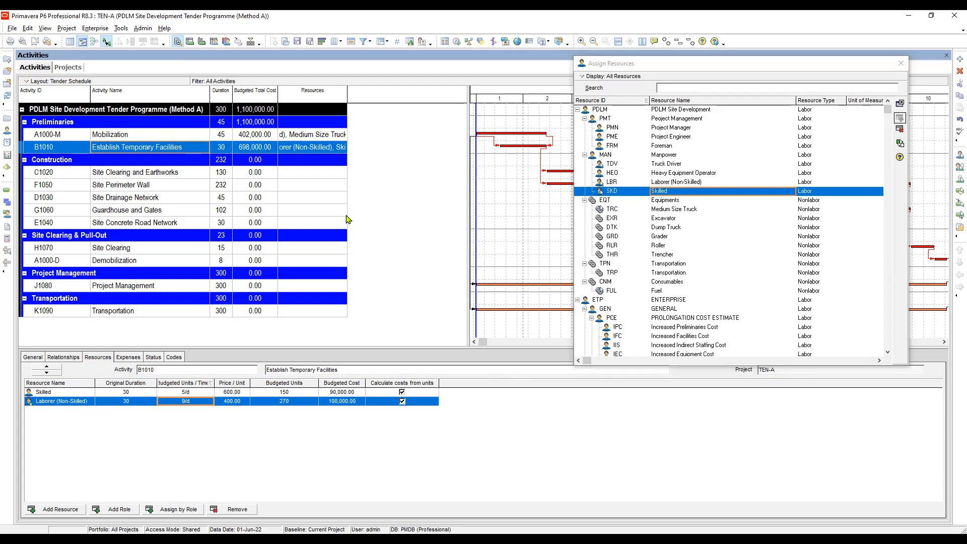
click(142, 173)
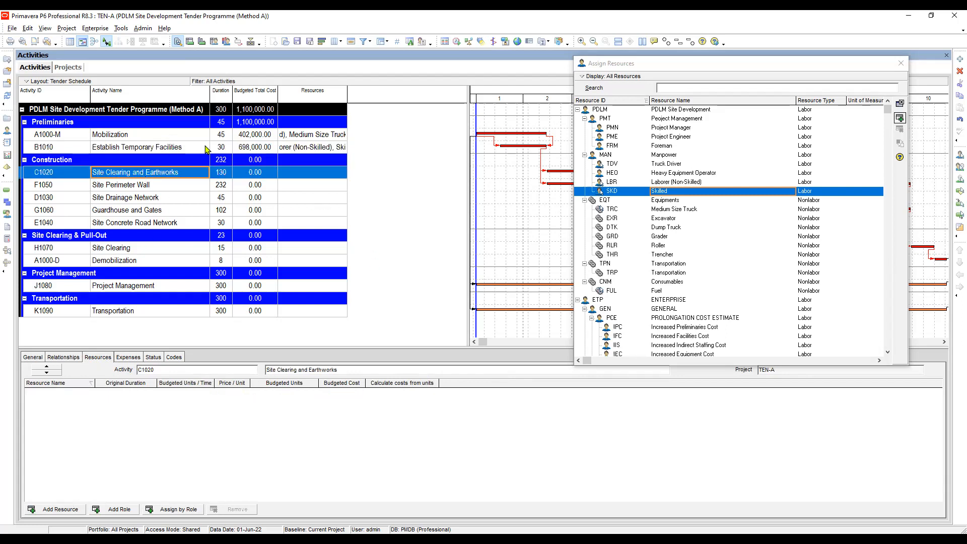
drag(467, 129, 360, 124)
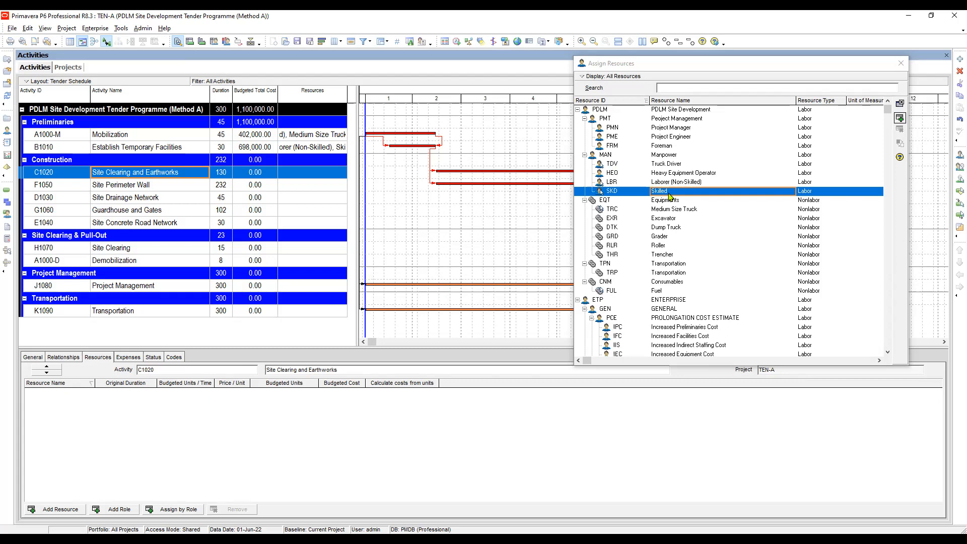
double_click(672, 228)
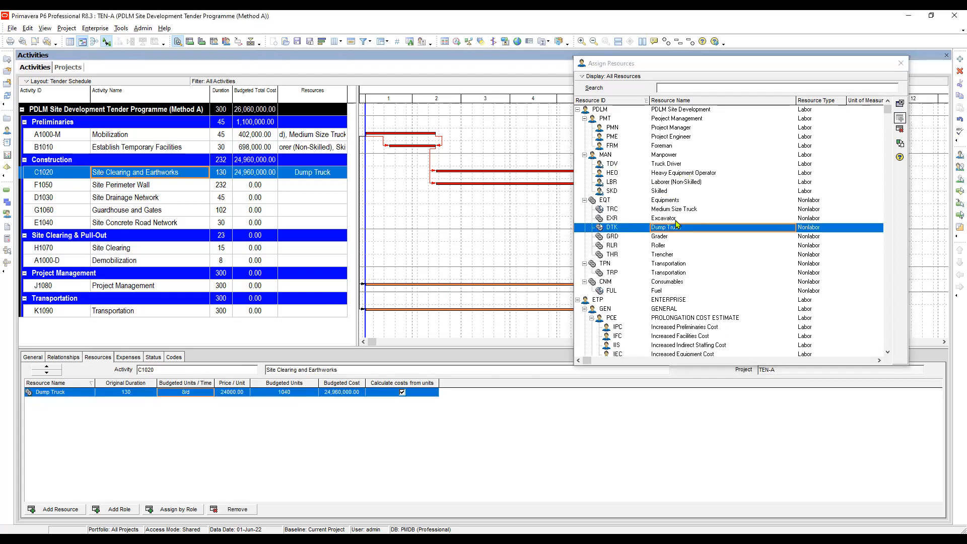
Assign the Excavator and Grader equipment resources to the Site Clearing and Earthworks activity.
click(681, 174)
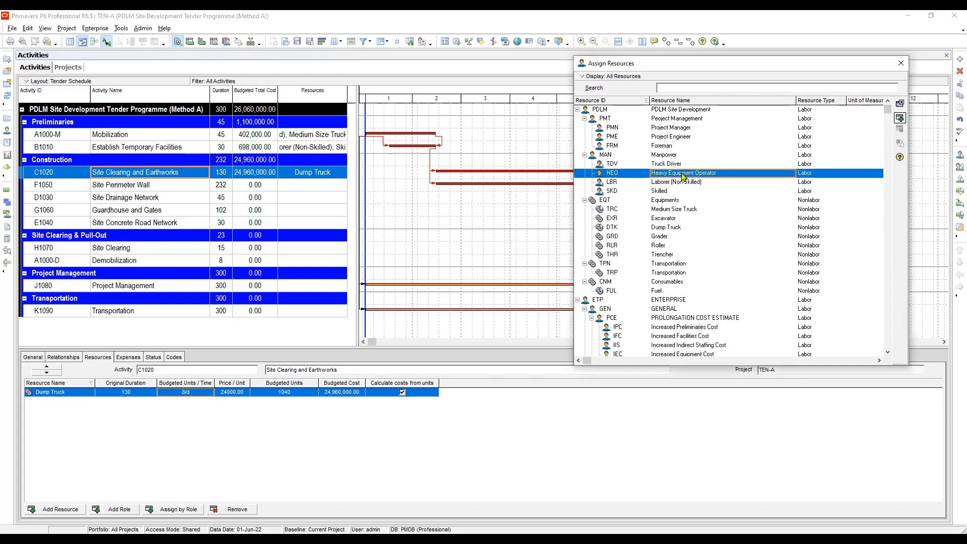
click(673, 203)
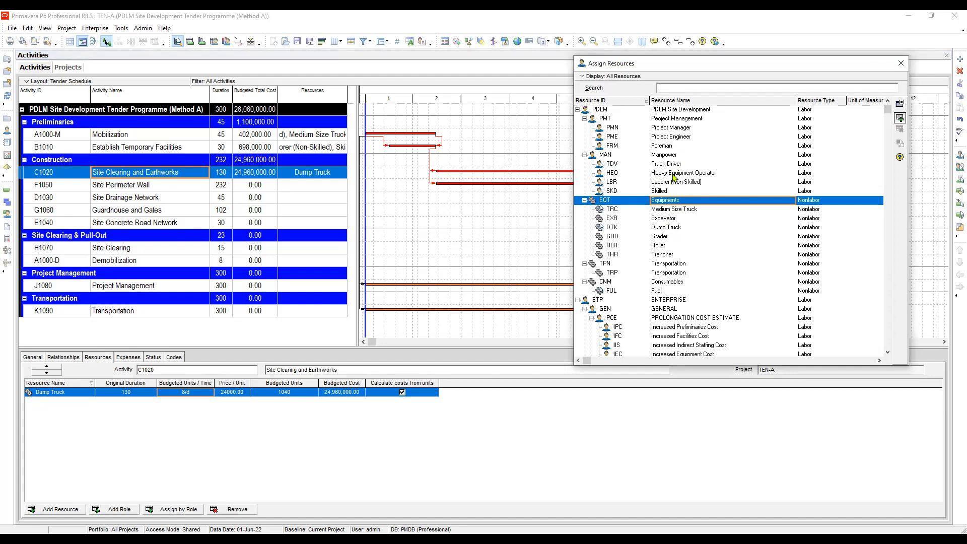
click(675, 176)
click(666, 220)
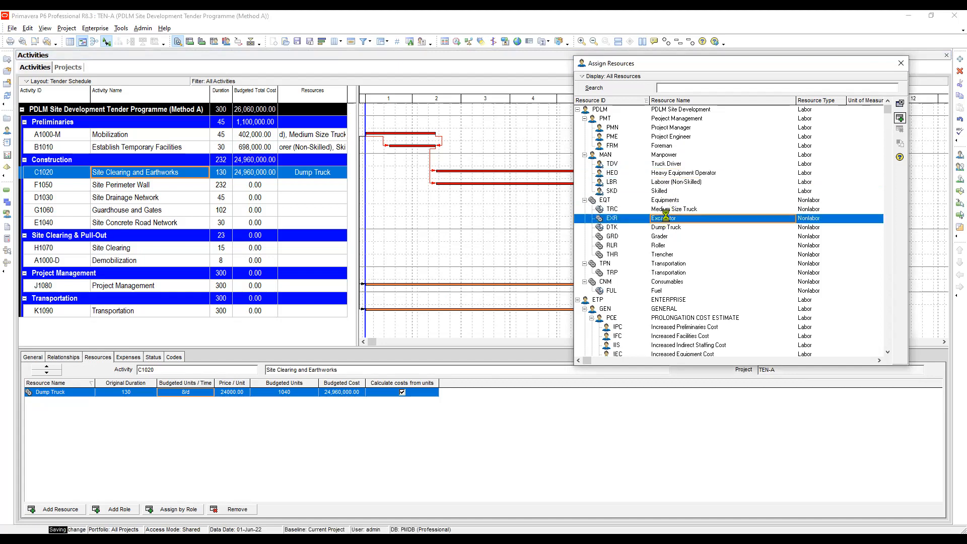
double_click(667, 220)
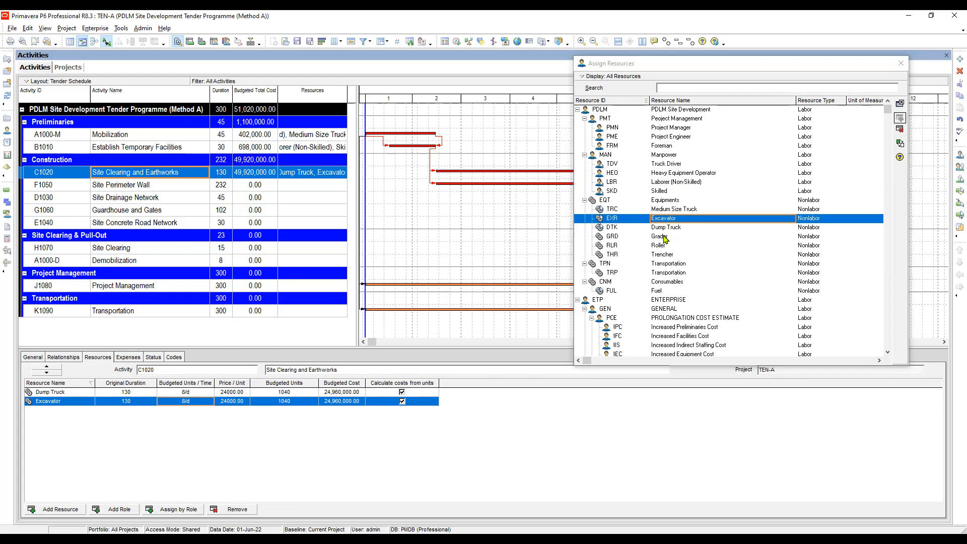
double_click(662, 235)
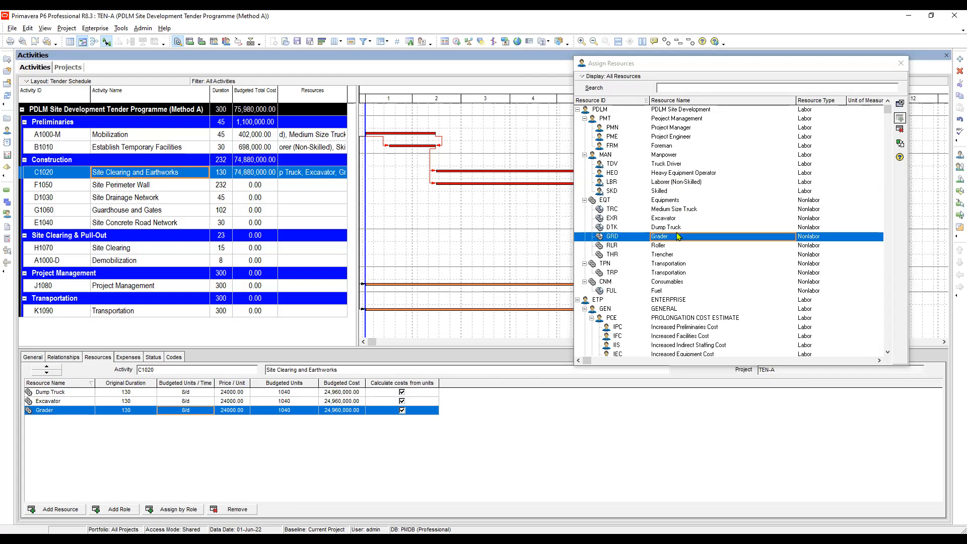
Assign the Heavy Equipment Operator, Laborer (Non-Skilled), Roller and Skilled resources to Site Clearing and Earthworks.
click(700, 175)
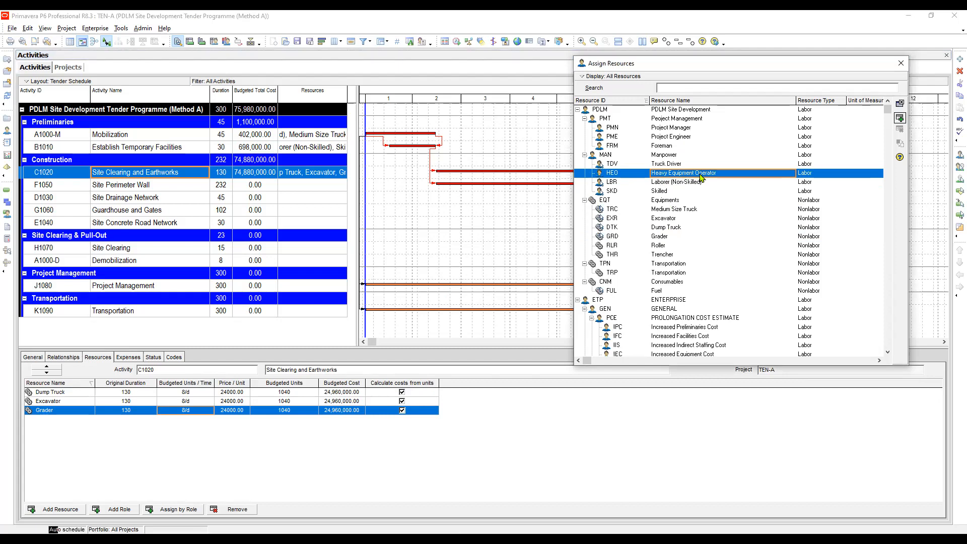
double_click(700, 177)
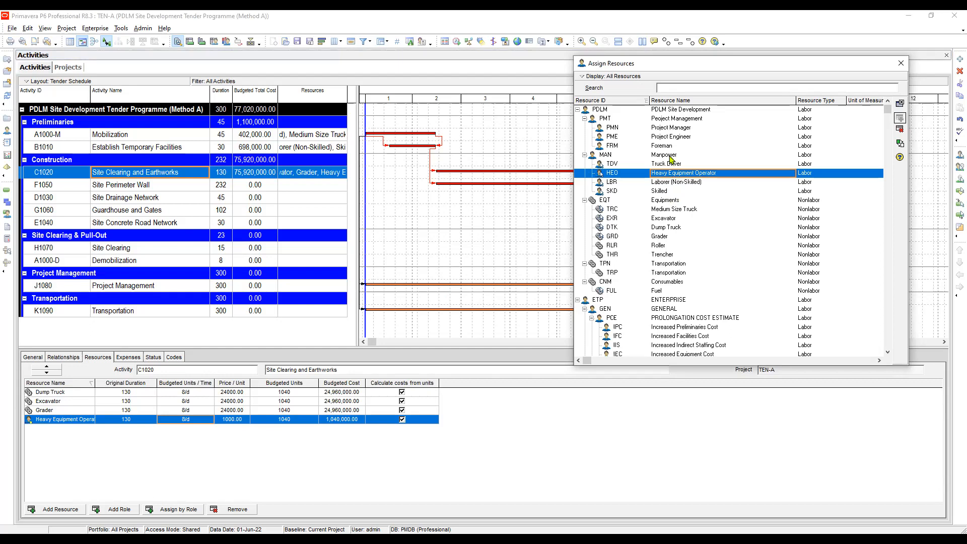
click(674, 139)
click(676, 183)
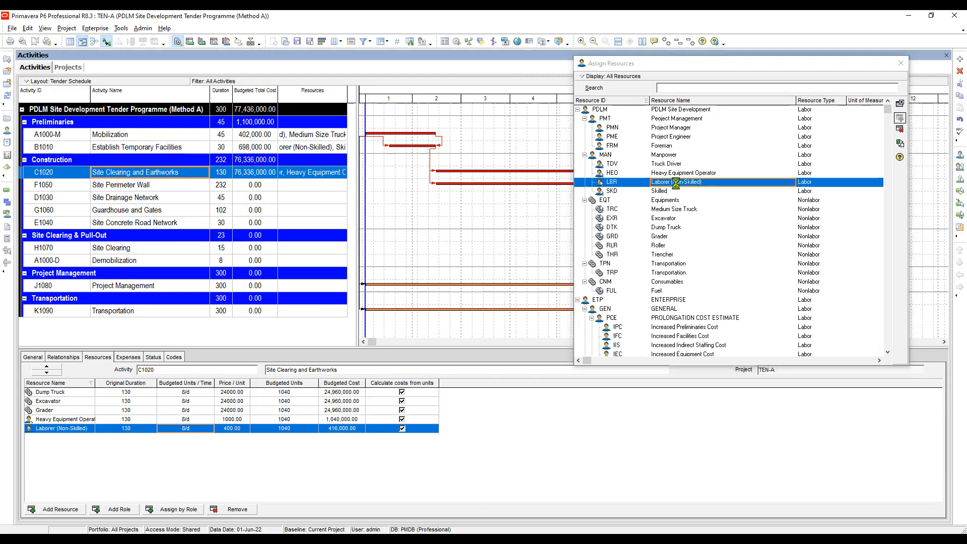
double_click(664, 246)
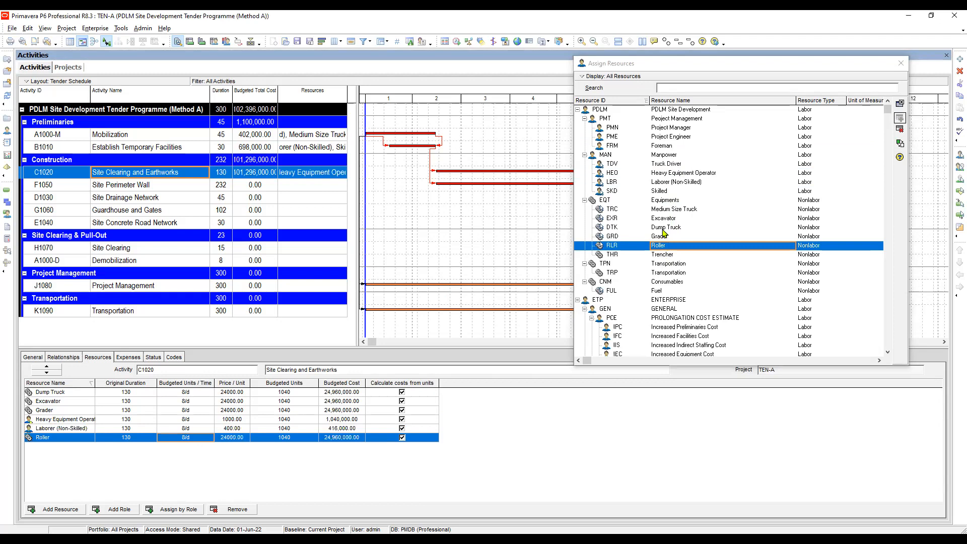
double_click(661, 191)
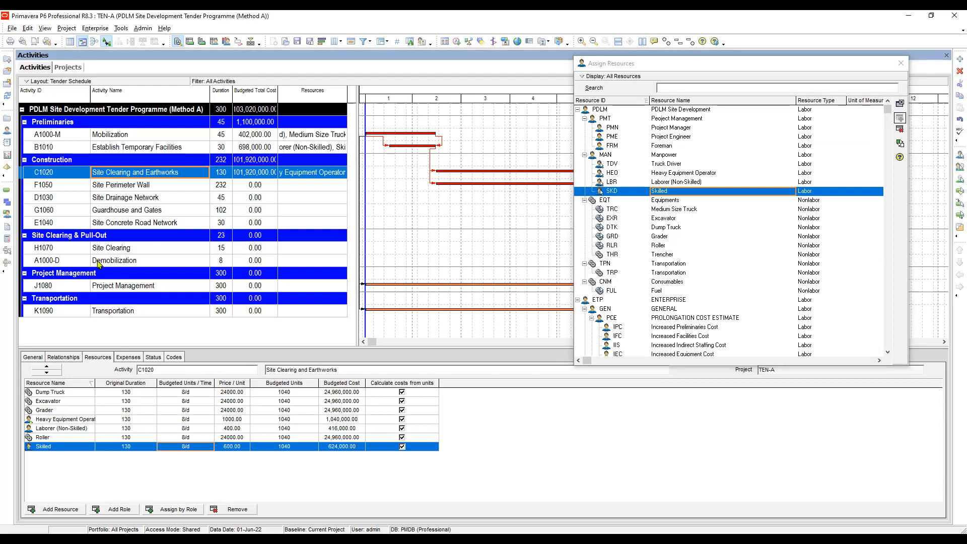
Review each resource assigned to Site Clearing and Earthworks, from Dump Truck through Skilled.
click(59, 393)
click(60, 403)
click(58, 411)
click(61, 421)
click(57, 429)
click(54, 438)
click(55, 446)
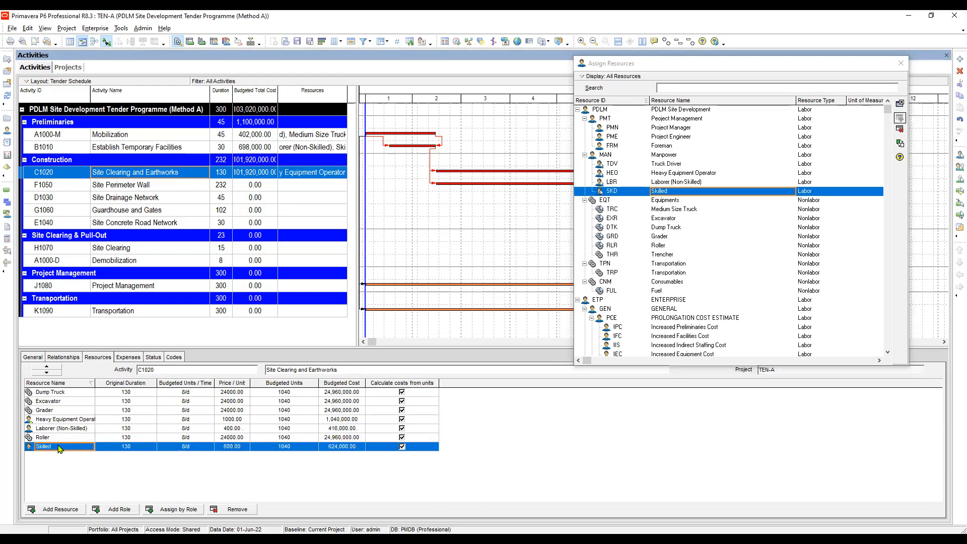
Set the original duration of the Dump Truck assignment on Site Clearing and Earthworks to 90 days.
click(134, 393)
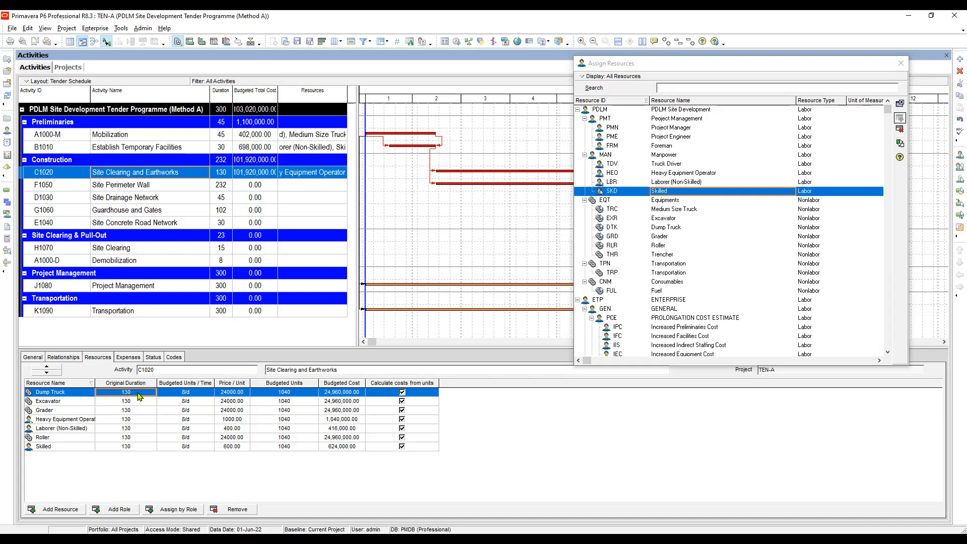
click(140, 395)
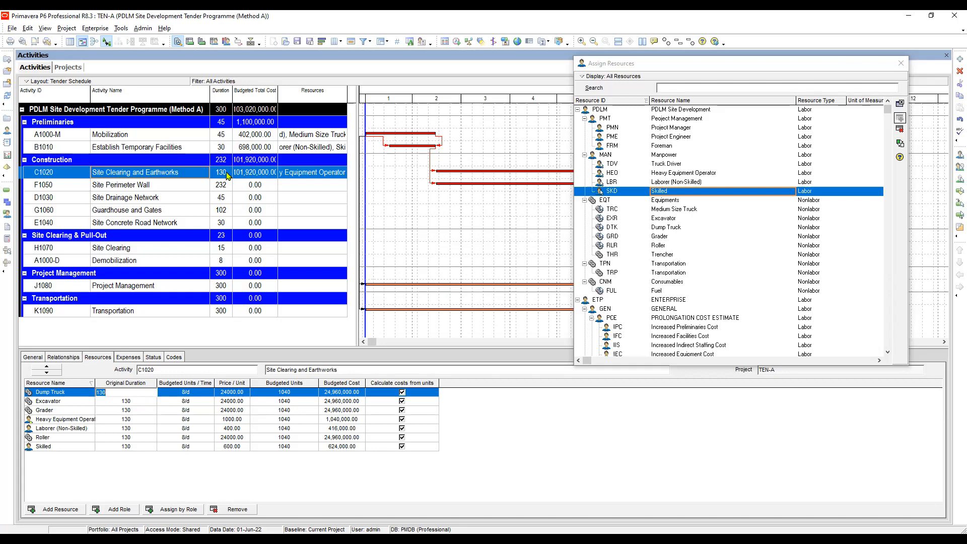
click(133, 403)
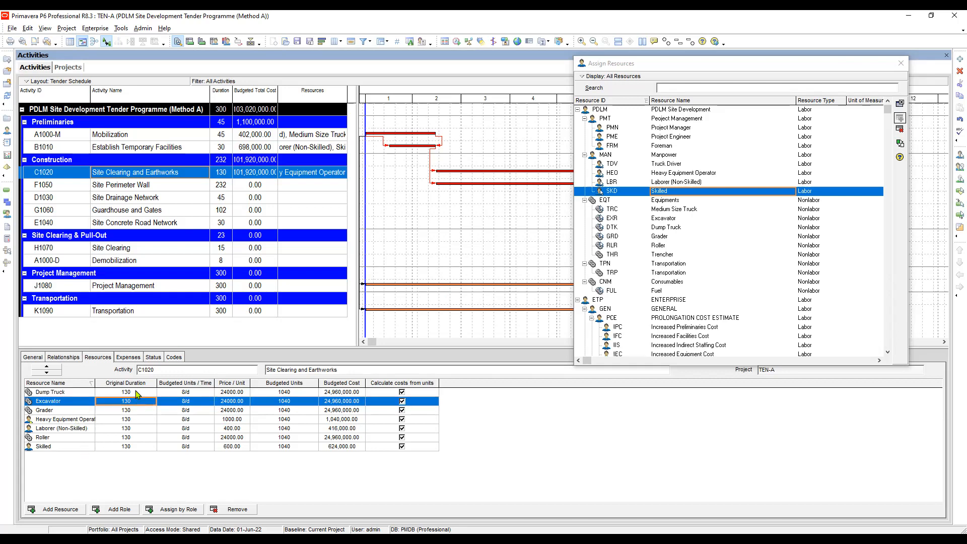
click(136, 392)
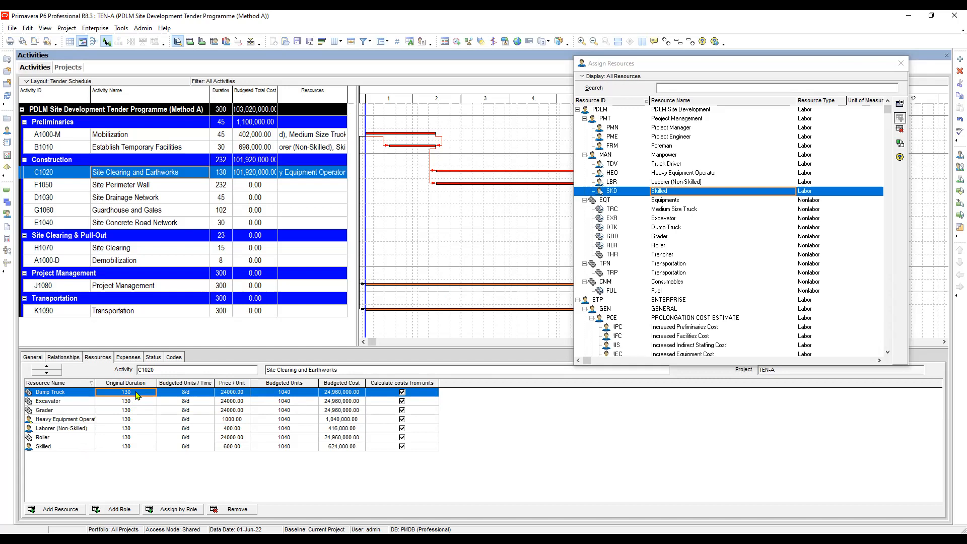
click(133, 401)
click(136, 393)
click(146, 392)
text(90)
key(Return)
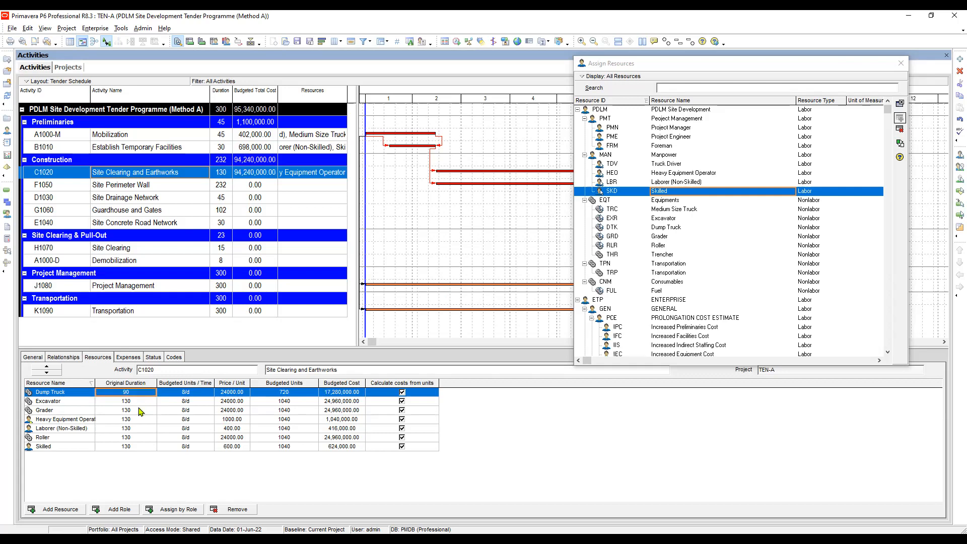
Set the original duration of the Excavator and Grader assignments on Site Clearing and Earthworks to 90 days each.
click(139, 405)
text(90)
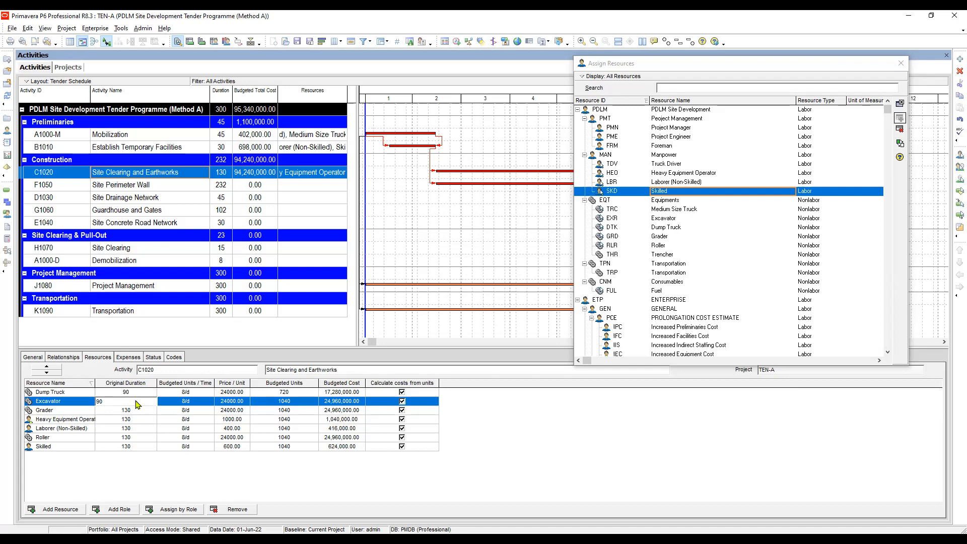
key(Return)
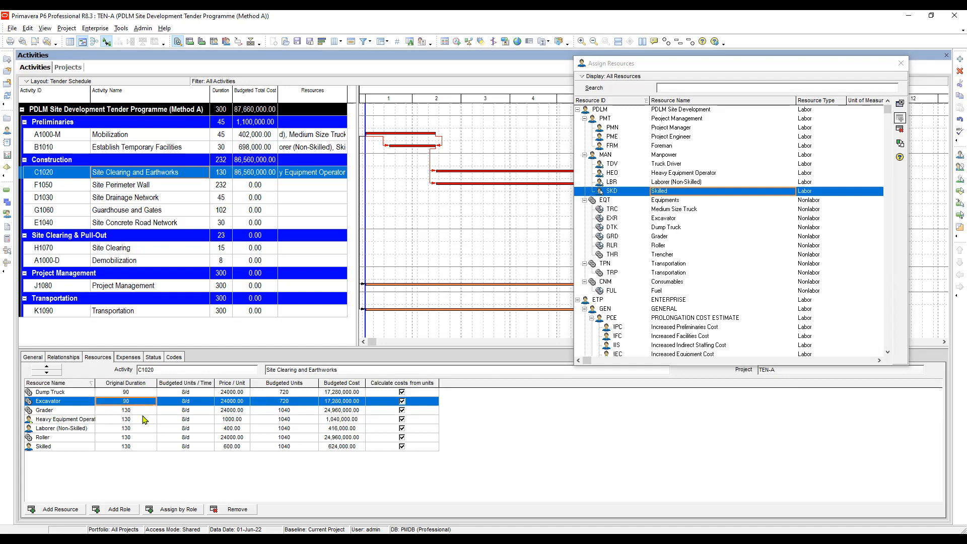
click(140, 410)
text(90)
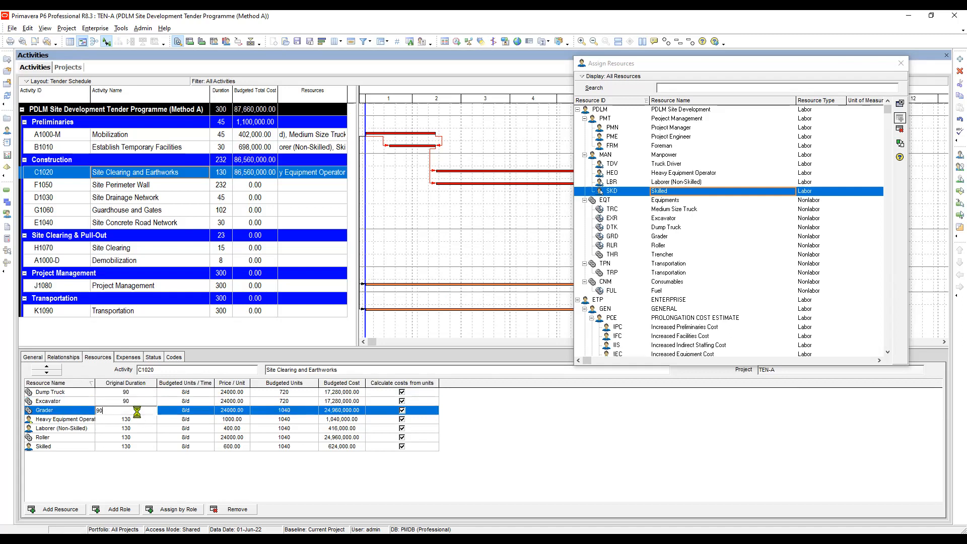
key(Return)
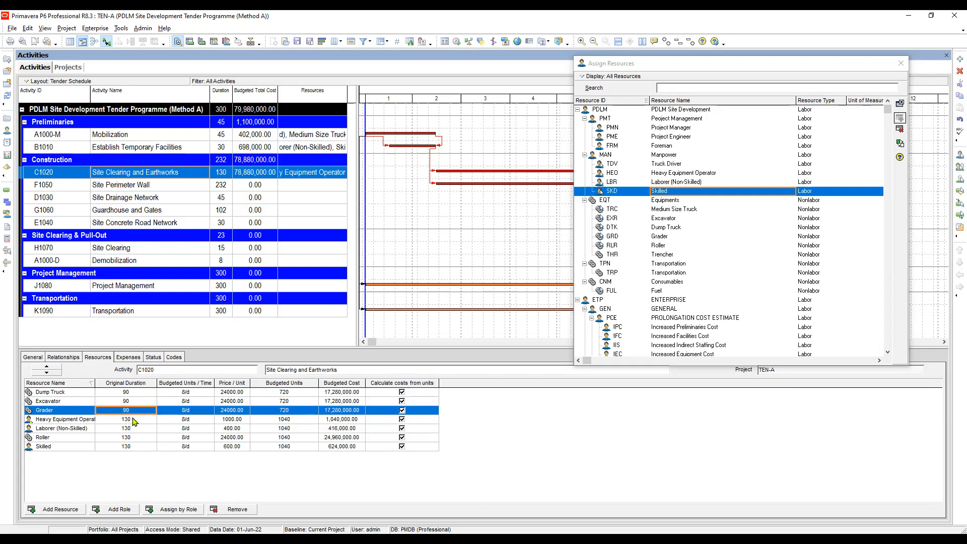
Widen the resource name column of the assignment table enough to fit Heavy Equipment Operator in full.
click(134, 421)
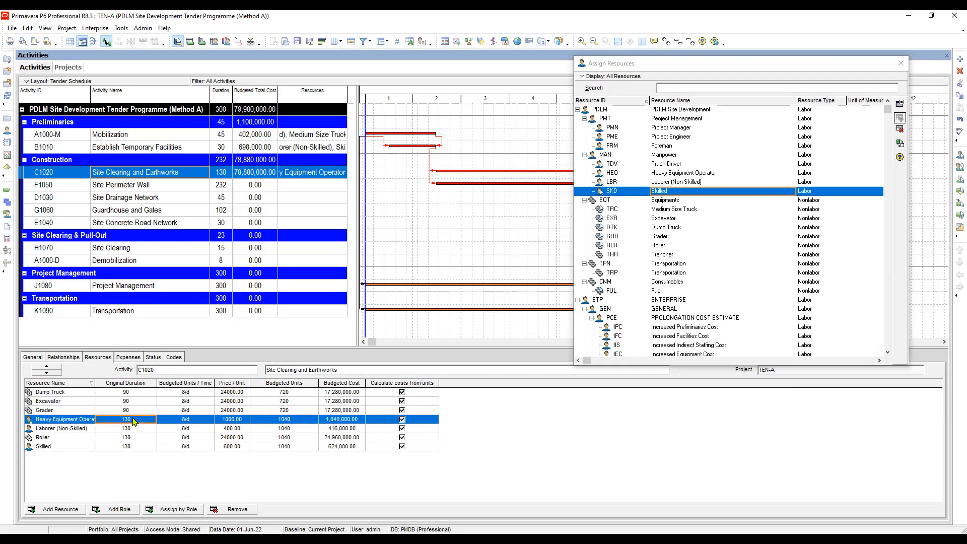
click(136, 430)
mouse_move(94, 384)
mouse_down()
mouse_move(122, 385)
mouse_move(106, 388)
mouse_up()
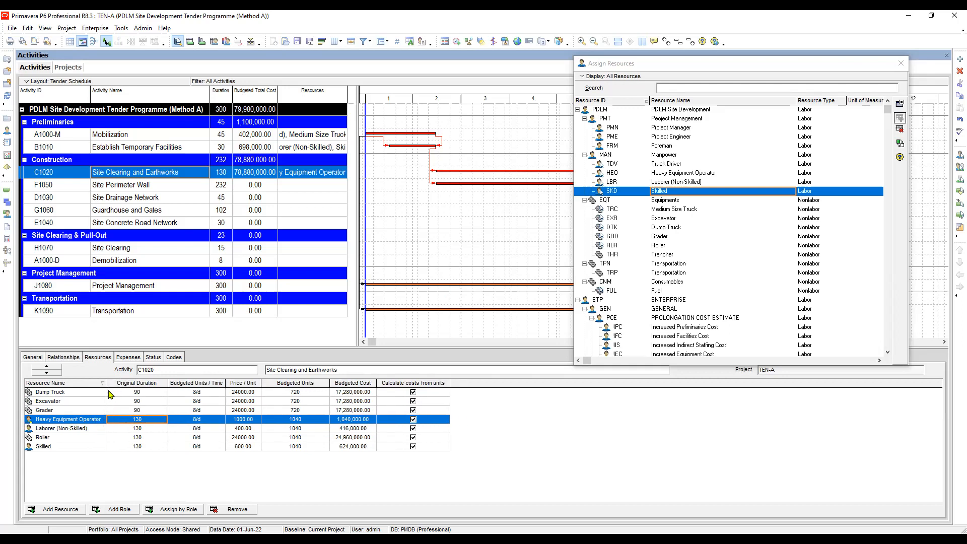
Set the original duration of the Roller assignment on Site Clearing and Earthworks to 85 days.
click(141, 428)
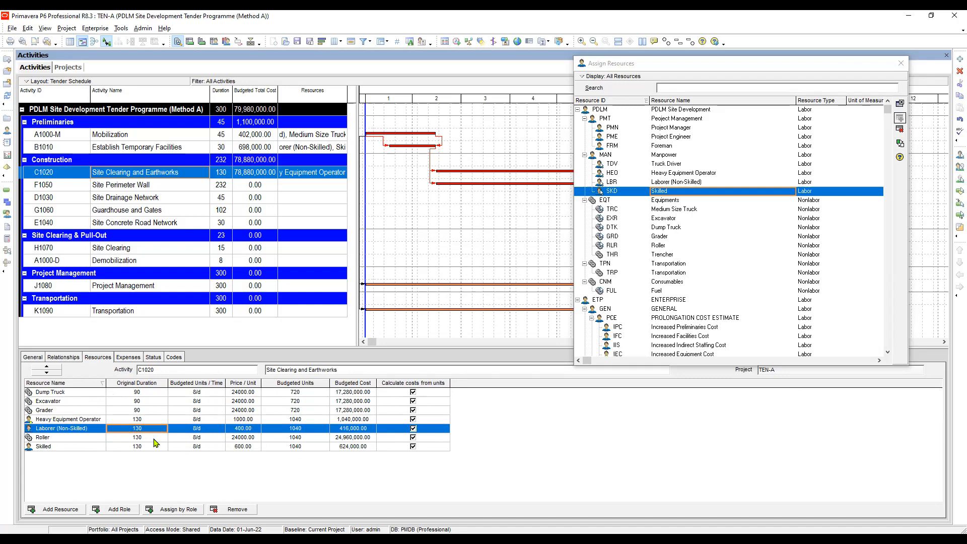
click(147, 439)
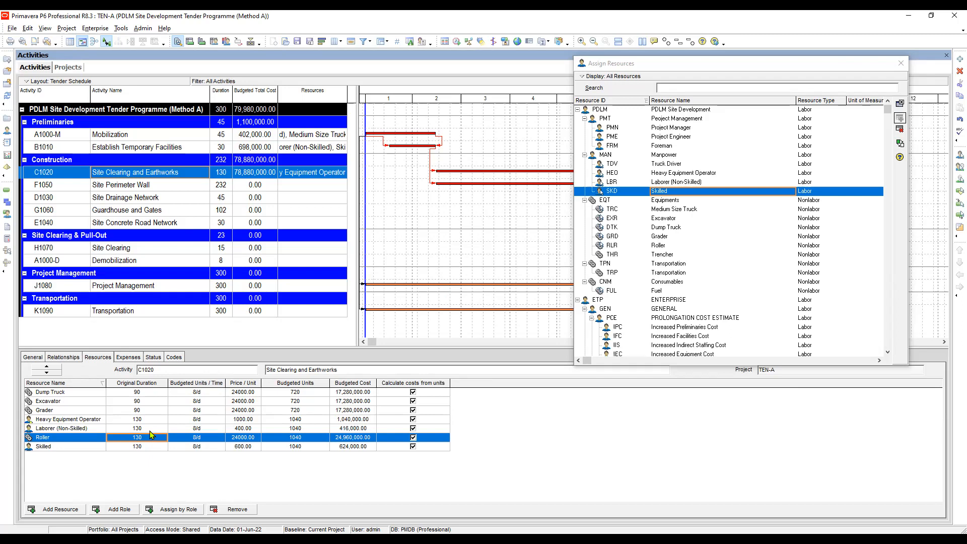
click(147, 437)
text(85)
key(Return)
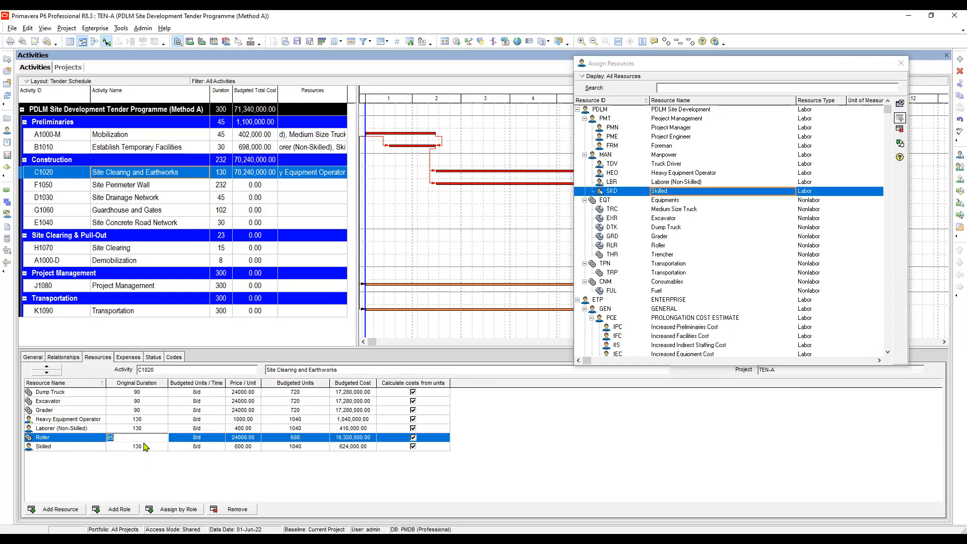
Check the original duration of each Site Clearing and Earthworks assignment, from Skilled back up to Dump Truck.
click(145, 449)
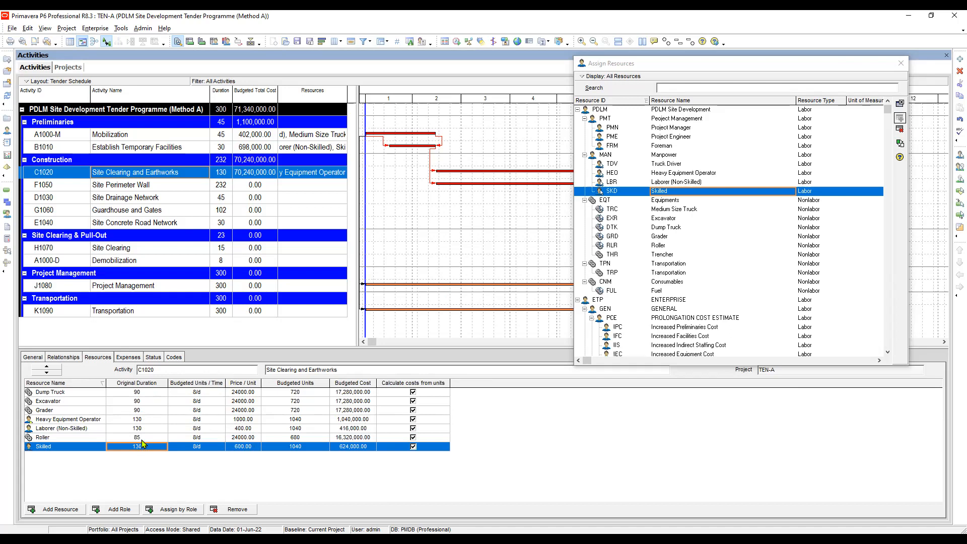
click(143, 438)
click(146, 430)
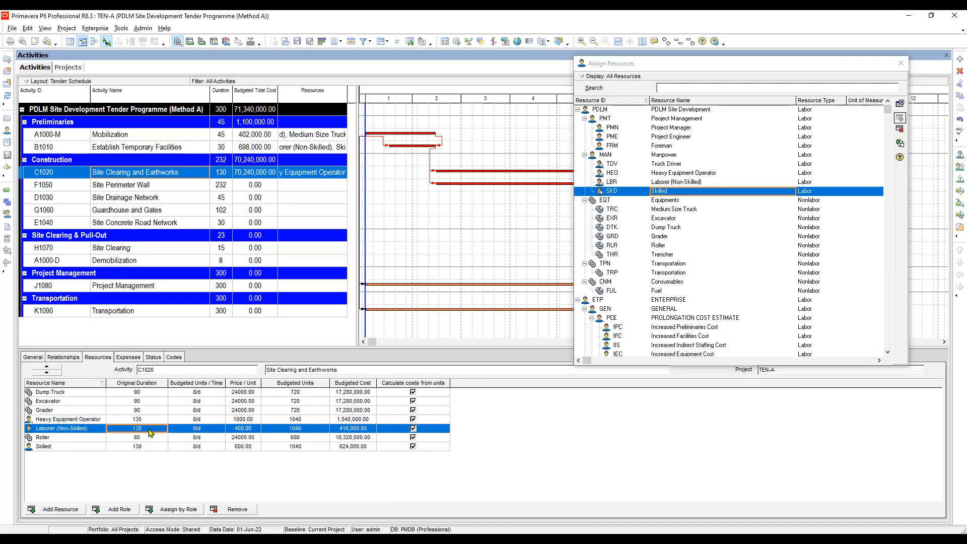
click(146, 421)
click(146, 411)
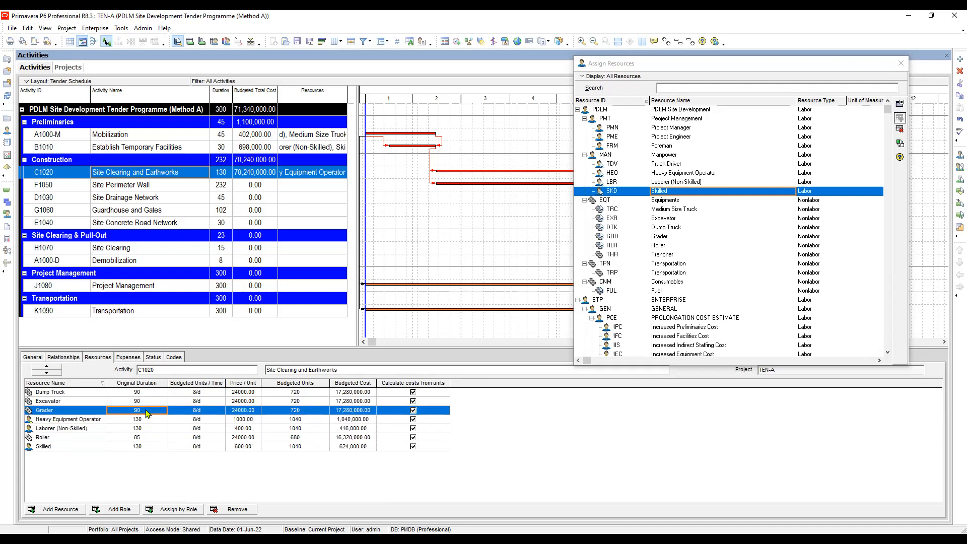
click(146, 402)
click(147, 394)
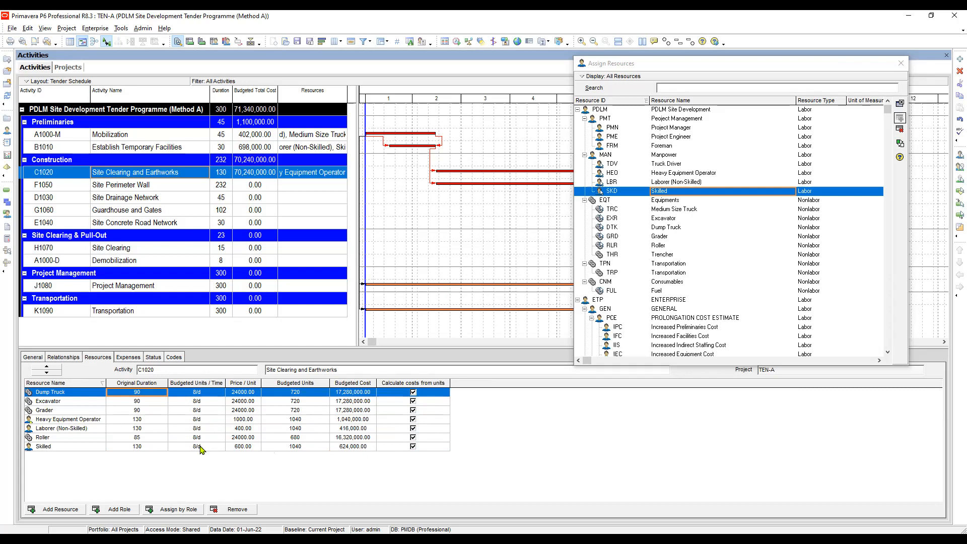
Set the budgeted units per time of the Dump Truck, Excavator and Grader assignments to 1/d each.
click(207, 393)
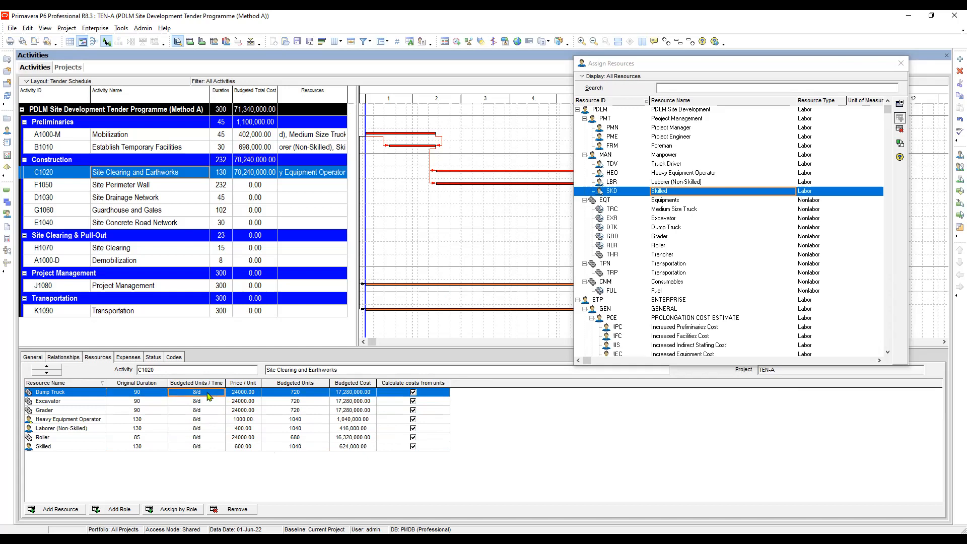
click(207, 392)
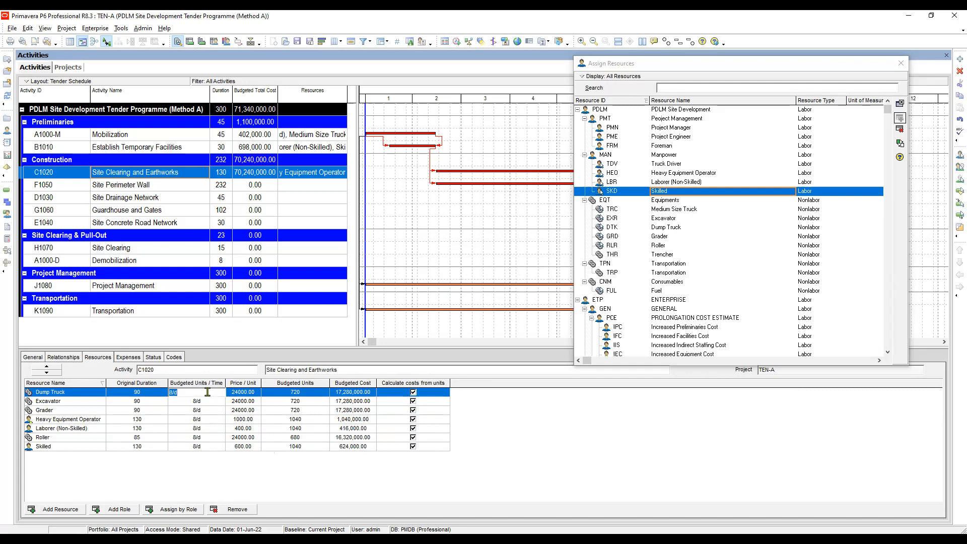
text(1)
key(Down)
text(1)
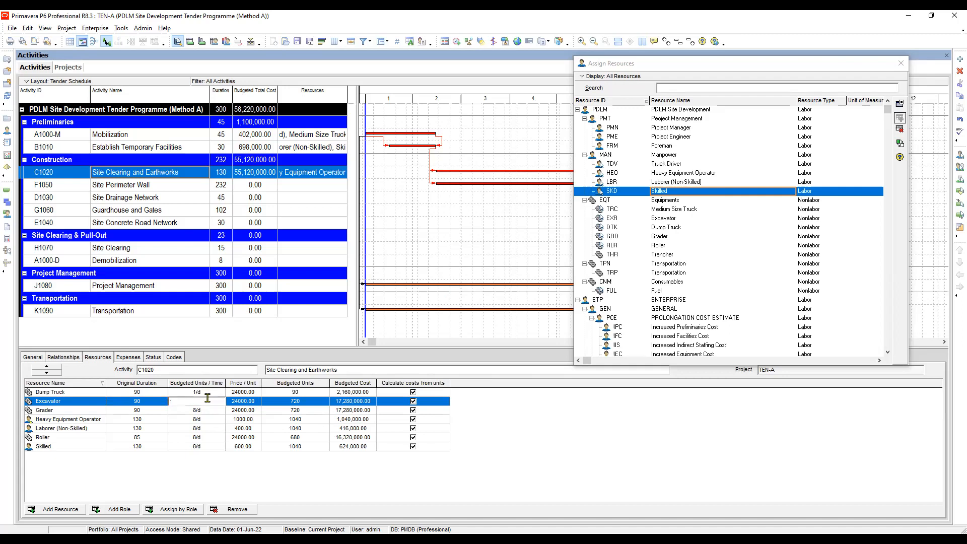
key(Down)
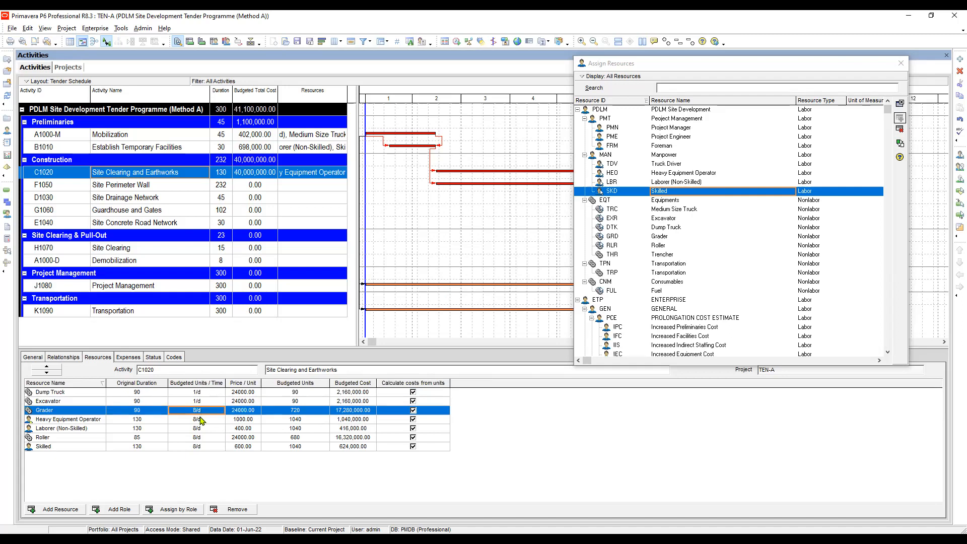
text(1)
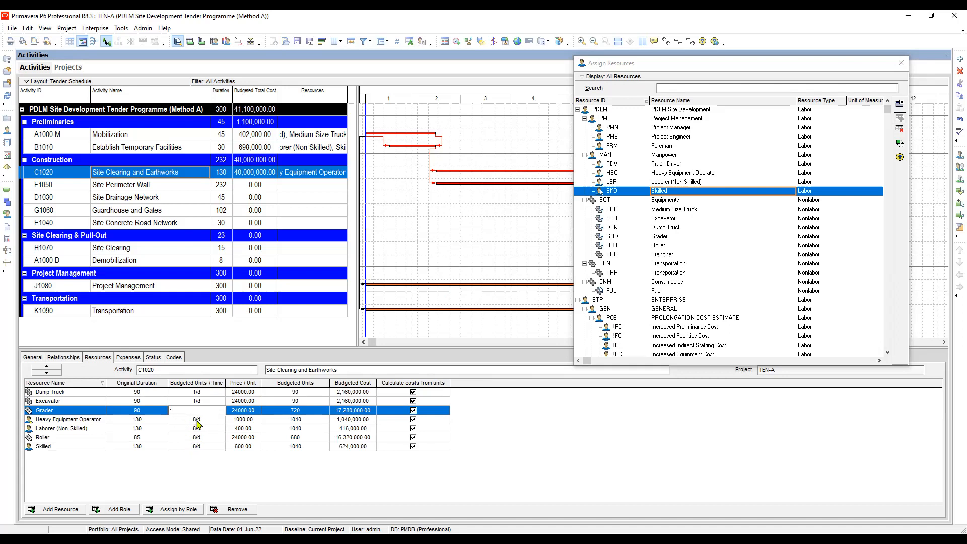
key(Down)
Set the budgeted units per time of the Heavy Equipment Operator assignment to 3/d.
text(3)
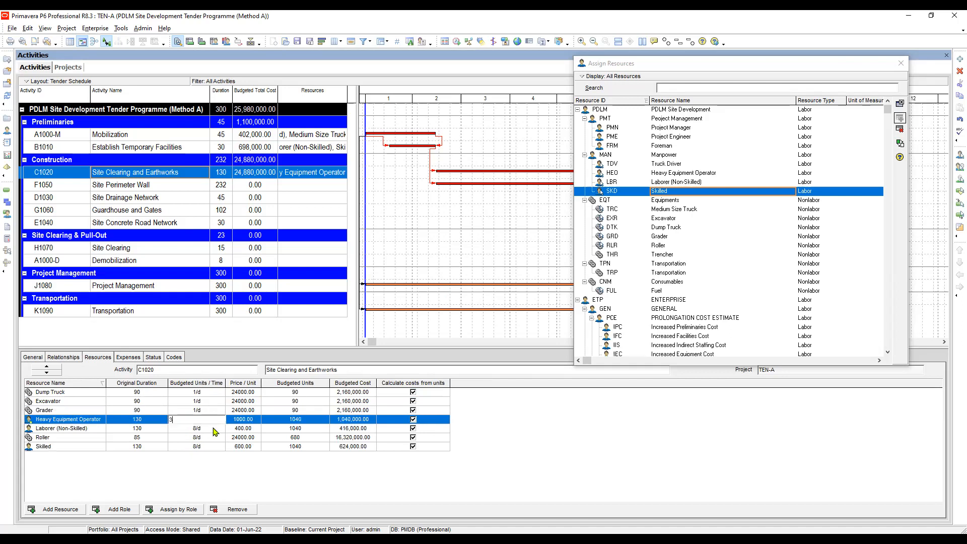
key(Down)
click(210, 421)
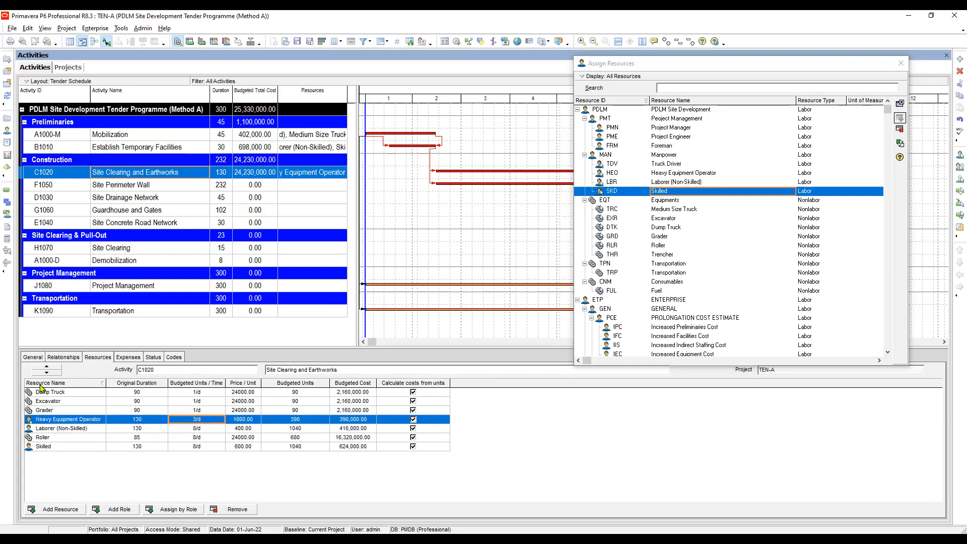
Compare the Dump Truck, Excavator and Grader assignments with the Heavy Equipment Operator's duration and budgeted units per time.
click(57, 392)
click(57, 401)
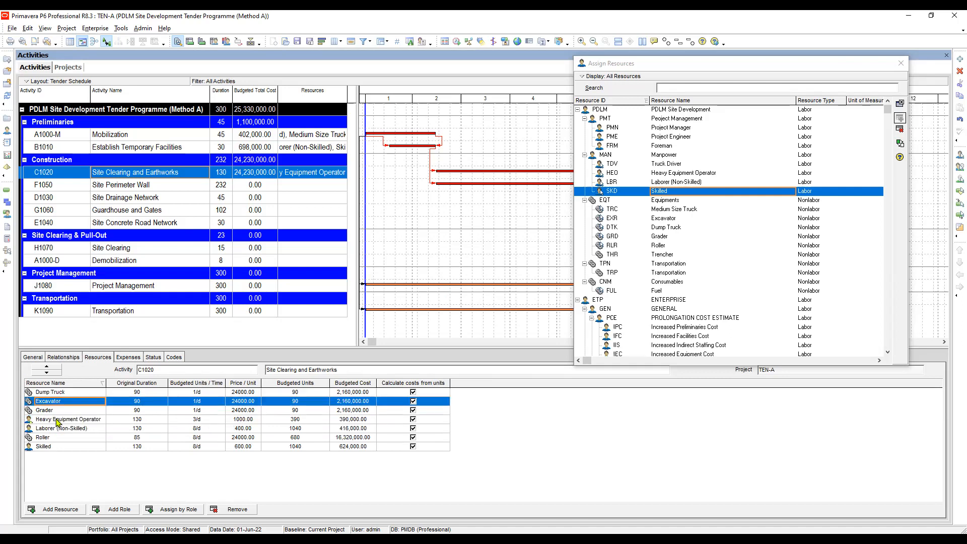
click(59, 409)
click(79, 422)
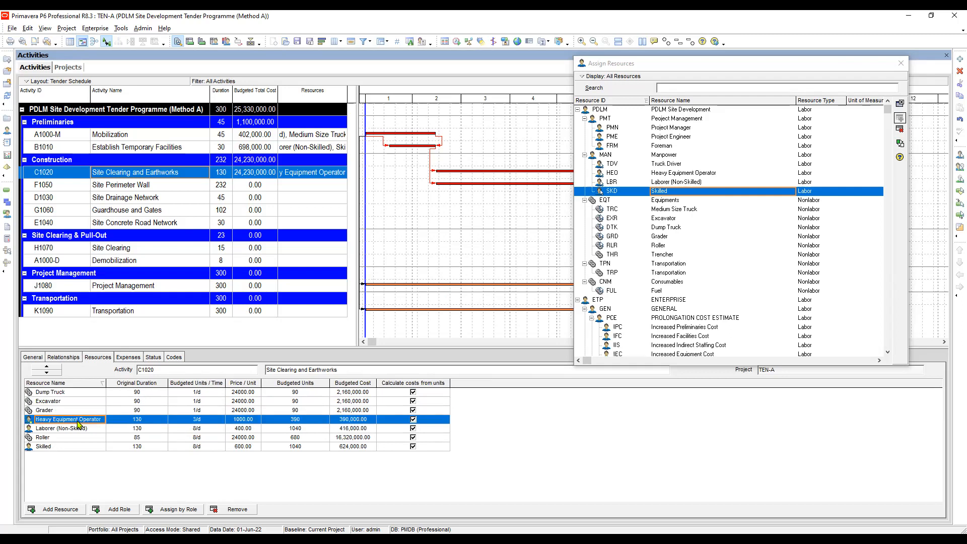
click(137, 411)
click(146, 422)
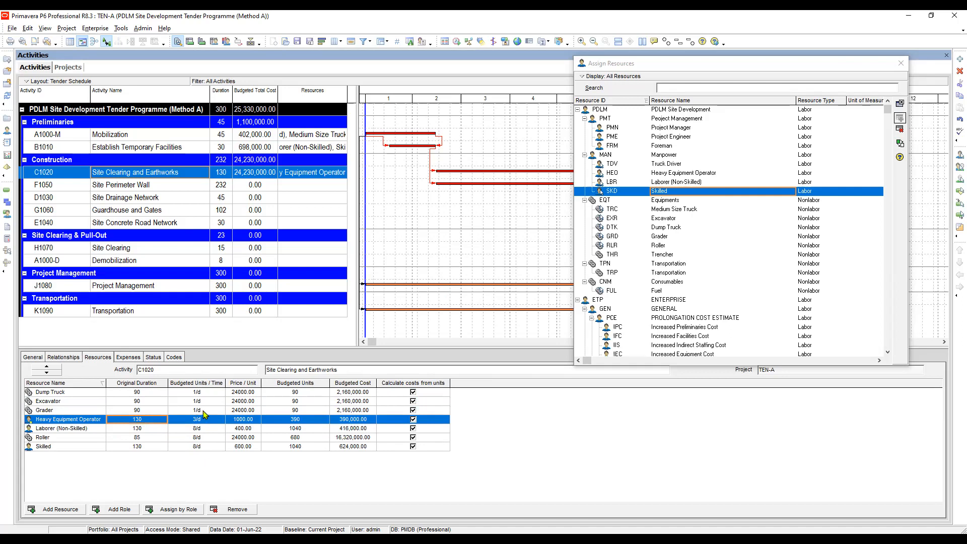
click(203, 419)
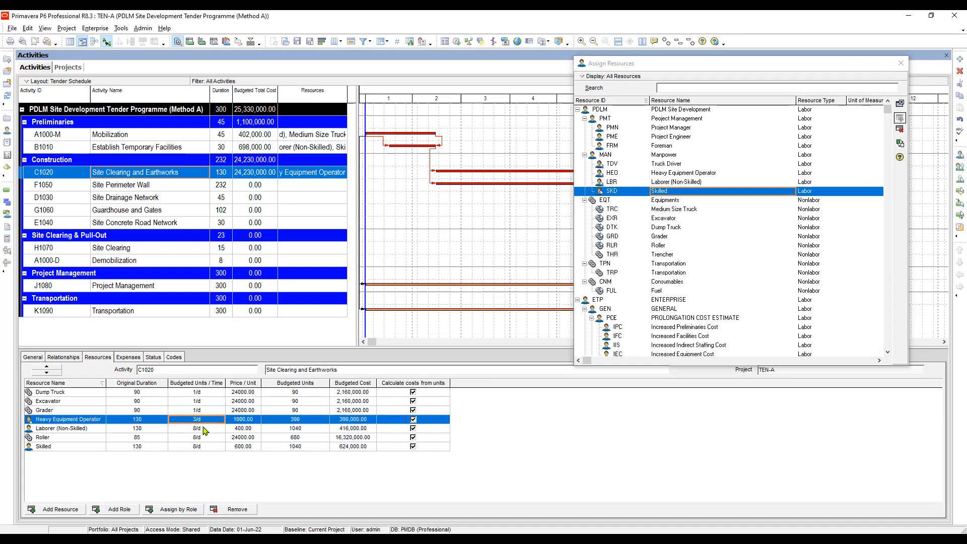
Set the budgeted units per time to 5/d for Laborer (Non-Skilled) and 1/d for Roller.
click(205, 428)
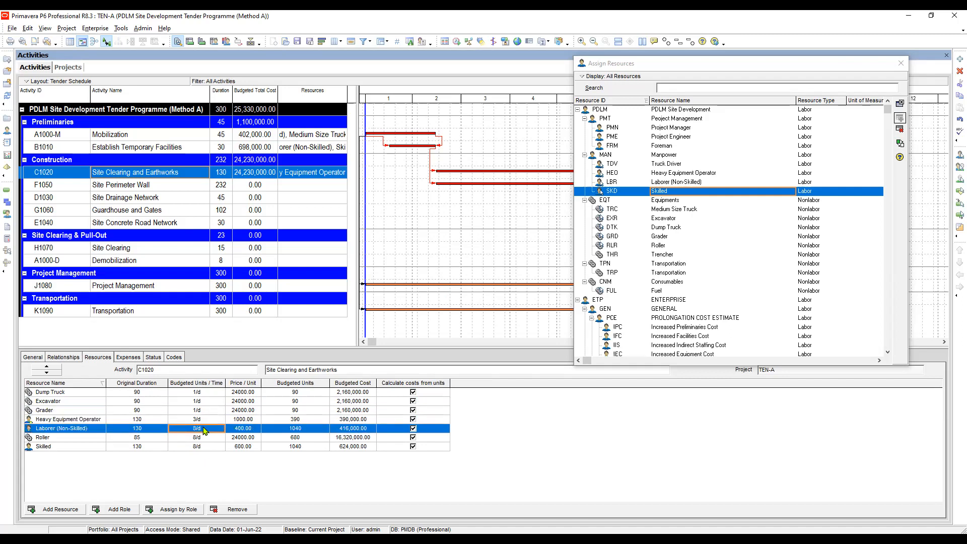
text(5)
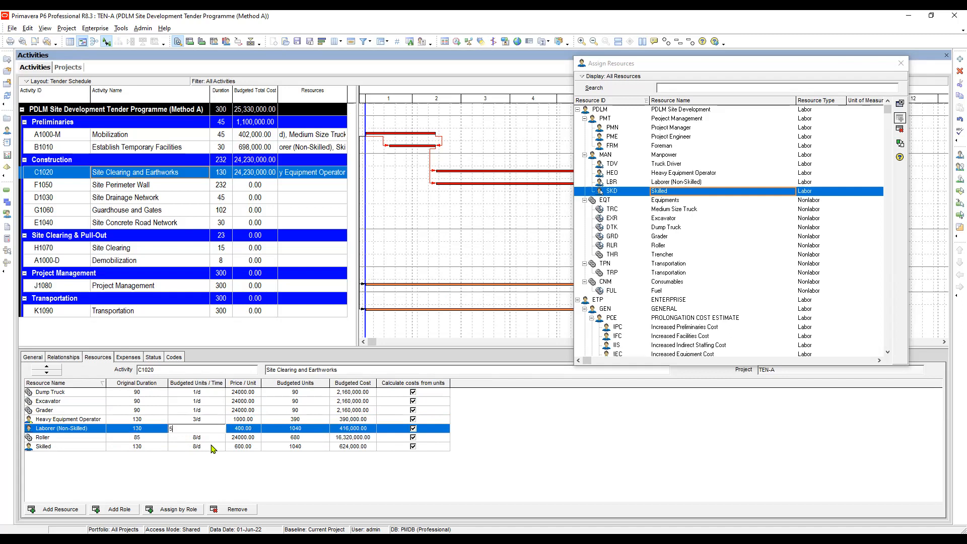
click(210, 441)
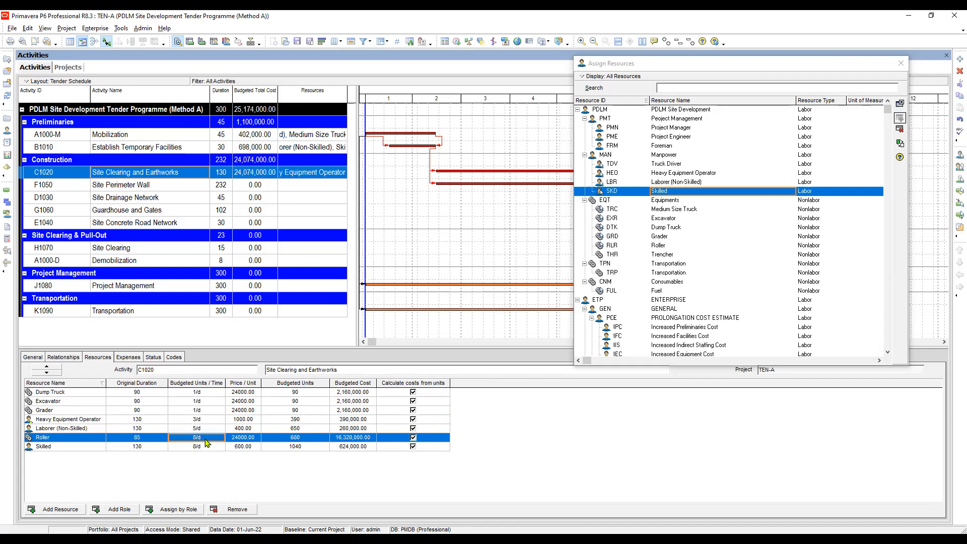
click(212, 439)
text(1)
key(Return)
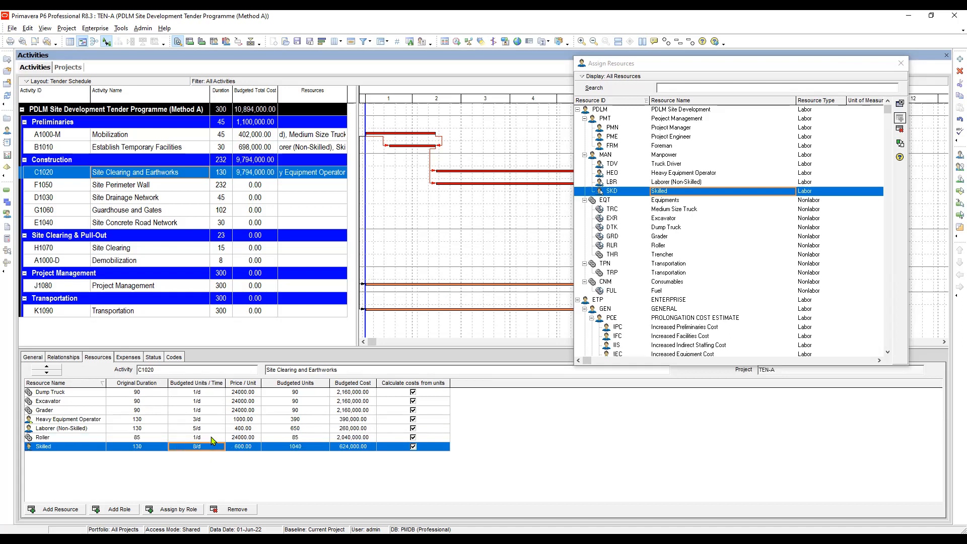
Set the budgeted units per time of the Skilled assignment on Site Clearing and Earthworks to 5/d.
text(5)
click(204, 421)
click(153, 418)
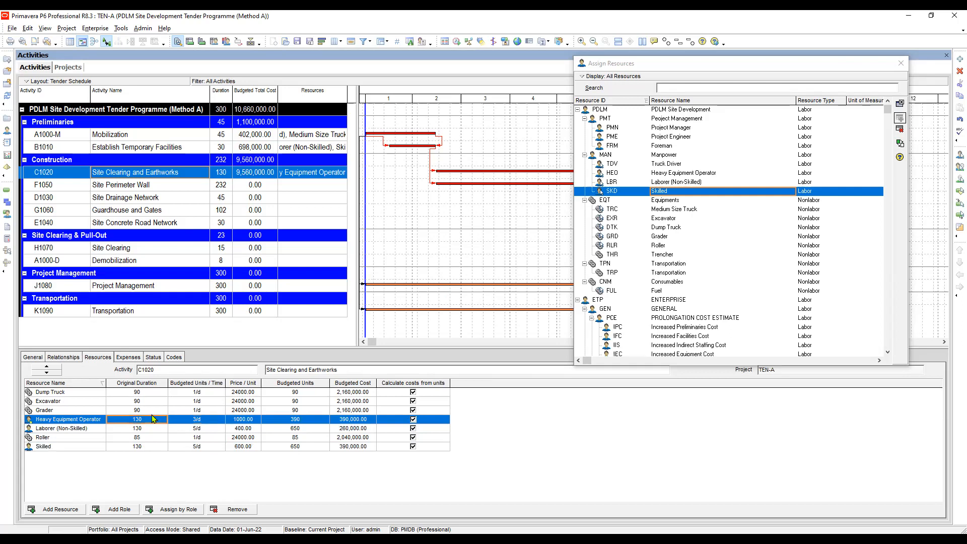
Review the budgeted units per time and original durations of the resources assigned to Site Clearing and Earthworks.
click(205, 392)
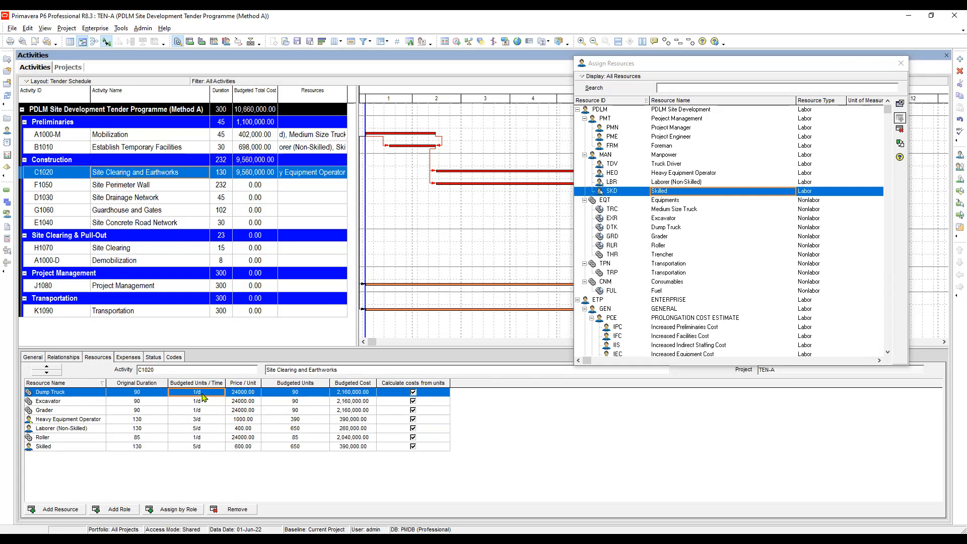
click(200, 430)
click(196, 437)
click(196, 447)
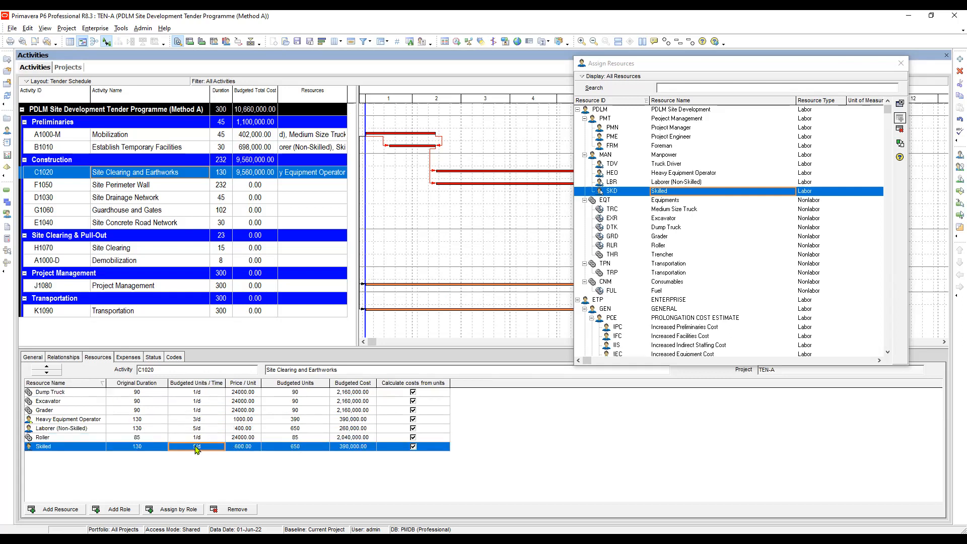
click(146, 395)
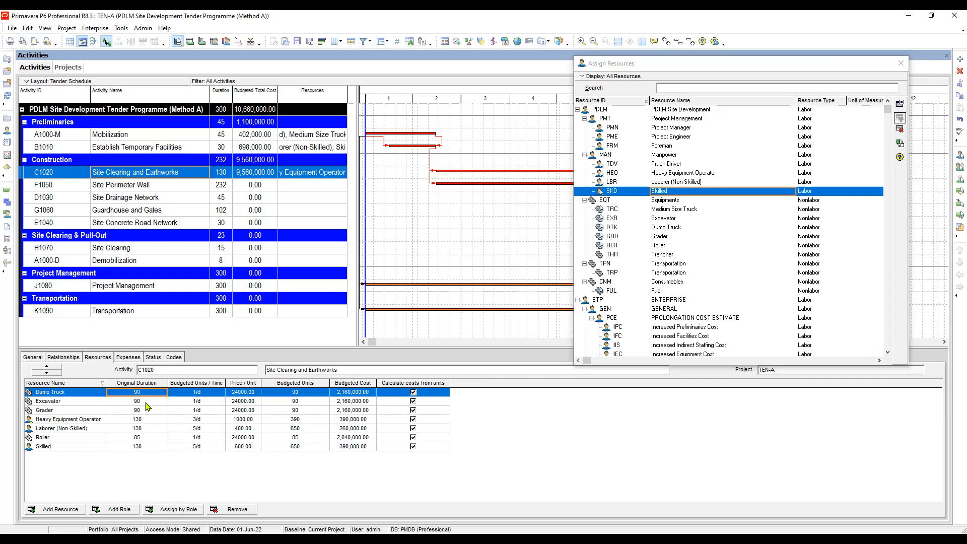
click(146, 402)
click(145, 410)
click(147, 420)
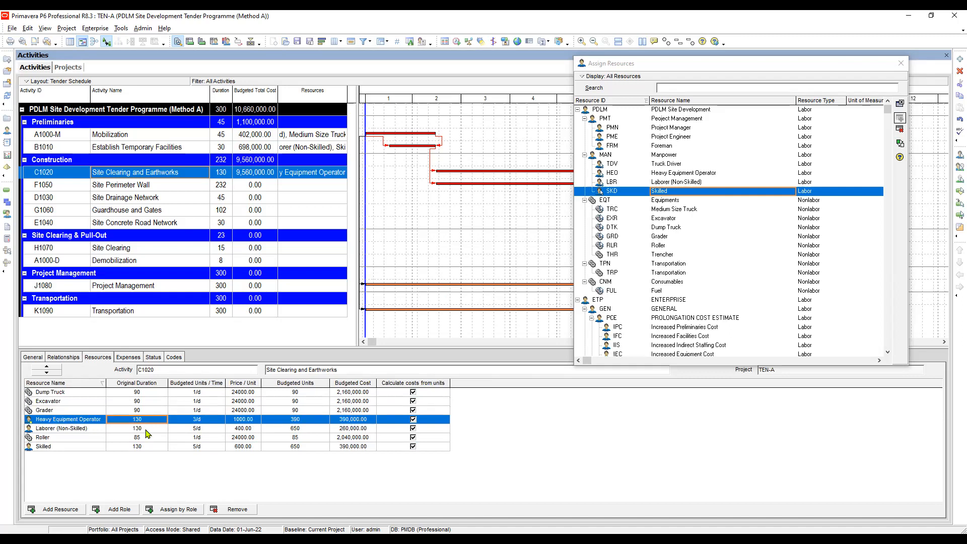
click(146, 429)
click(146, 437)
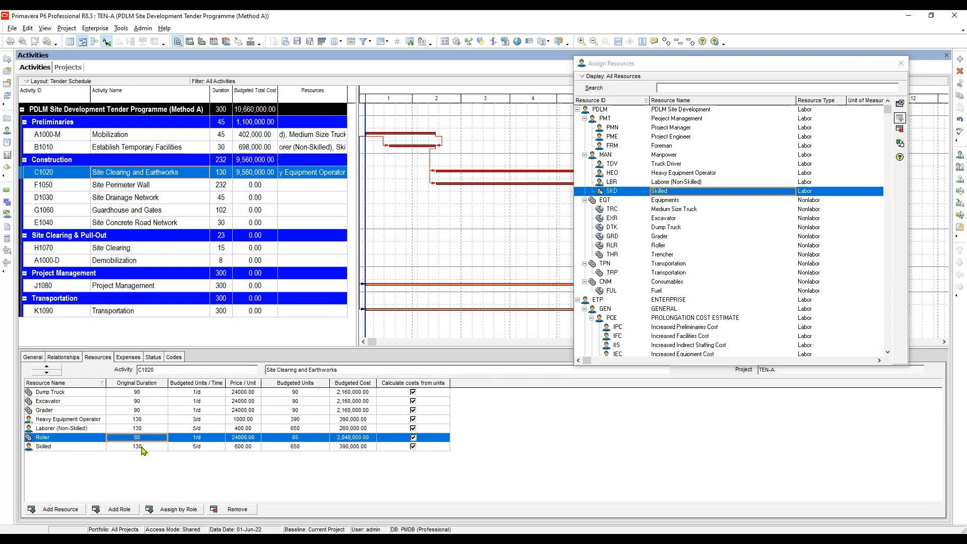
click(143, 447)
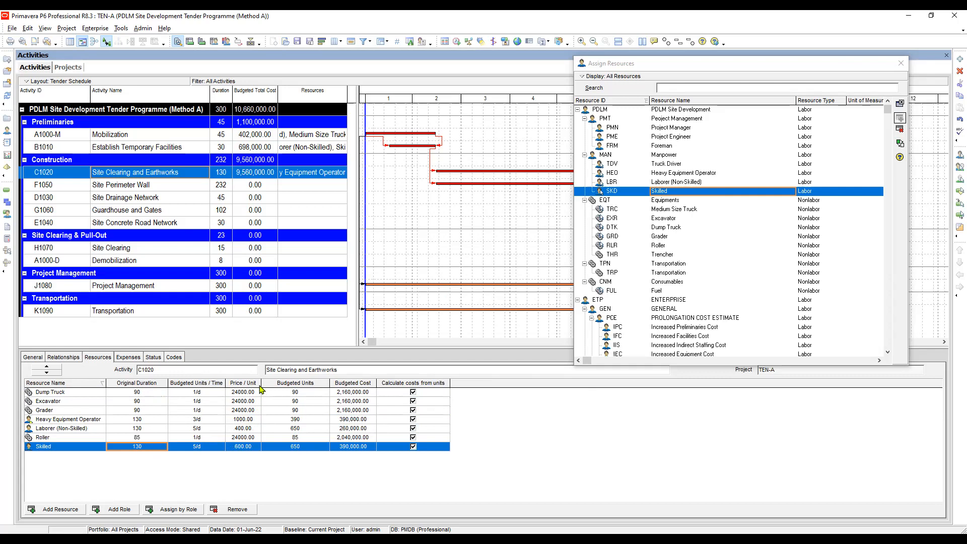
Review the price per unit and budgeted cost of the resources assigned to Site Clearing and Earthworks.
click(242, 393)
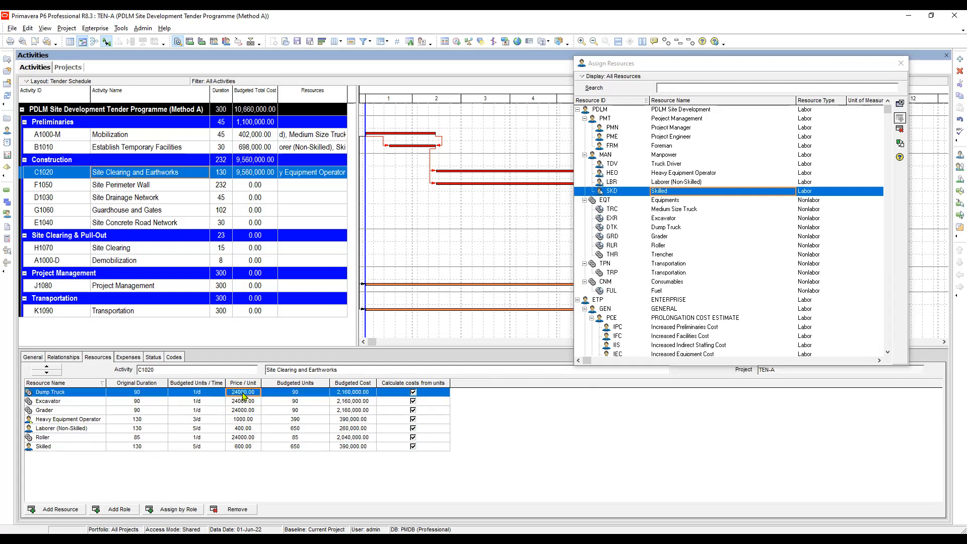
click(245, 399)
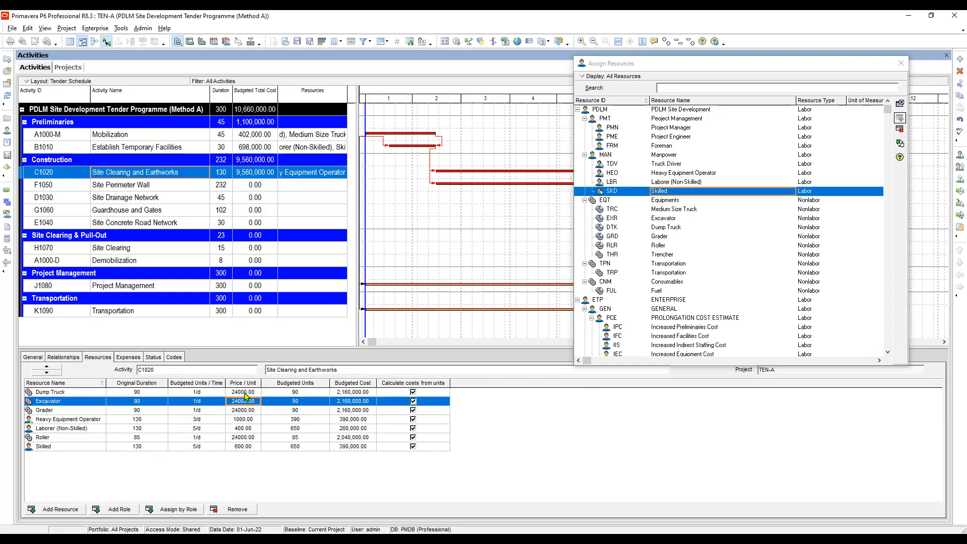
click(245, 393)
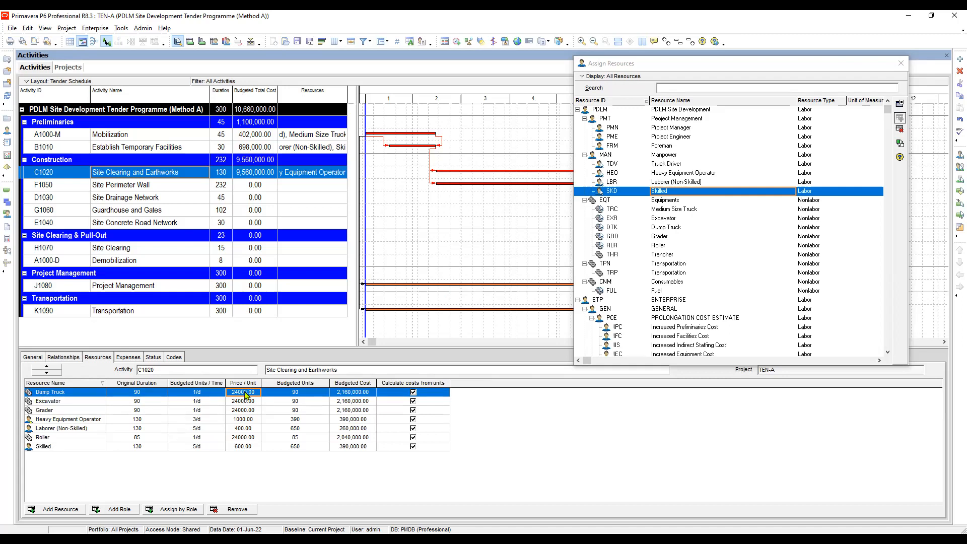
click(246, 400)
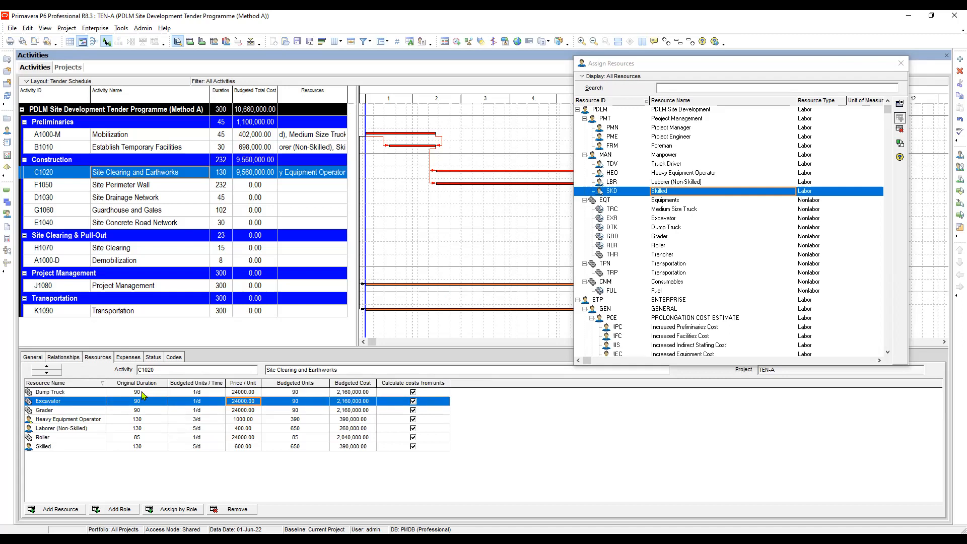
click(367, 393)
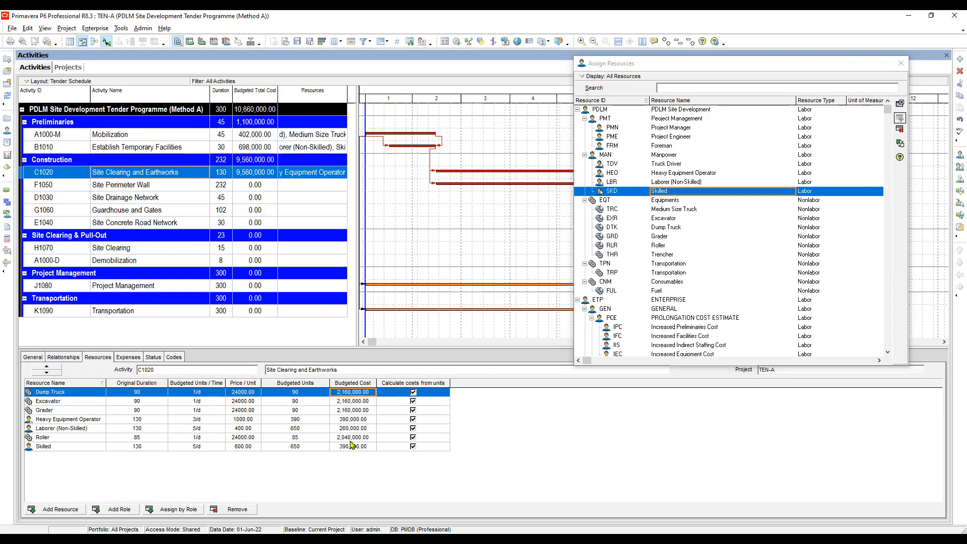
click(355, 400)
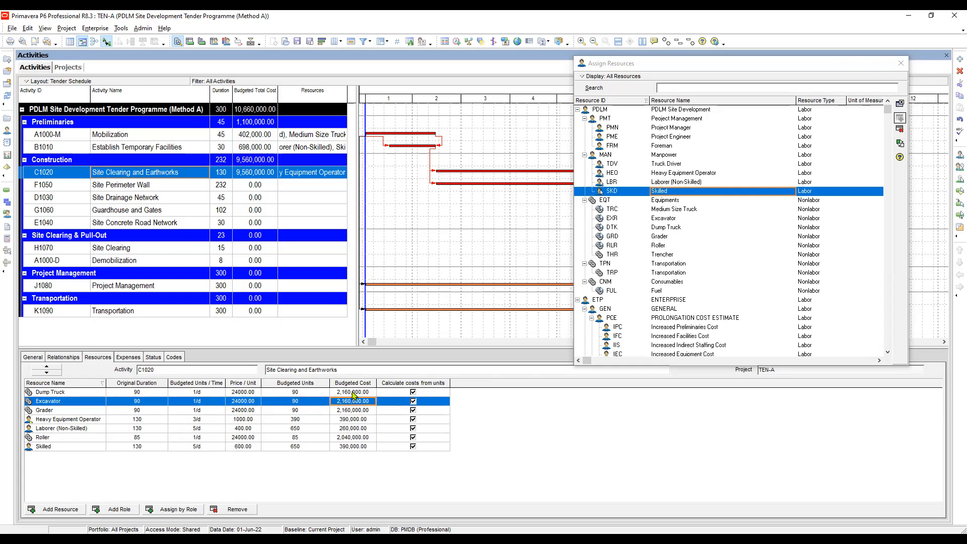
click(356, 412)
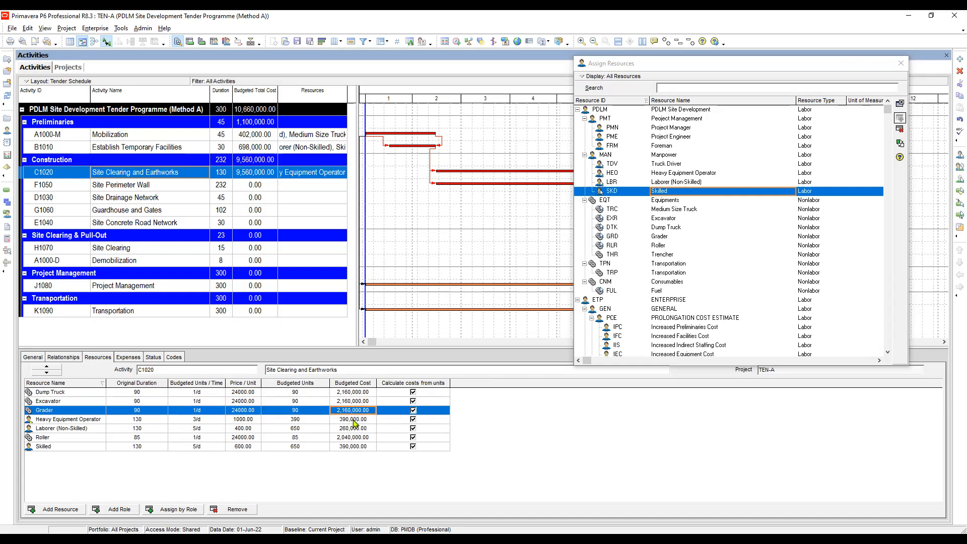
click(355, 421)
click(354, 429)
click(352, 439)
click(350, 446)
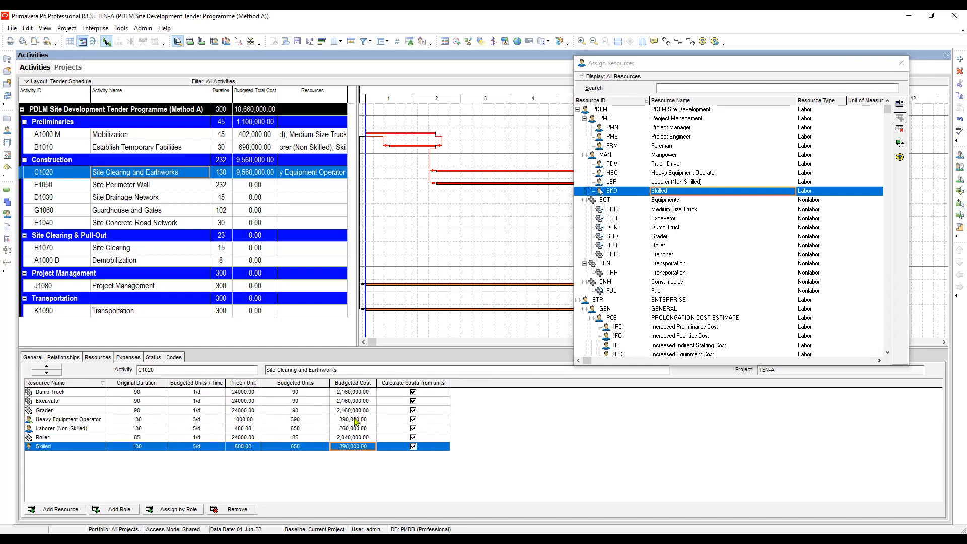
click(355, 419)
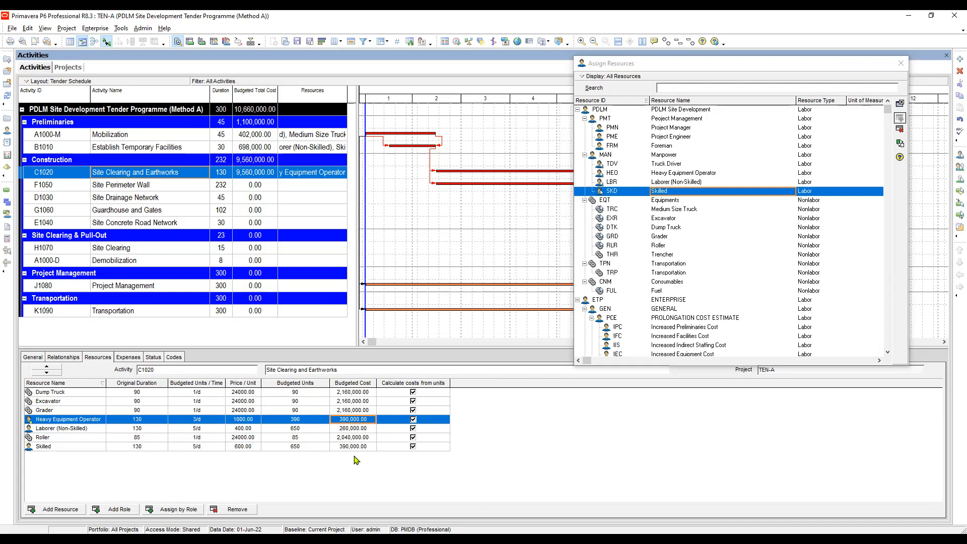
click(355, 412)
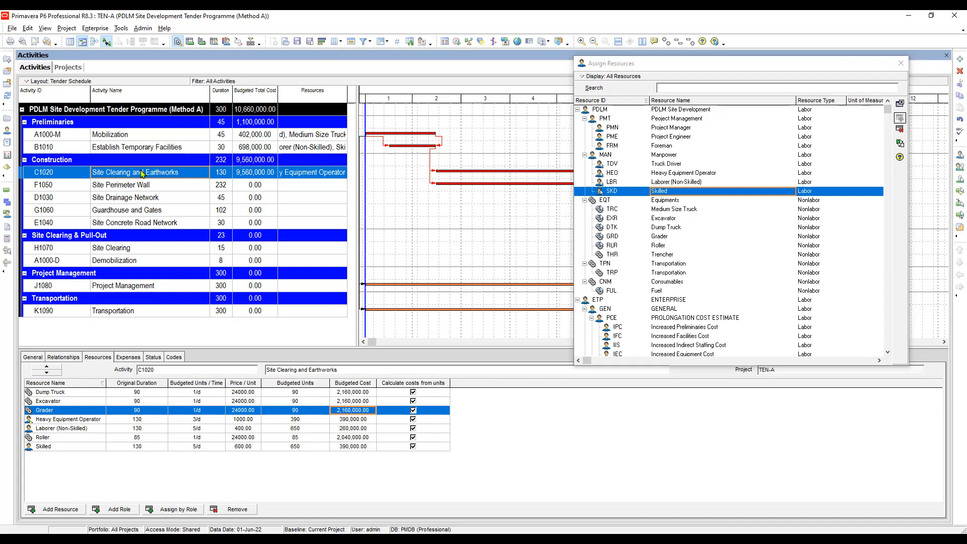
Assign the Skilled and Laborer (Non-Skilled) resources to the Site Perimeter Wall activity.
click(127, 188)
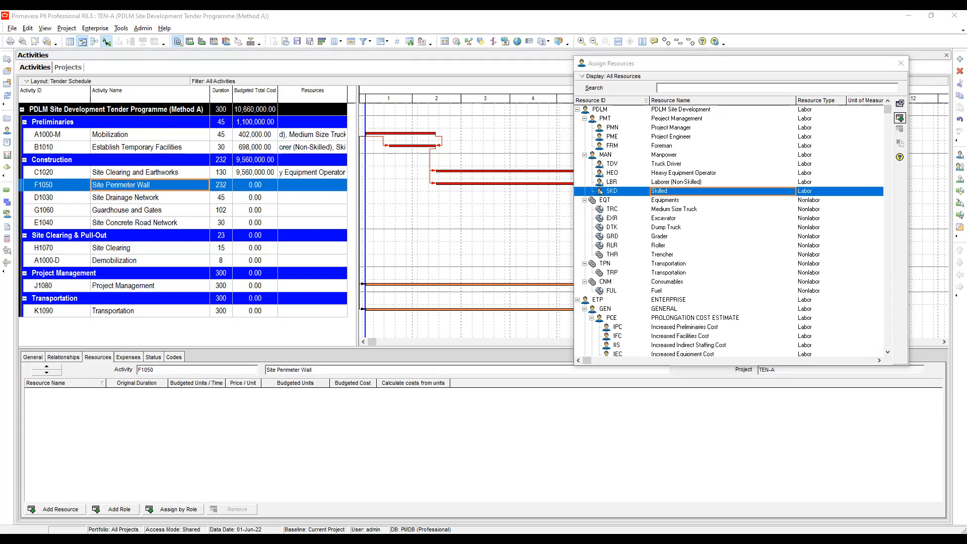
click(227, 372)
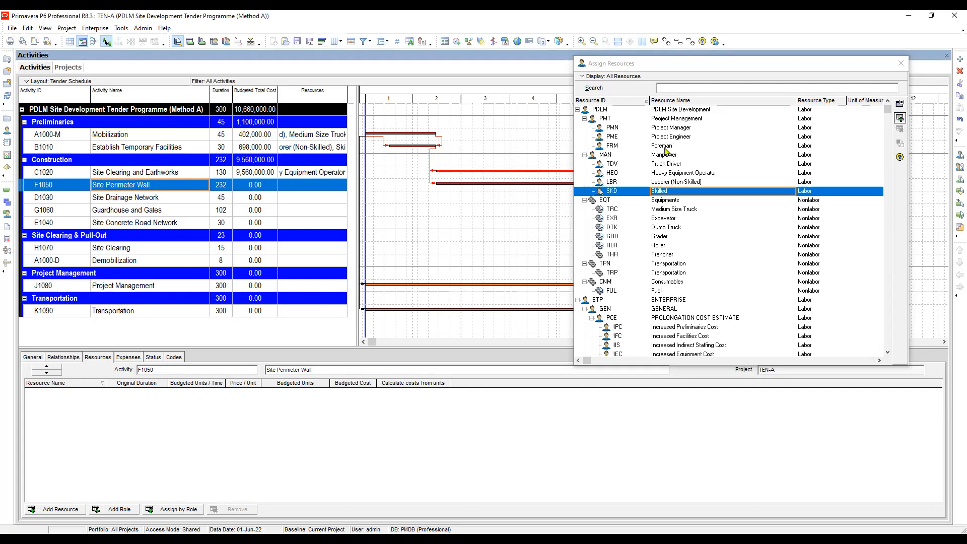
click(678, 191)
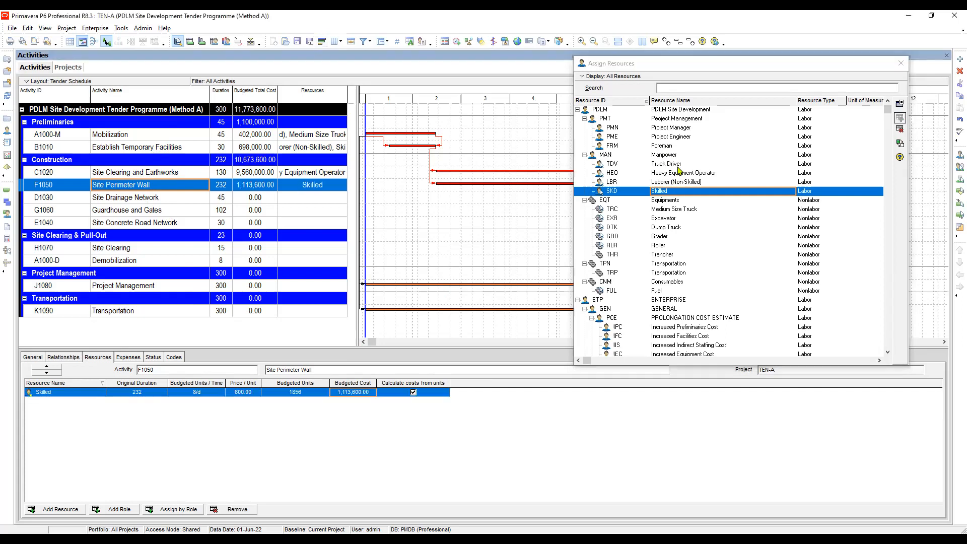
double_click(678, 182)
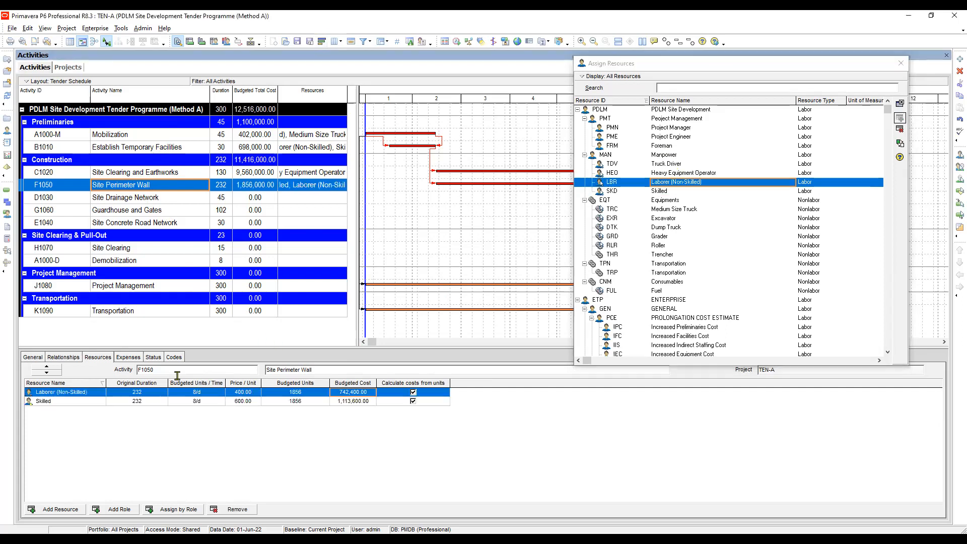
Set the original duration of the Laborer (Non-Skilled) and Skilled assignments on Site Perimeter Wall to 10.
click(153, 391)
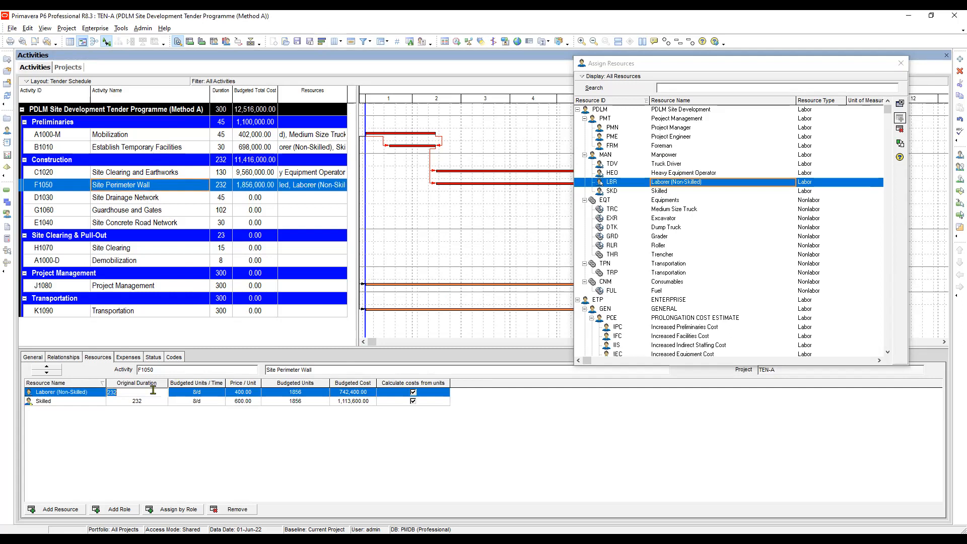
text(10)
click(153, 401)
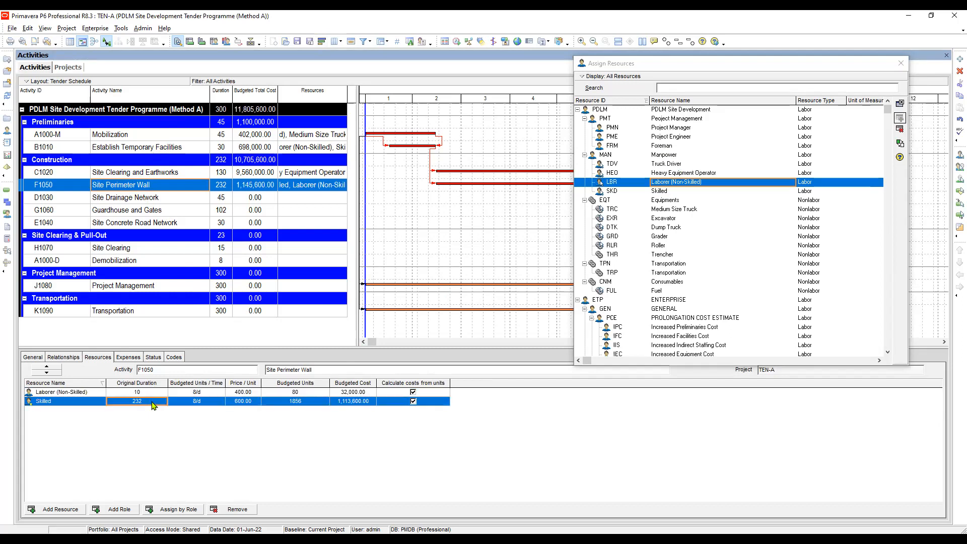
text(10)
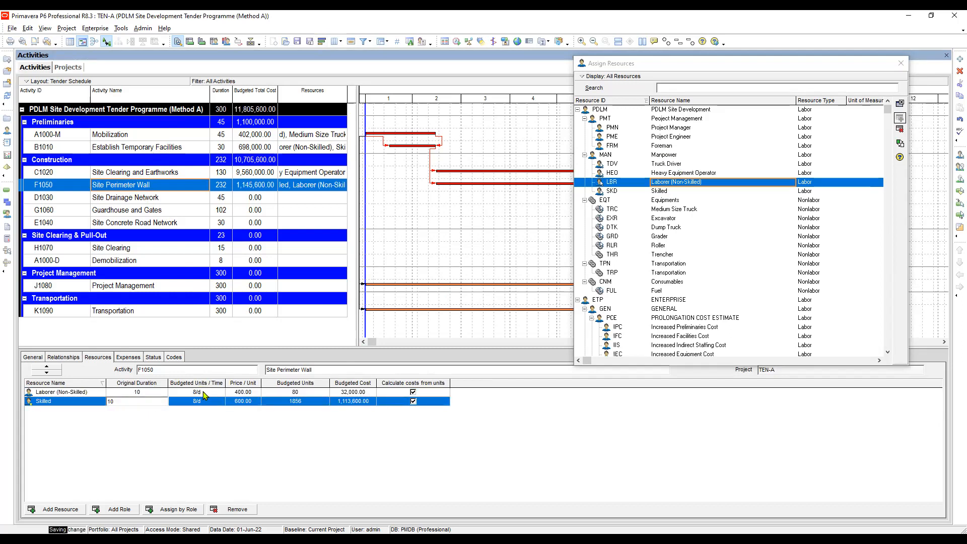
click(207, 393)
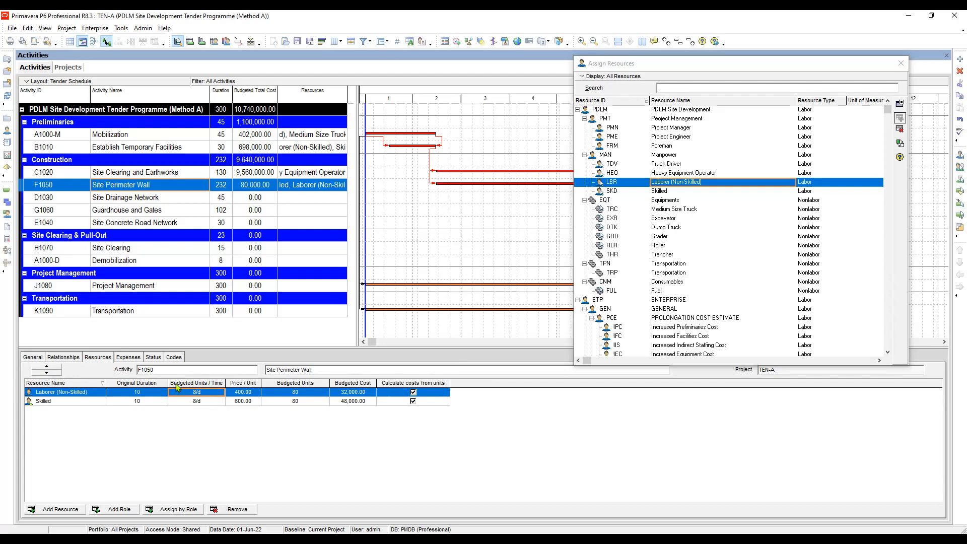
Narrow the Original Duration column and set the Laborer (Non-Skilled) and Skilled durations on Site Perimeter Wall to 232.
drag(169, 380, 154, 379)
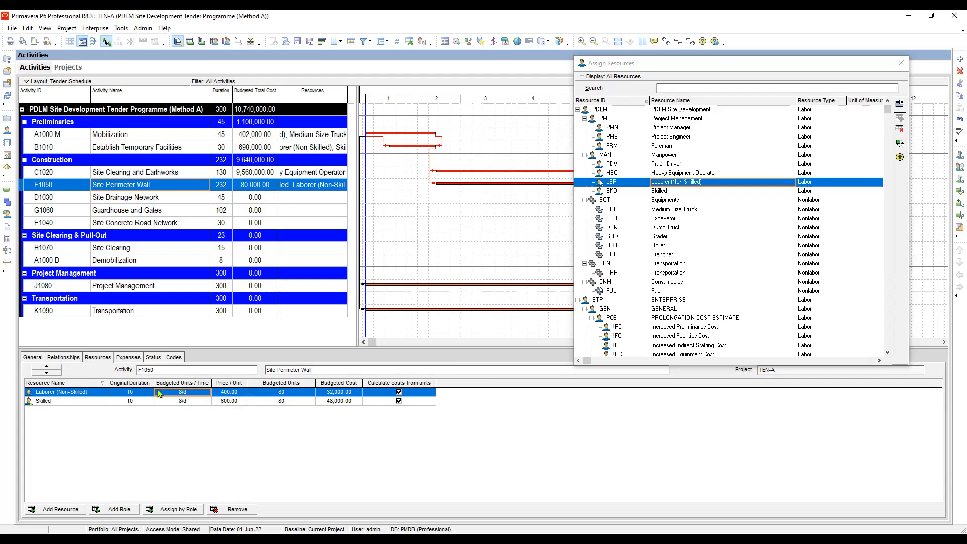
click(193, 392)
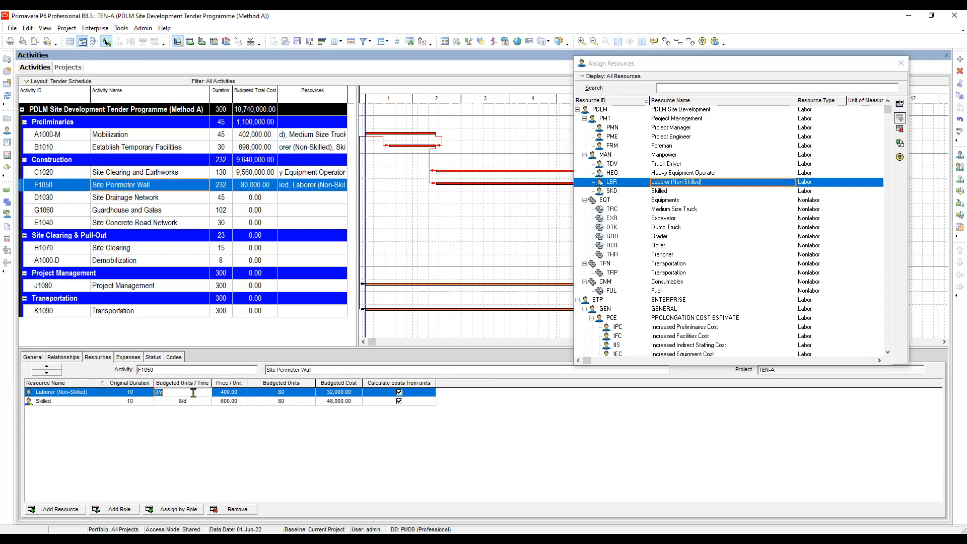
click(143, 395)
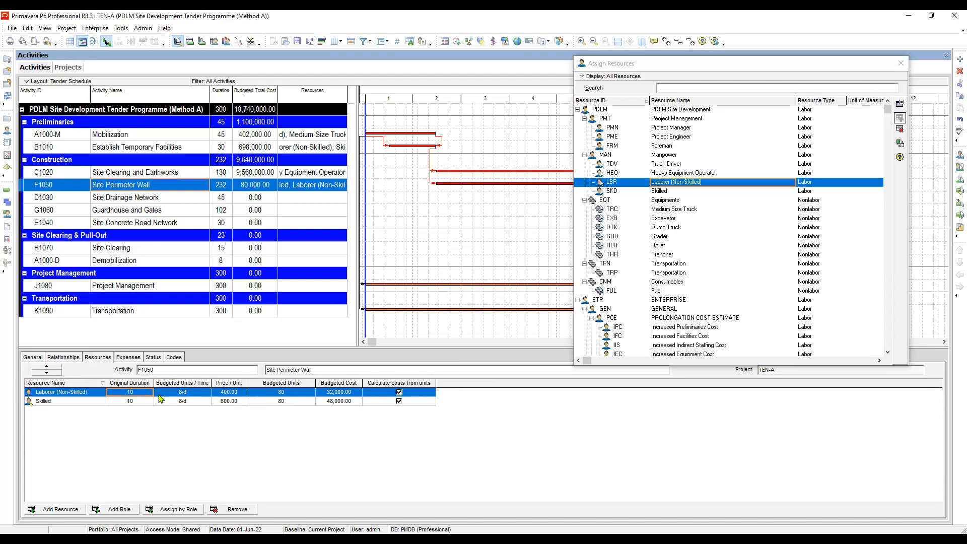
click(137, 392)
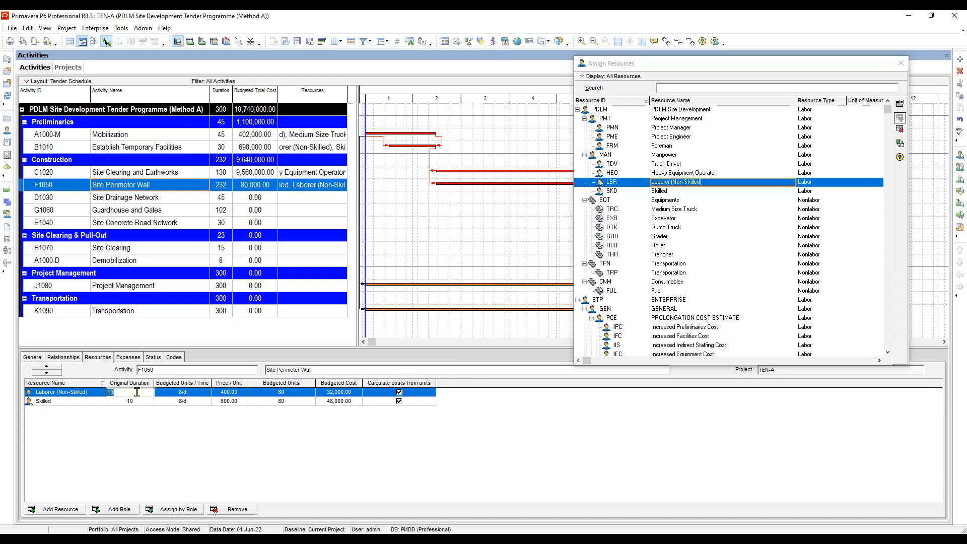
text(232)
click(138, 402)
text(23)
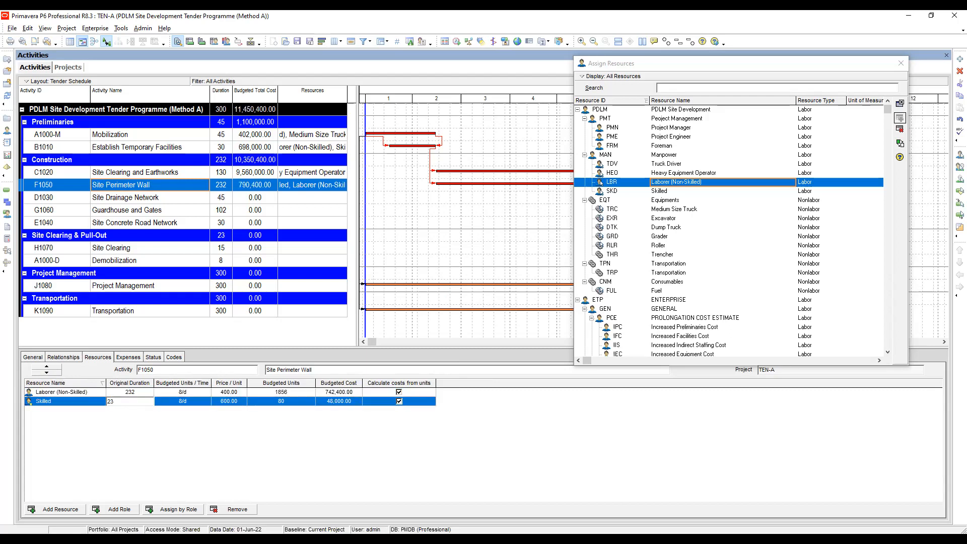
text(2)
Set the budgeted units per time of Laborer (Non-Skilled) and Skilled on Site Perimeter Wall to 10/d each and check their durations.
click(189, 394)
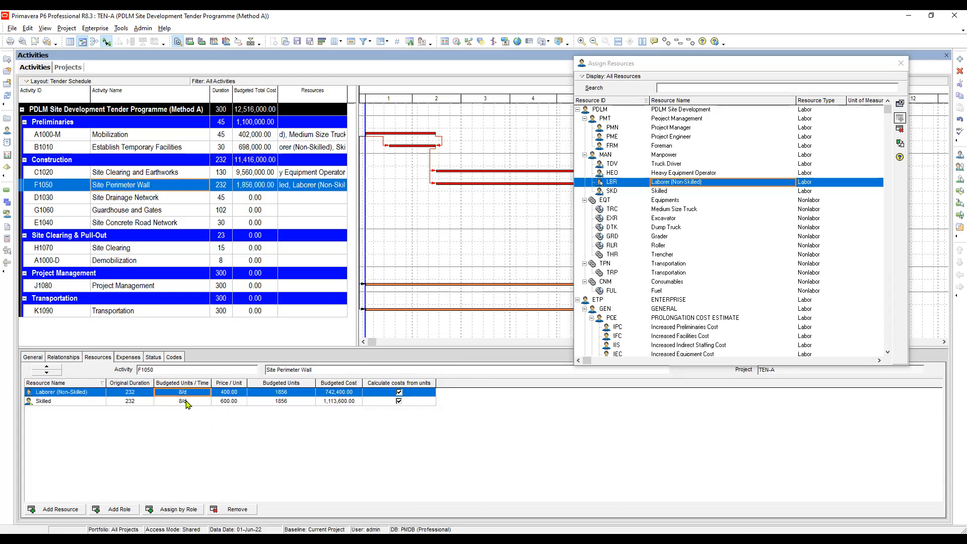
text(10)
click(189, 402)
text(10)
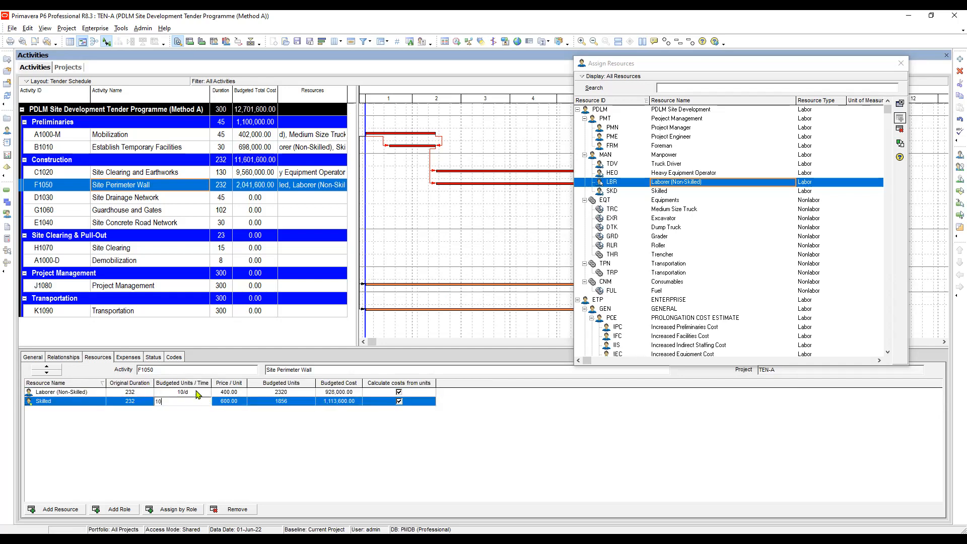
key(Up)
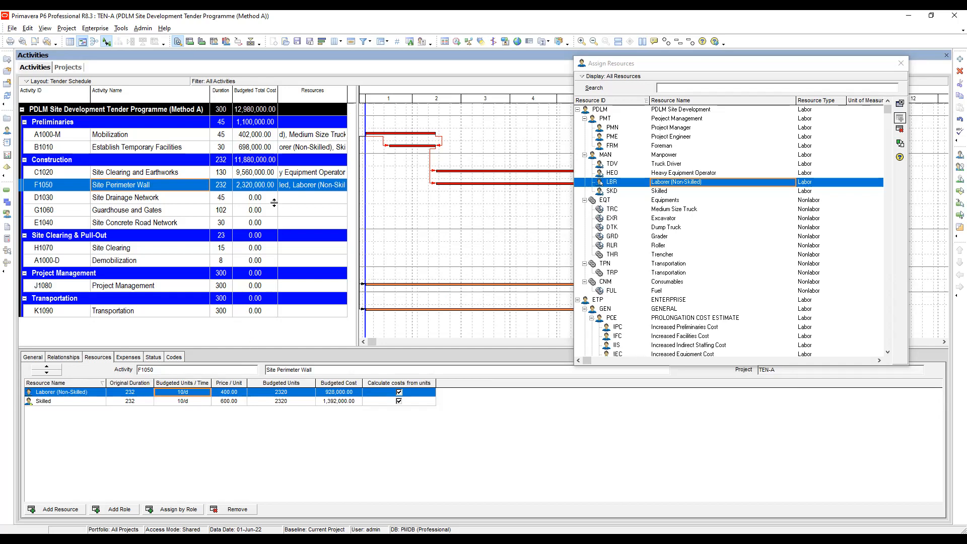
click(134, 401)
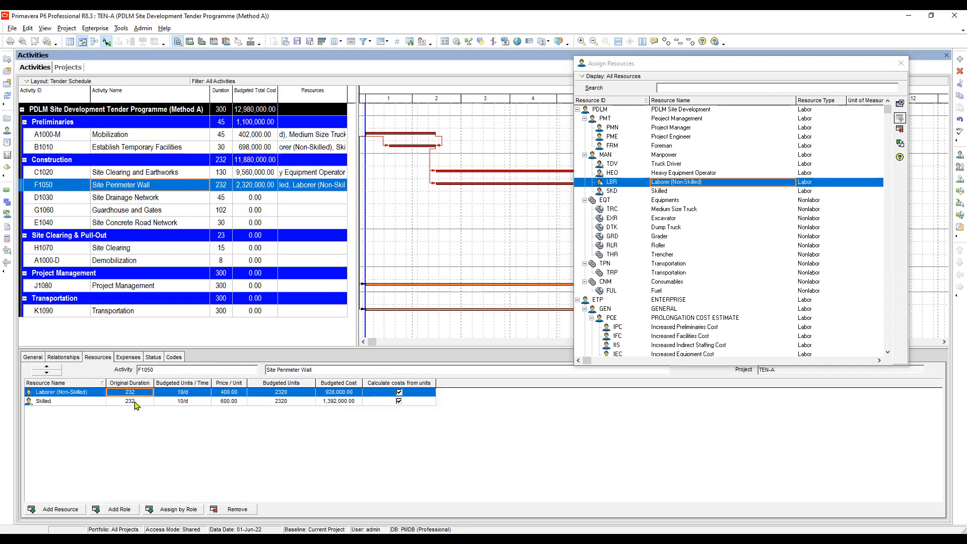
key(Up)
click(140, 401)
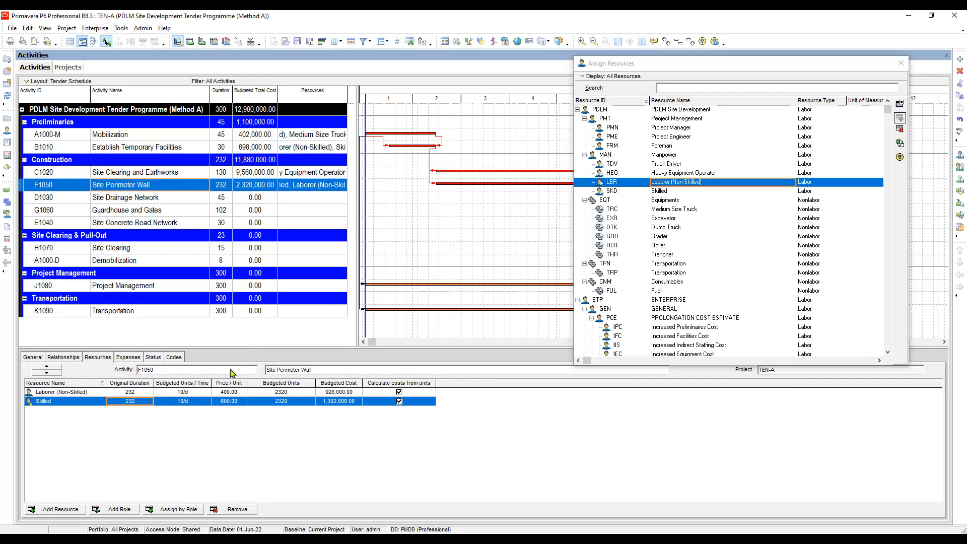
Assign Heavy Equipment Operator, Laborer (Non-Skilled), Skilled and Trencher to the Site Drainage Network activity.
click(121, 201)
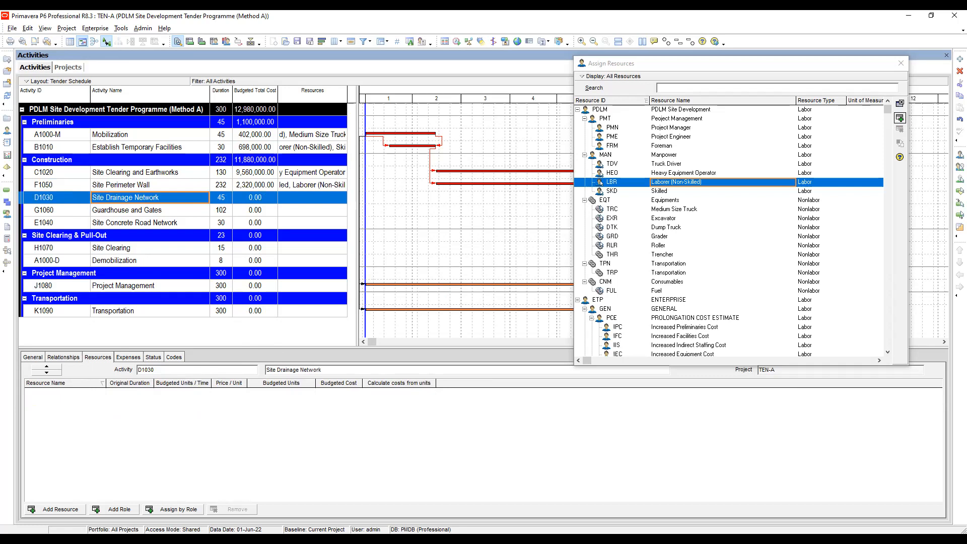
double_click(676, 172)
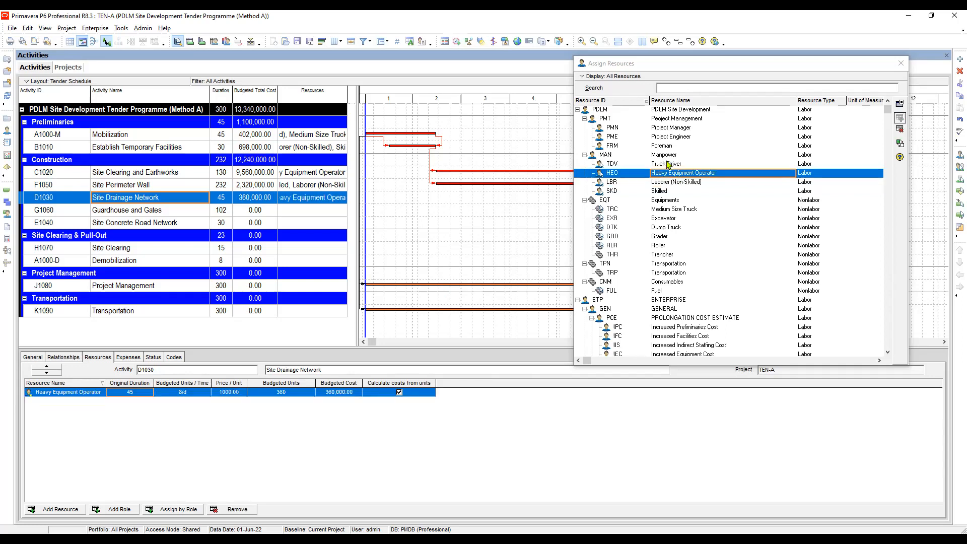
double_click(670, 191)
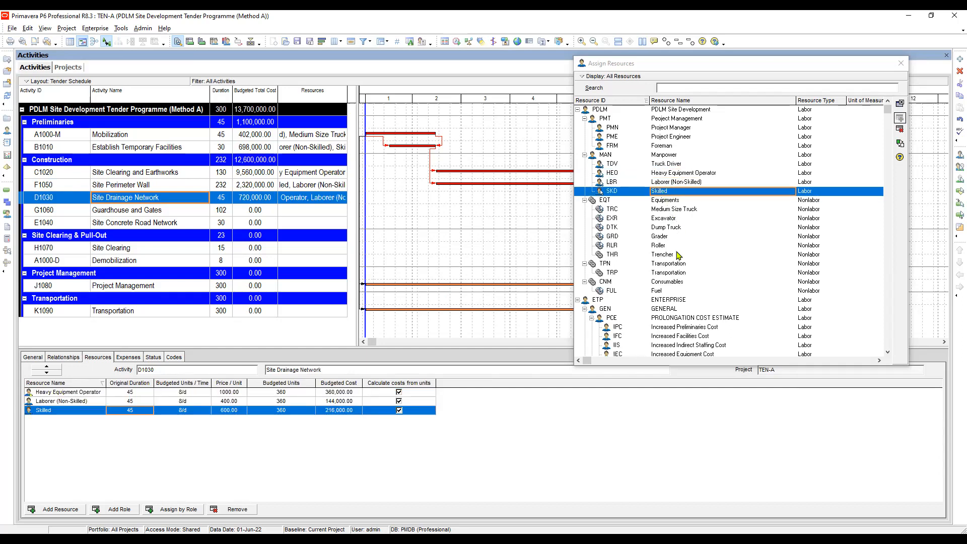
double_click(665, 256)
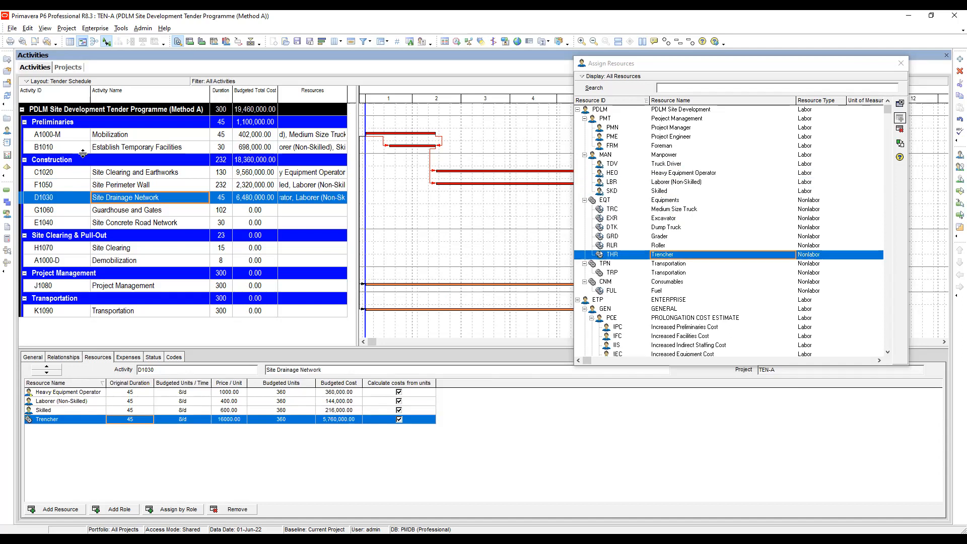
click(137, 392)
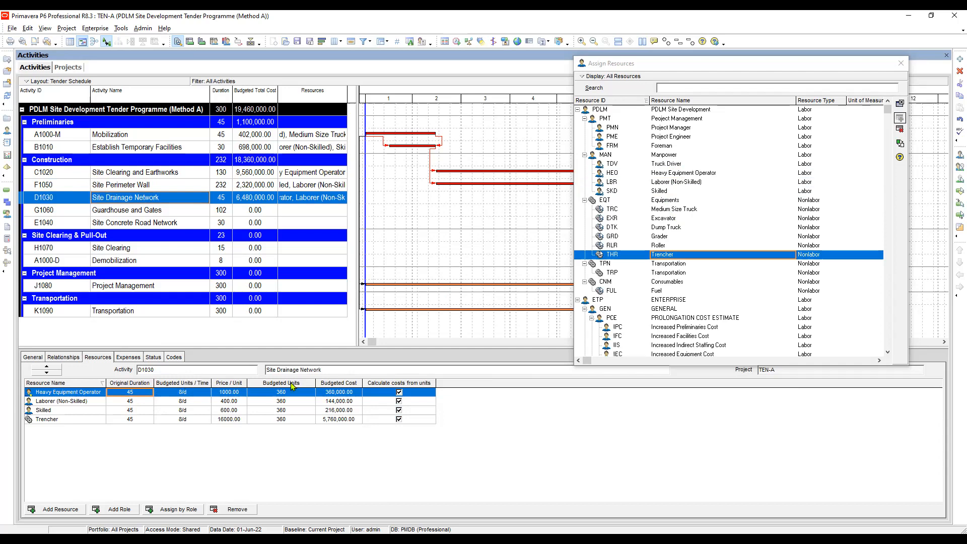
Reorder the resource assignment columns so that Budgeted Units / Time comes directly before Original Duration.
right_click(482, 351)
click(524, 281)
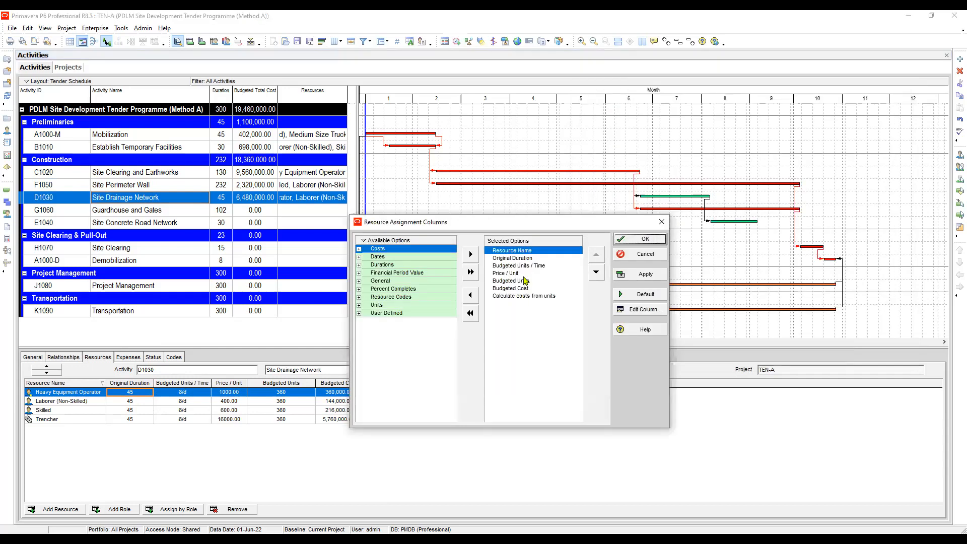
click(523, 266)
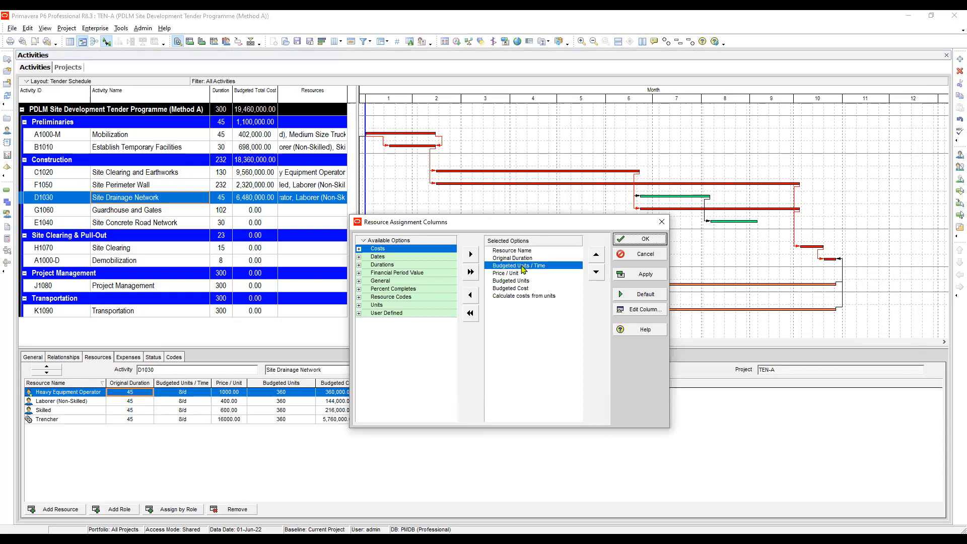
click(598, 257)
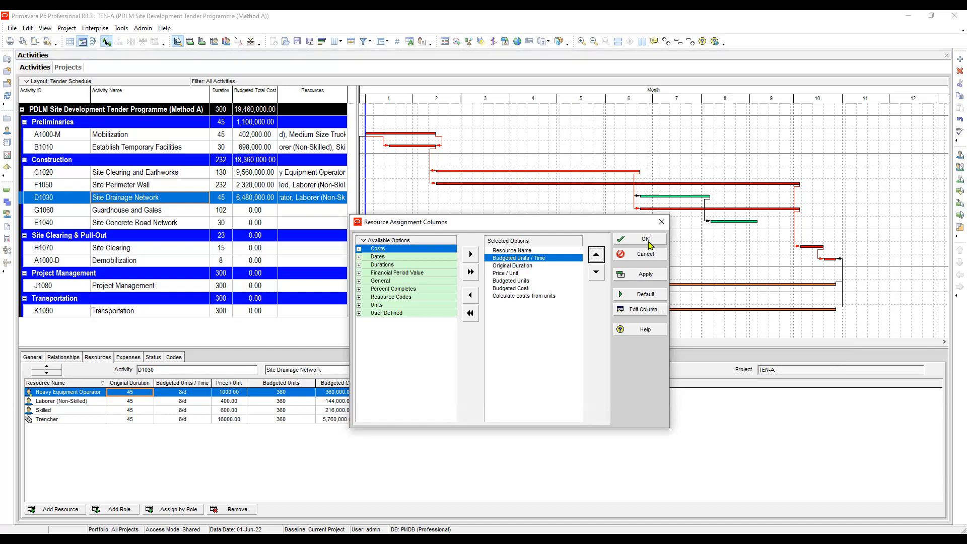
click(649, 245)
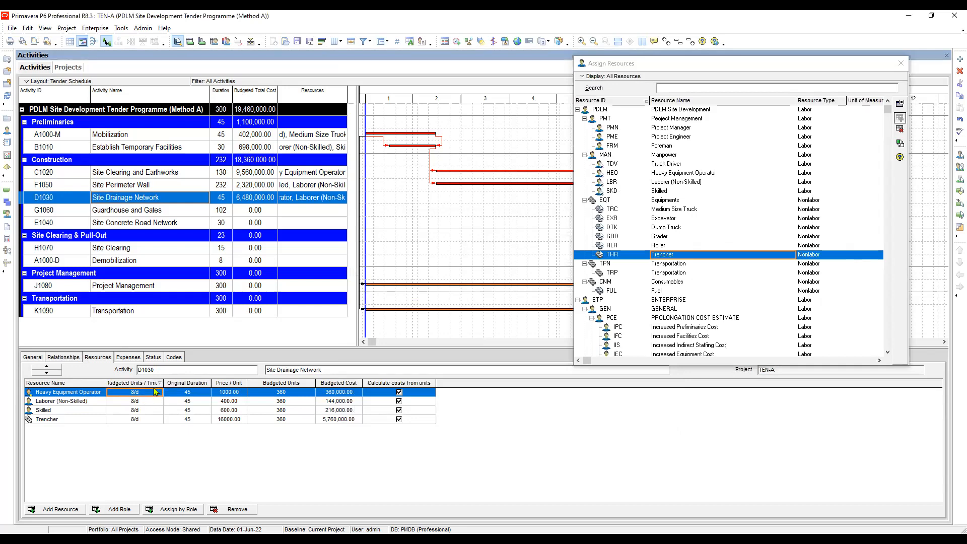
On Site Drainage Network, set budgeted units per time to 1/d for Heavy Equipment Operator and Trencher and 5/d for Laborer (Non-Skilled) and Skilled, checking durations.
text(1)
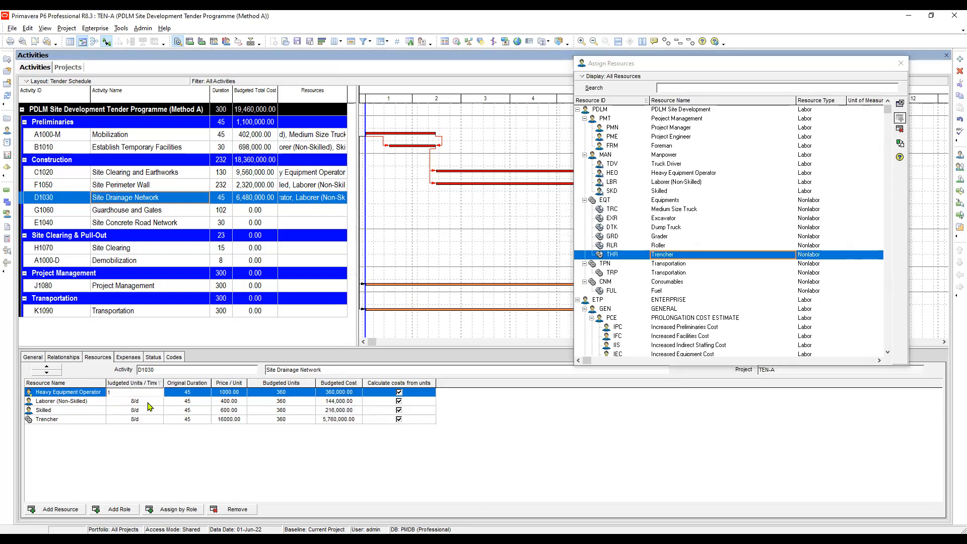
click(149, 402)
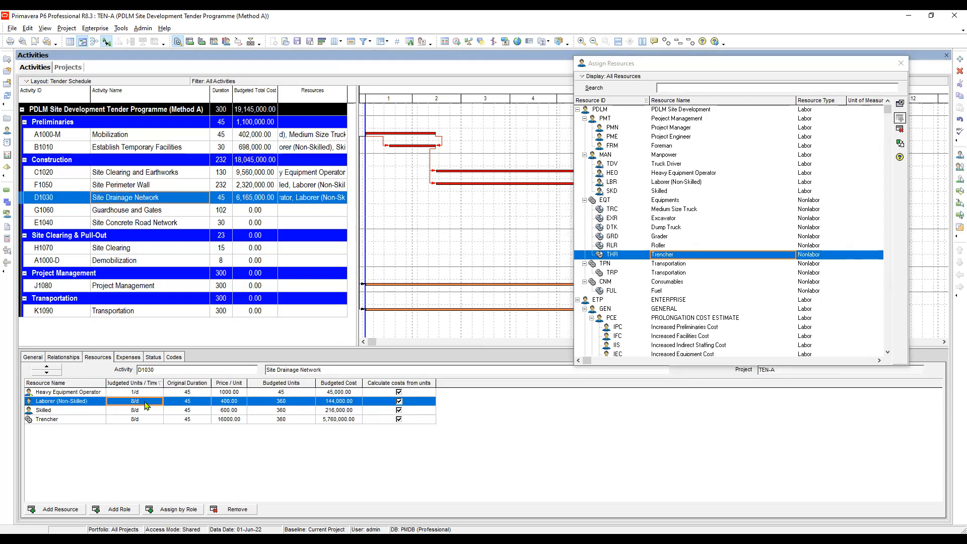
text(5)
click(146, 411)
text(5)
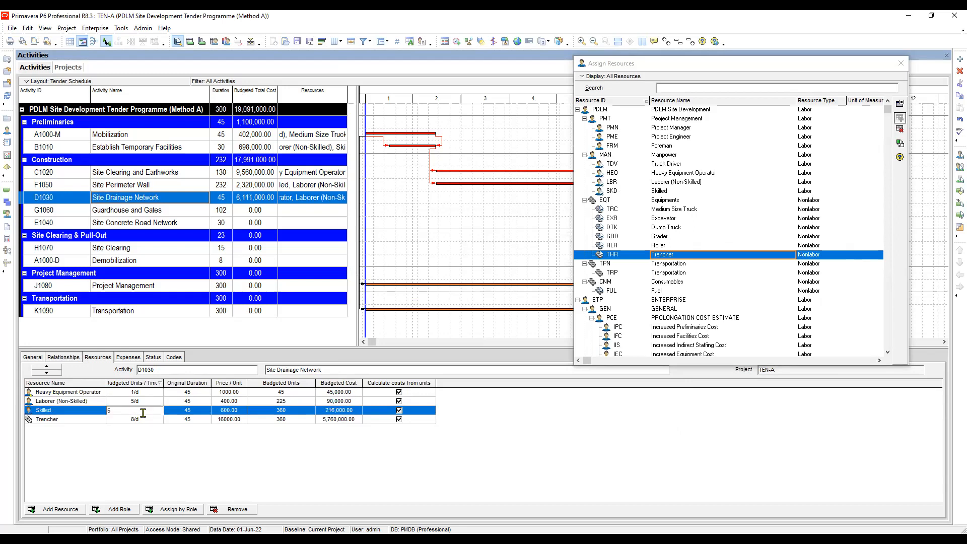
click(139, 420)
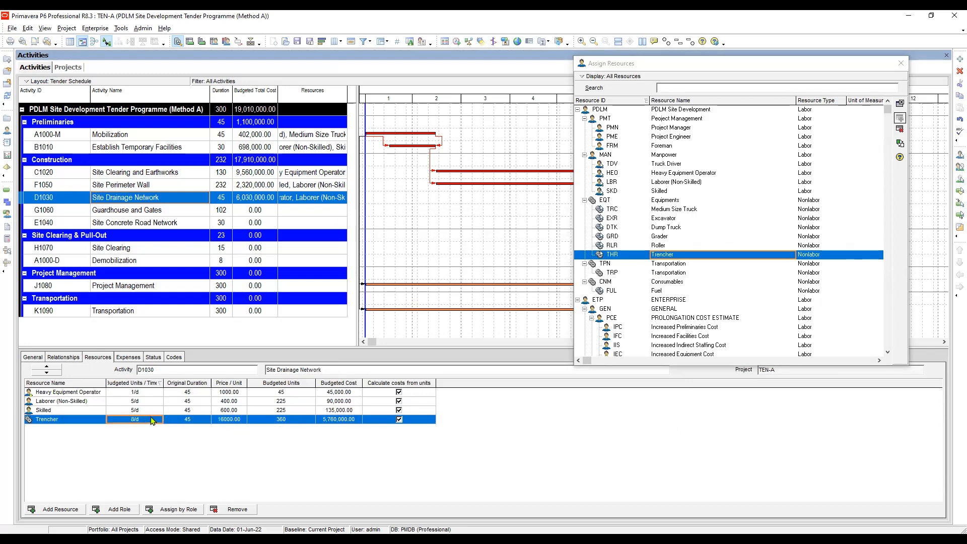
text(1)
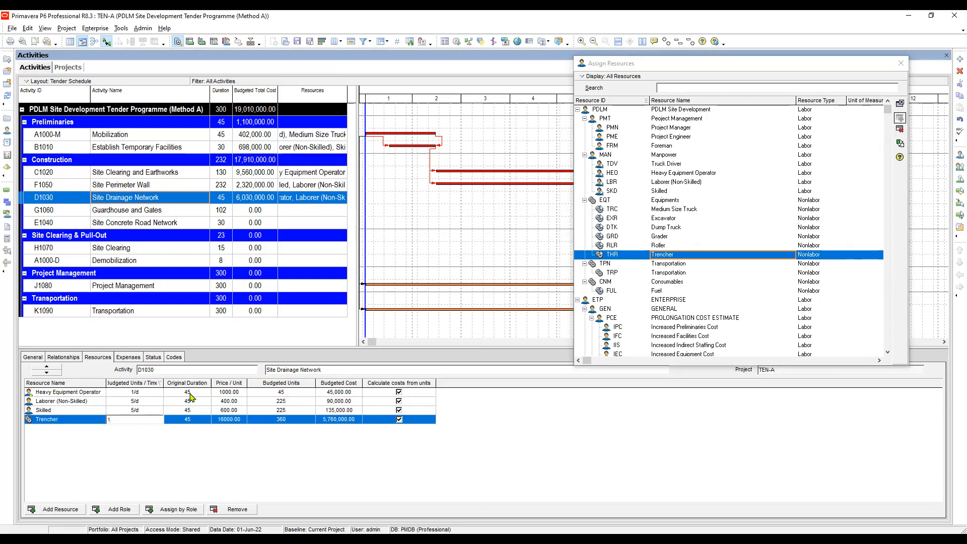
click(191, 393)
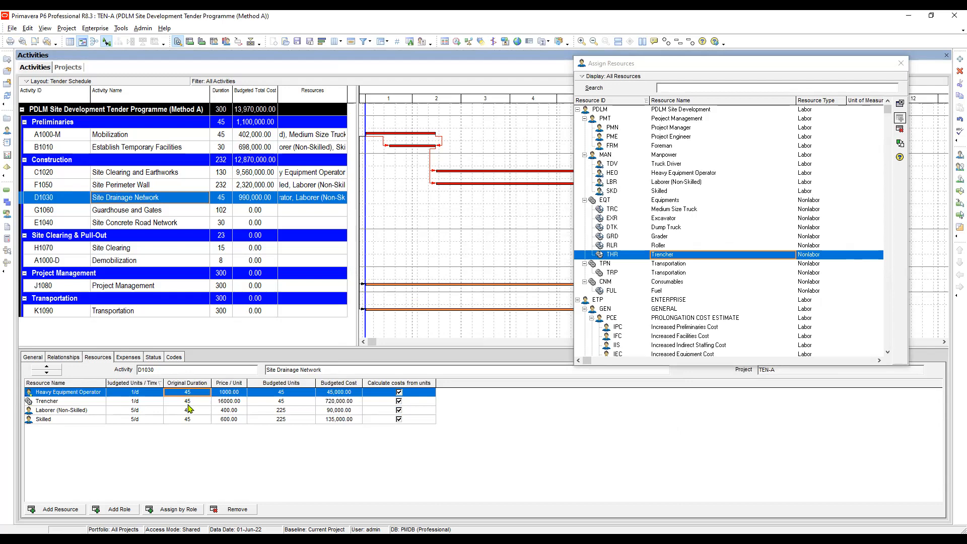
click(192, 401)
click(193, 411)
click(191, 419)
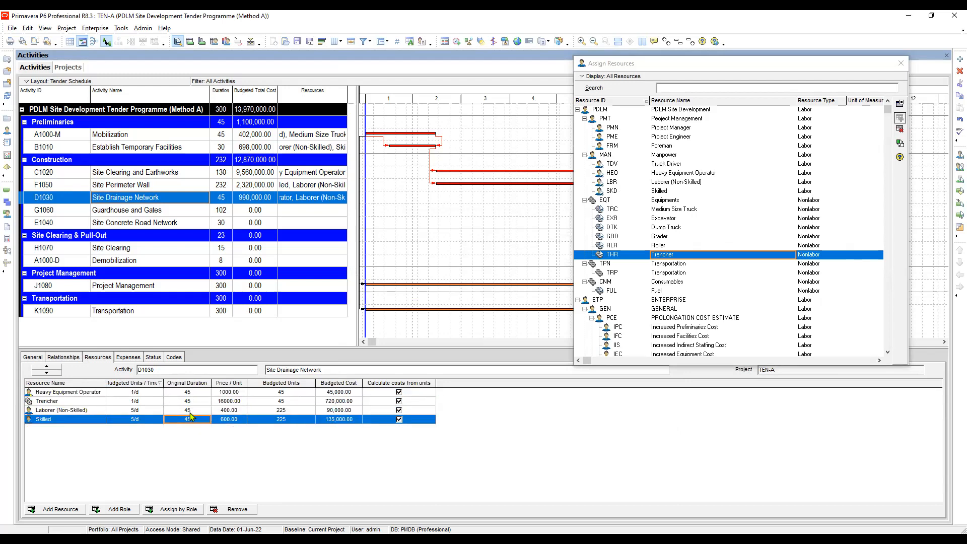
Assign the Laborer (Non-Skilled) and Skilled resources to the Guardhouse and Gates activity.
click(157, 211)
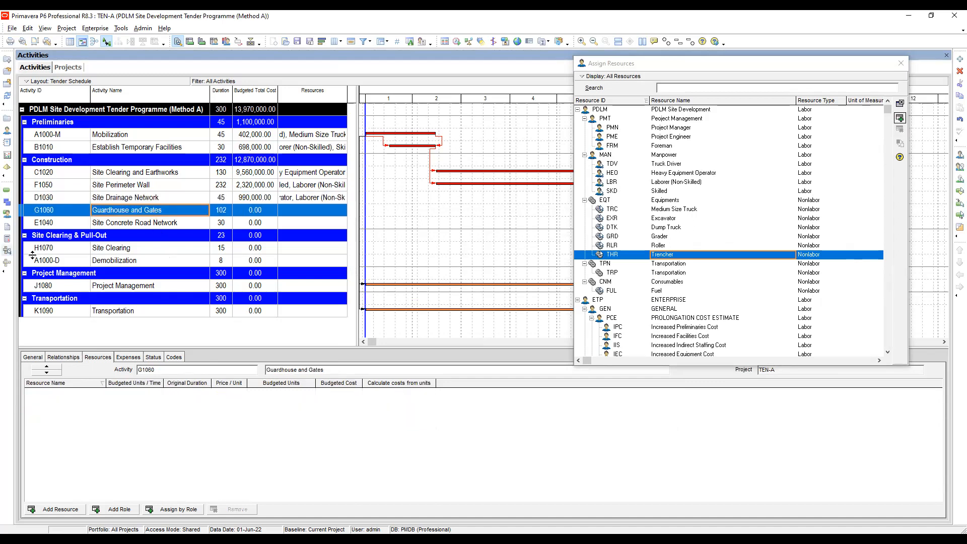
click(673, 184)
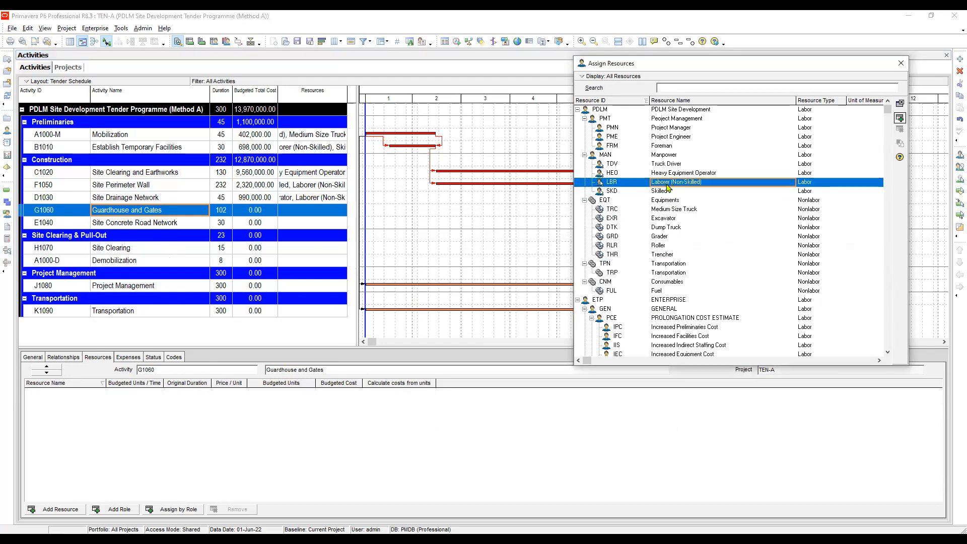
click(664, 192)
click(668, 185)
double_click(662, 183)
double_click(666, 192)
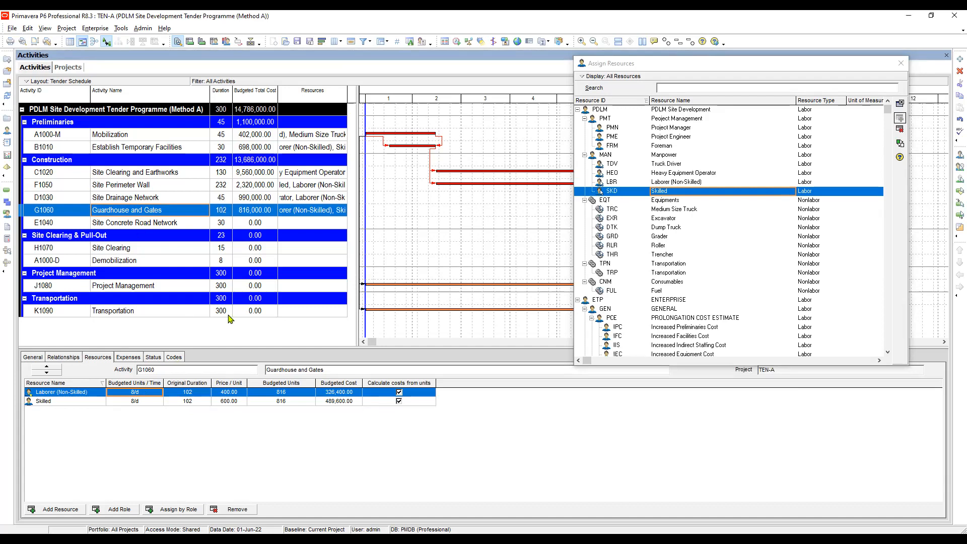
Set the budgeted units per time of Laborer (Non-Skilled) and Skilled on Guardhouse and Gates to 2/d each.
click(151, 396)
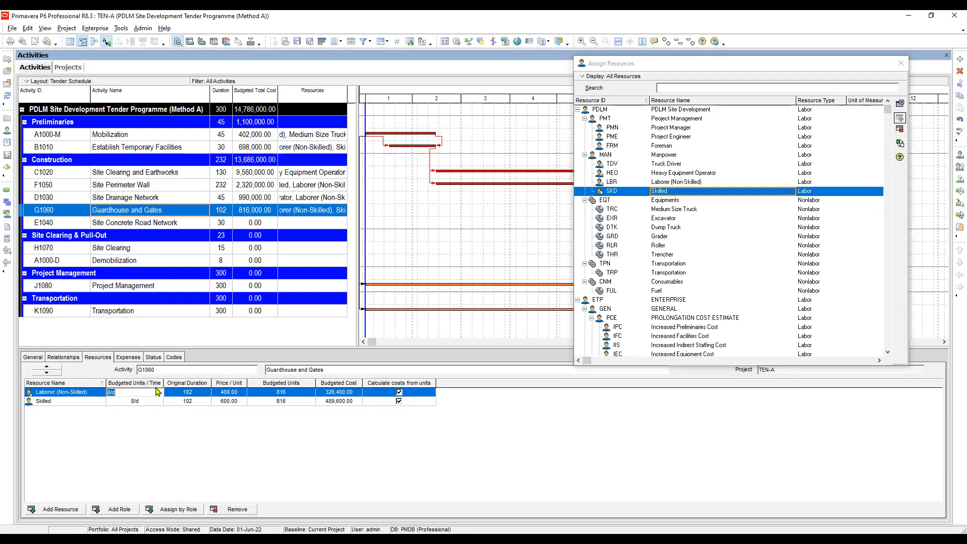
text(2)
click(141, 401)
text(2)
click(195, 392)
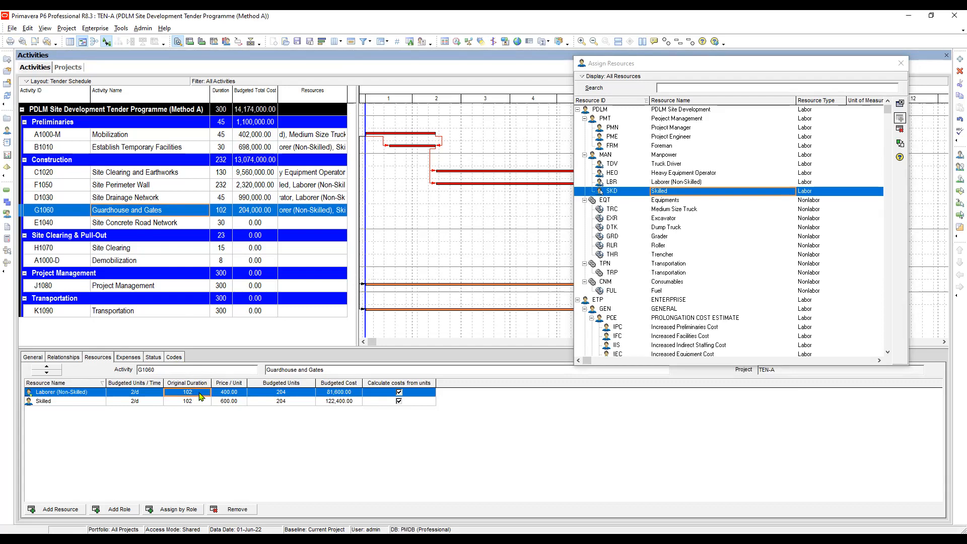
Compare the original durations of both Guardhouse and Gates labor assignments with the activity's own duration.
click(199, 393)
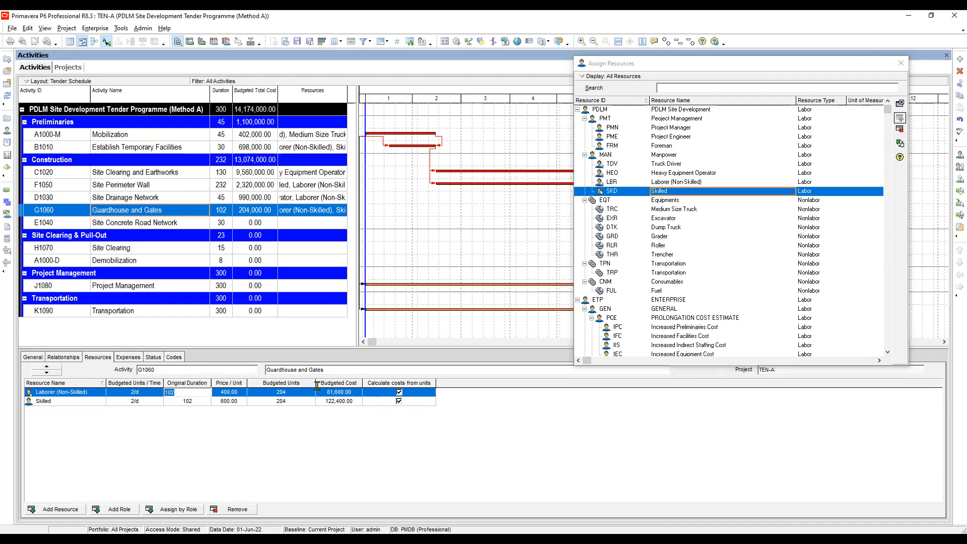
click(186, 401)
click(189, 394)
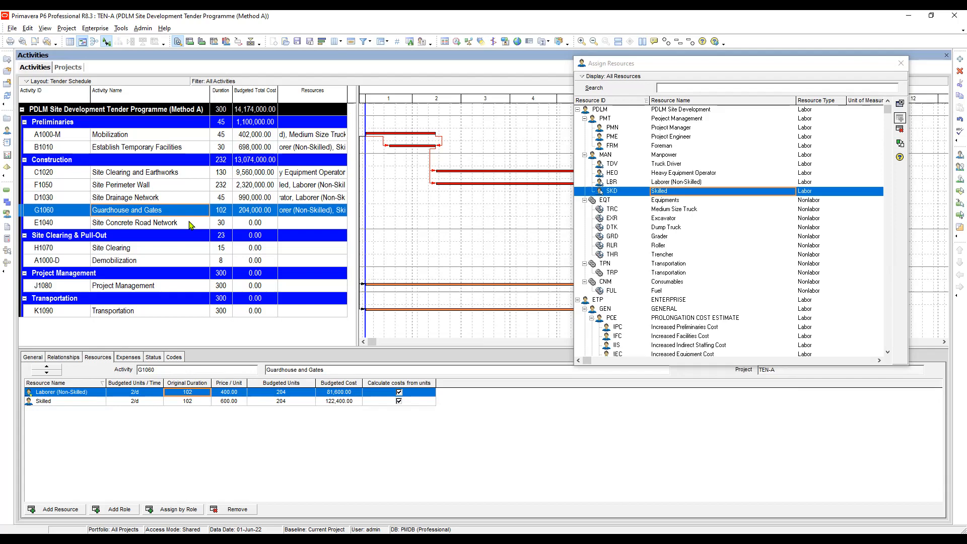
click(225, 212)
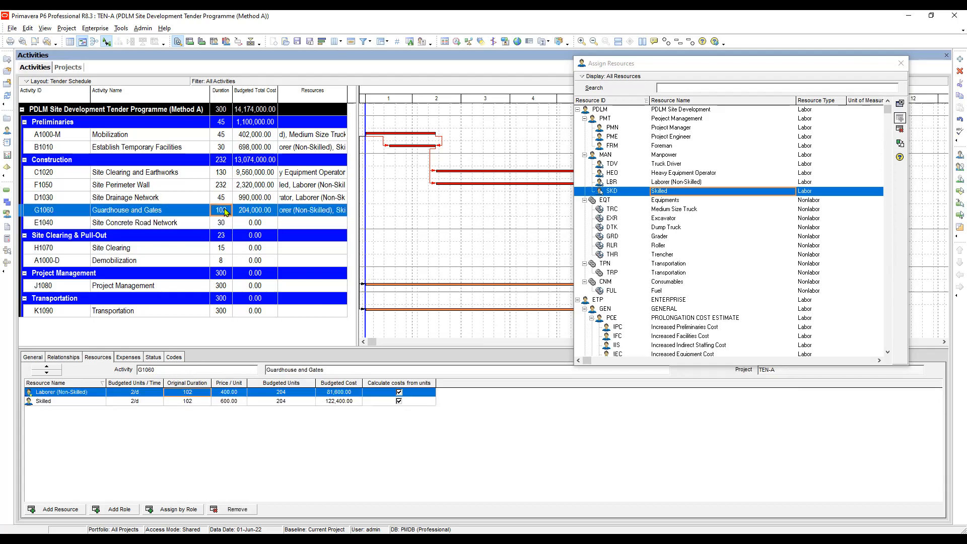
click(137, 402)
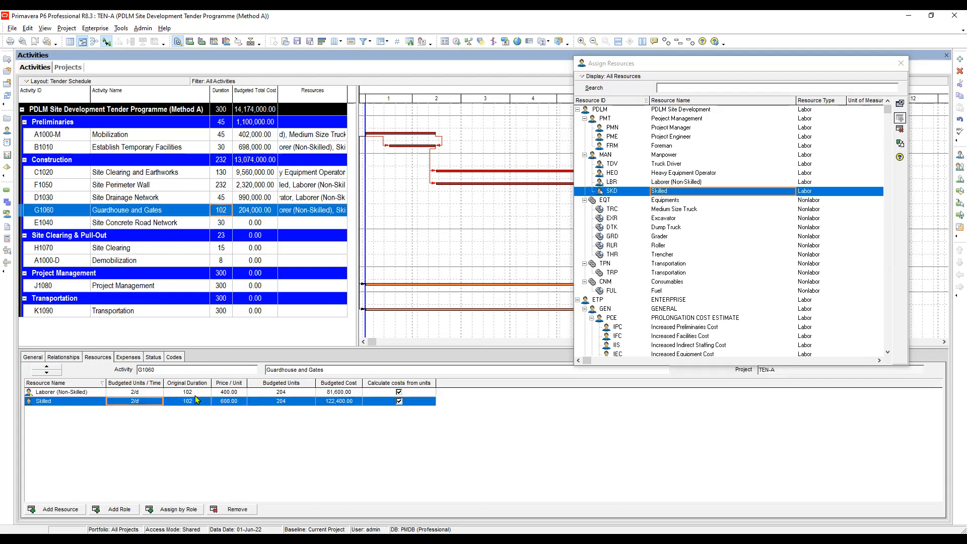
click(194, 393)
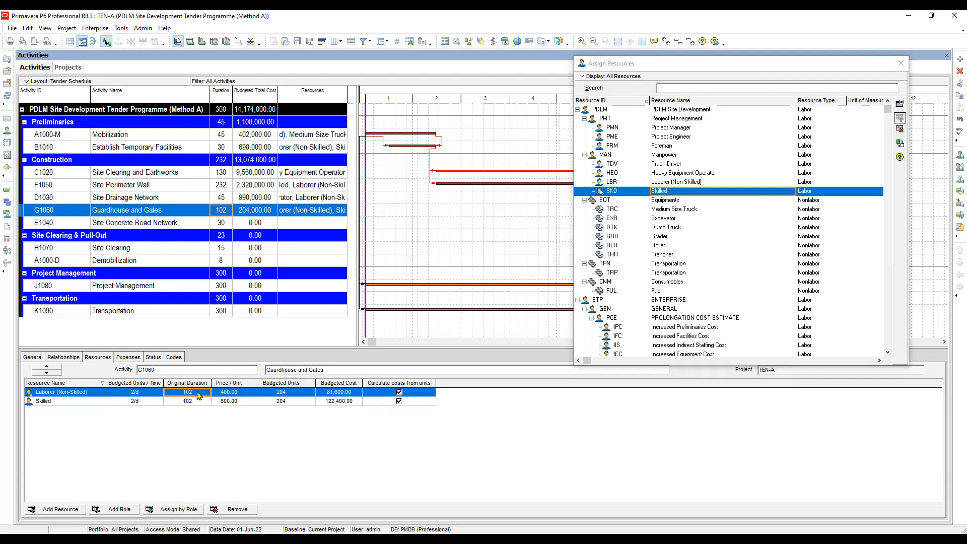
click(194, 403)
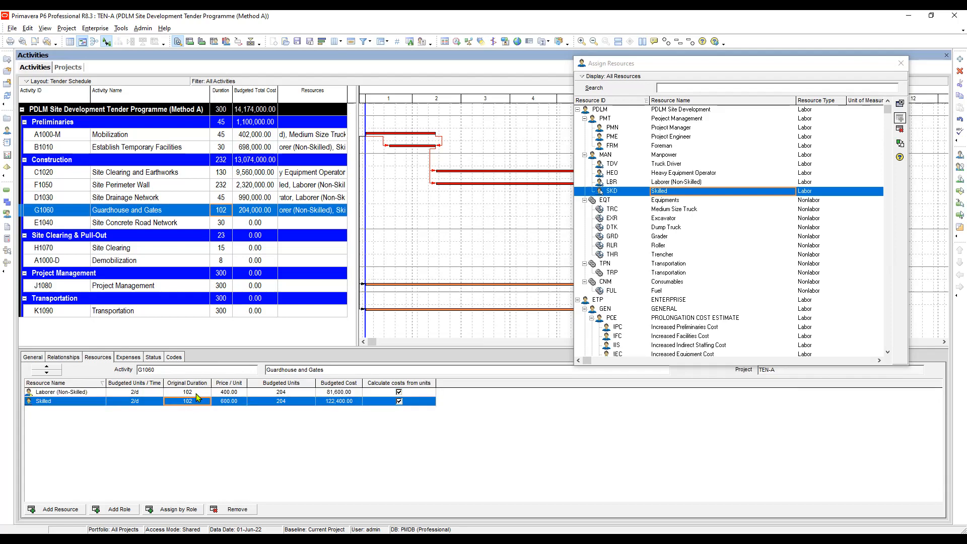
click(198, 395)
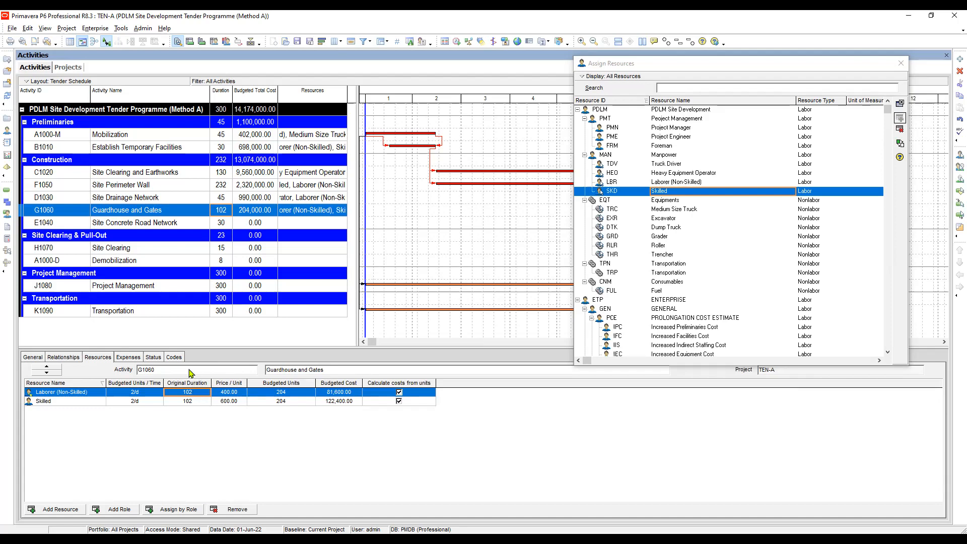
Assign Laborer (Non-Skilled) and Skilled to Site Concrete Road Network and set their budgeted units per time to 10/d each.
click(138, 224)
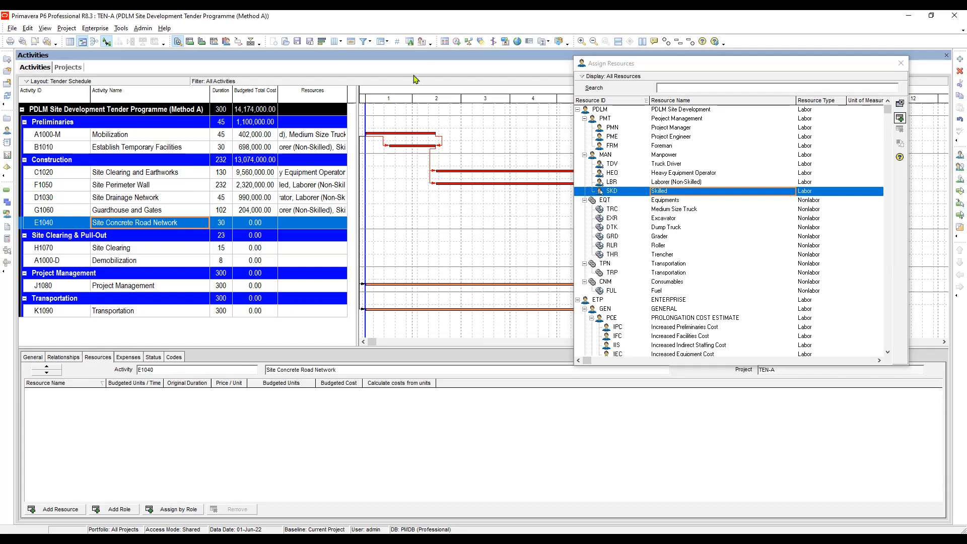
double_click(675, 184)
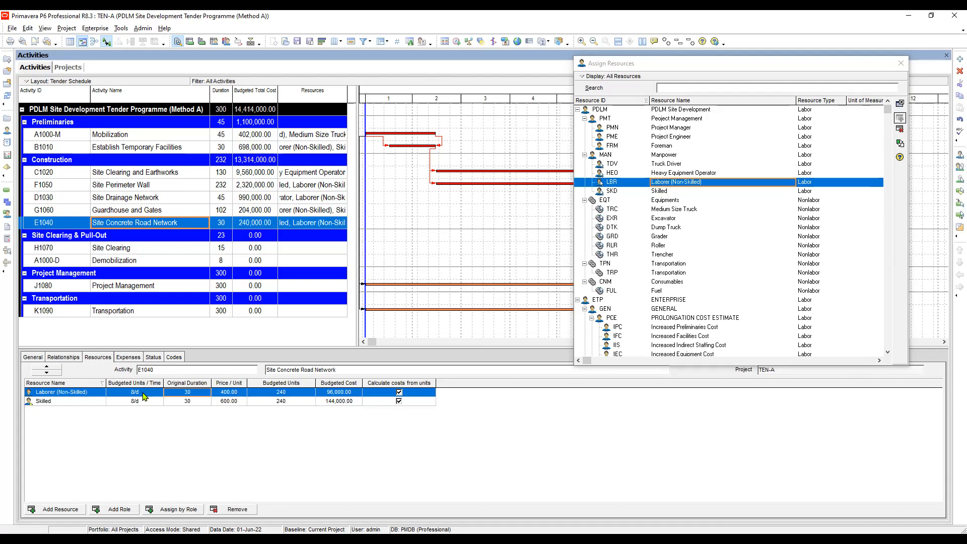
click(143, 392)
click(142, 388)
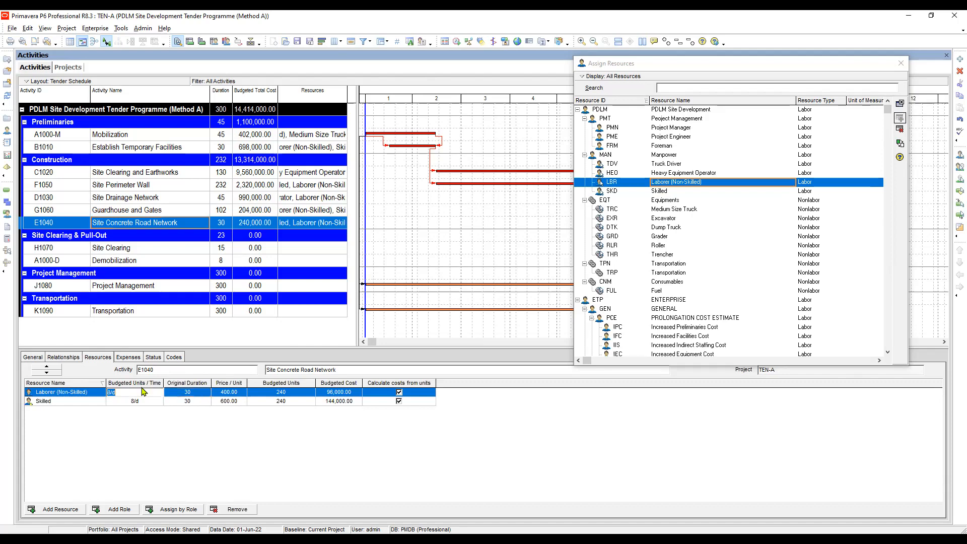
text(10)
key(Return)
text(10)
key(Tab)
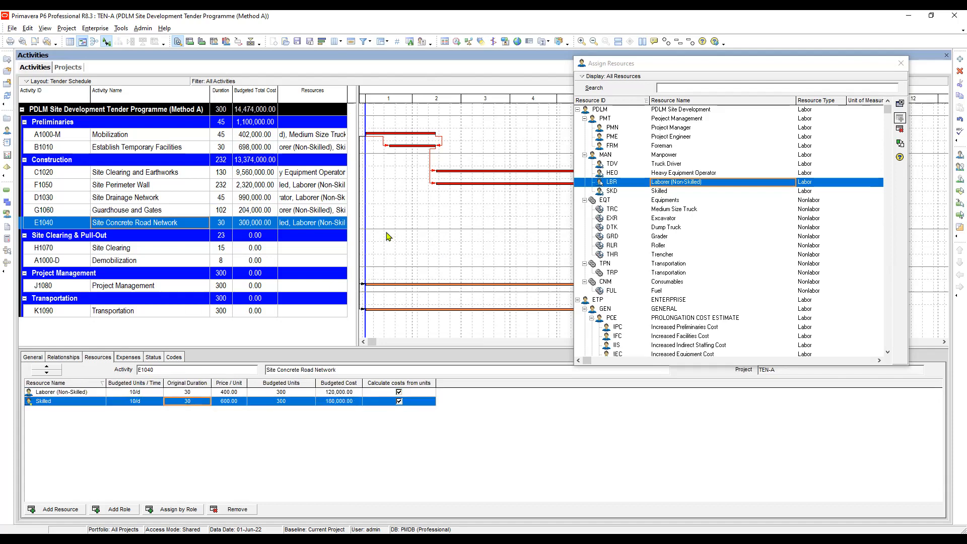
Assign Laborer (Non-Skilled) at 5/d and Skilled at 2/d budgeted units per time to the Site Clearing activity and check the entries.
click(119, 251)
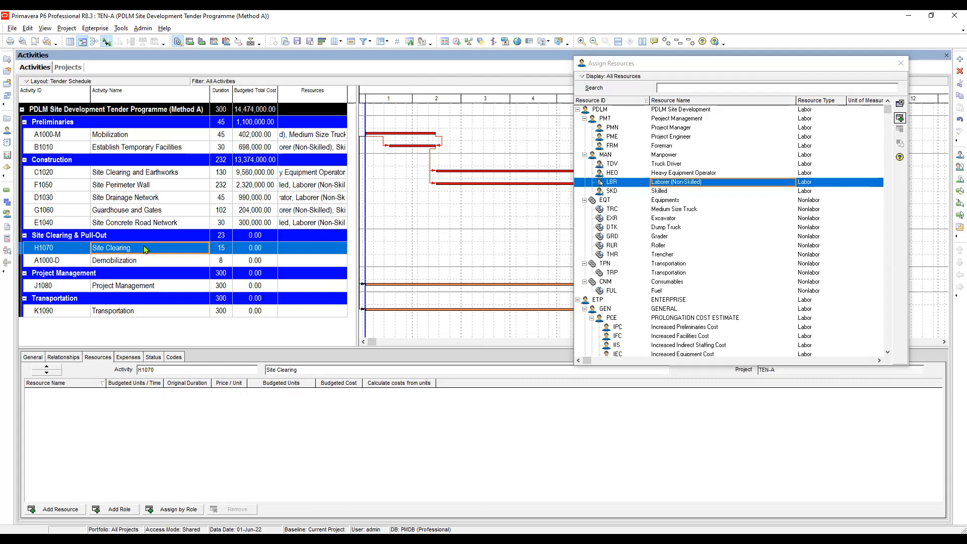
double_click(666, 191)
click(146, 396)
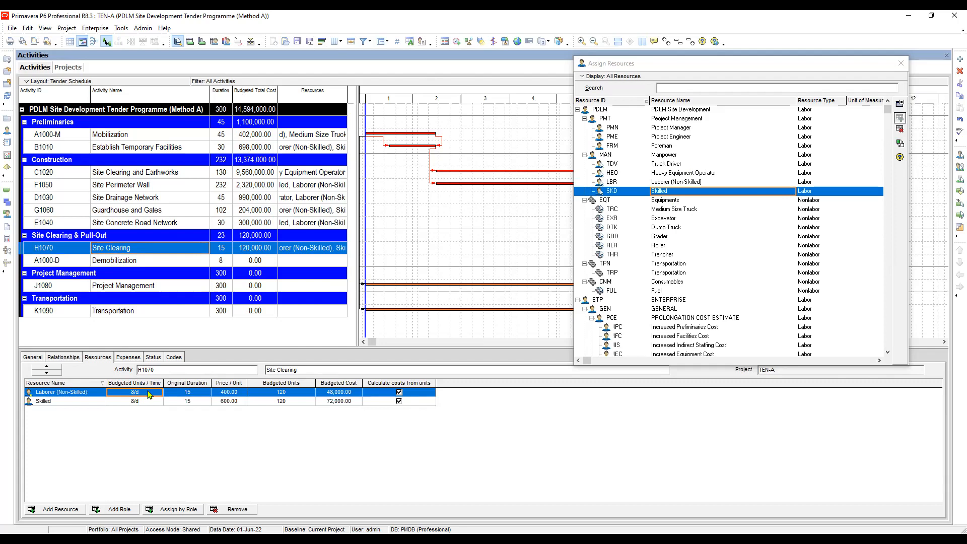
click(150, 392)
text(5)
click(143, 403)
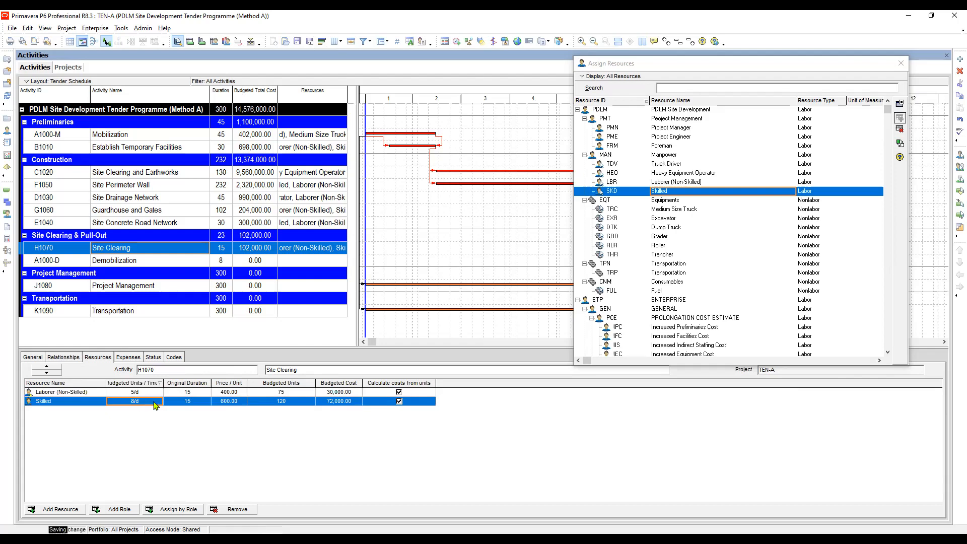
text(2)
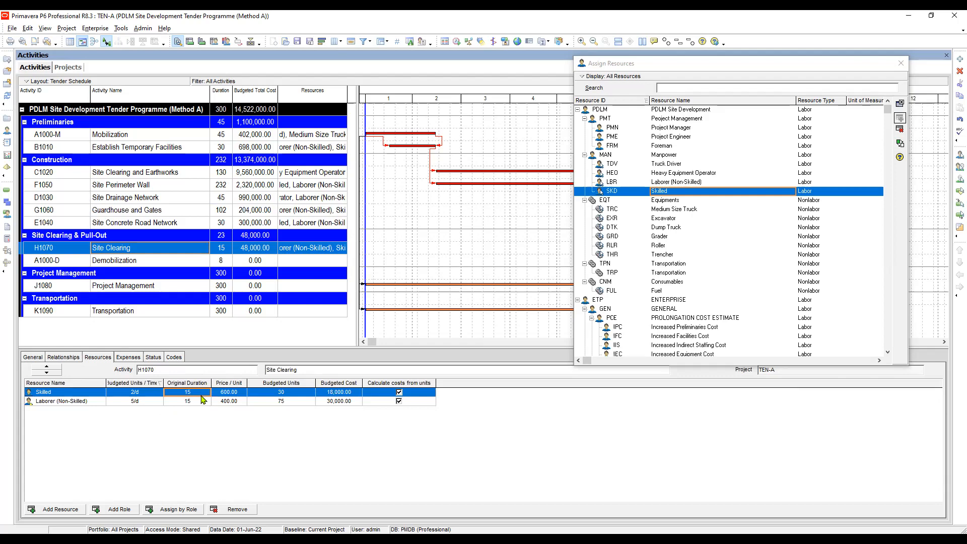
click(139, 406)
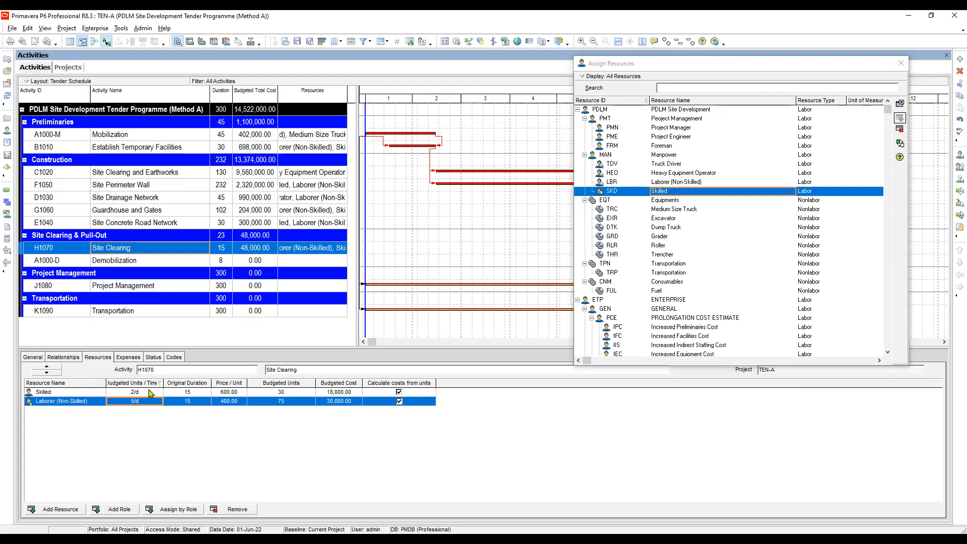
click(148, 394)
click(194, 401)
Assign Laborer (Non-Skilled), Medium Size Truck, Truck Driver and Fuel to the Demobilization activity.
click(137, 262)
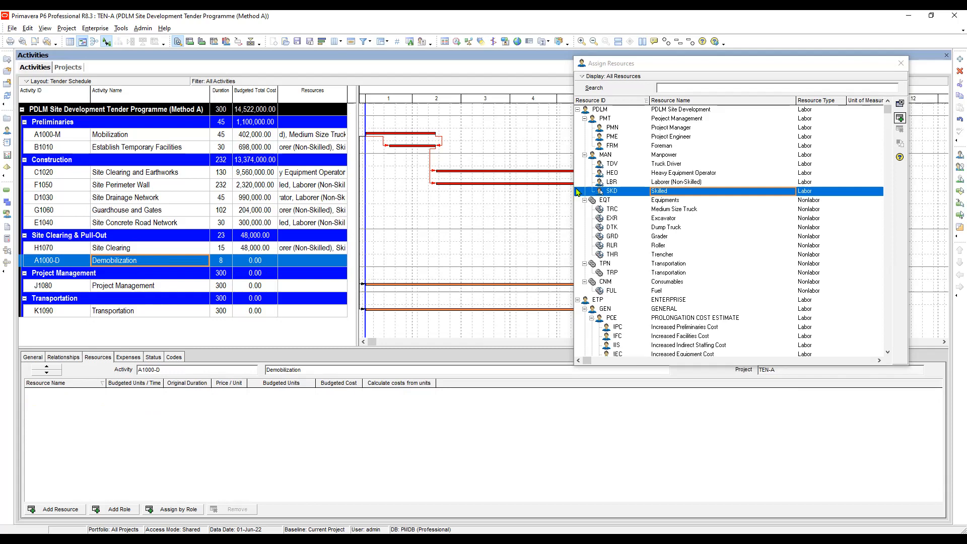
double_click(698, 180)
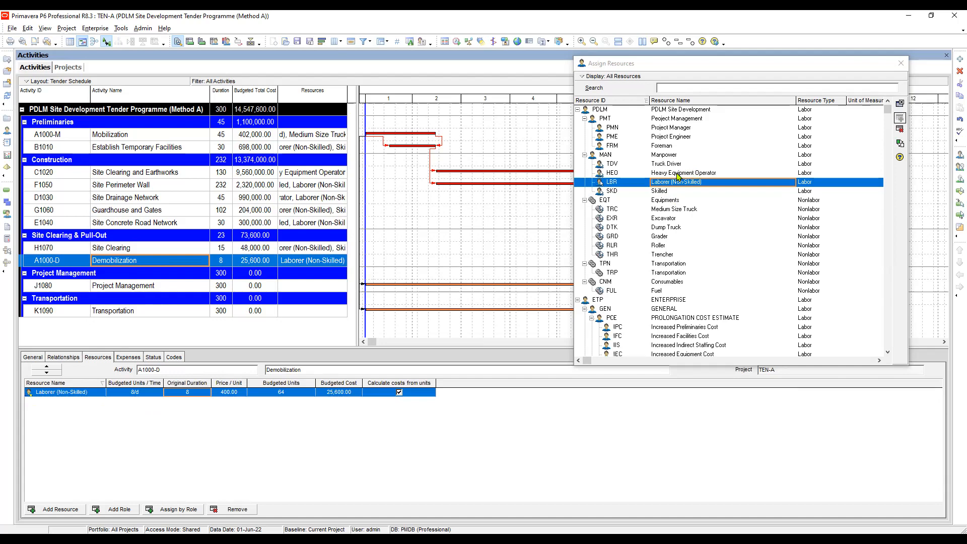
key(Down)
key(Down)
key(Down)
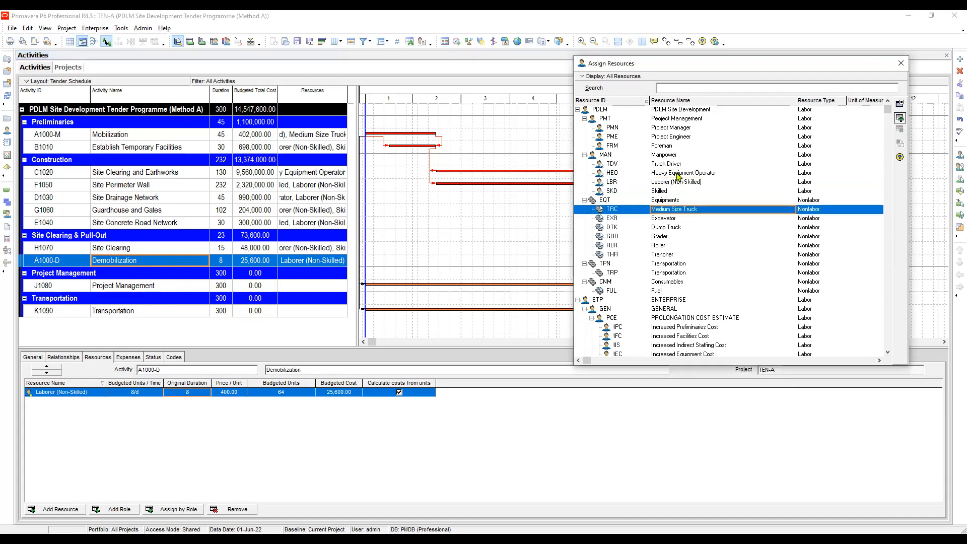
double_click(668, 209)
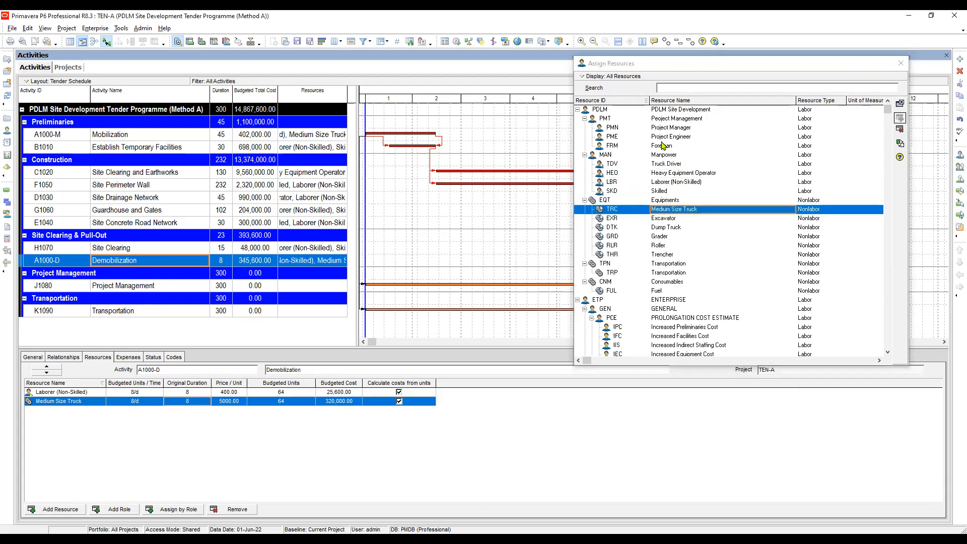
drag(701, 67, 479, 58)
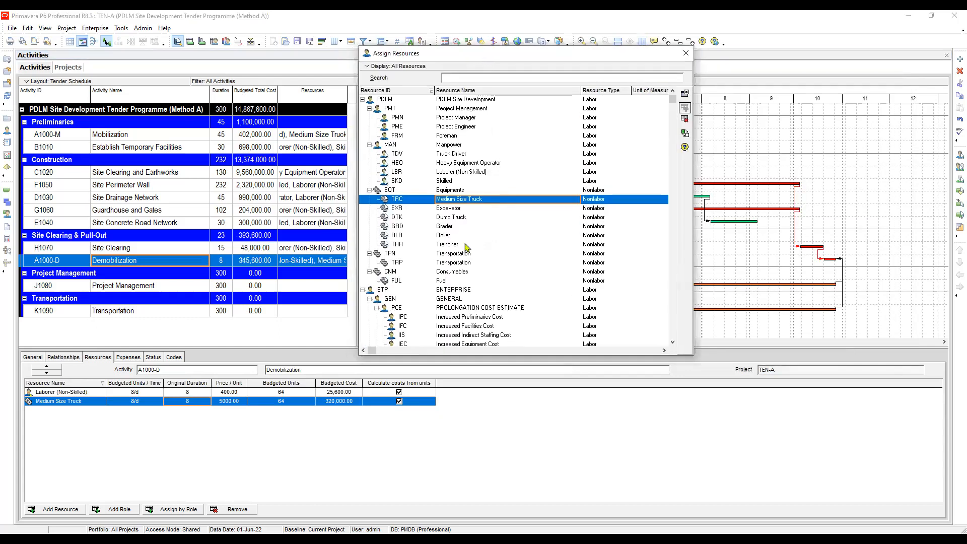
click(458, 218)
click(456, 154)
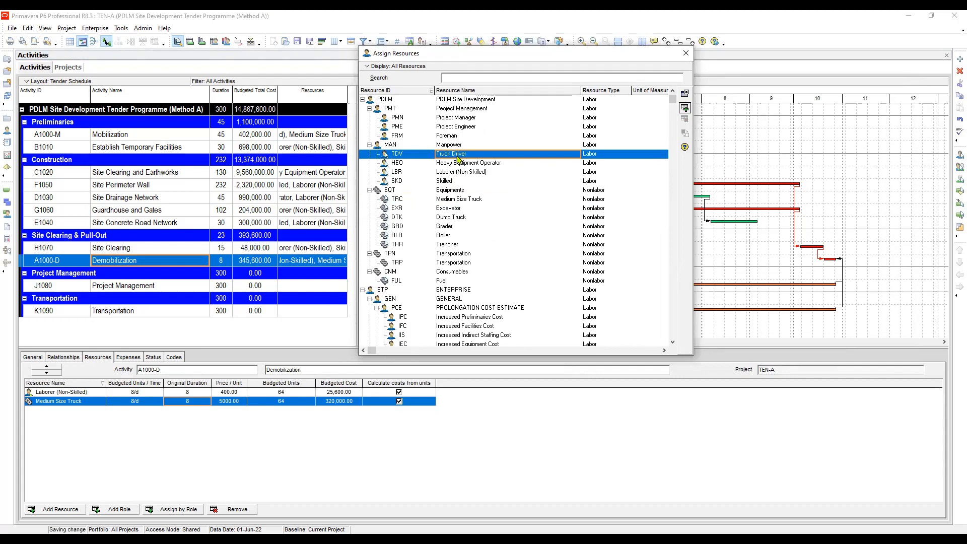
double_click(458, 158)
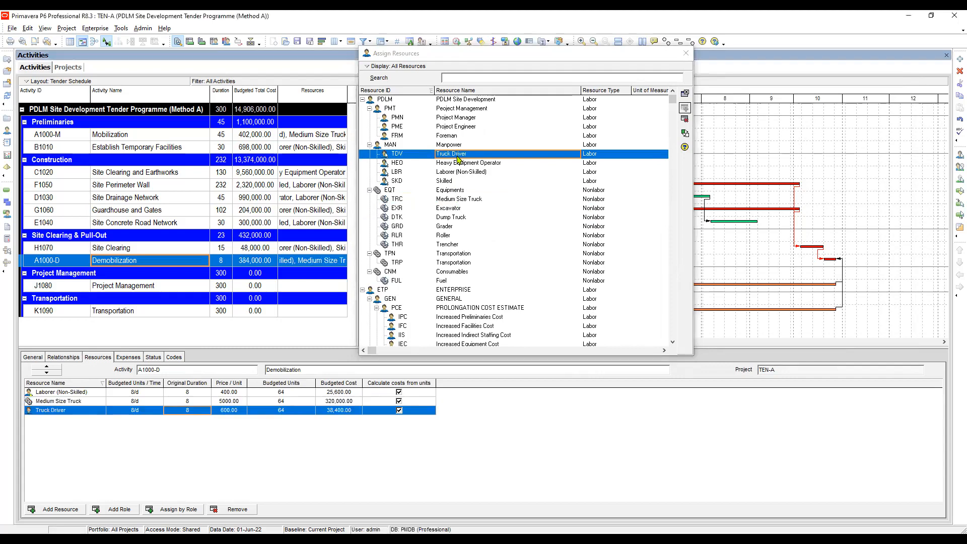
double_click(448, 281)
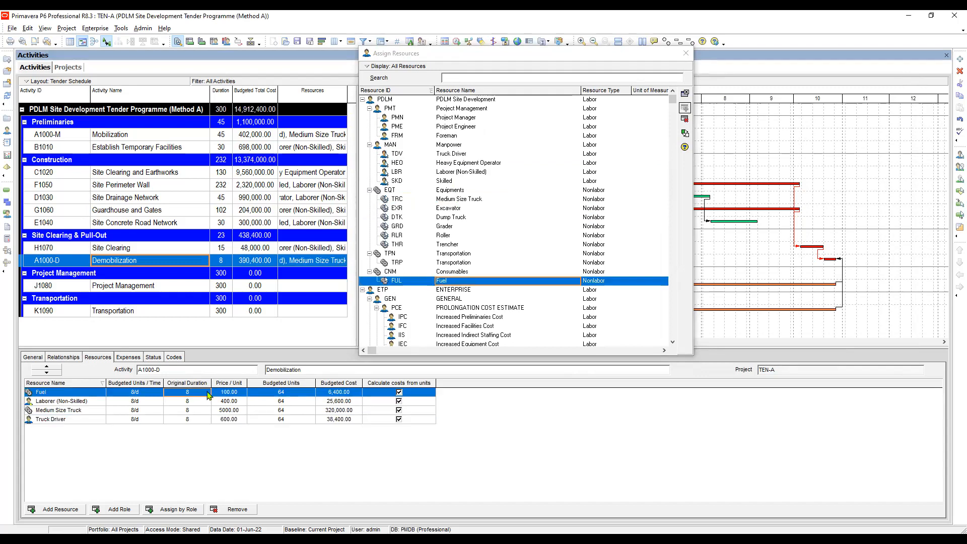
Set the budgeted units of the Fuel assignment on Demobilization to 160.
click(151, 394)
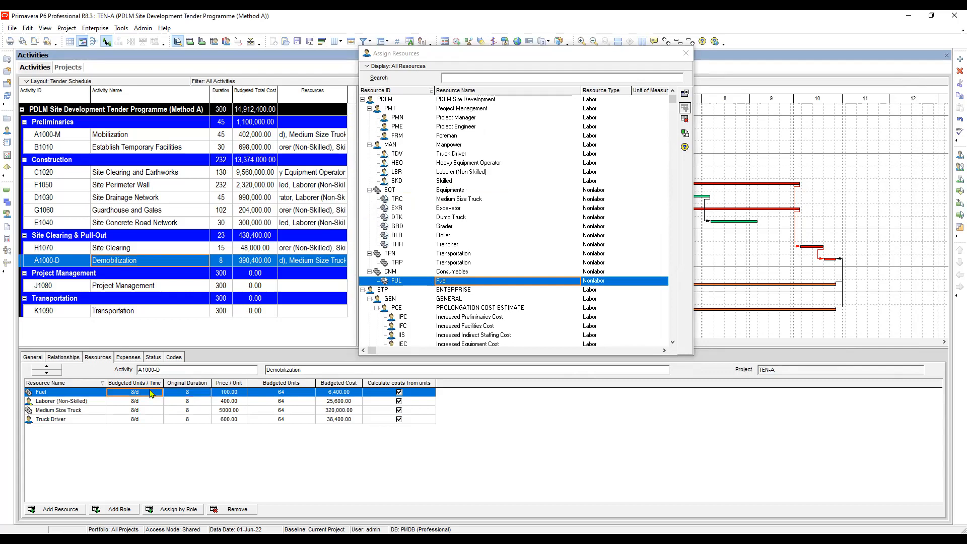
click(149, 391)
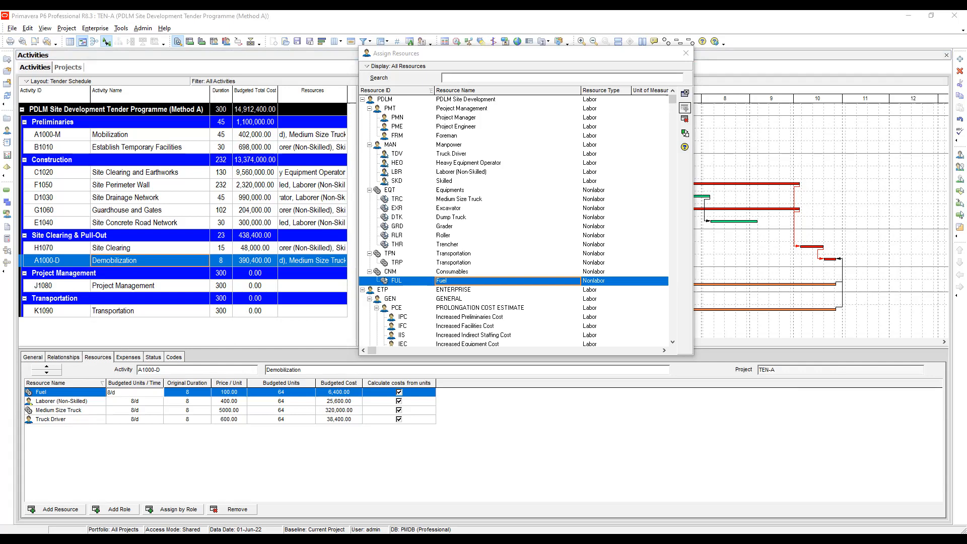
click(122, 392)
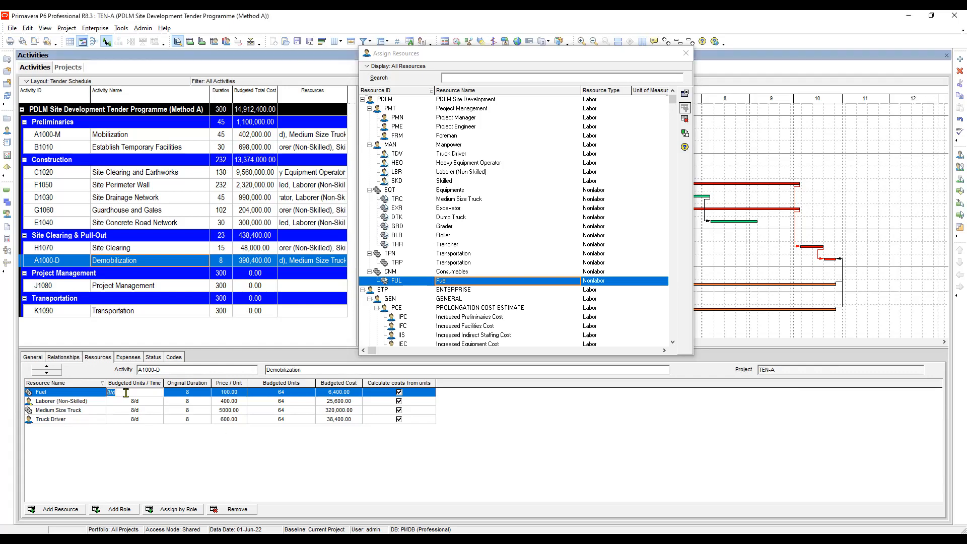
click(194, 394)
click(295, 394)
click(295, 393)
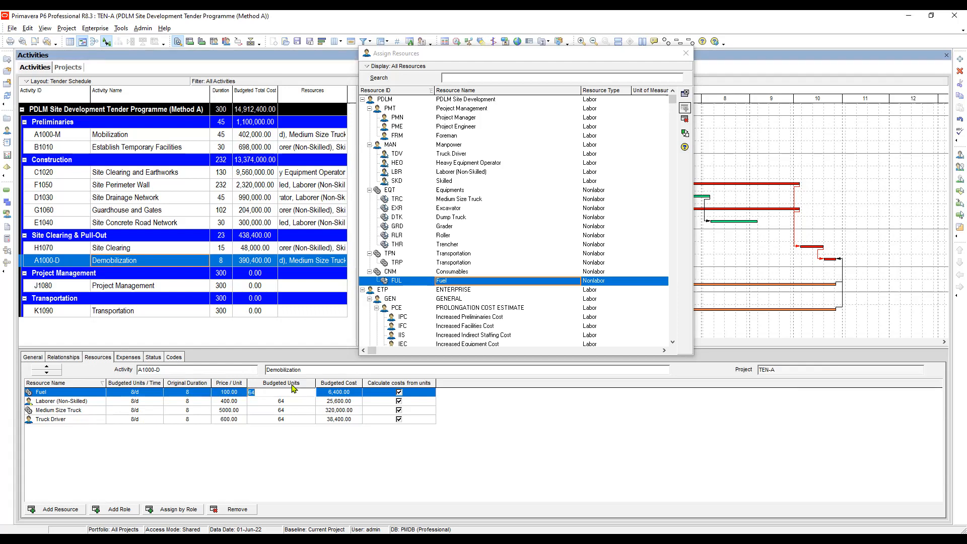
text(160)
key(Return)
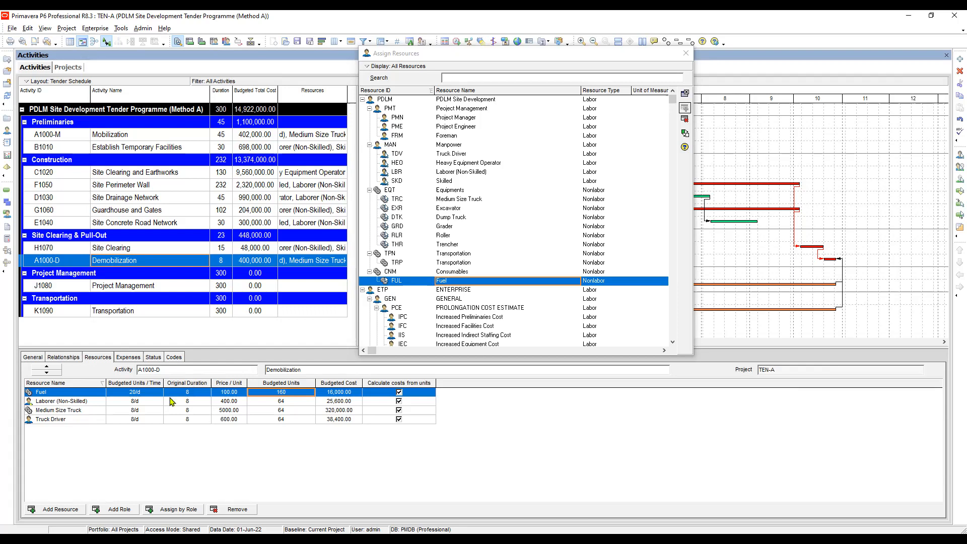
Set the budgeted units per time of Laborer (Non-Skilled) on Demobilization to 5/d.
click(134, 400)
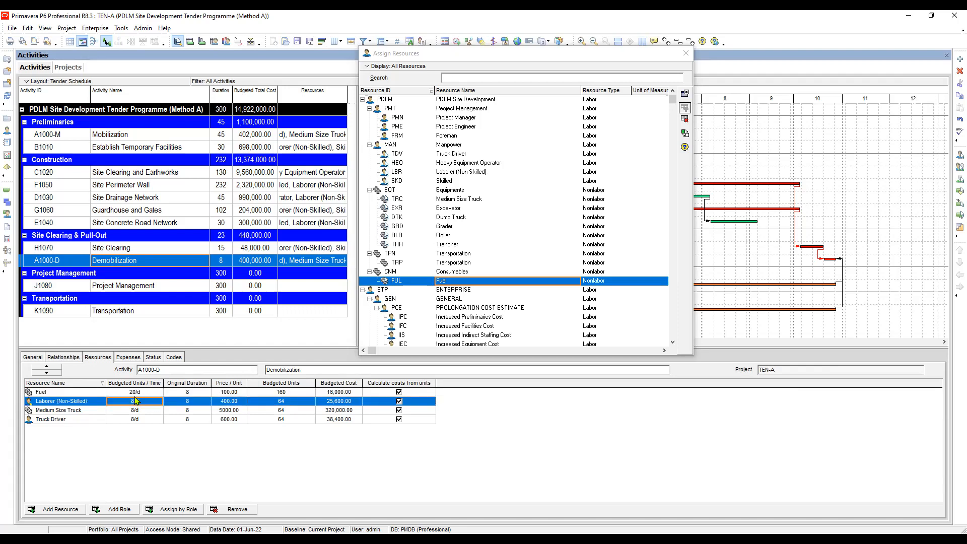
click(142, 400)
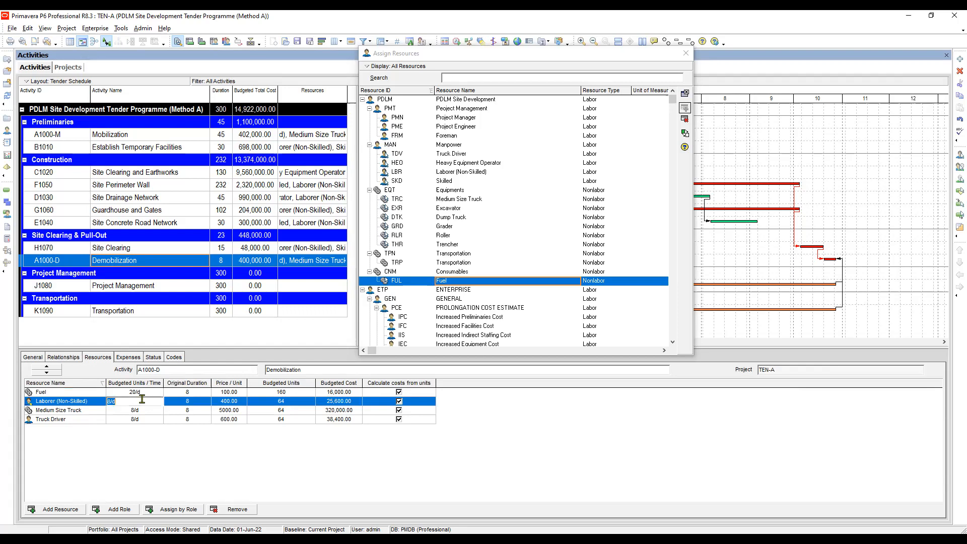
text(5)
key(Tab)
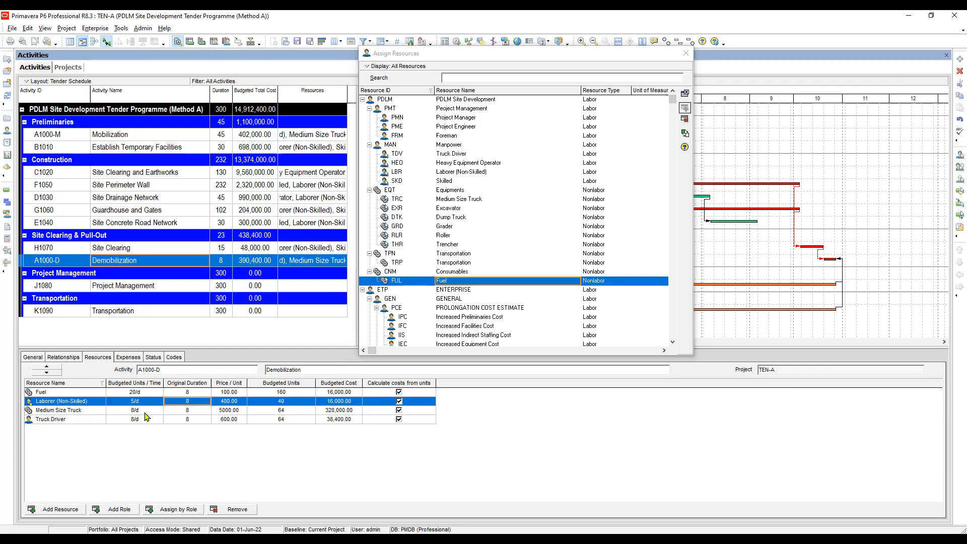
Set the budgeted units per time of Medium Size Truck and Truck Driver on Demobilization to 1/d each and check the entries.
click(139, 410)
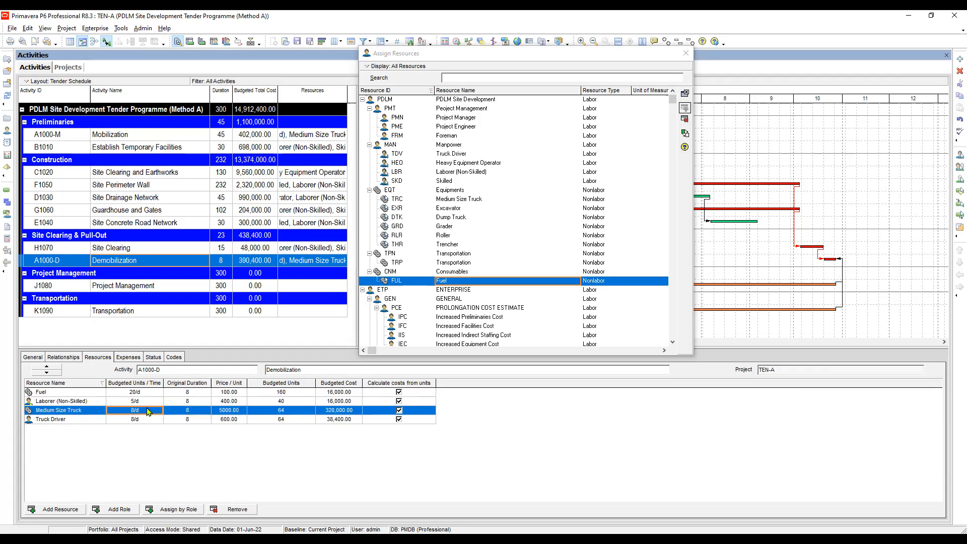
key(Up)
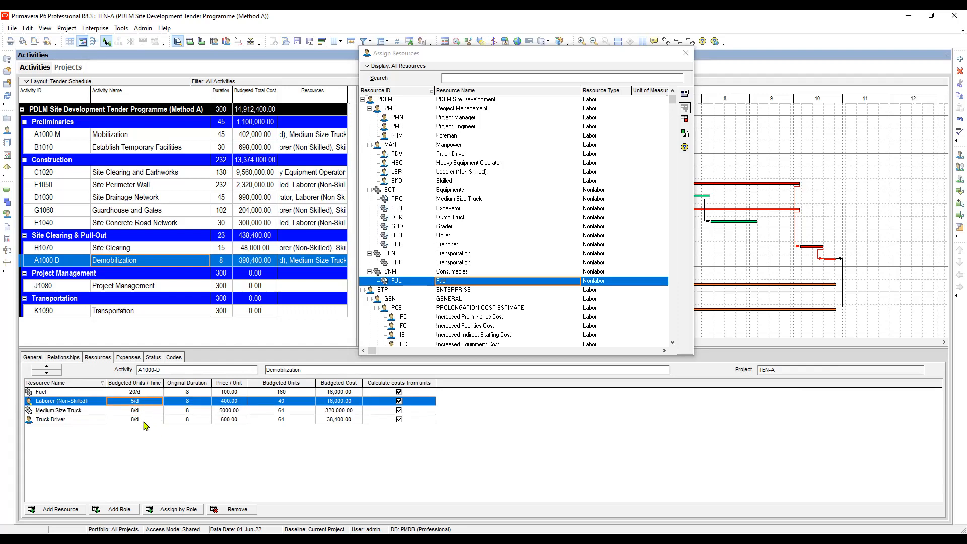
click(139, 411)
text(1)
click(145, 421)
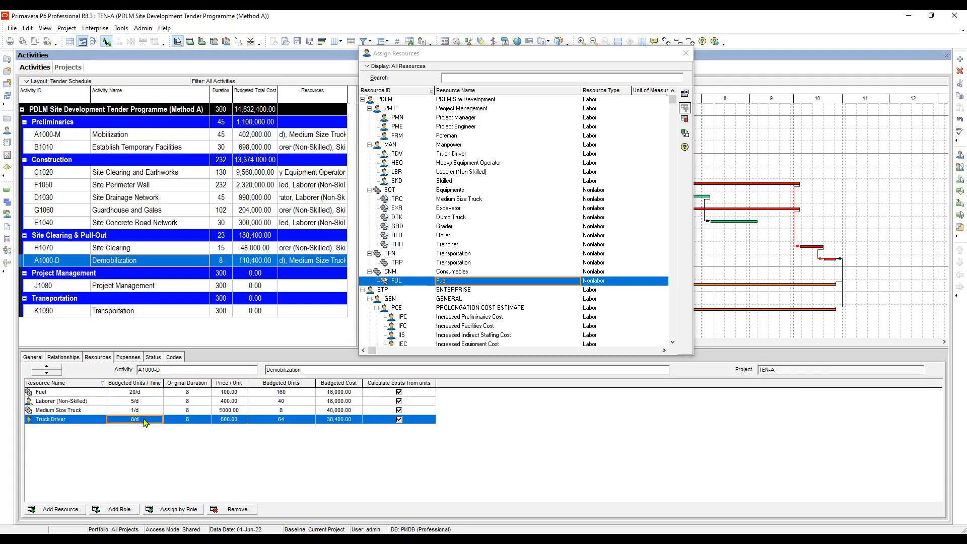
text(1)
click(148, 412)
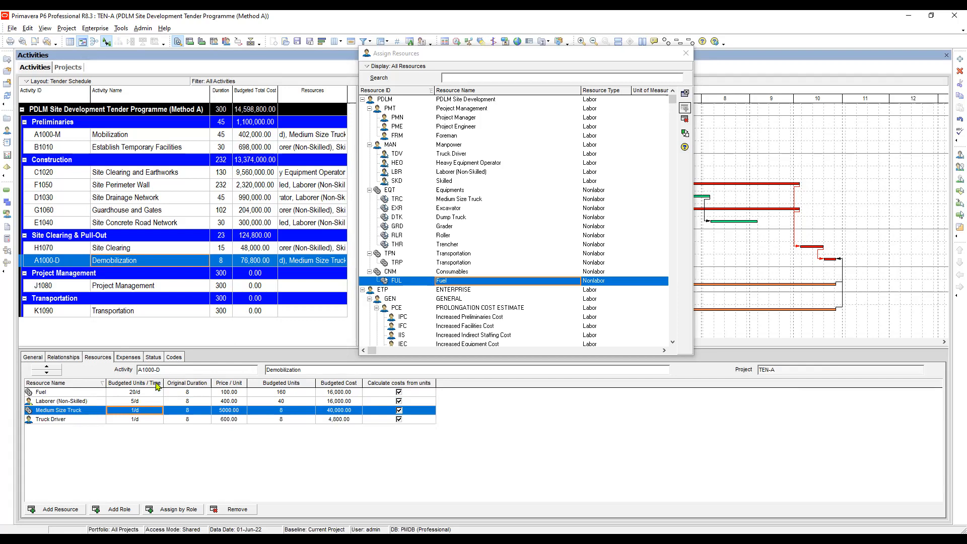
click(140, 422)
click(145, 410)
click(141, 402)
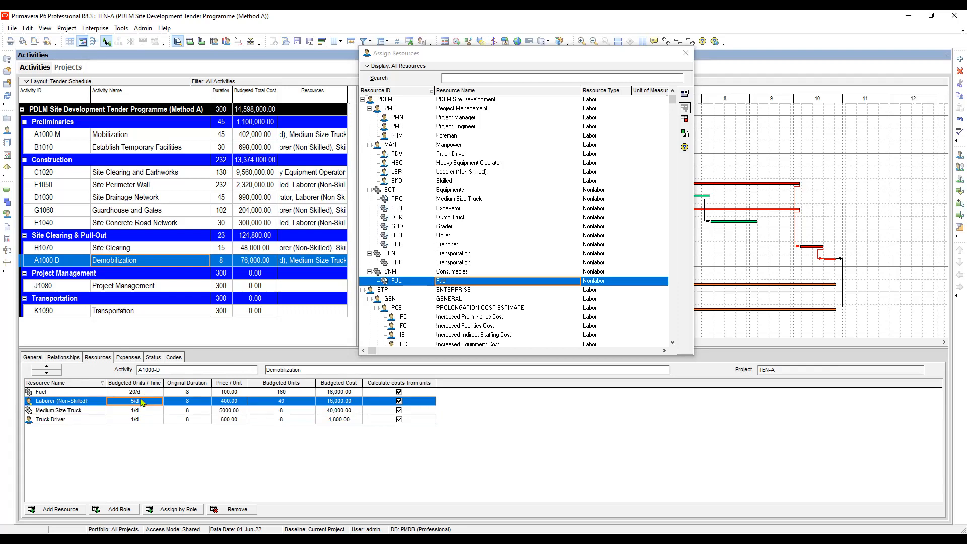
key(Up)
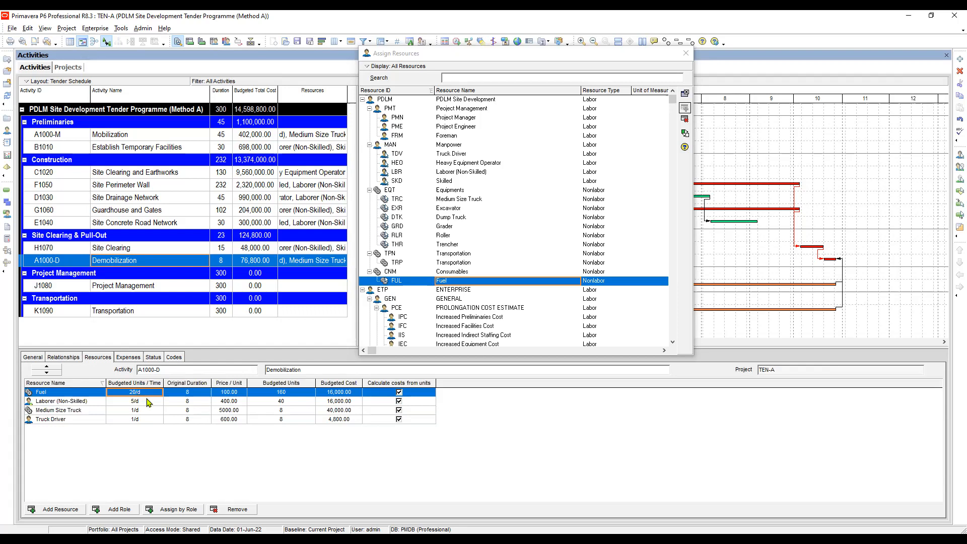
click(188, 393)
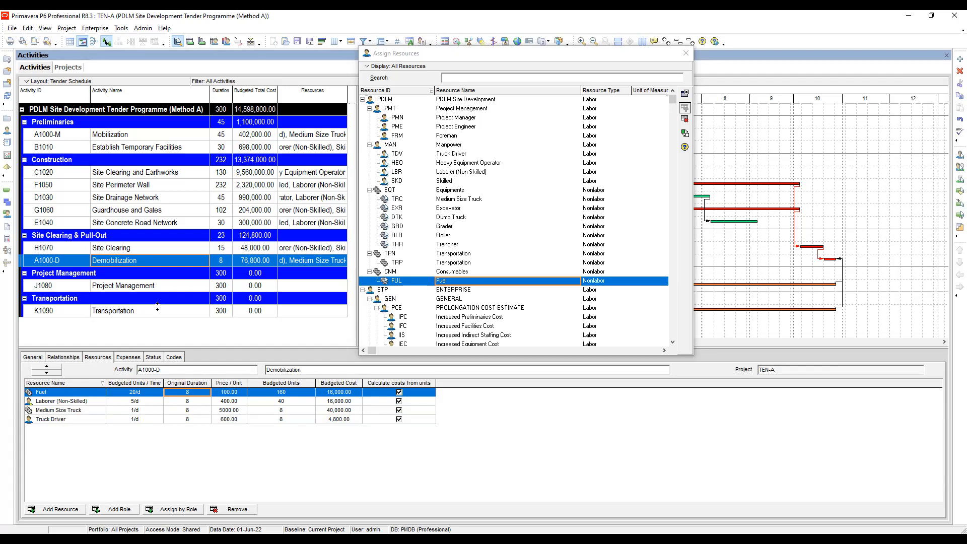
Assign Project Manager, Project Engineer and Foreman to the Project Management activity.
click(143, 289)
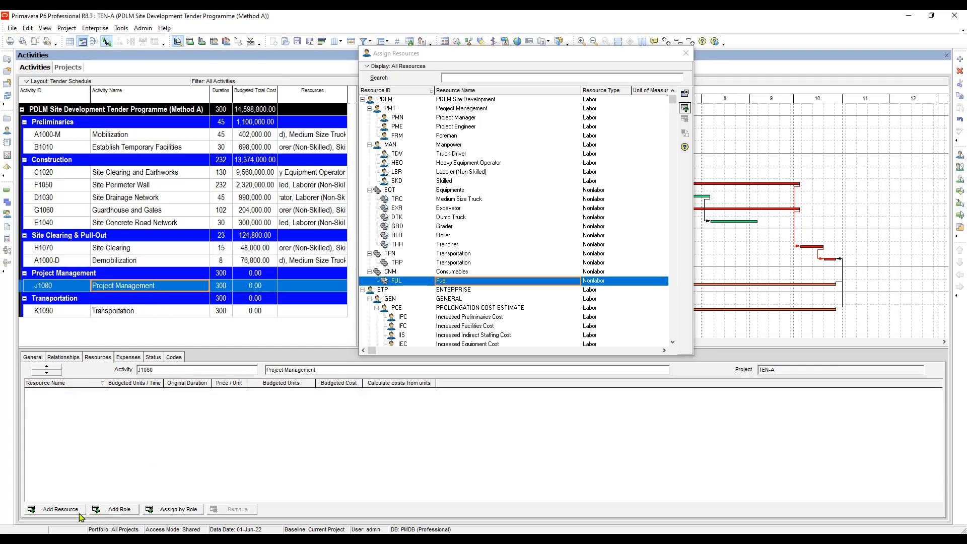
click(475, 165)
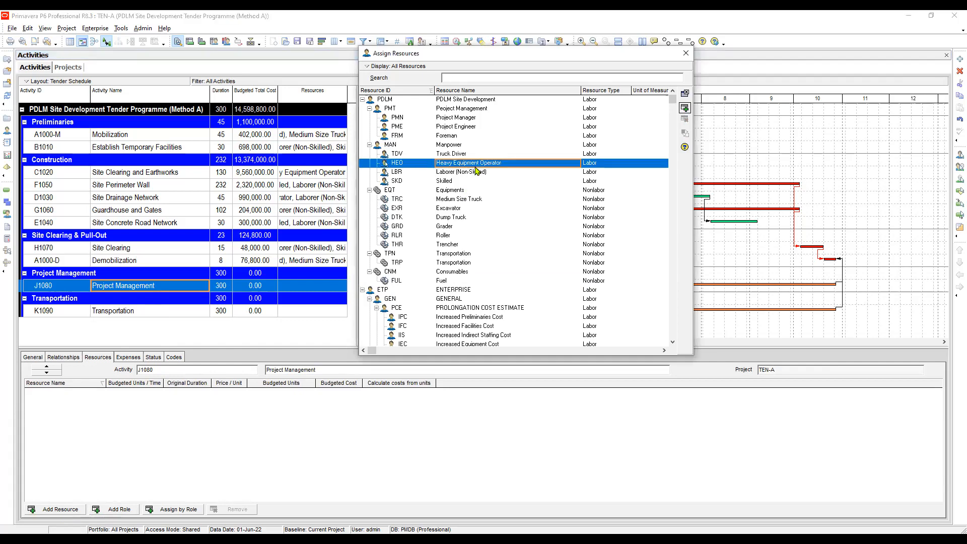
click(459, 118)
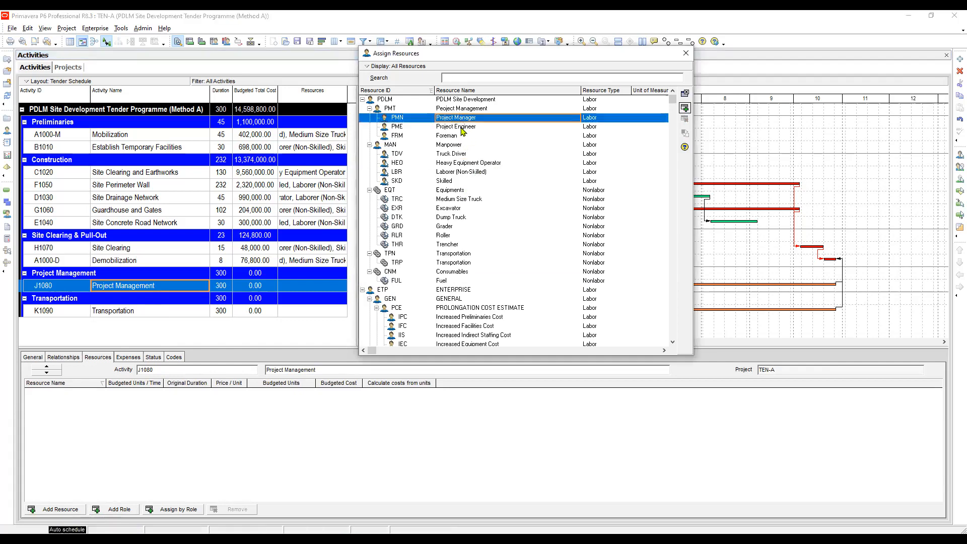
double_click(458, 117)
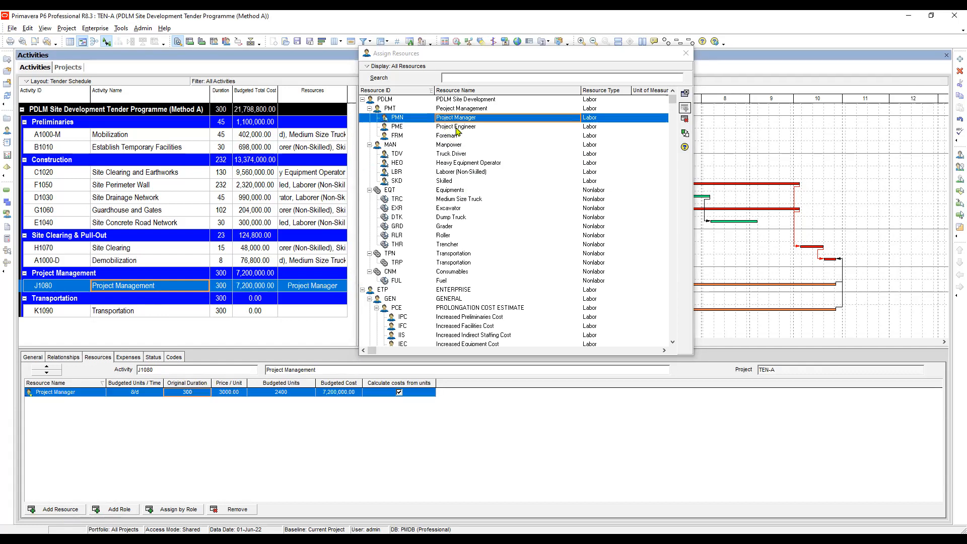
double_click(457, 127)
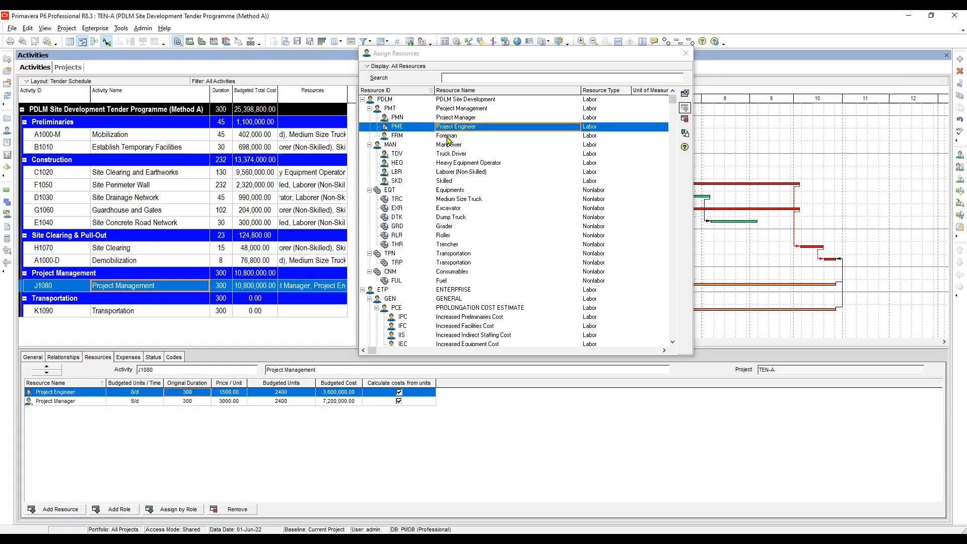
double_click(447, 137)
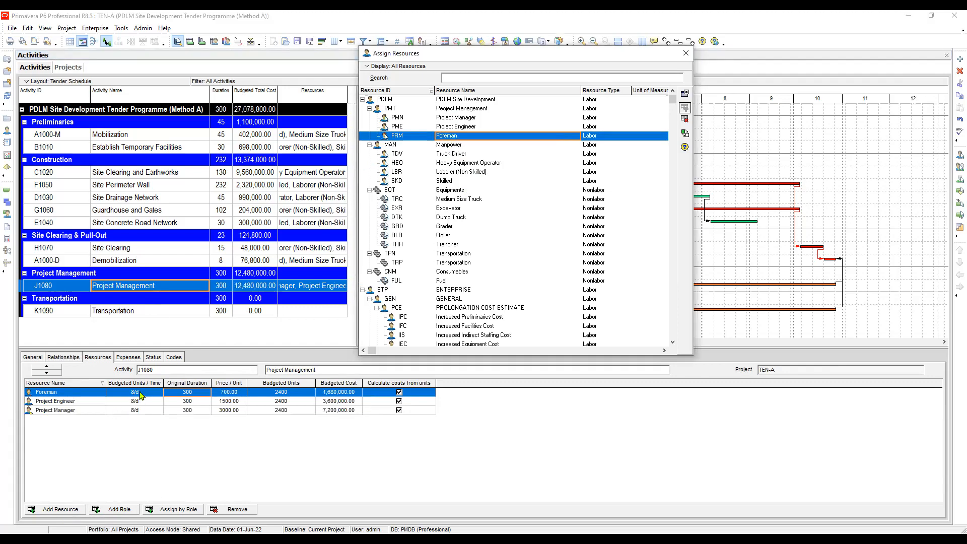
Set the budgeted units per time of Foreman, Project Engineer and Project Manager to 1/d each and check the activity's duration and budgeted total cost.
text(1)
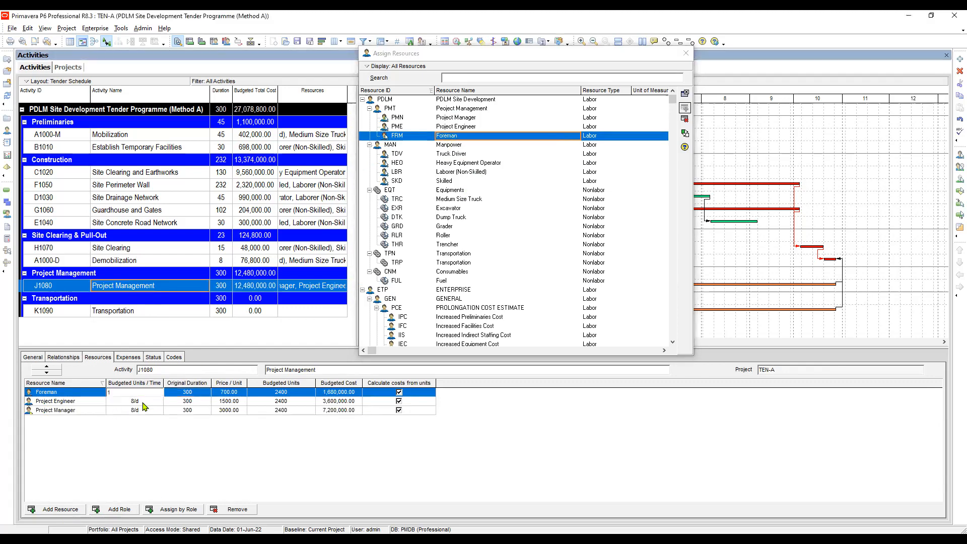
key(Return)
text(1)
key(Return)
text(1)
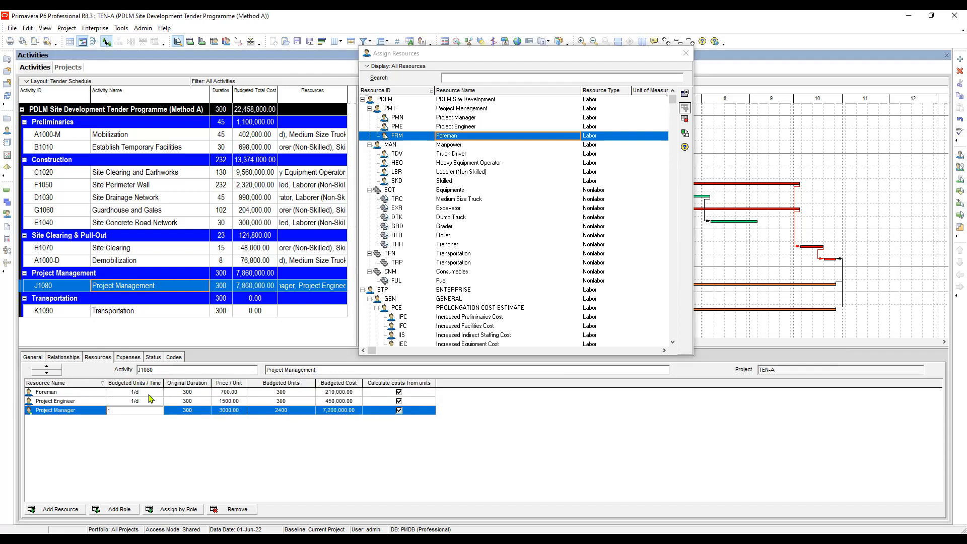
key(Return)
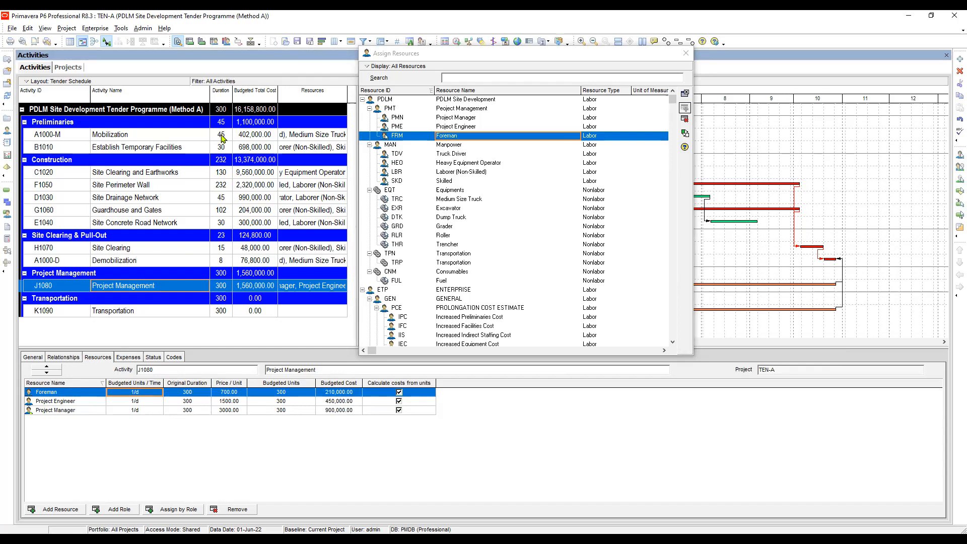
click(224, 288)
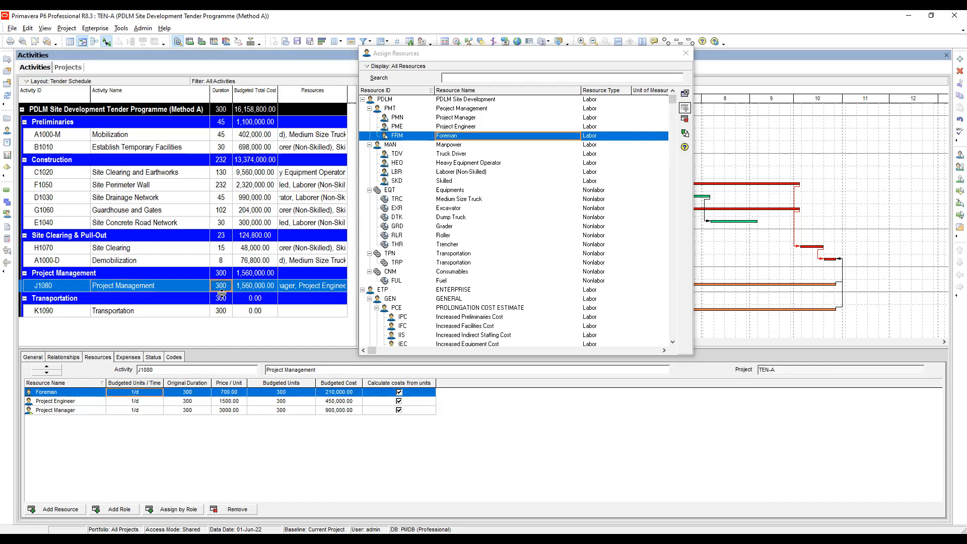
click(252, 287)
Assign the Transportation resource to the Transportation activity.
click(135, 311)
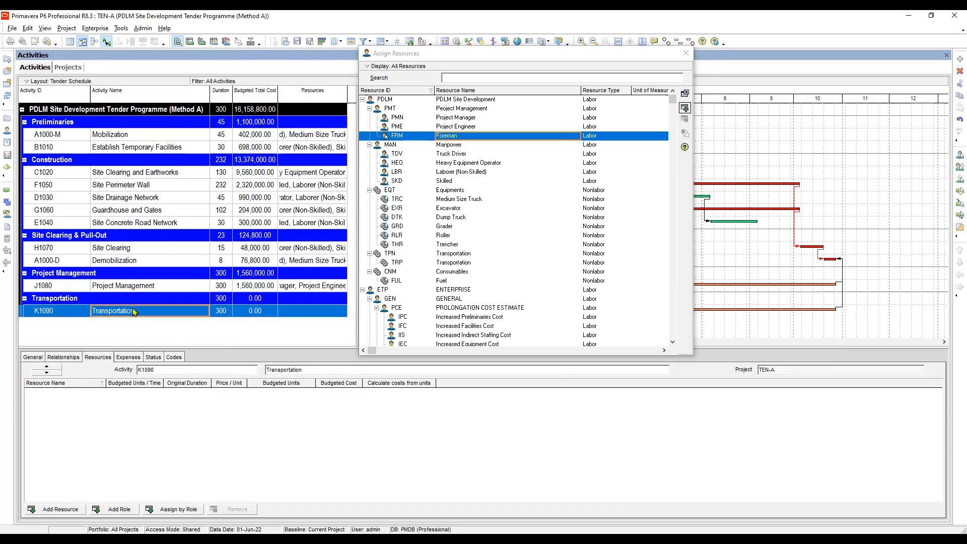
click(459, 264)
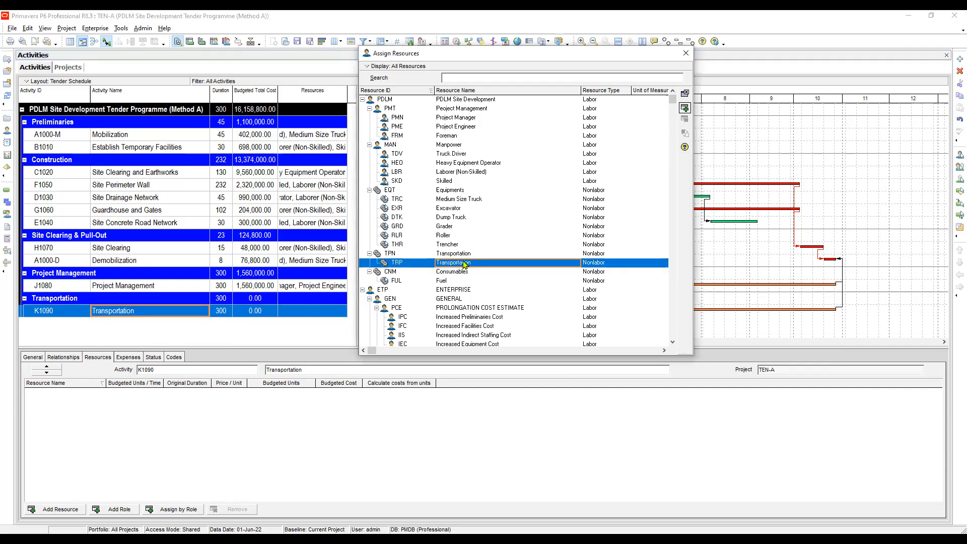
double_click(471, 263)
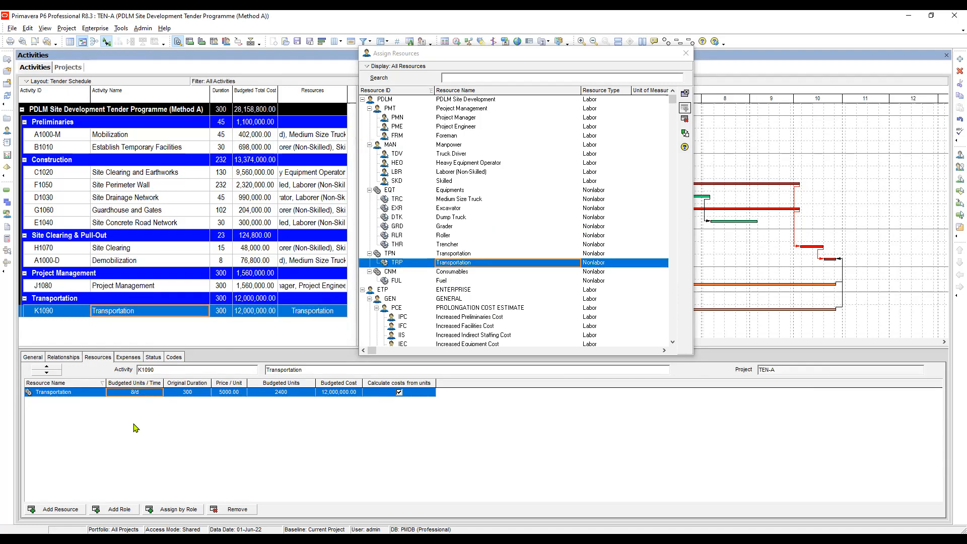
Set the budgeted units of the Transportation resource to 300 and check its price per unit.
click(296, 395)
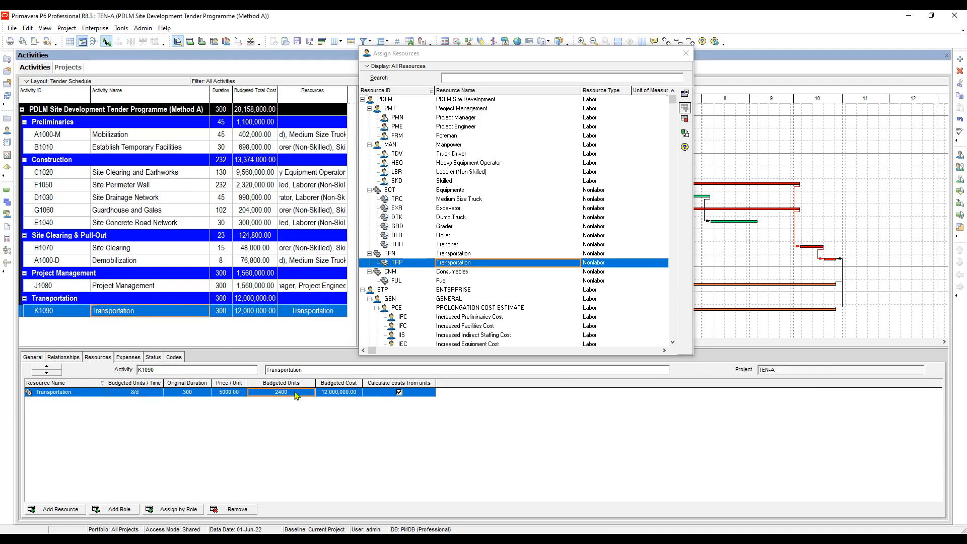
click(297, 395)
text(3)
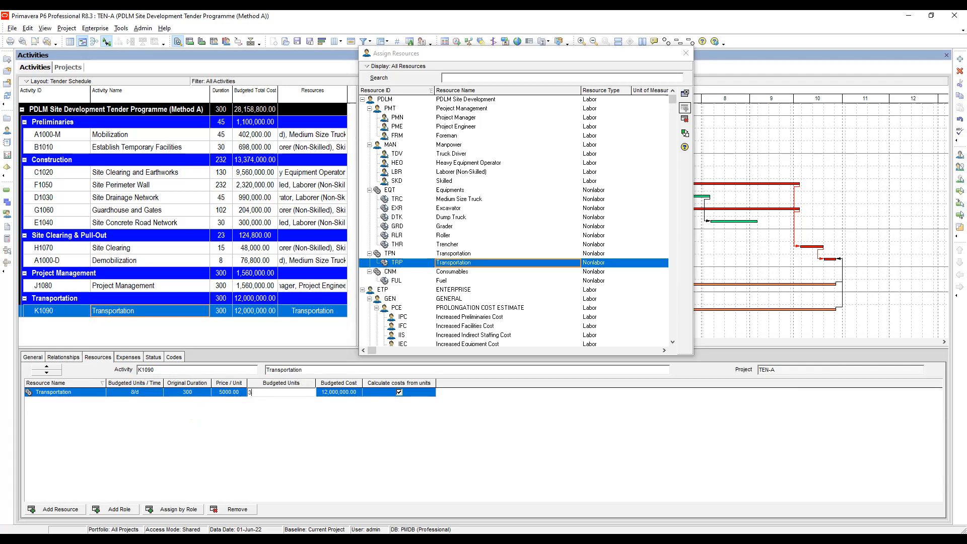
text(00)
key(Return)
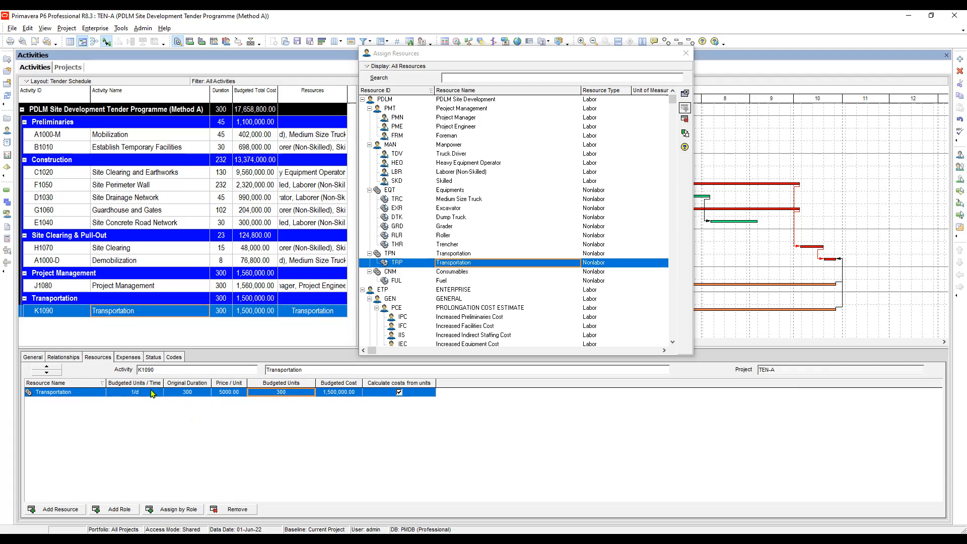
click(228, 393)
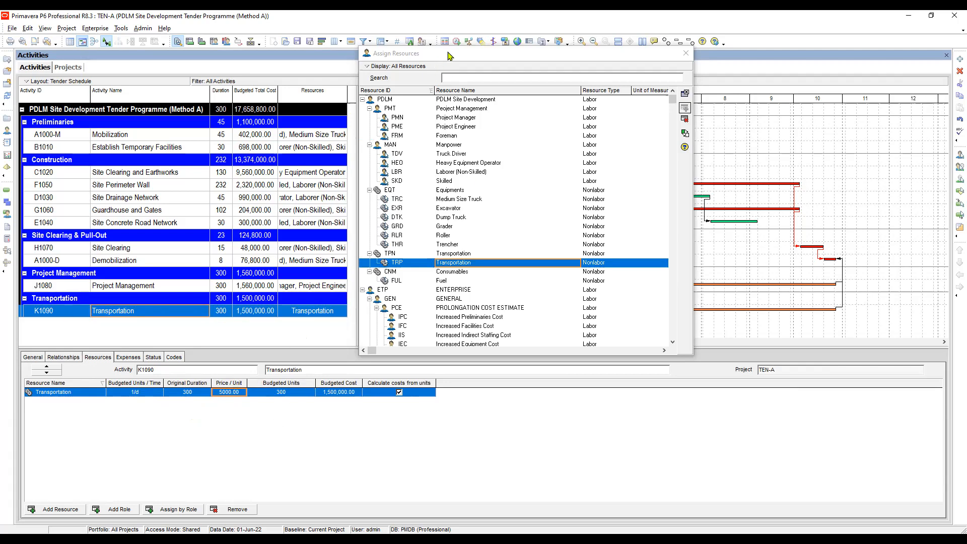
Move the Assign Resources window clear of the activity table and review the budgeted total costs of the project, Preliminaries, Mobilization and Transportation.
drag(519, 50, 591, 49)
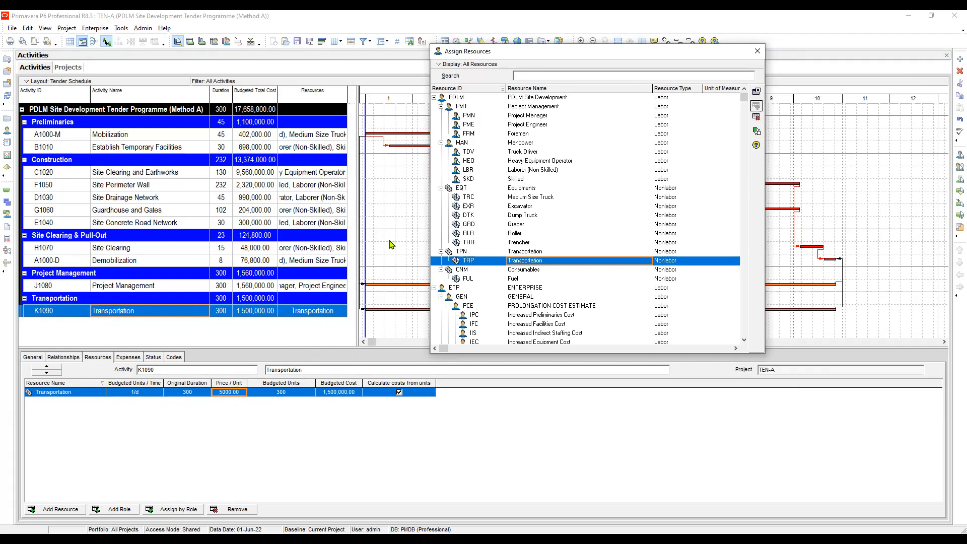
drag(563, 53, 646, 69)
click(257, 113)
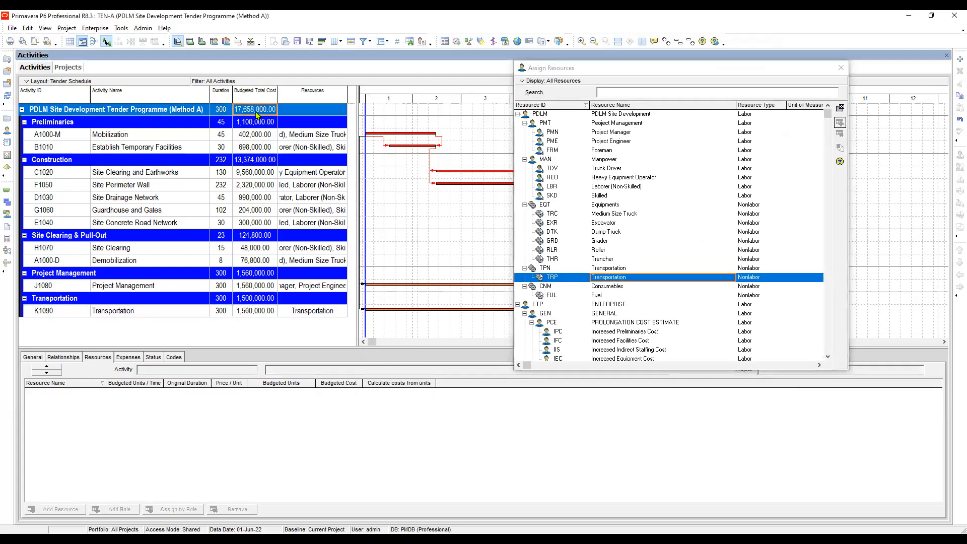
click(254, 122)
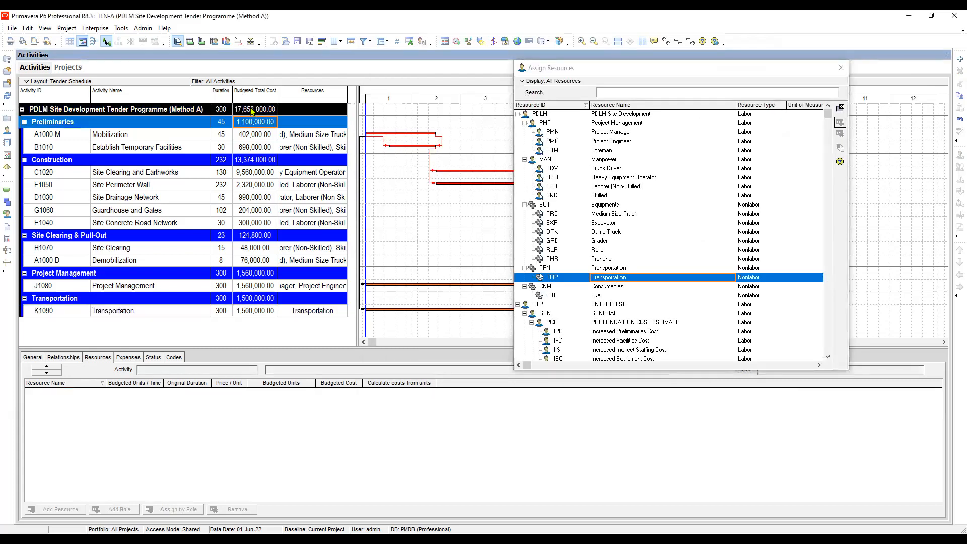
click(252, 110)
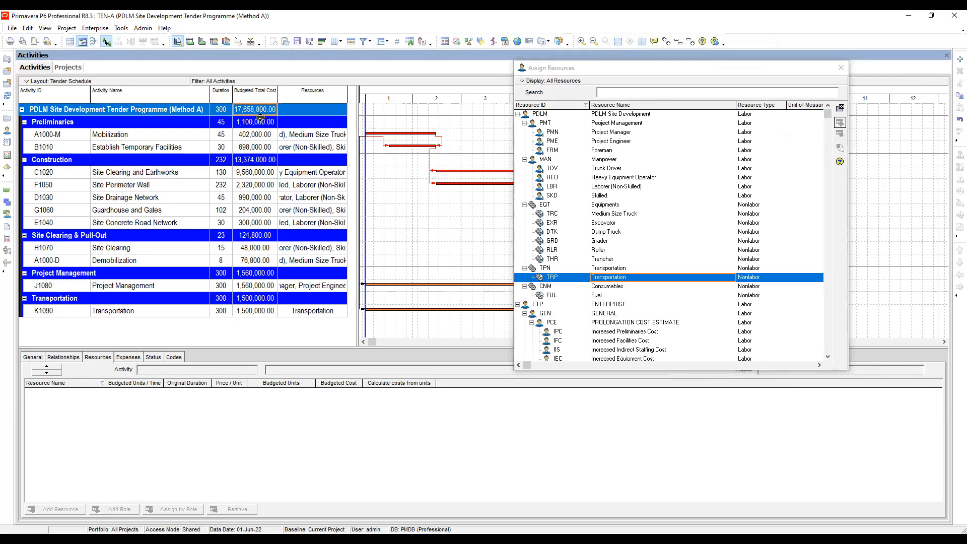
click(251, 136)
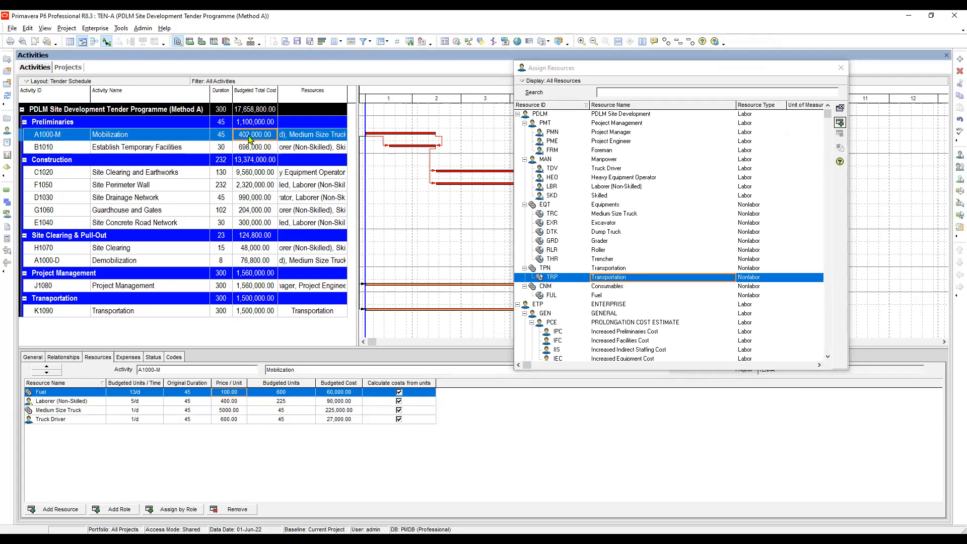
click(254, 311)
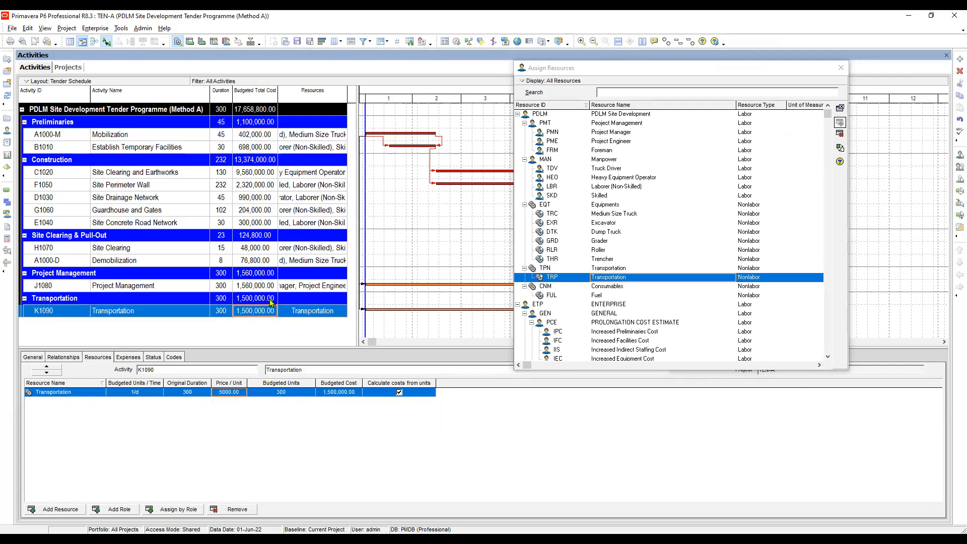
Compare the resource assignments of Project Management and Transportation with those of Mobilization.
click(157, 286)
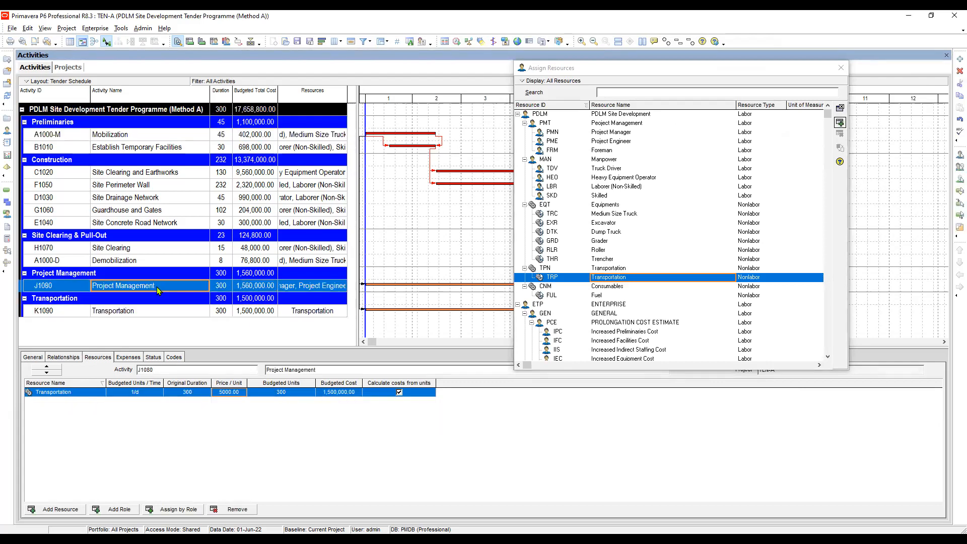
click(153, 136)
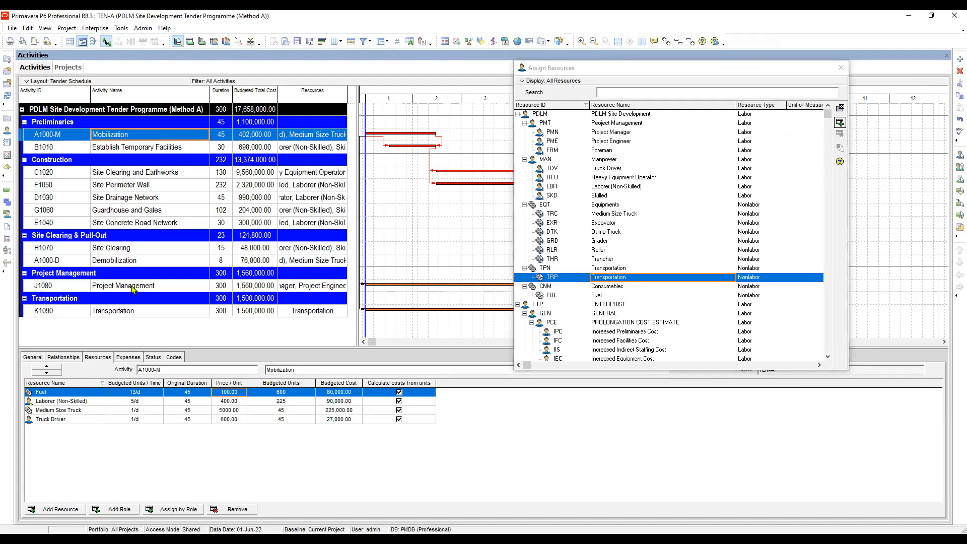
click(157, 281)
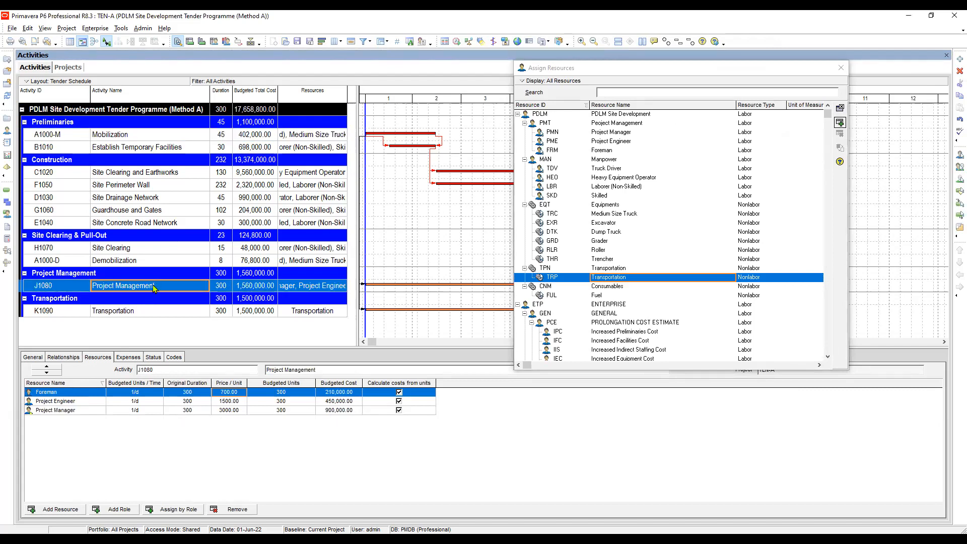
click(122, 313)
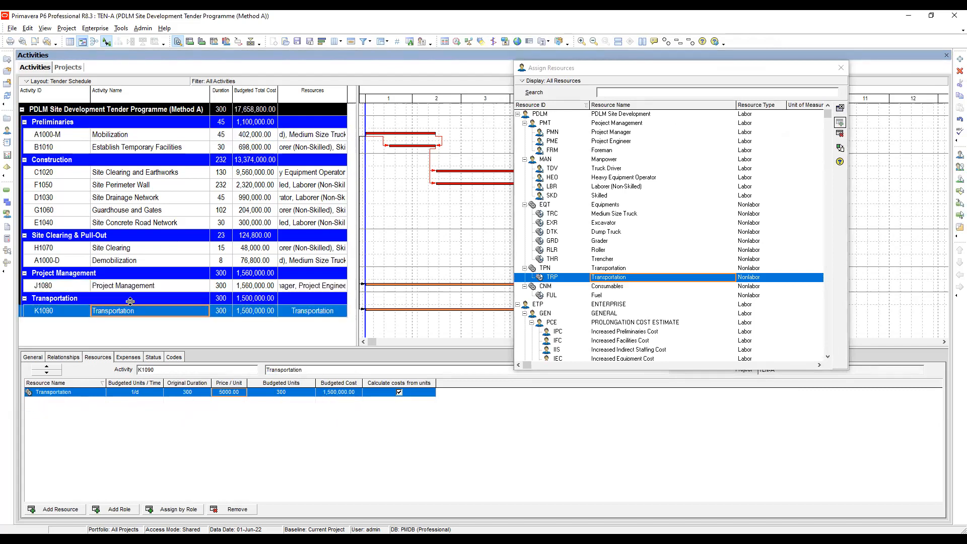
click(137, 289)
click(132, 317)
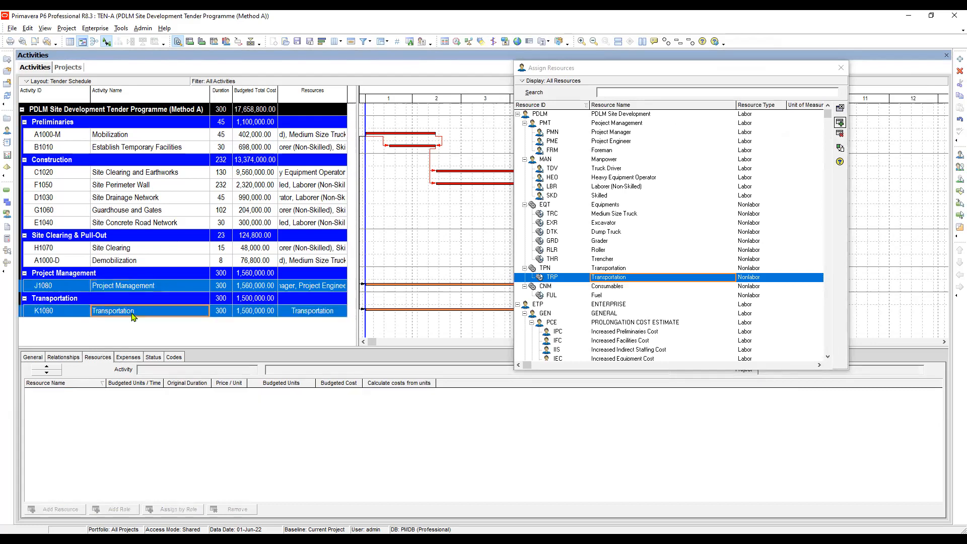
click(137, 286)
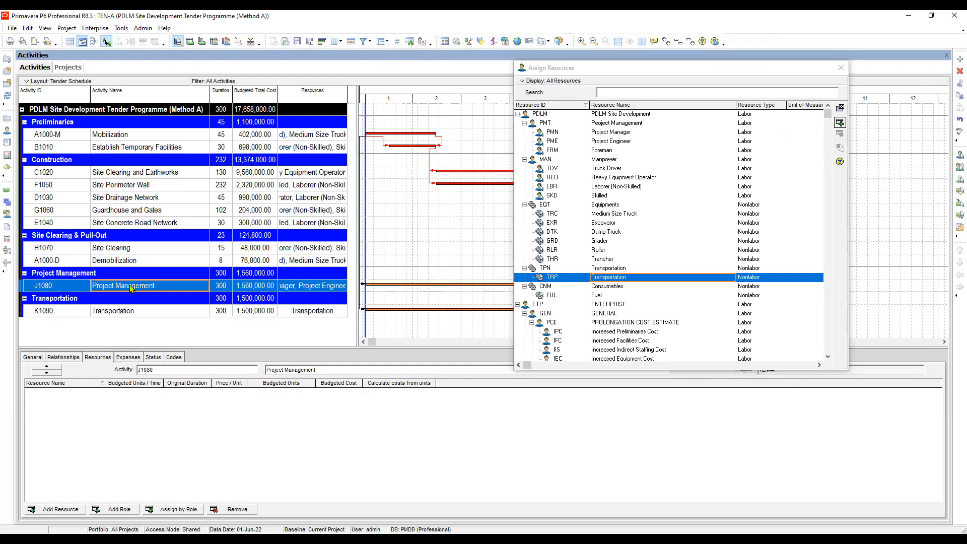
click(130, 312)
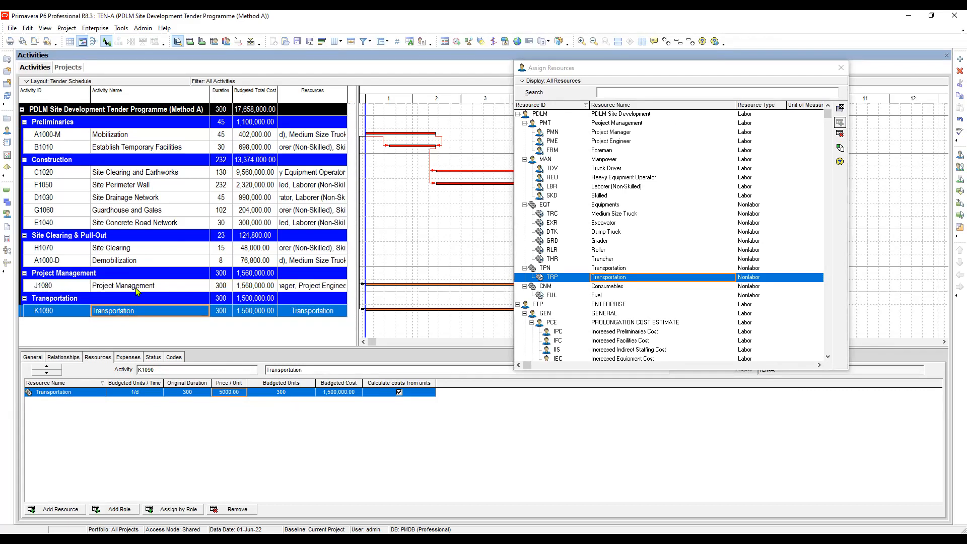
click(207, 288)
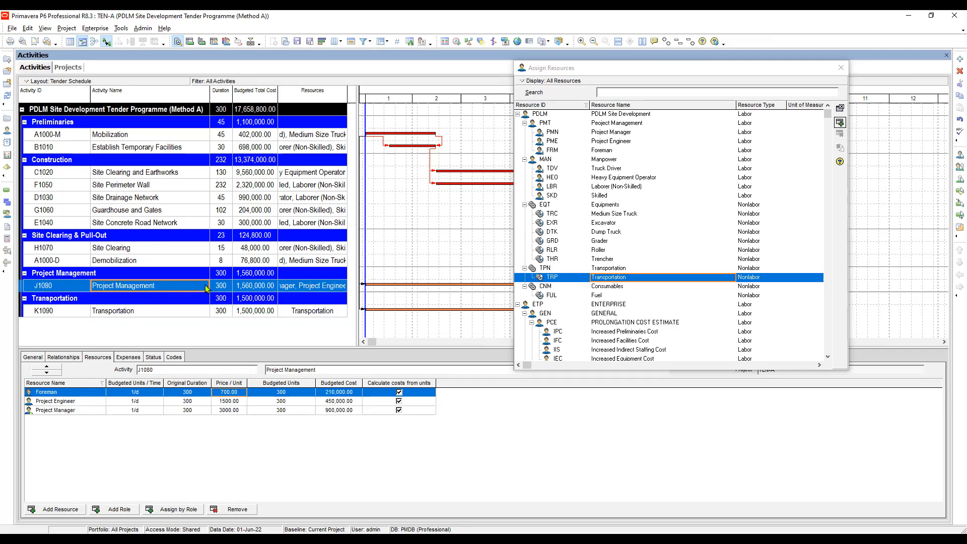
Review the activities from Mobilization to Demobilization, examining the resources and costs of Site Clearing and Earthworks, Site Perimeter Wall and Site Drainage Network.
click(158, 136)
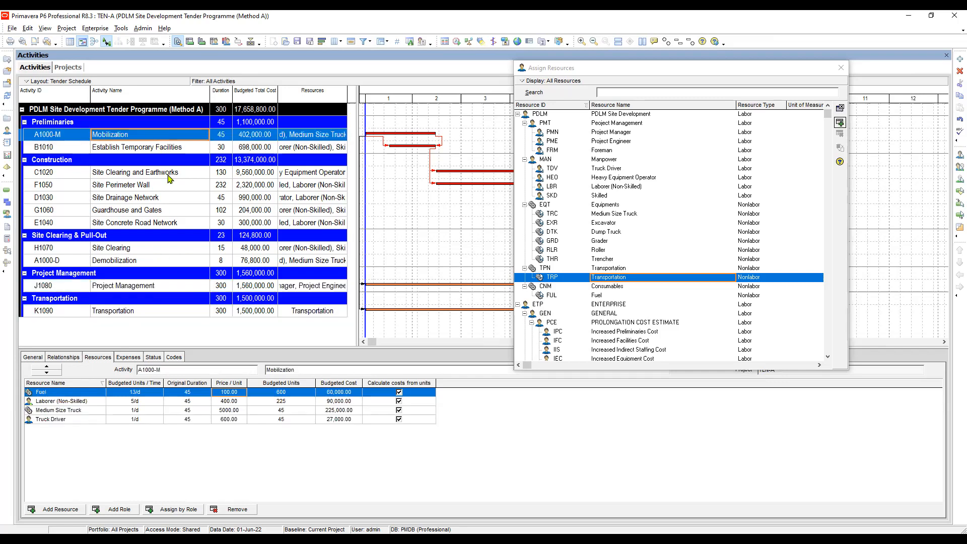
shift+click(145, 263)
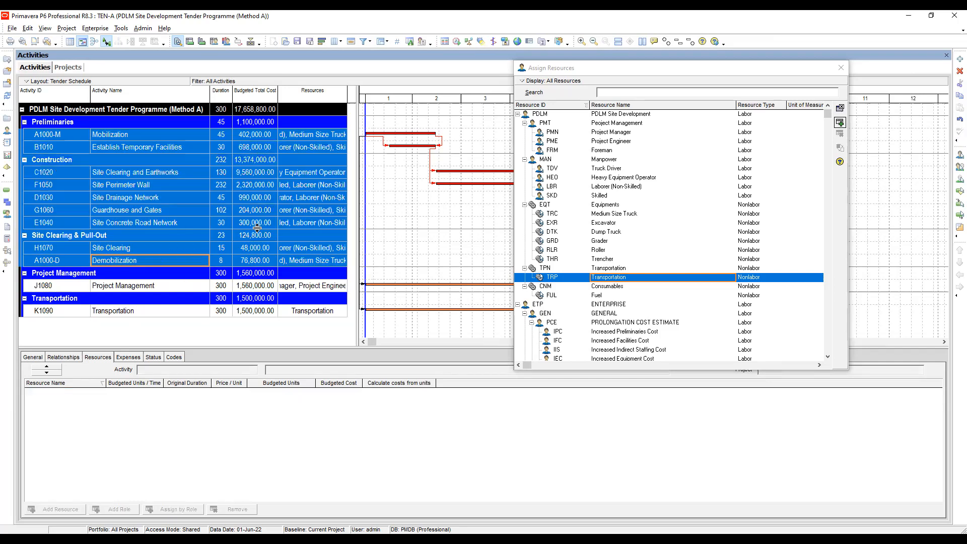
click(252, 173)
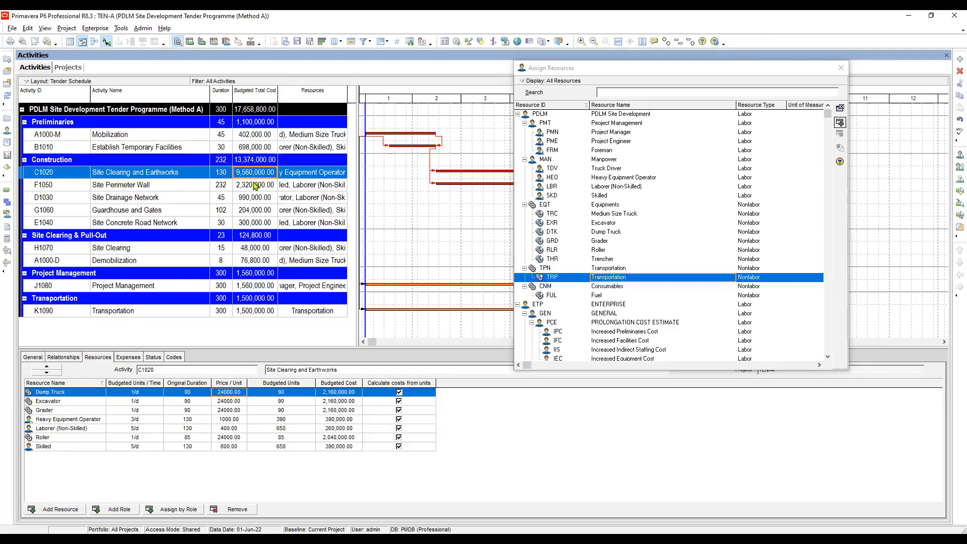
click(250, 187)
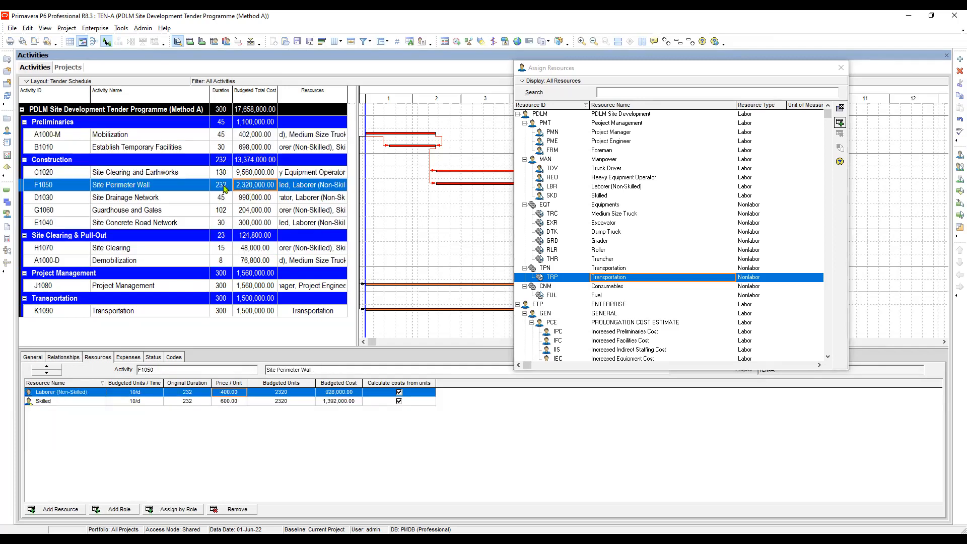
click(172, 175)
click(153, 188)
click(156, 199)
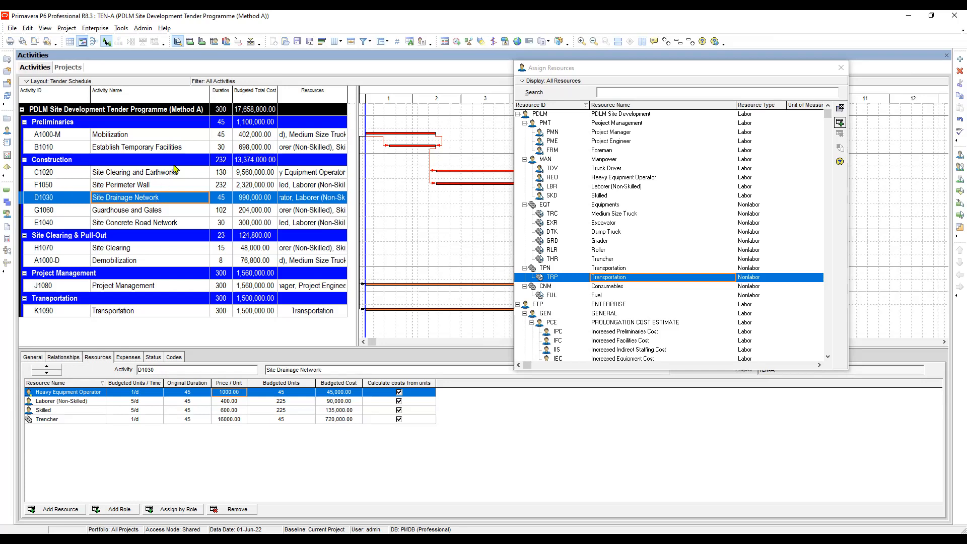
Select all activities from Mobilization to Transportation and examine their budgeted total costs.
click(176, 135)
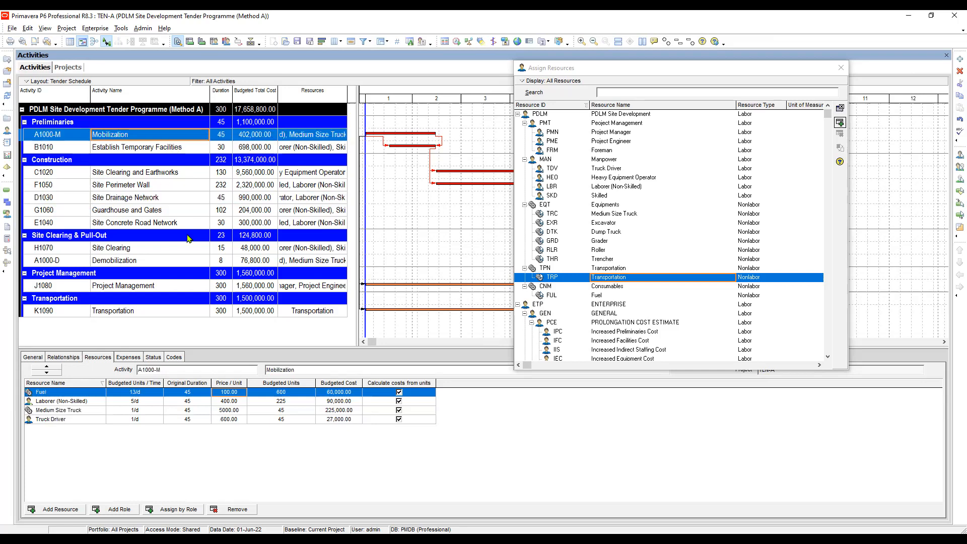
shift+click(165, 315)
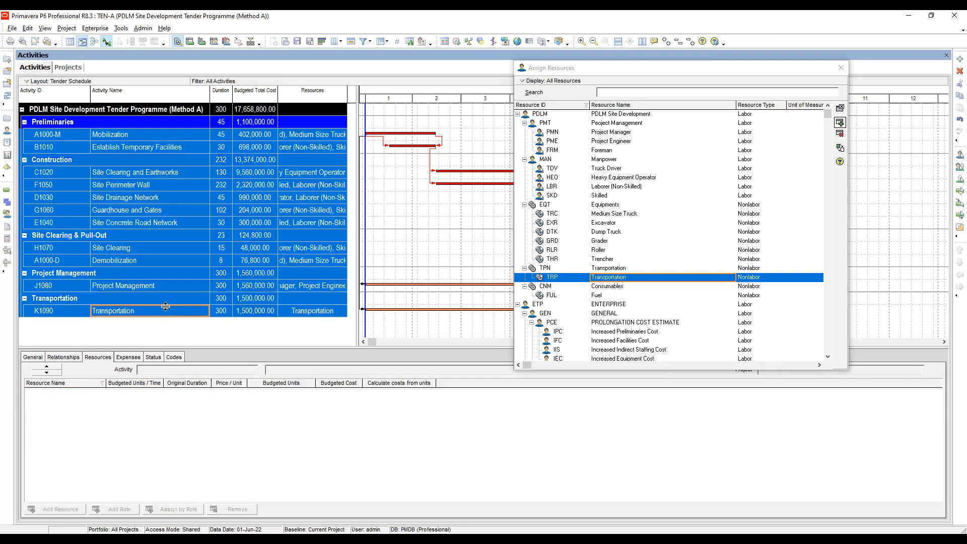
click(262, 136)
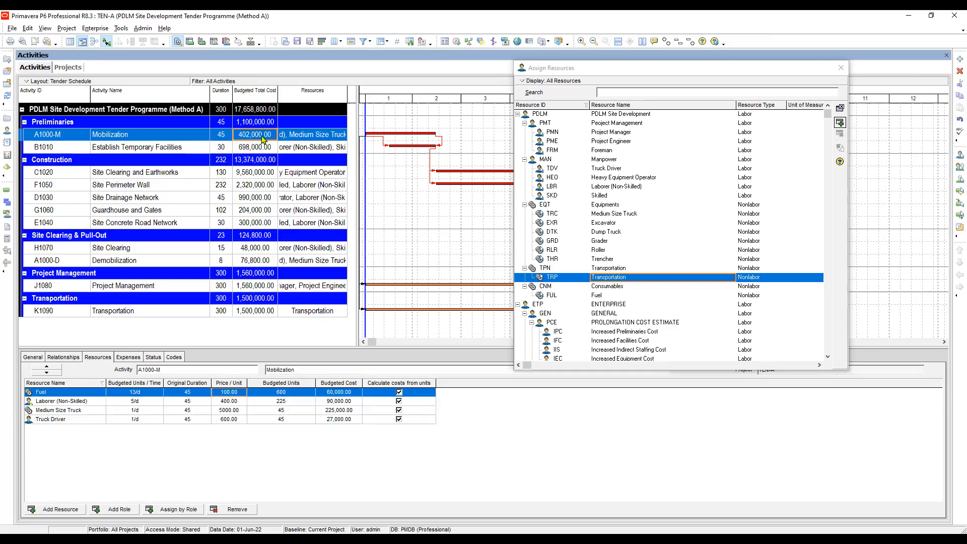
click(256, 313)
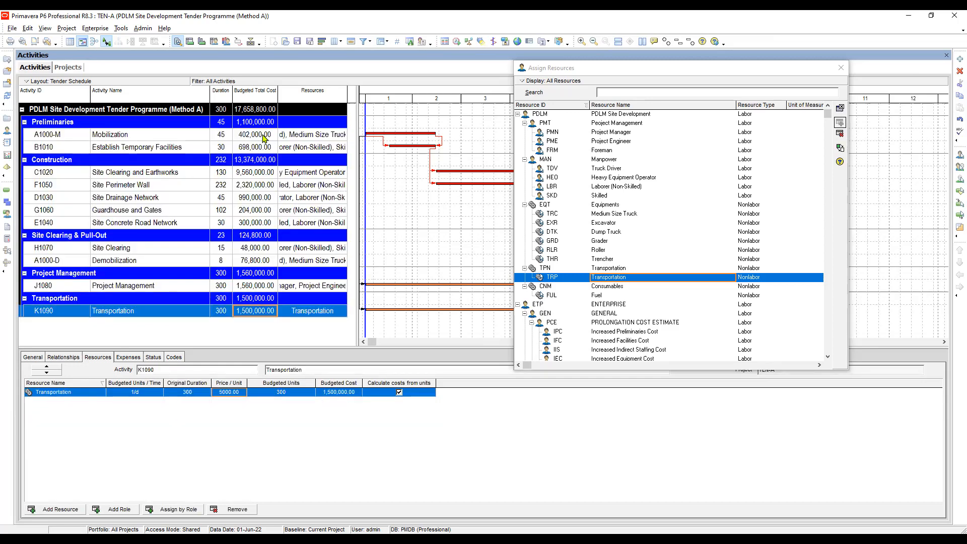
click(263, 135)
shift+click(258, 313)
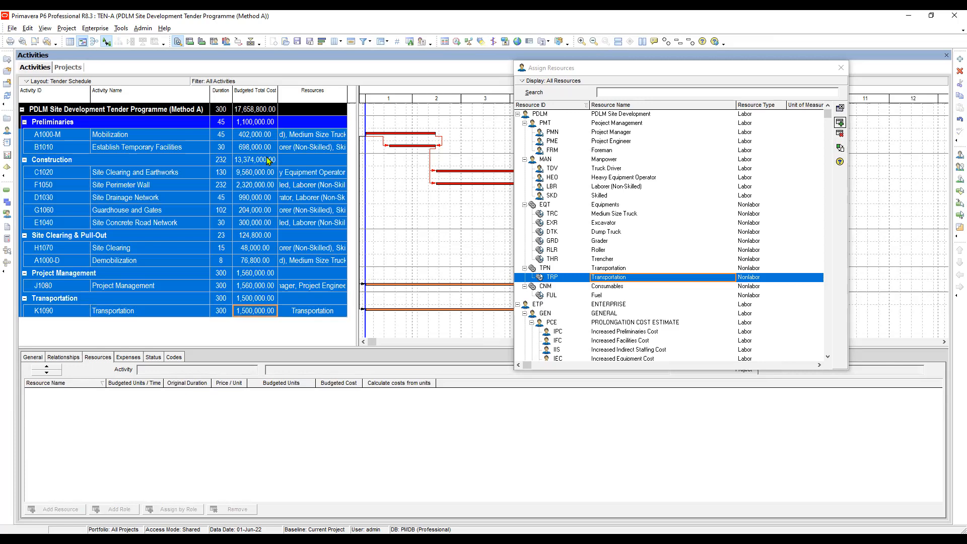
click(245, 137)
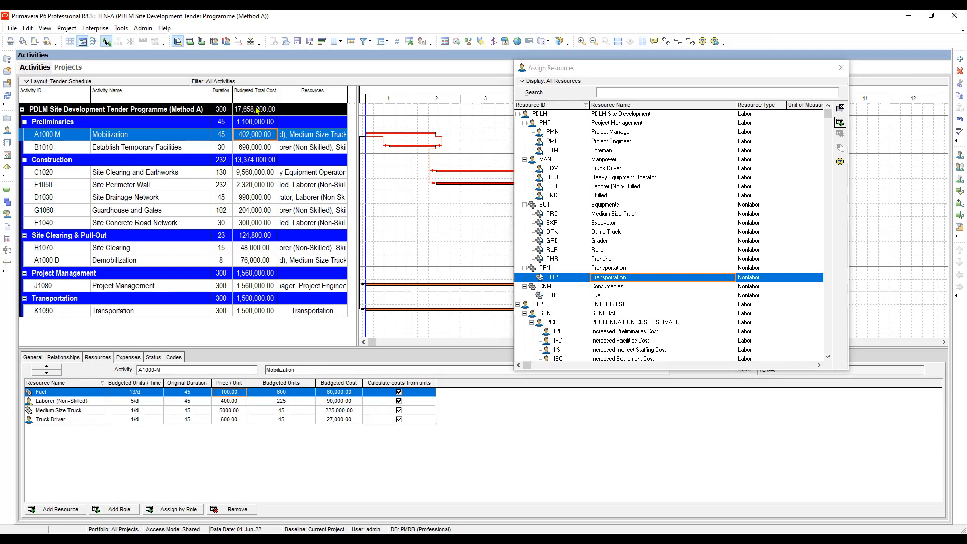
Compare the resource assignments and budgeted costs of Establish Temporary Facilities and Mobilization.
click(162, 147)
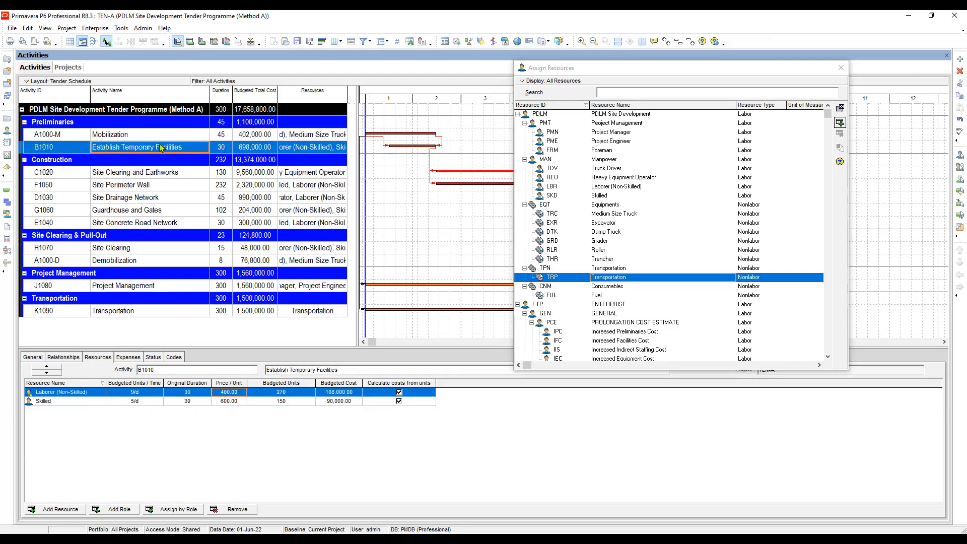
click(168, 136)
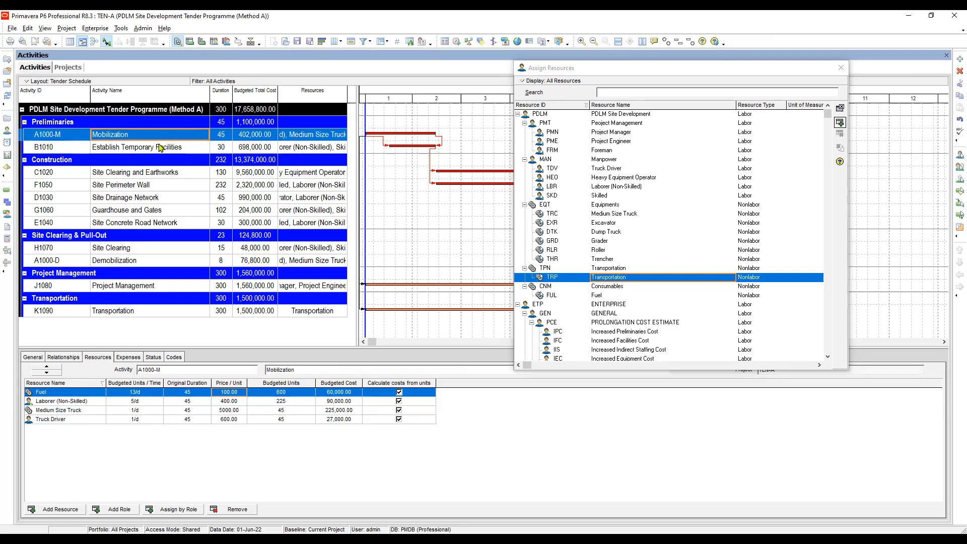
click(162, 150)
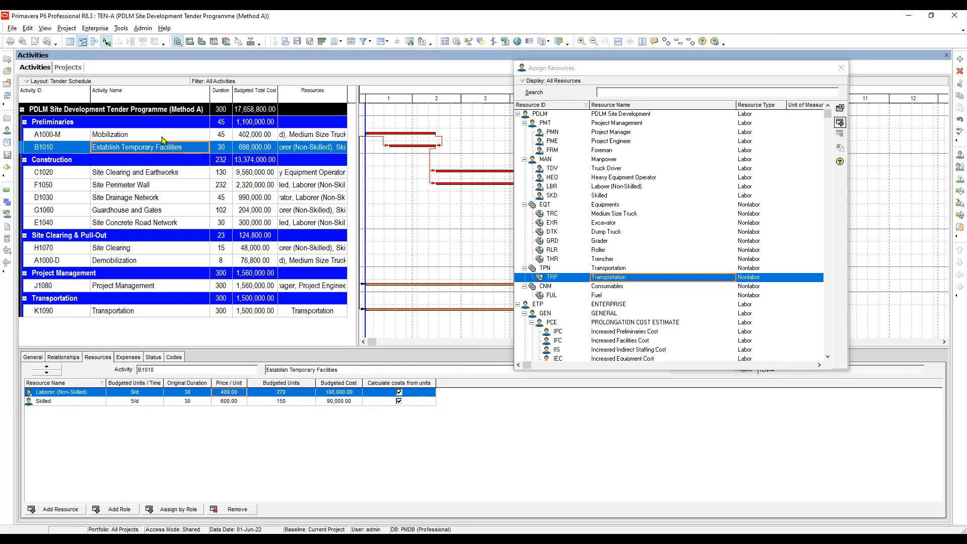
Review the budgeted units per time and durations of the resources assigned to Mobilization and Establish Temporary Facilities.
click(162, 135)
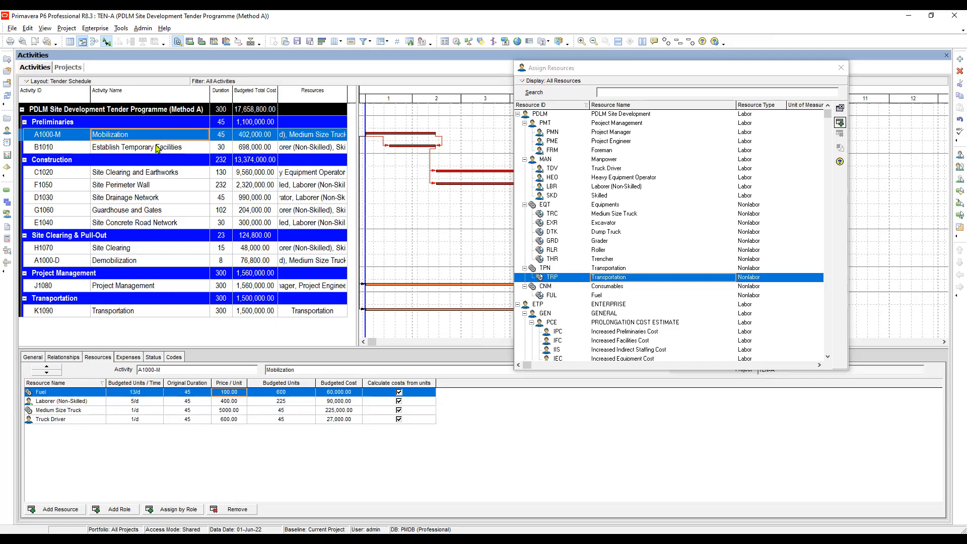
click(158, 149)
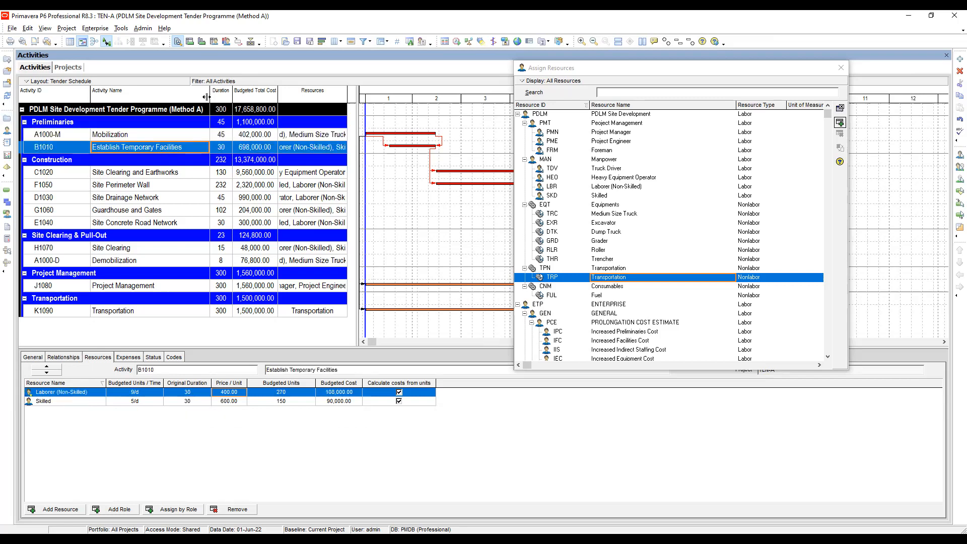
click(135, 137)
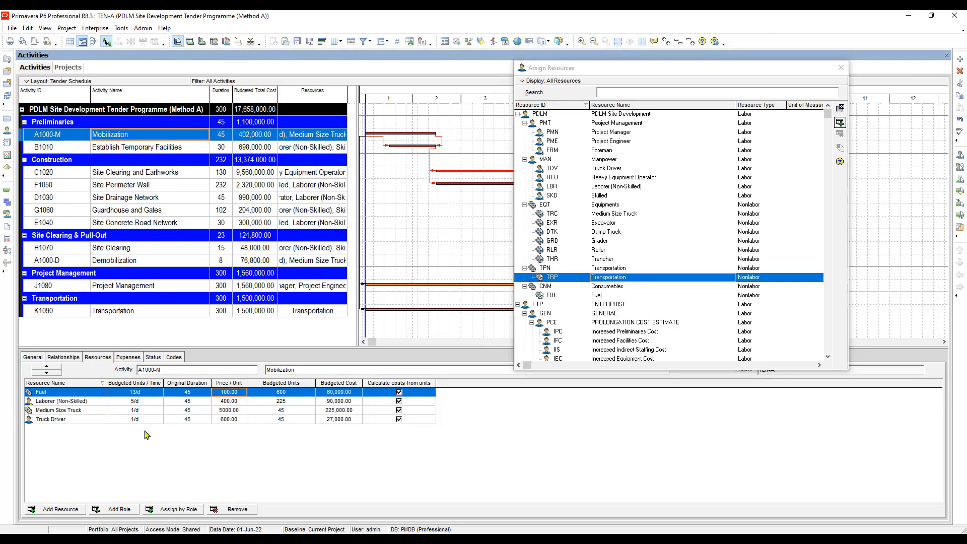
click(135, 402)
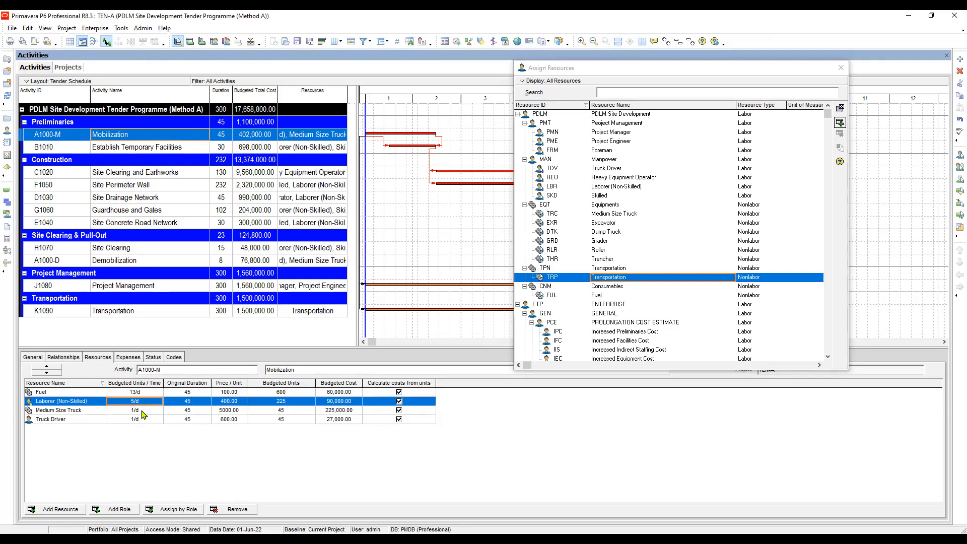
click(142, 410)
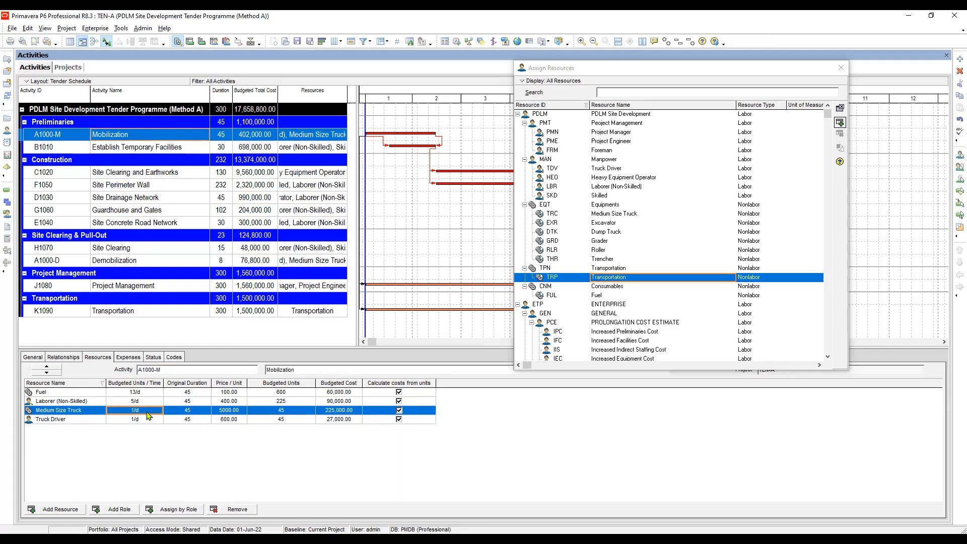
click(149, 420)
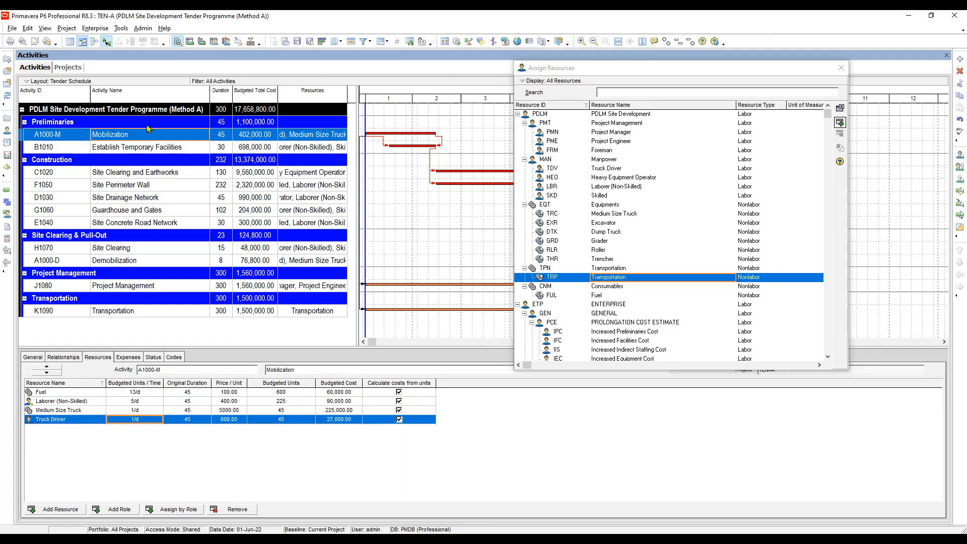
click(160, 147)
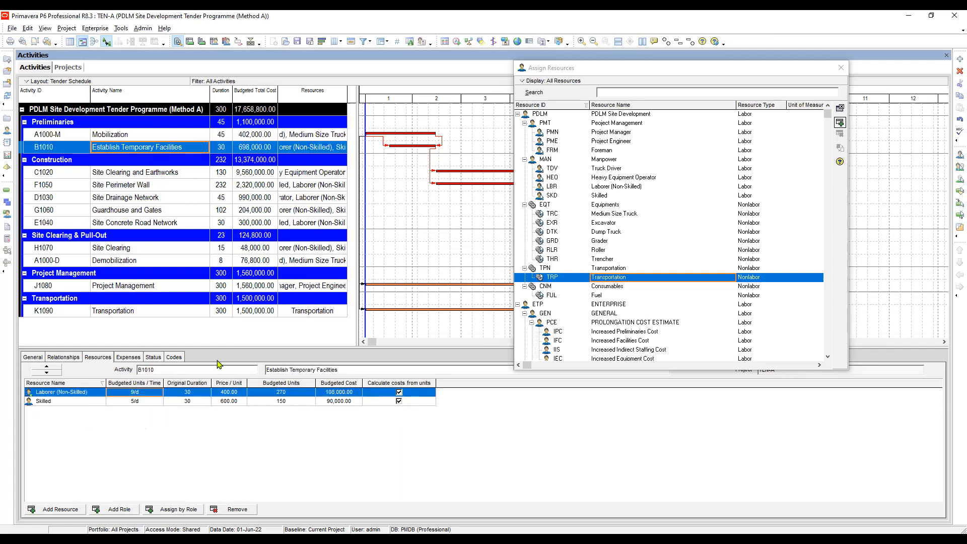
click(187, 403)
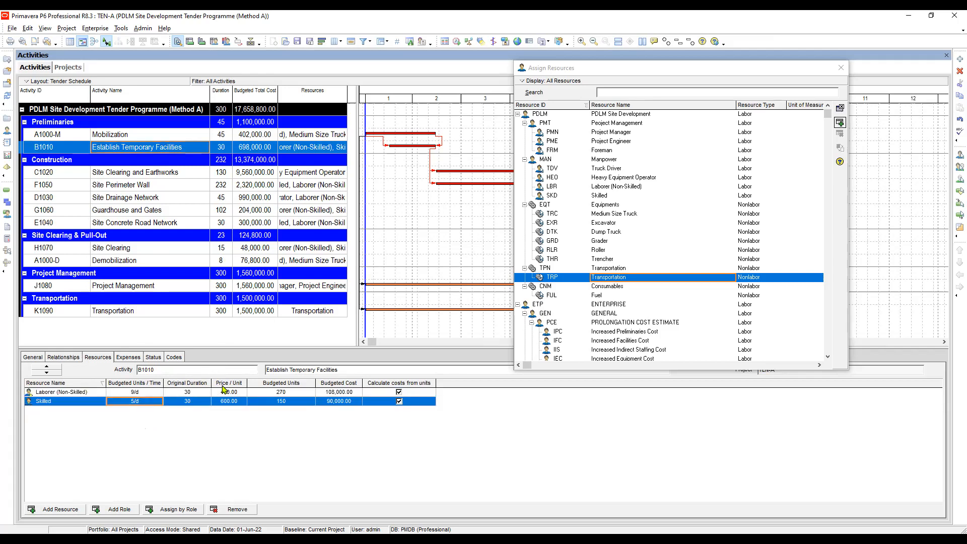
Examine the daily units and durations of the equipment and labor resources assigned to Site Clearing and Earthworks.
click(135, 173)
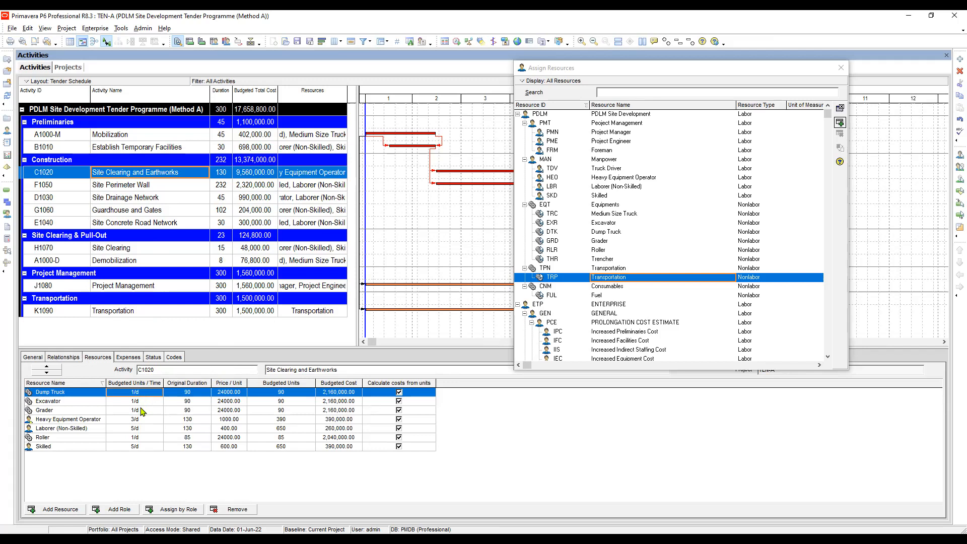
click(141, 404)
click(141, 411)
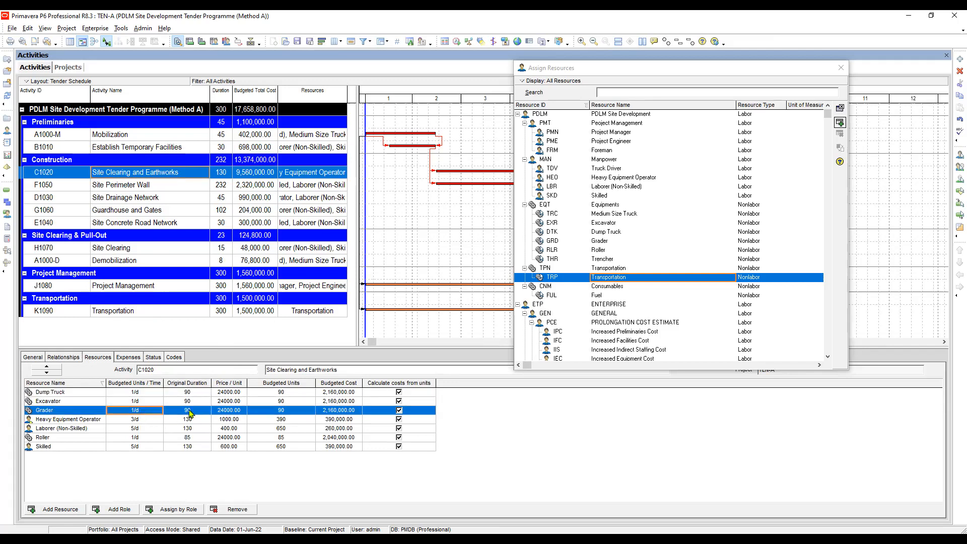
click(137, 420)
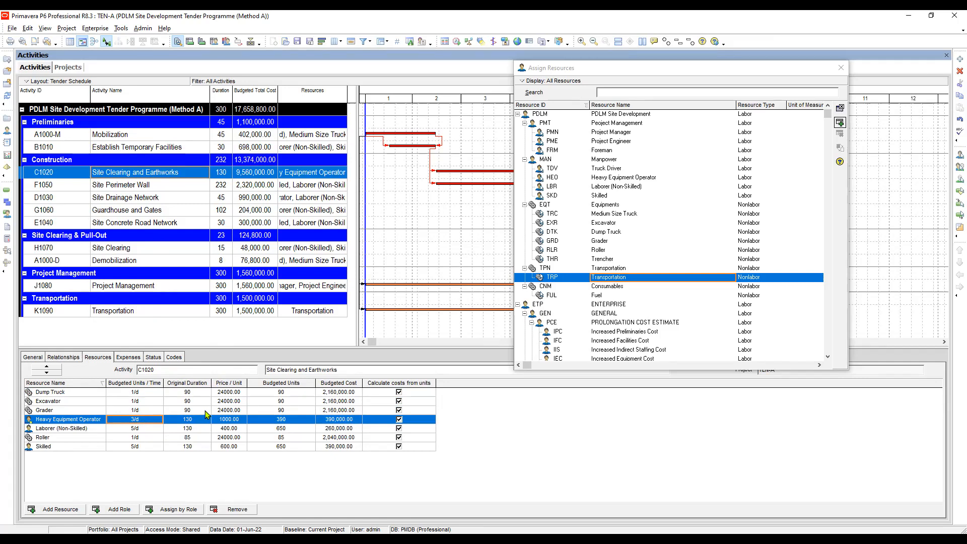
click(143, 429)
click(144, 440)
click(146, 439)
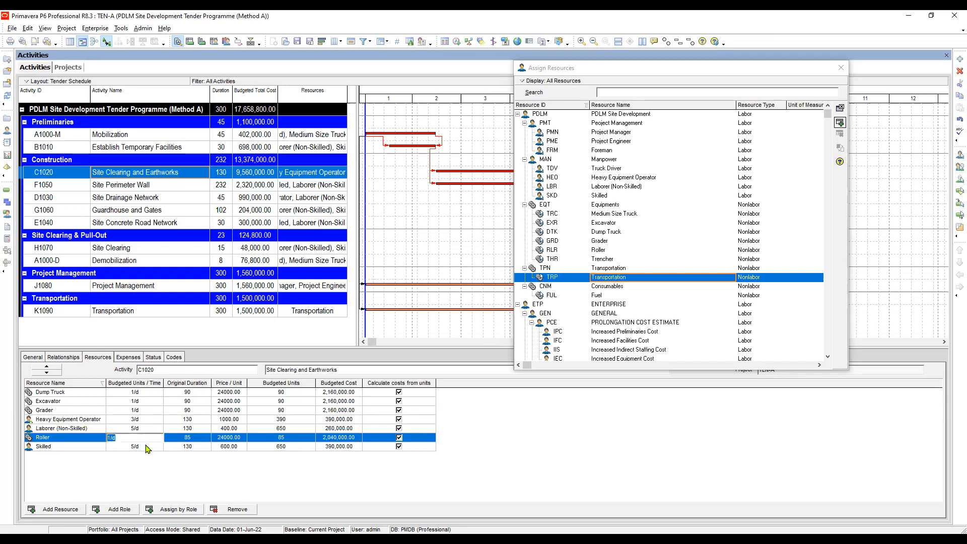
click(191, 446)
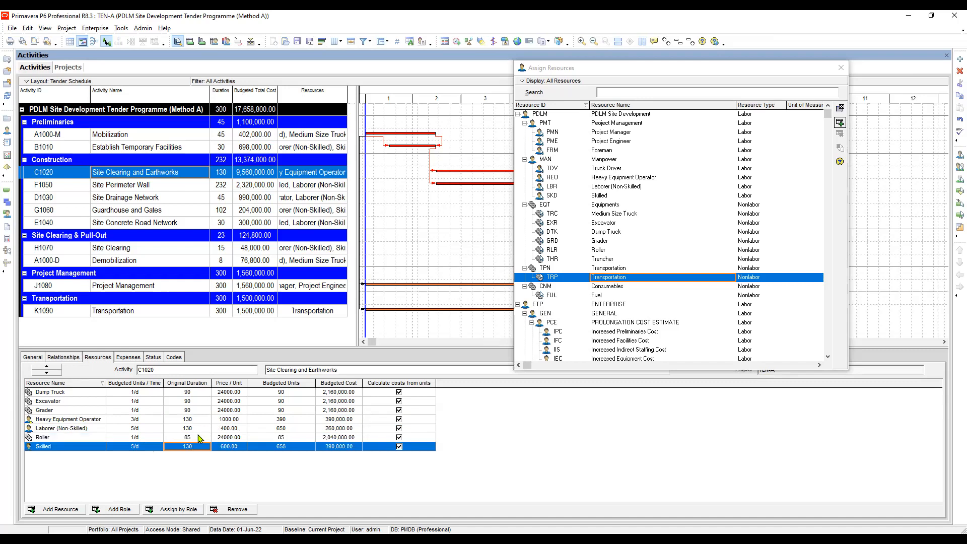
Check the original durations and units per time of the Laborer (Non-Skilled) and Skilled resources on Site Perimeter Wall.
click(154, 187)
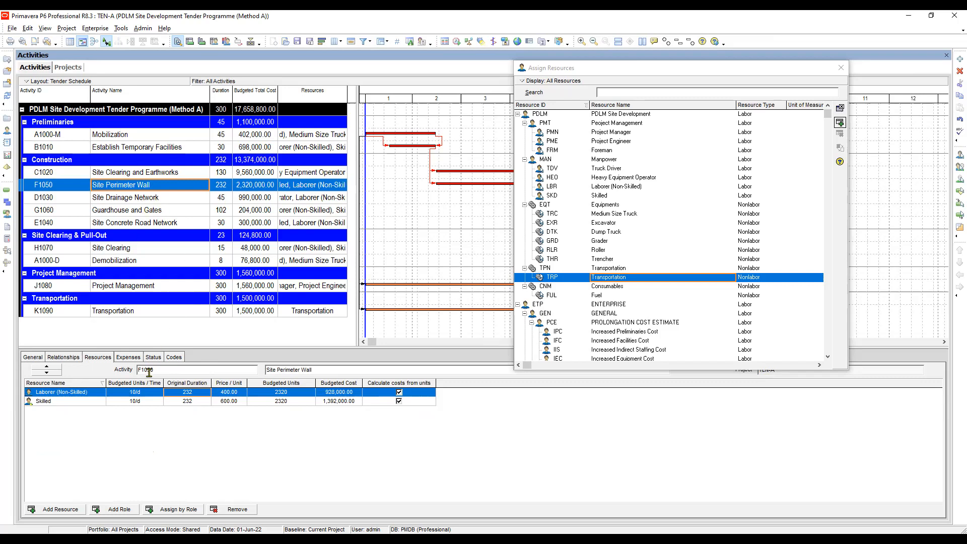
click(193, 404)
click(192, 392)
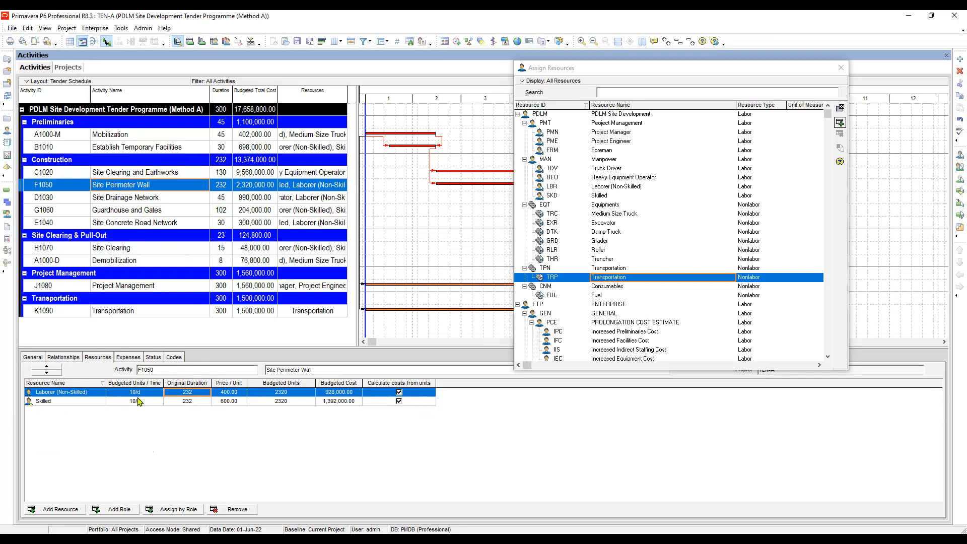
click(185, 401)
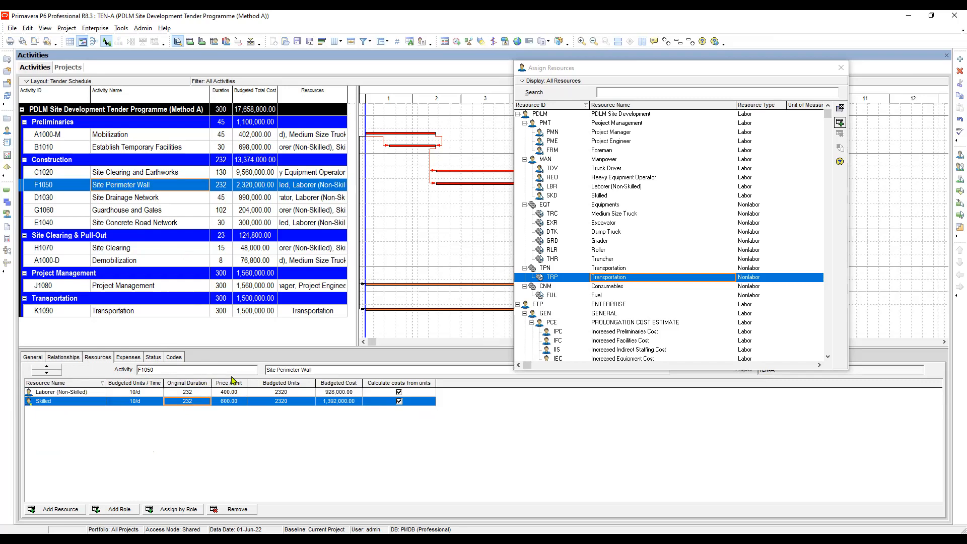
click(187, 392)
click(139, 393)
click(136, 401)
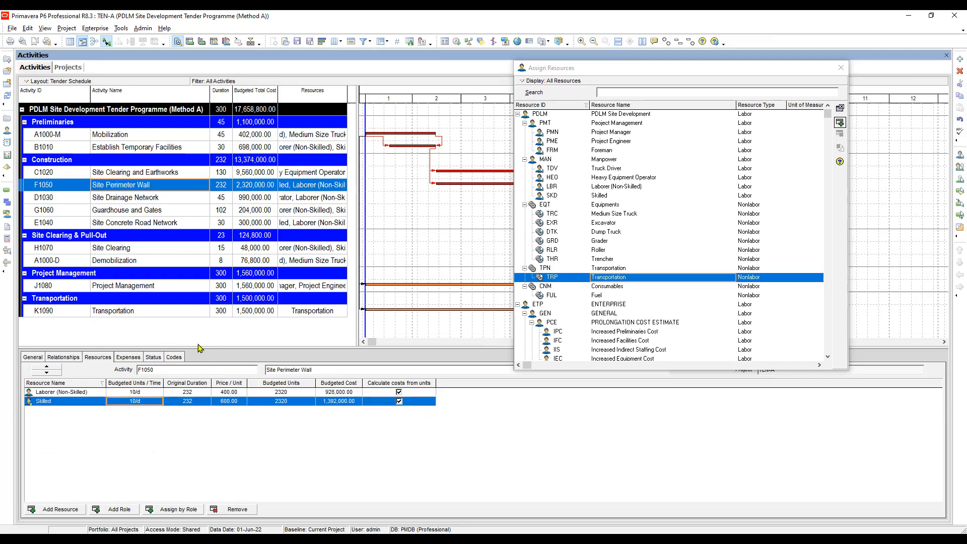
Review the resource assignments of Site Drainage Network, Guardhouse and Gates, and Site Concrete Road Network.
click(184, 199)
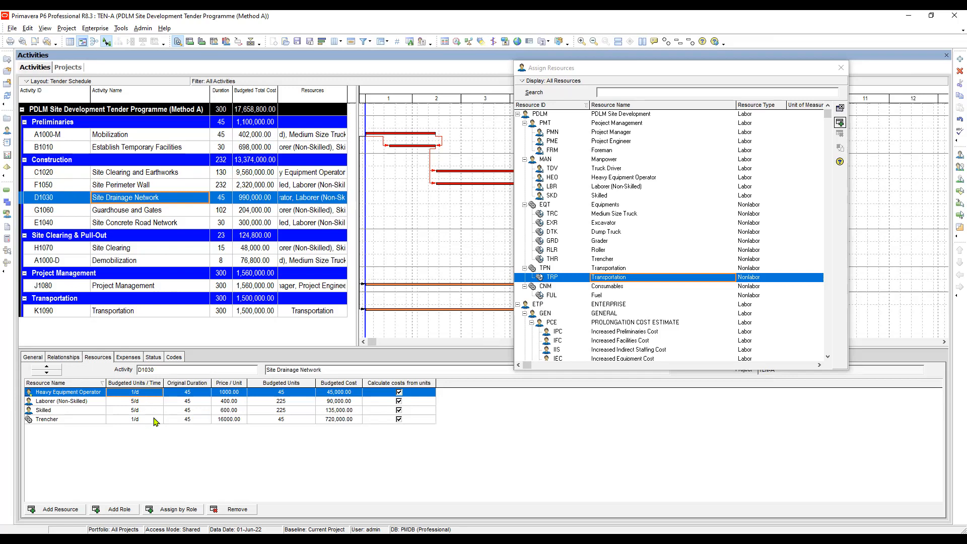
click(194, 410)
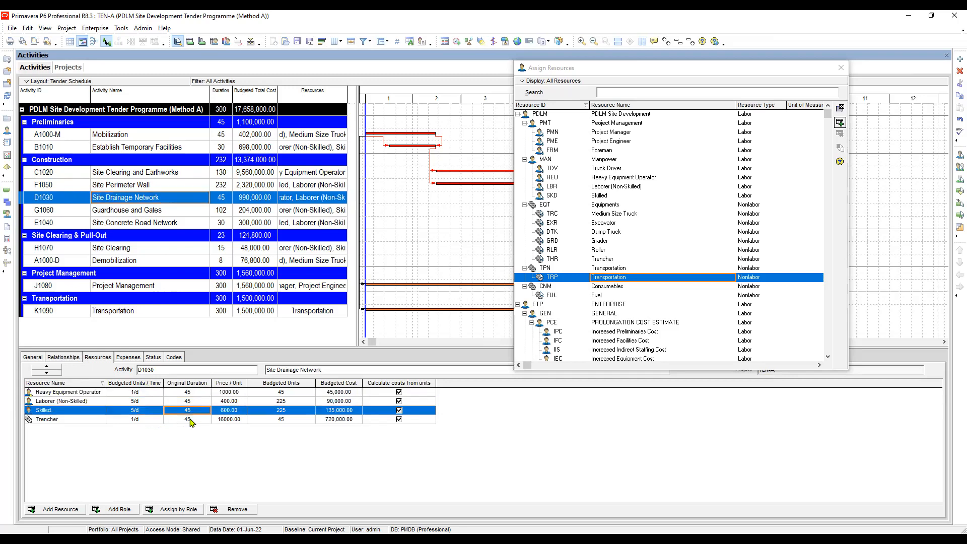
click(191, 421)
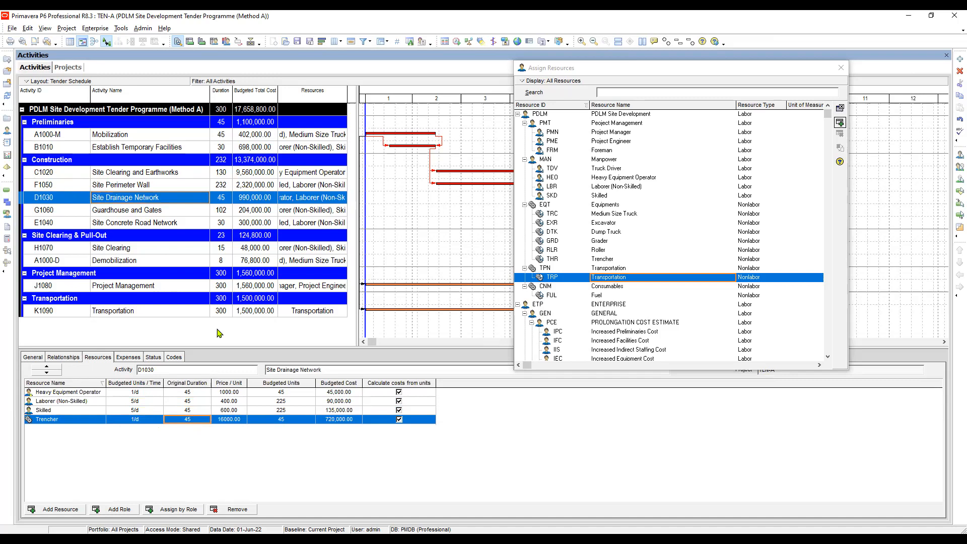
click(151, 211)
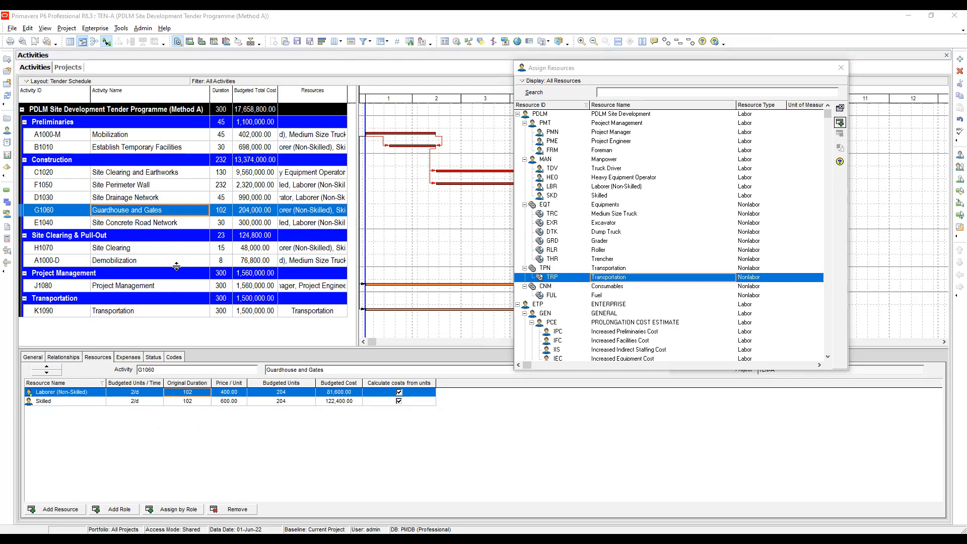
click(129, 224)
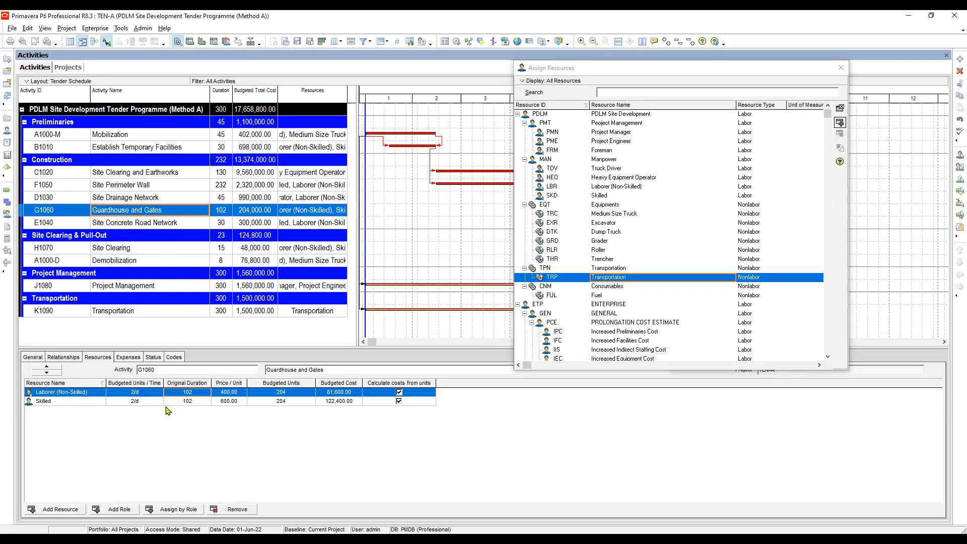
click(156, 224)
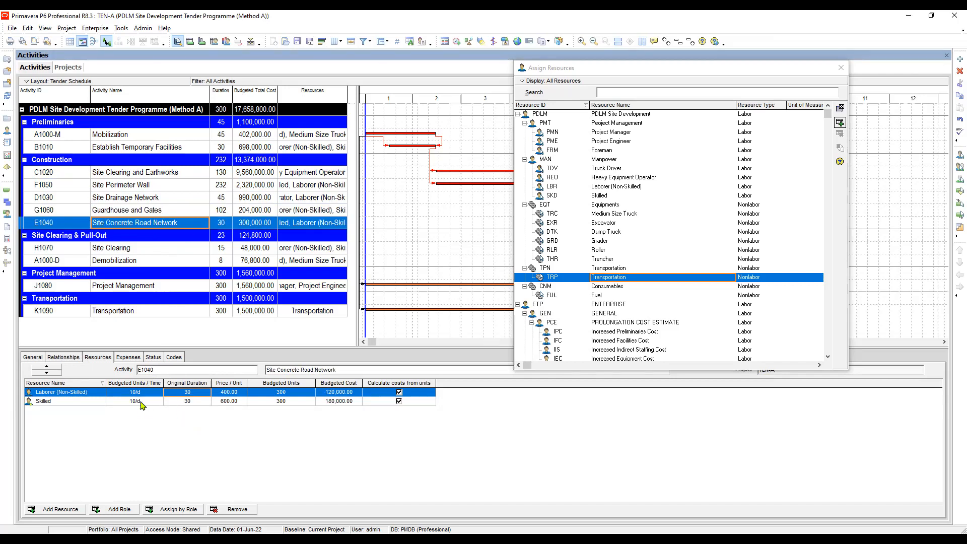
Examine the resource durations of Site Clearing and Demobilization, including Demobilization's fuel units and laborer unit price.
click(130, 251)
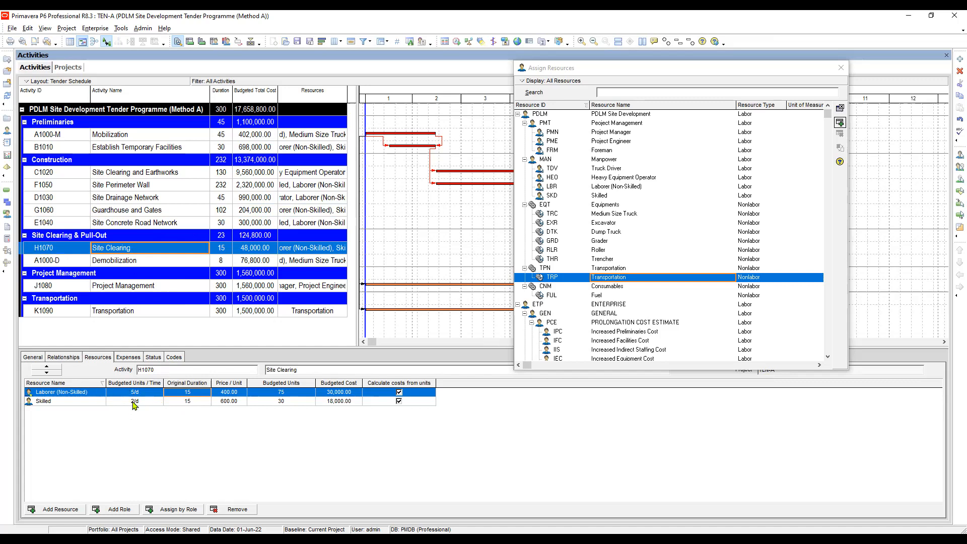
click(202, 392)
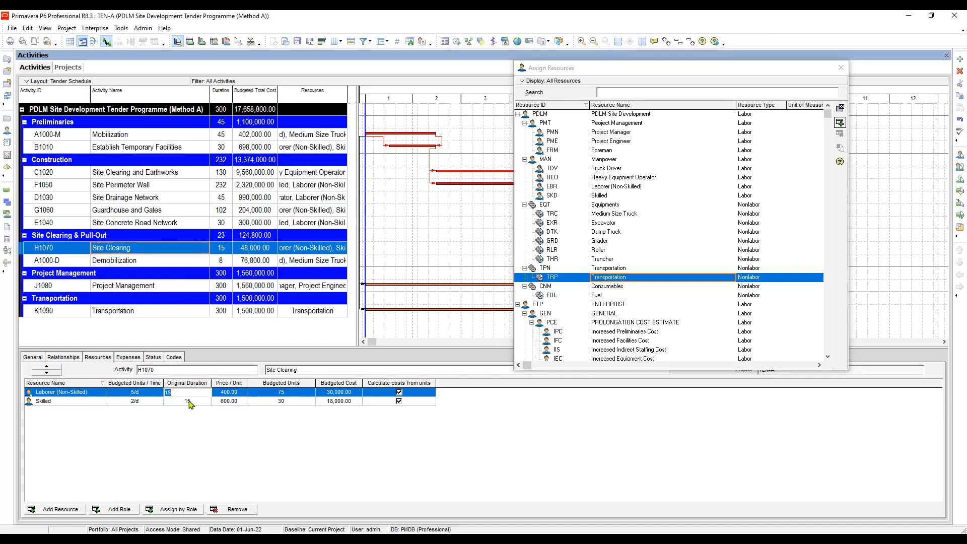
click(158, 262)
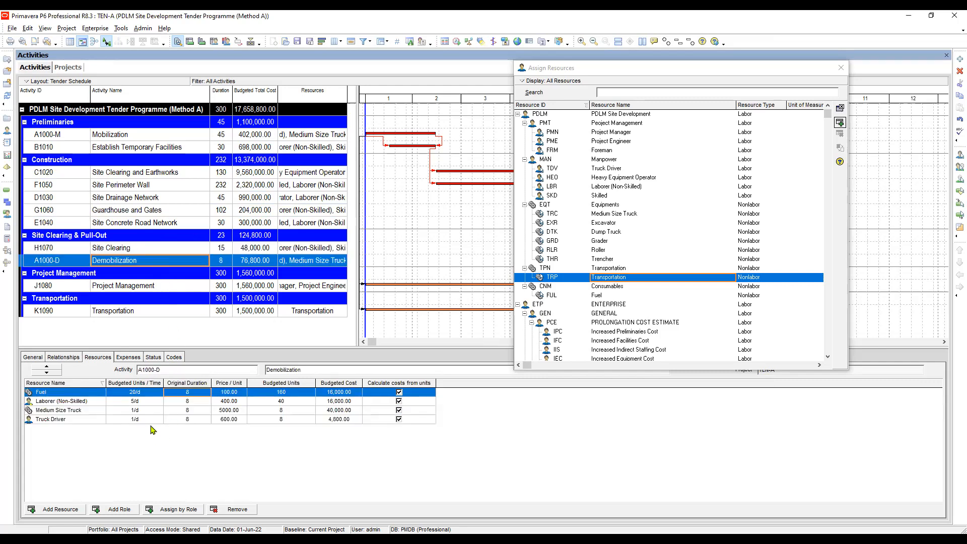
click(191, 401)
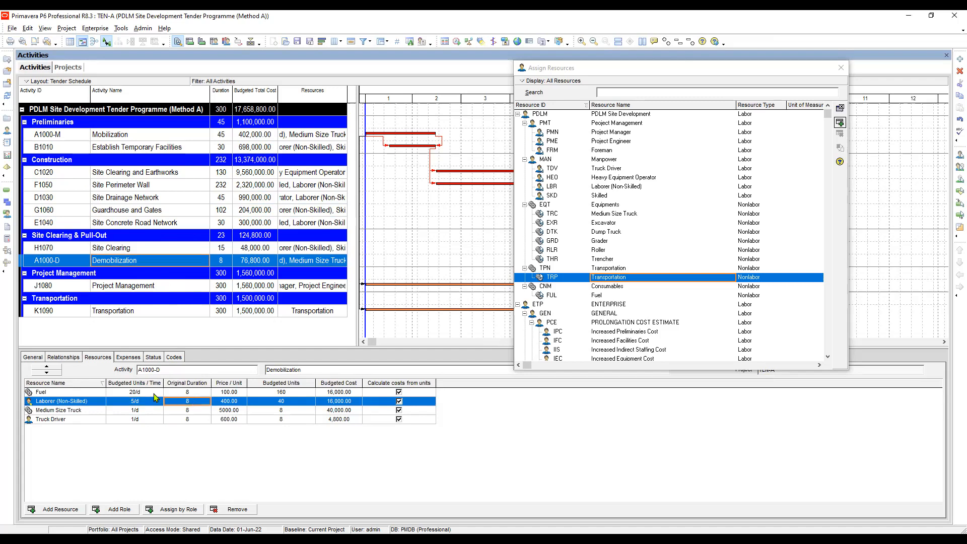
click(188, 420)
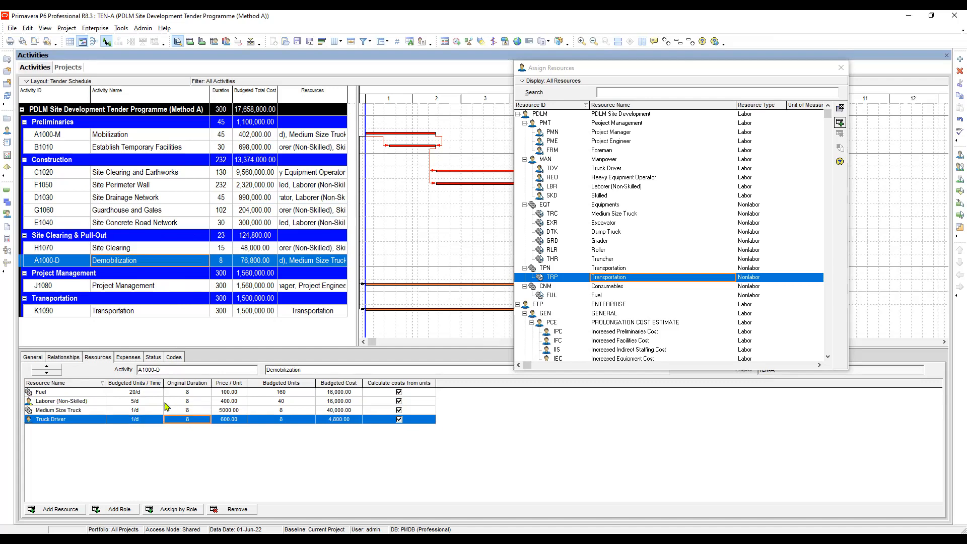
click(187, 410)
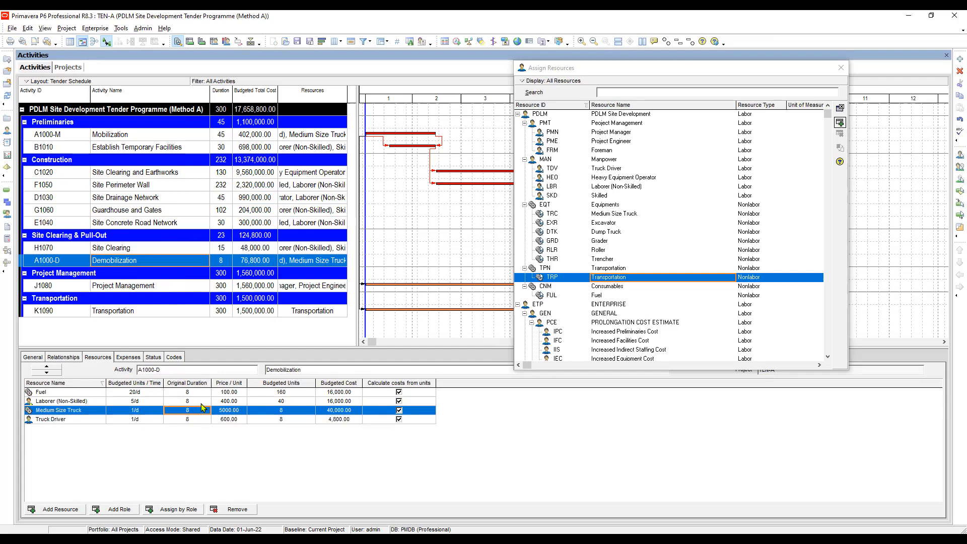
click(281, 394)
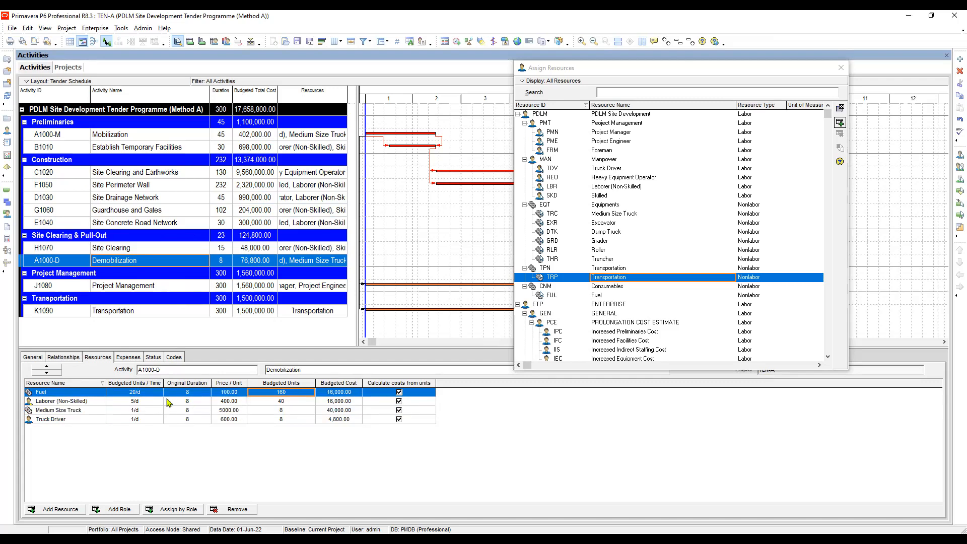
click(221, 402)
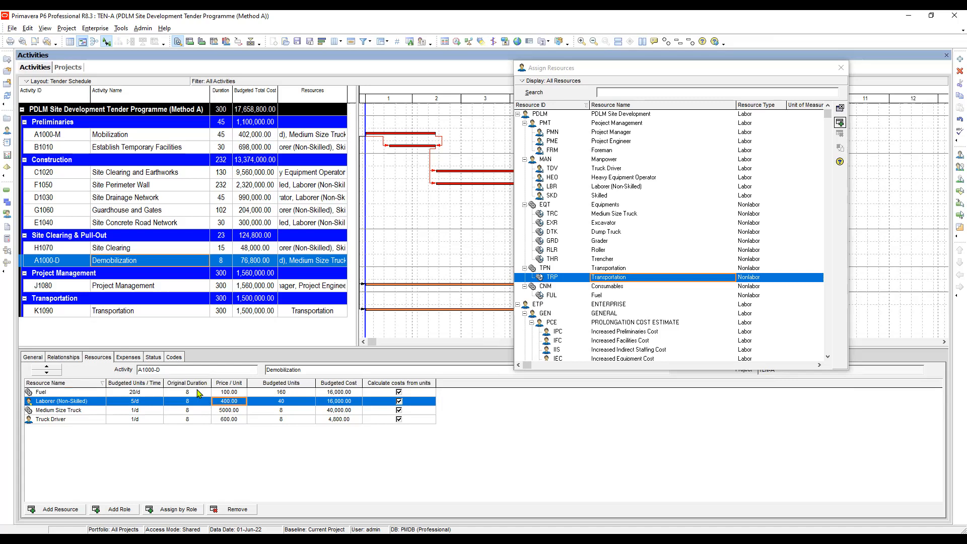
click(197, 393)
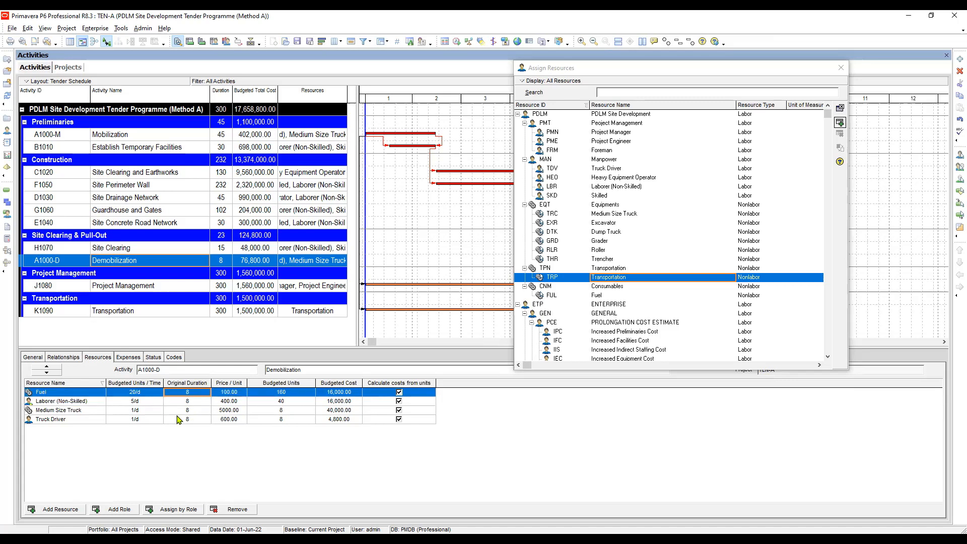
Review the resource assignments of Project Management and Transportation, and check the whole programme's budgeted total cost.
click(146, 289)
click(136, 412)
click(197, 394)
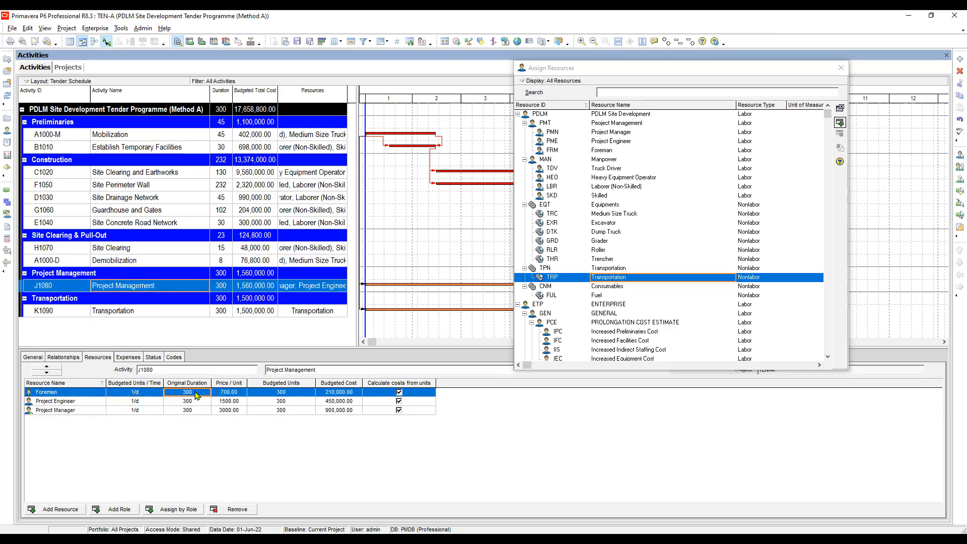
click(153, 311)
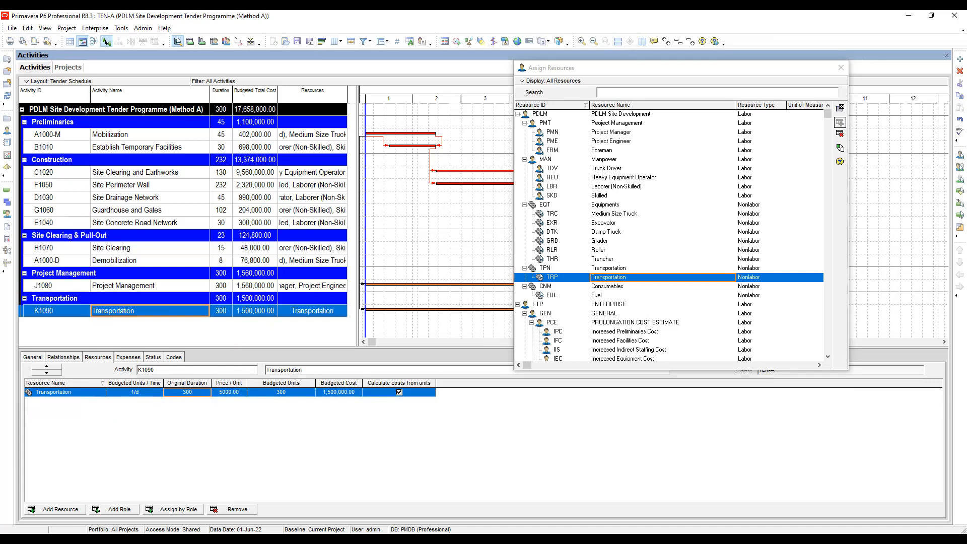
click(261, 113)
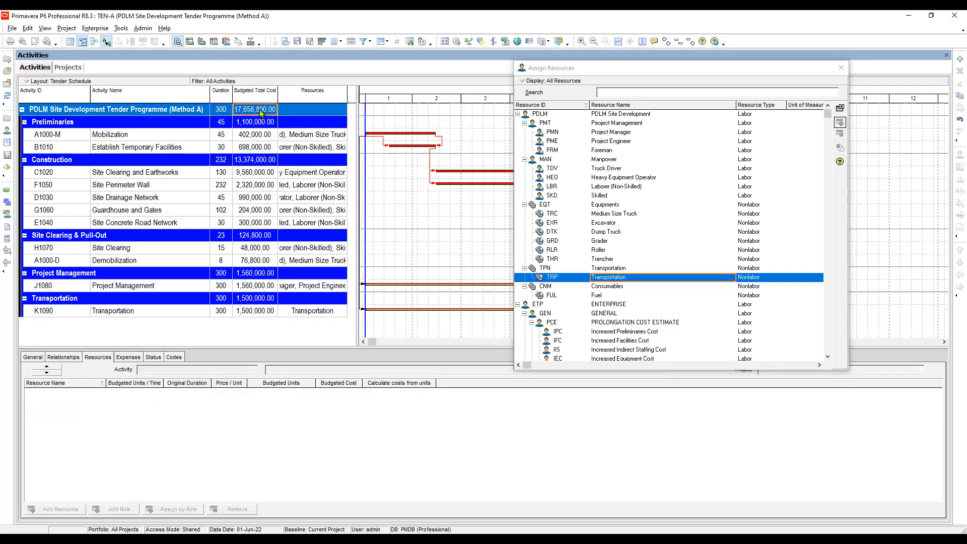